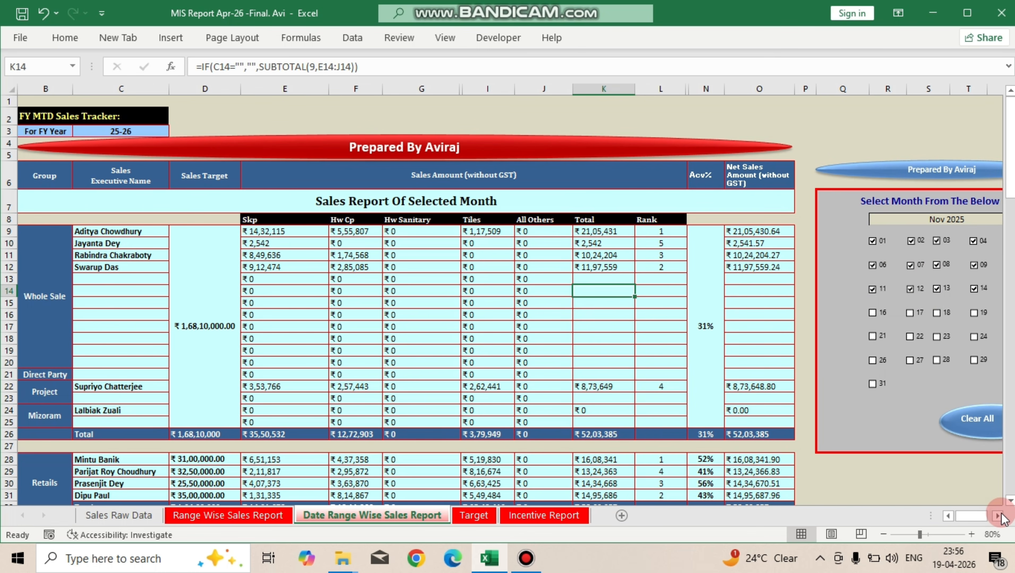
Step: Include day 16 in the date selection and set the report month to Dec 2025
left_click(999, 515)
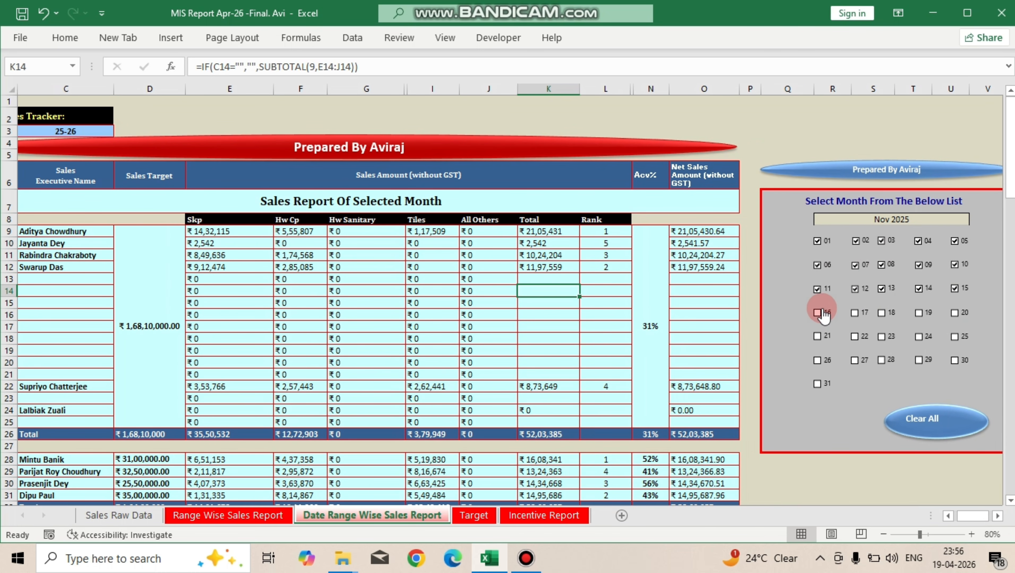
left_click(817, 317)
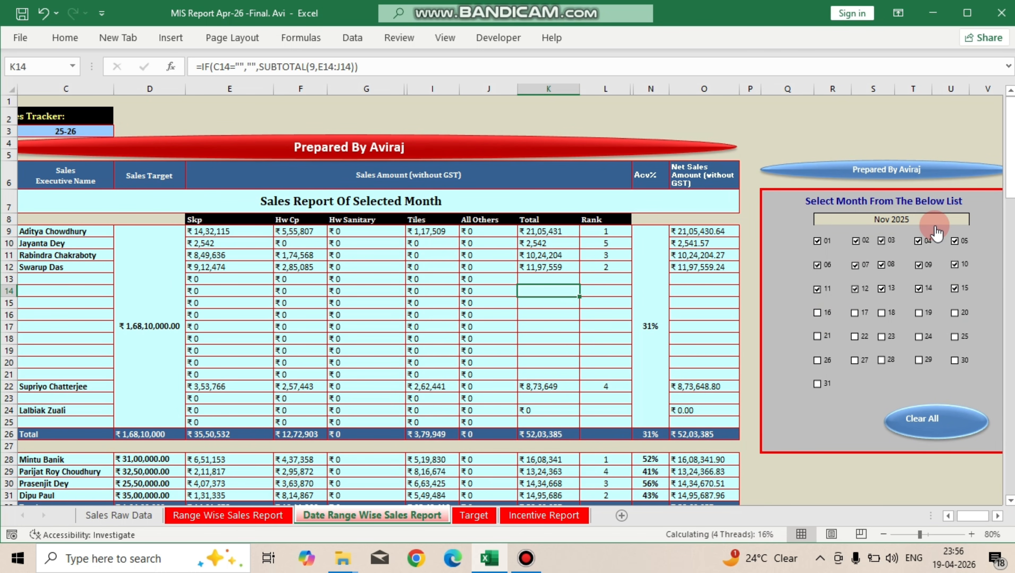
left_click(949, 227)
left_click(974, 219)
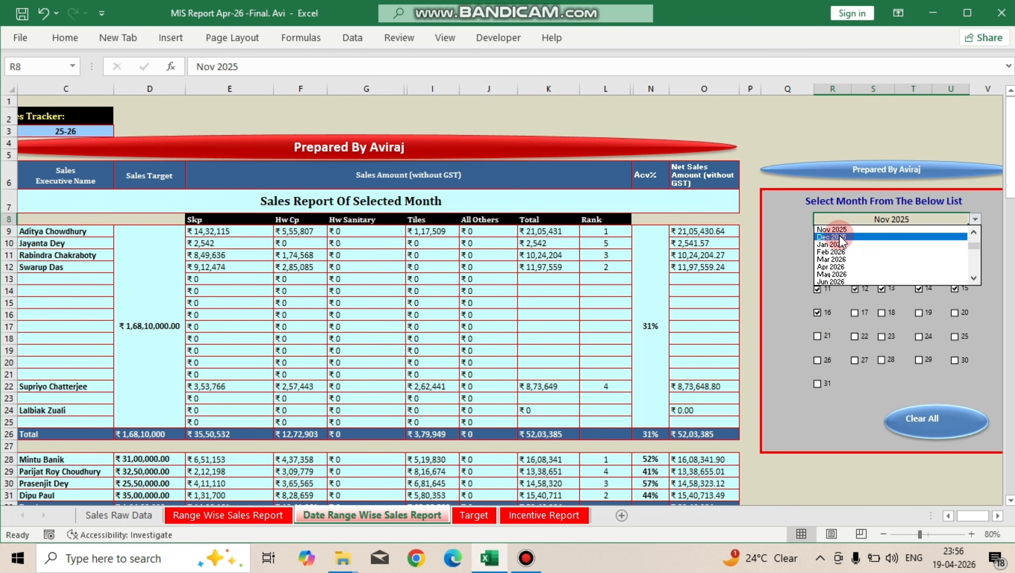
left_click(832, 237)
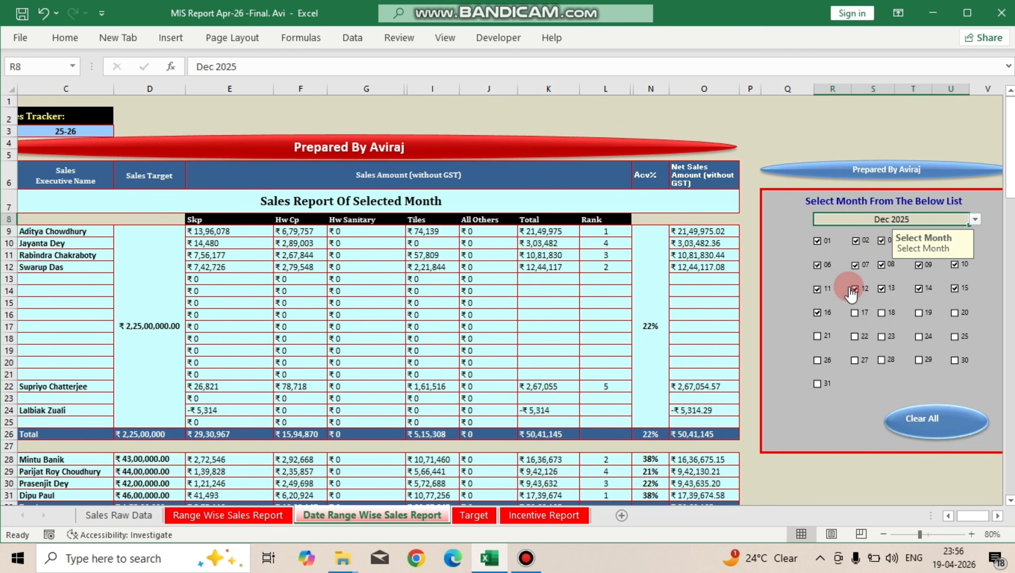
Step: Add days 17 and 18 to the Dec 2025 date selection
left_click(858, 314)
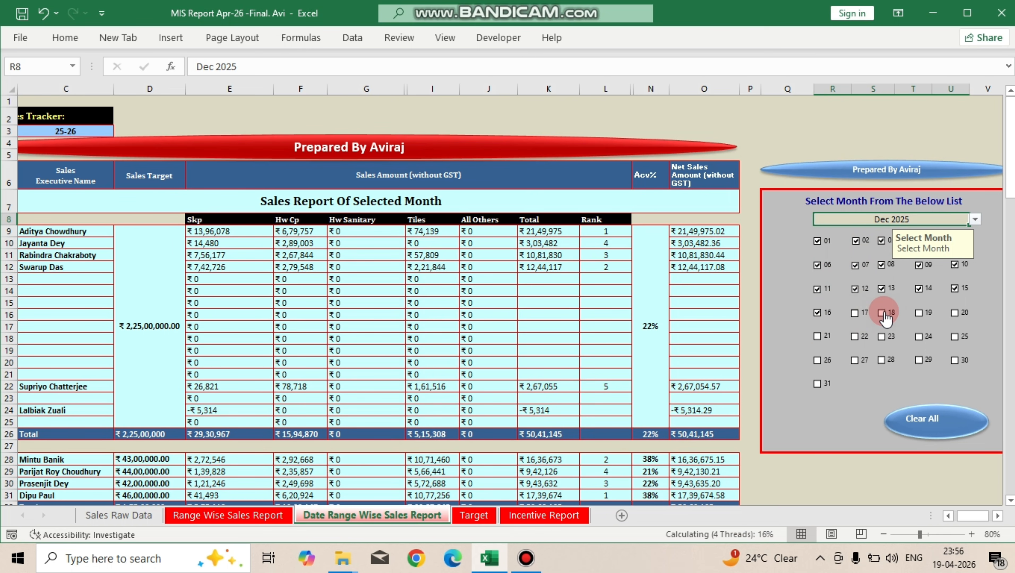
left_click(854, 314)
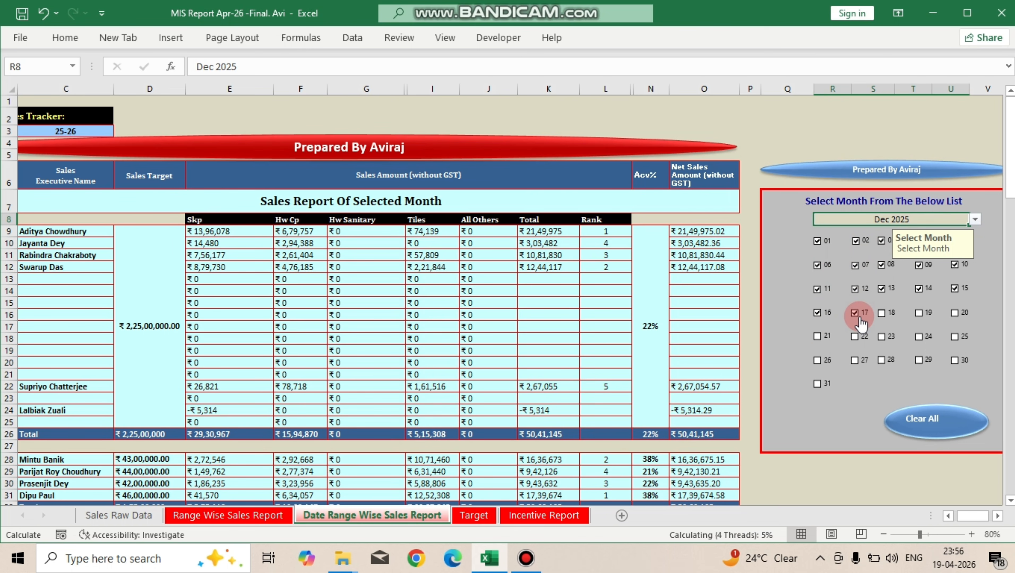
left_click(881, 314)
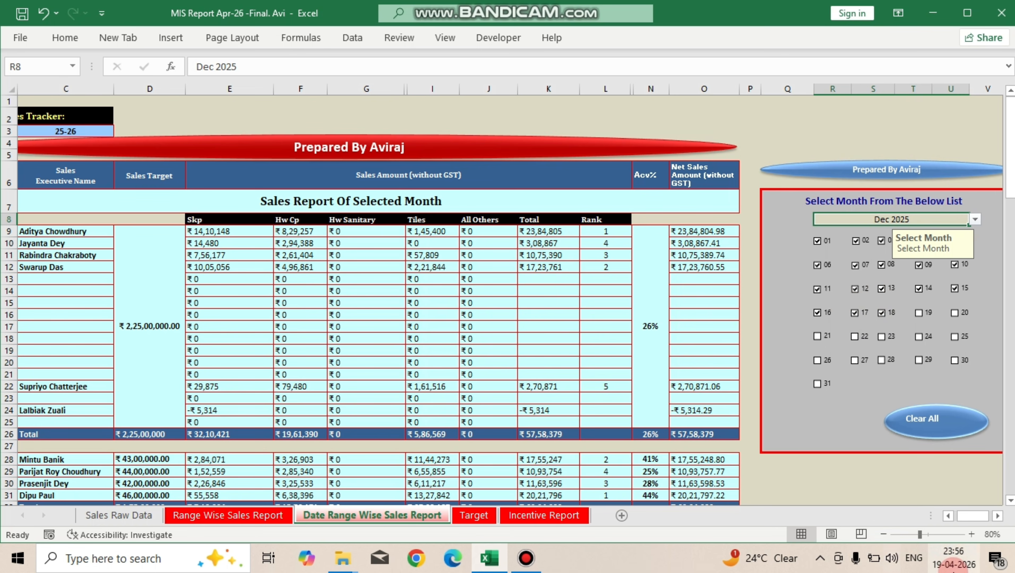
Step: Examine the sales amounts, executive names, sales targets and ranks for the wholesale and retail groups in the date-range report
left_click(949, 516)
left_click_drag(267, 244, 590, 421)
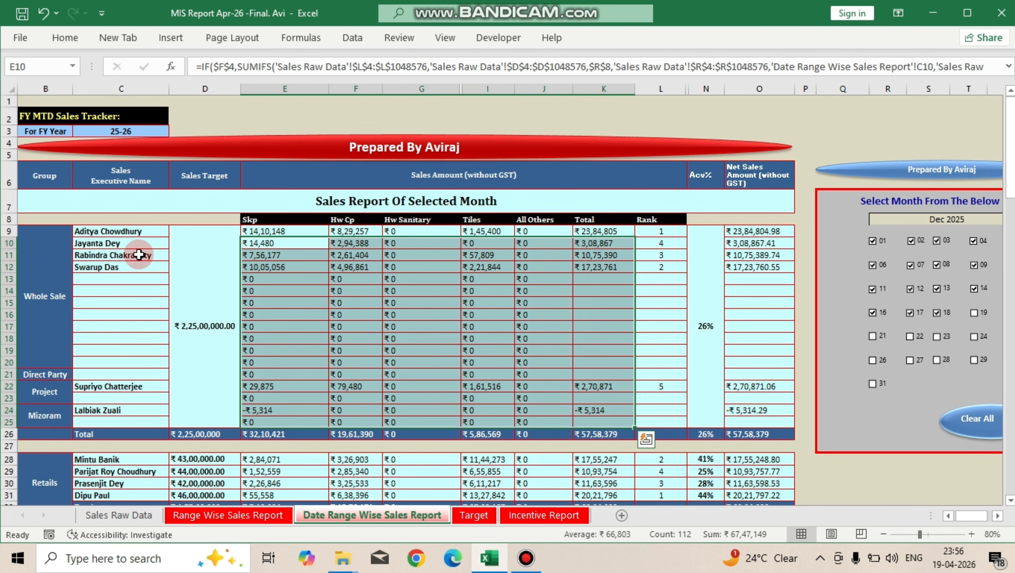
left_click(125, 241)
left_click(323, 279)
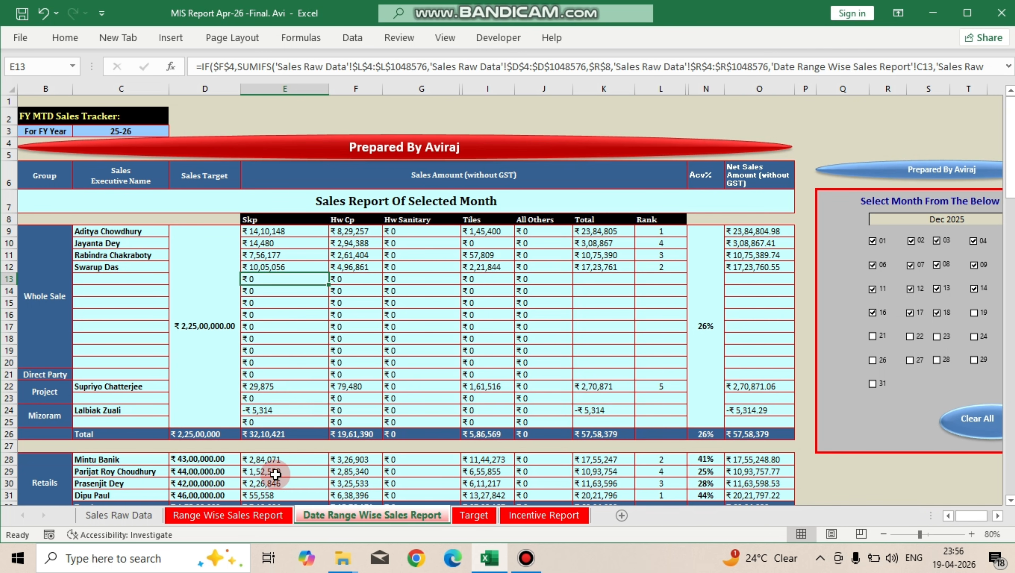
left_click_drag(247, 464, 386, 487)
left_click(194, 329)
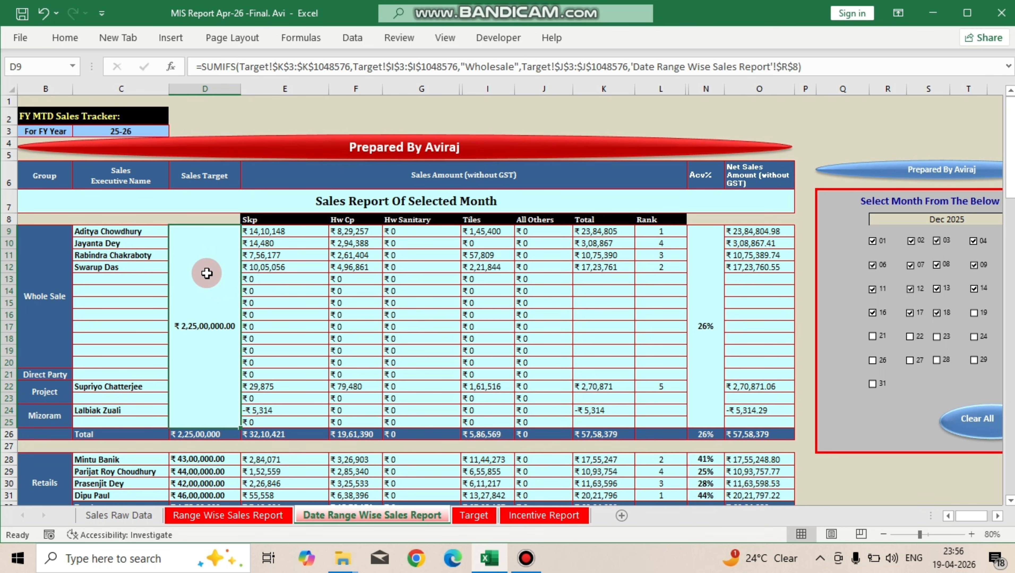
left_click_drag(207, 460, 203, 483)
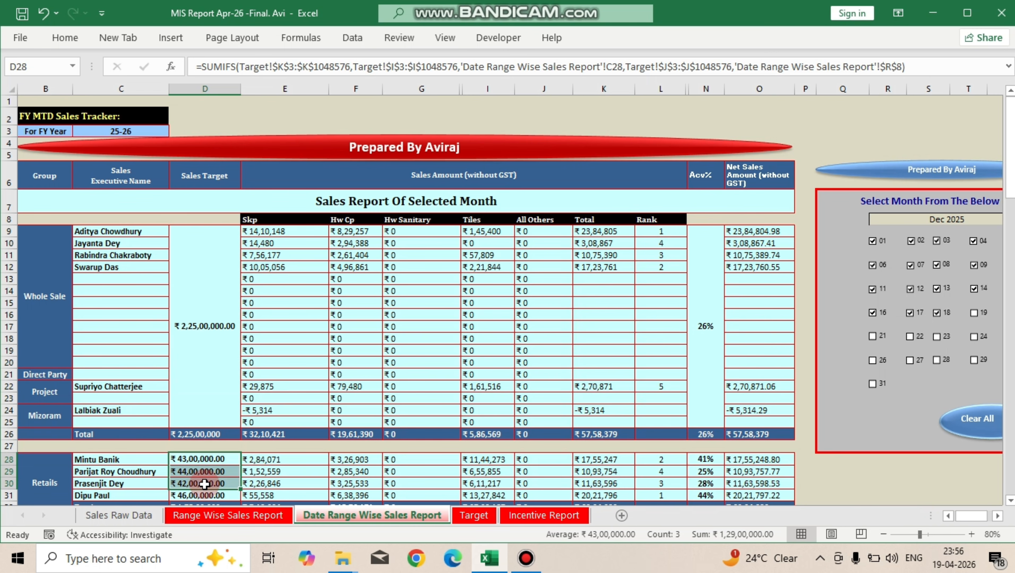
left_click_drag(660, 244, 663, 375)
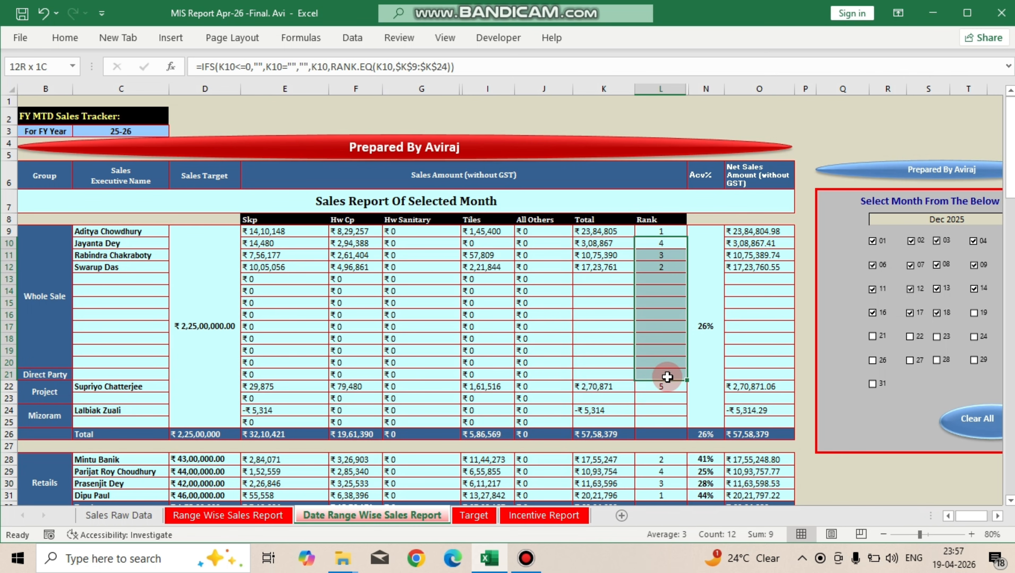
left_click_drag(281, 243, 594, 385)
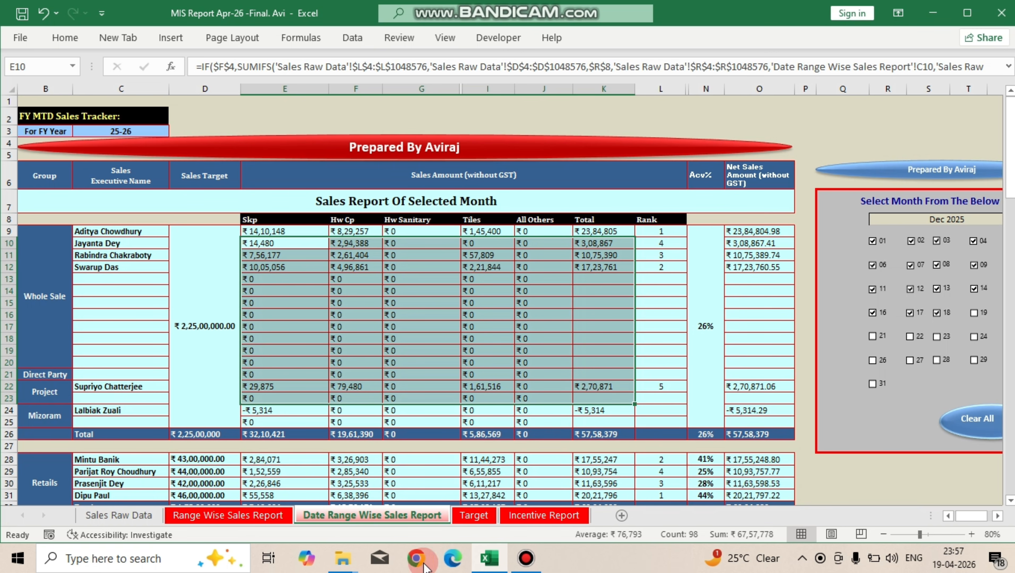
Step: Review the wholesale executives' amounts in the Range Wise Sales Report sheet and clear all its selected months
left_click(243, 517)
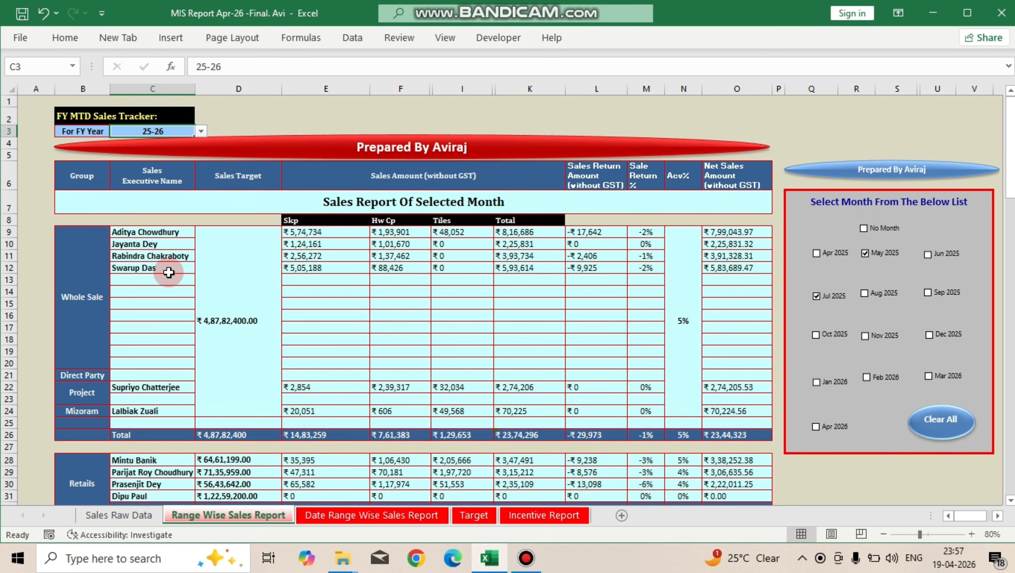
left_click_drag(136, 233, 127, 265)
left_click_drag(300, 228, 542, 274)
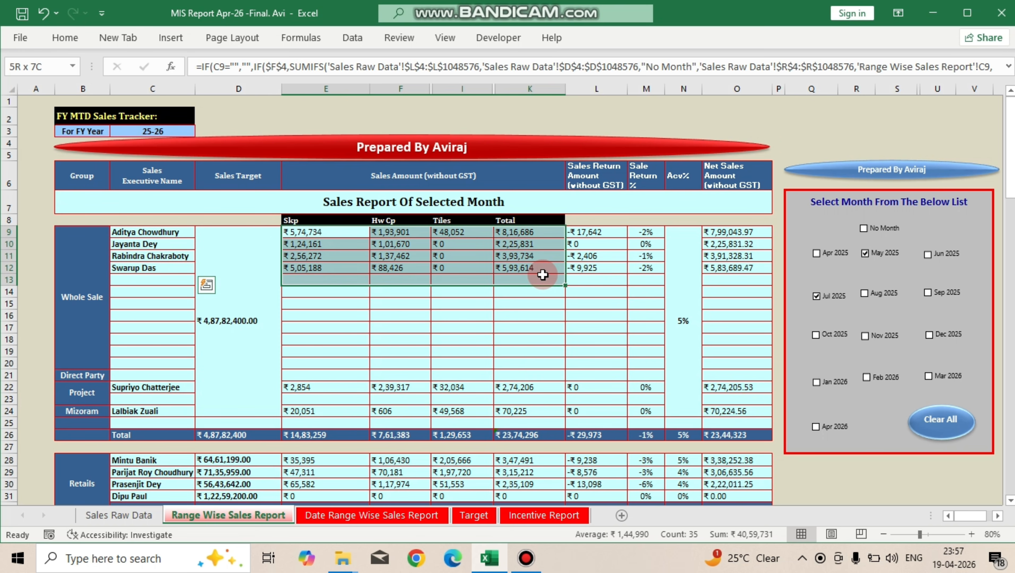
left_click(411, 246)
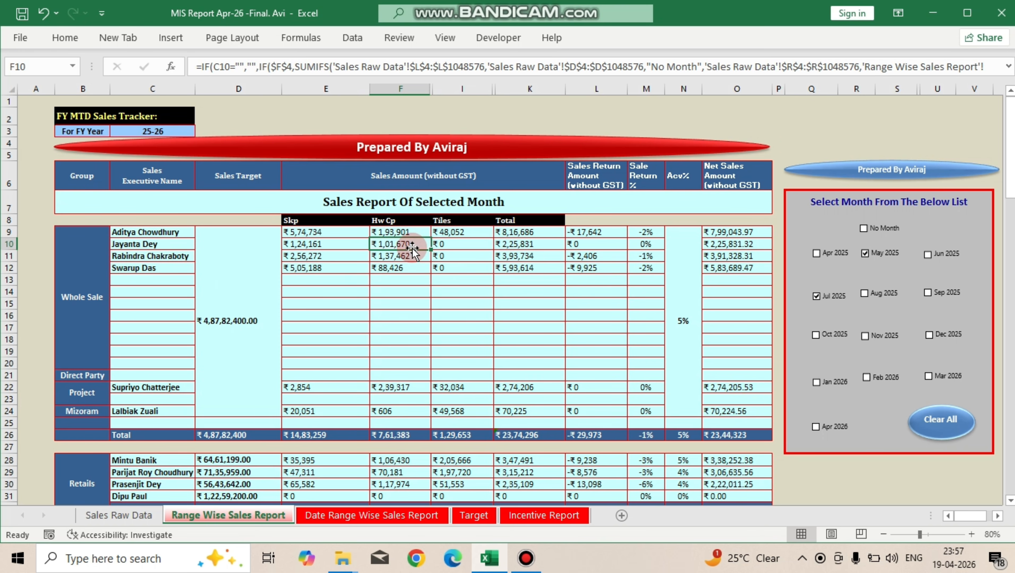
left_click(927, 428)
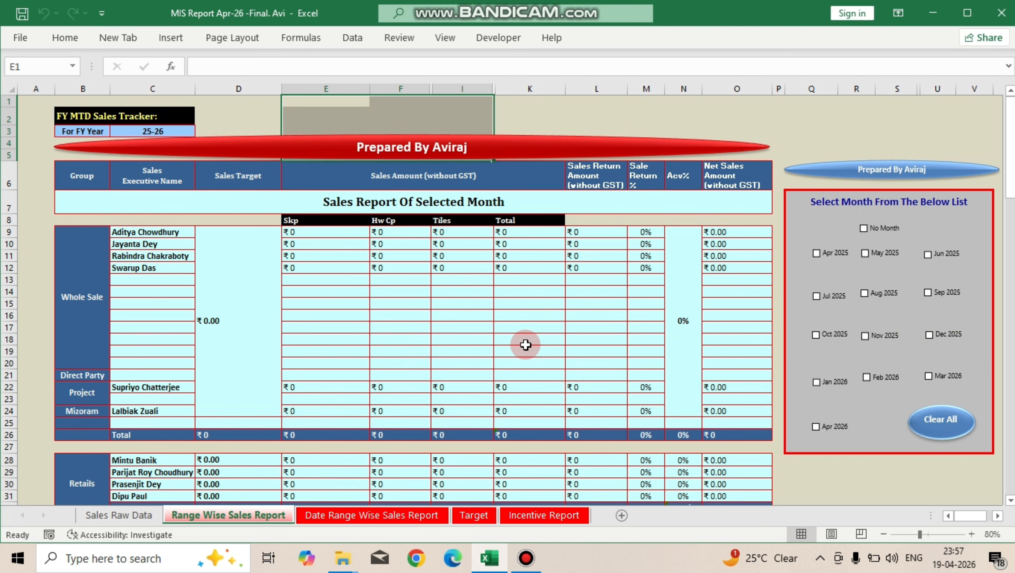
Step: Switch the report's FY Year to 24-25 and back to 25-26
left_click(165, 133)
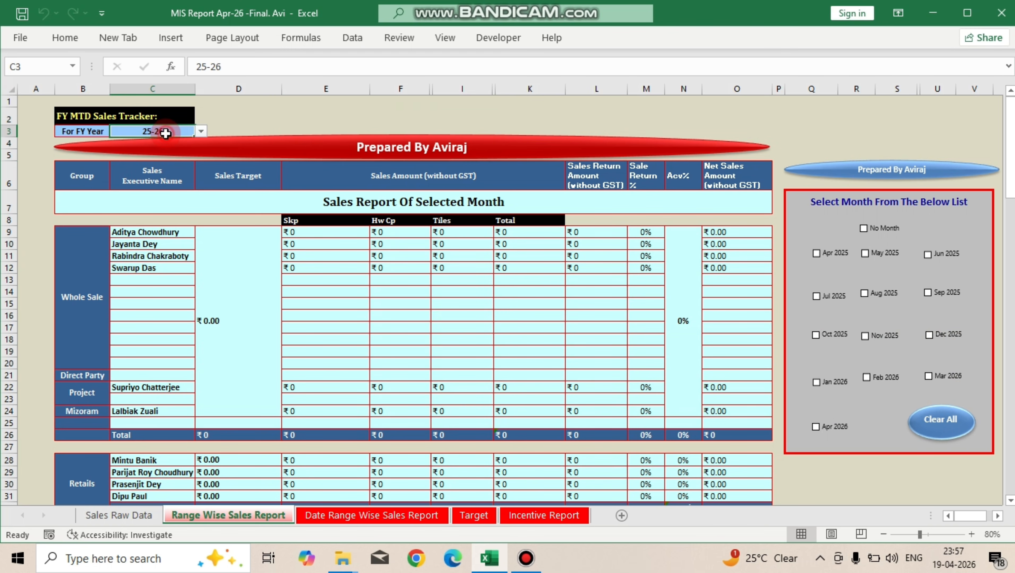
left_click(201, 132)
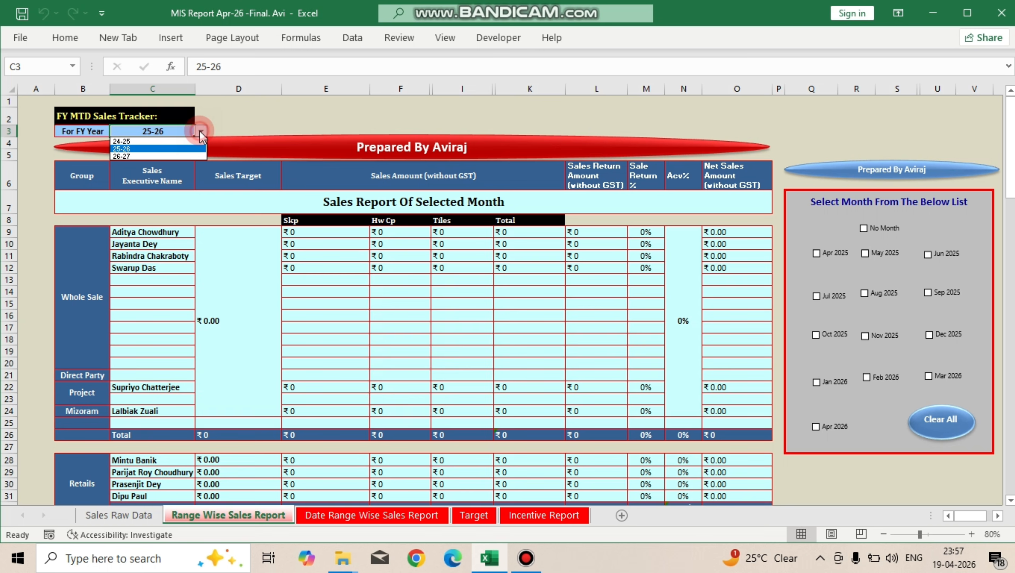
left_click(158, 141)
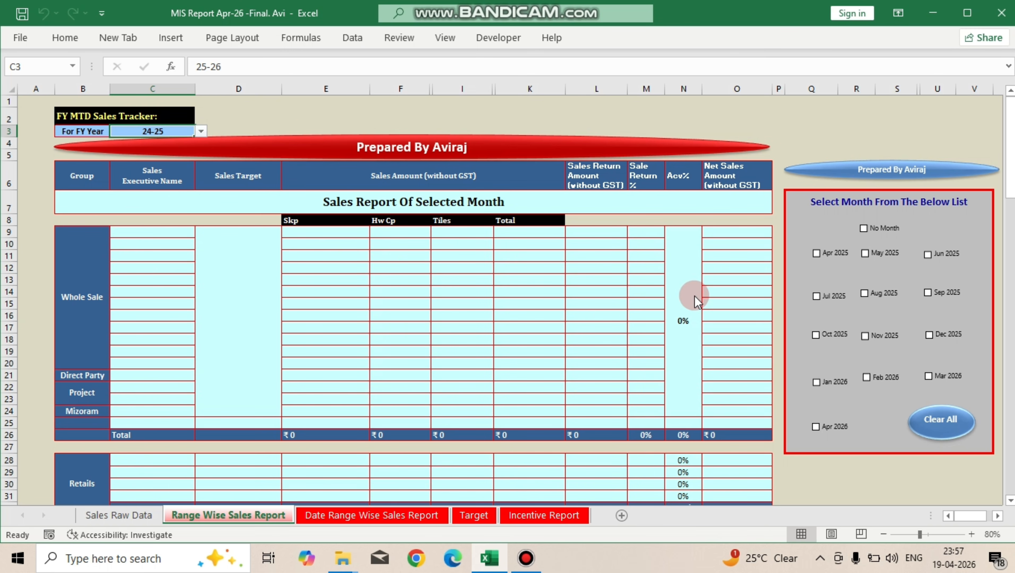
left_click(200, 132)
left_click(153, 148)
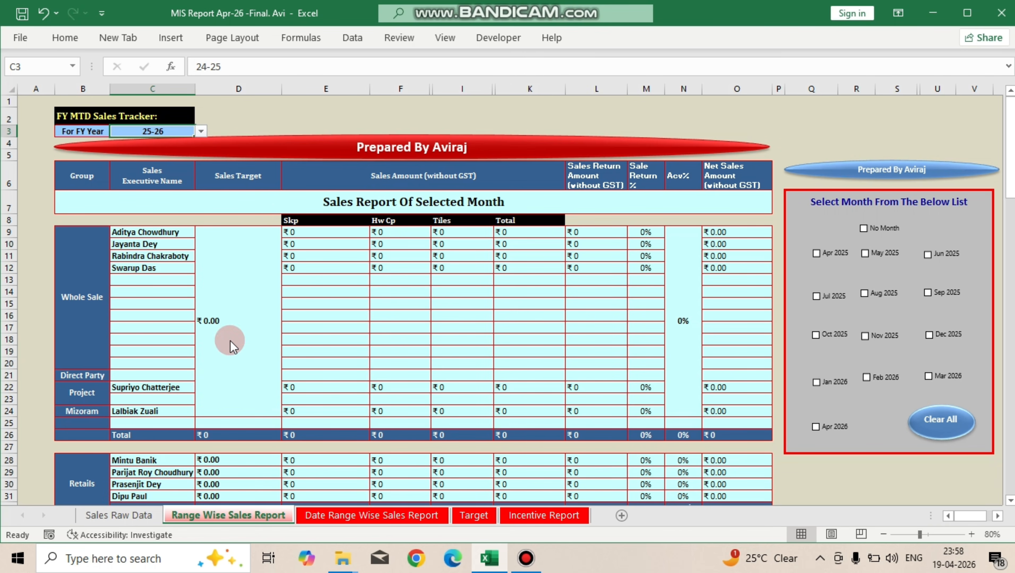
Step: Examine the wholesale executives' names and sales cells for FY 25-26, and view the Sales Raw Data sheet
left_click_drag(162, 233, 148, 289)
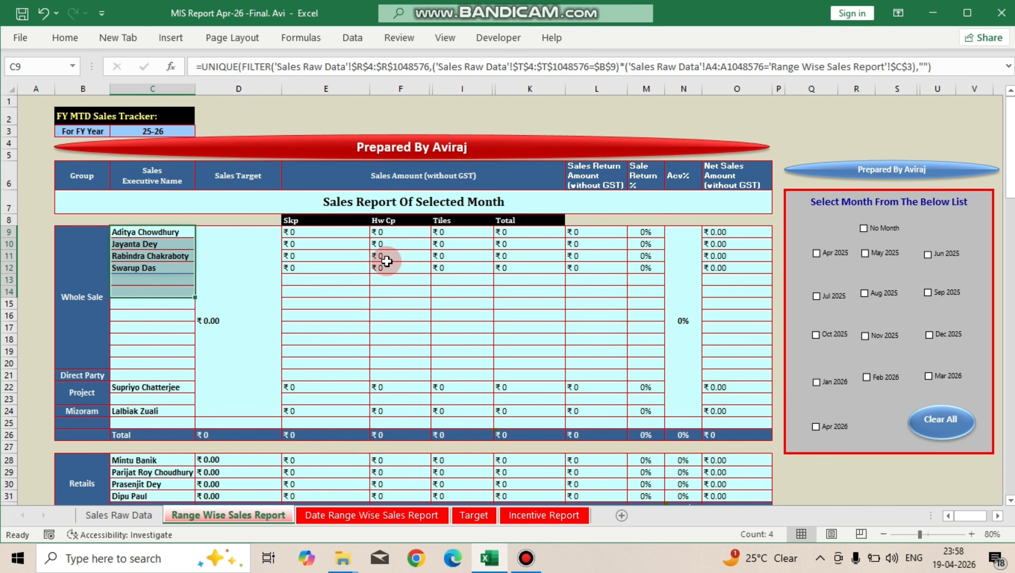
left_click_drag(319, 244, 655, 267)
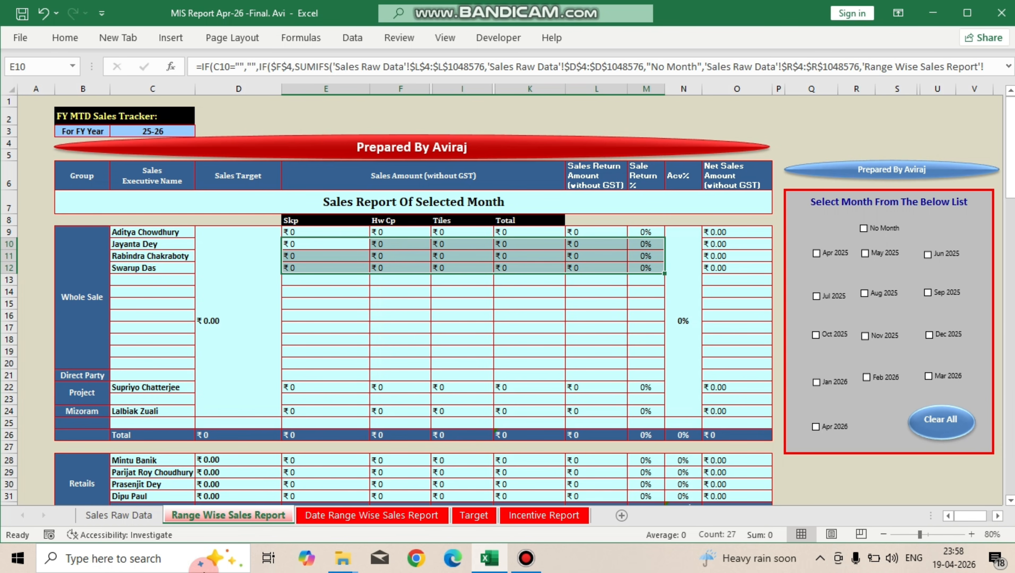
left_click(143, 518)
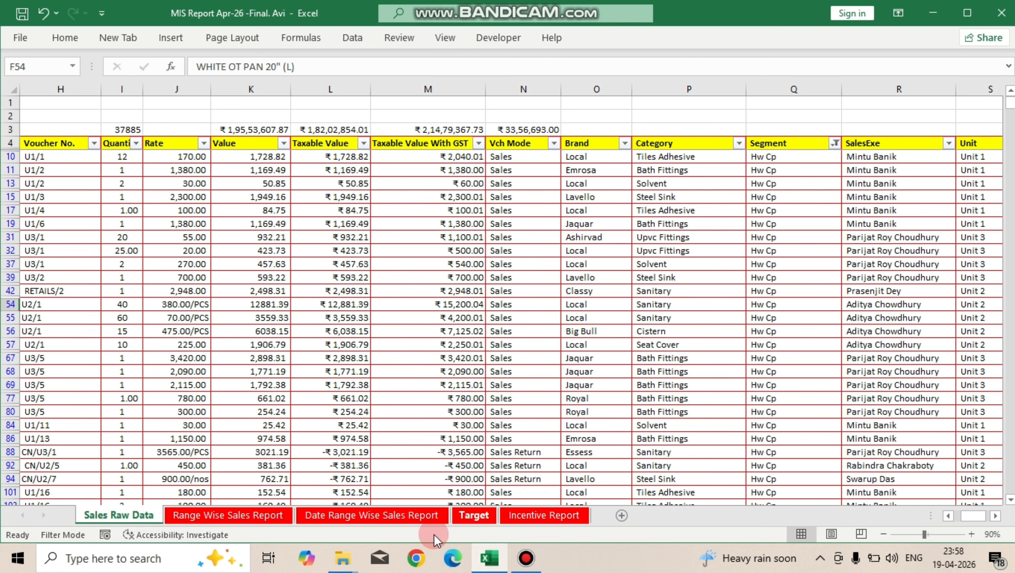
Step: Select Oct 2025 in the Range Wise Sales Report and review the wholesale executives' sales amounts
left_click(261, 518)
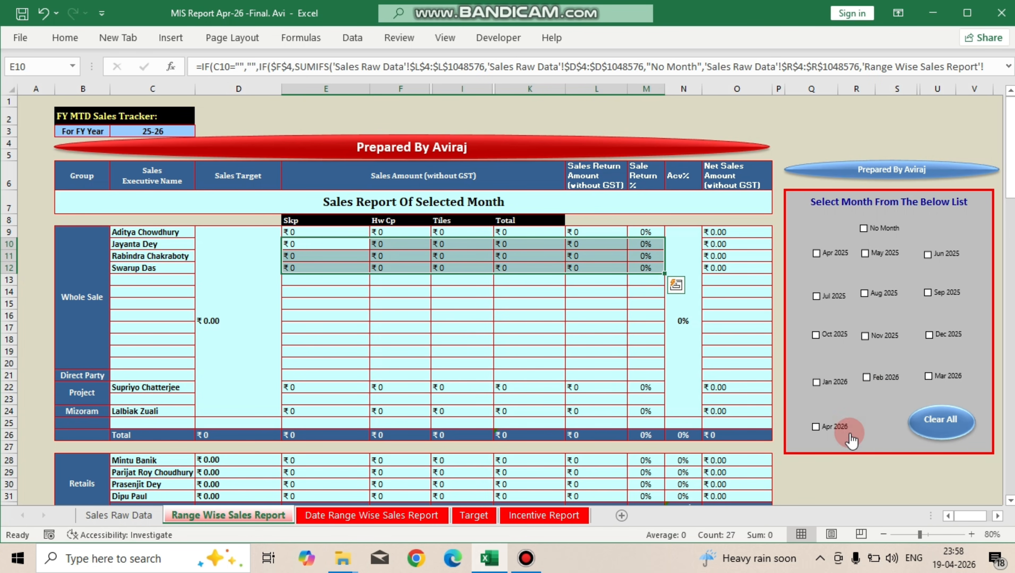
left_click(816, 336)
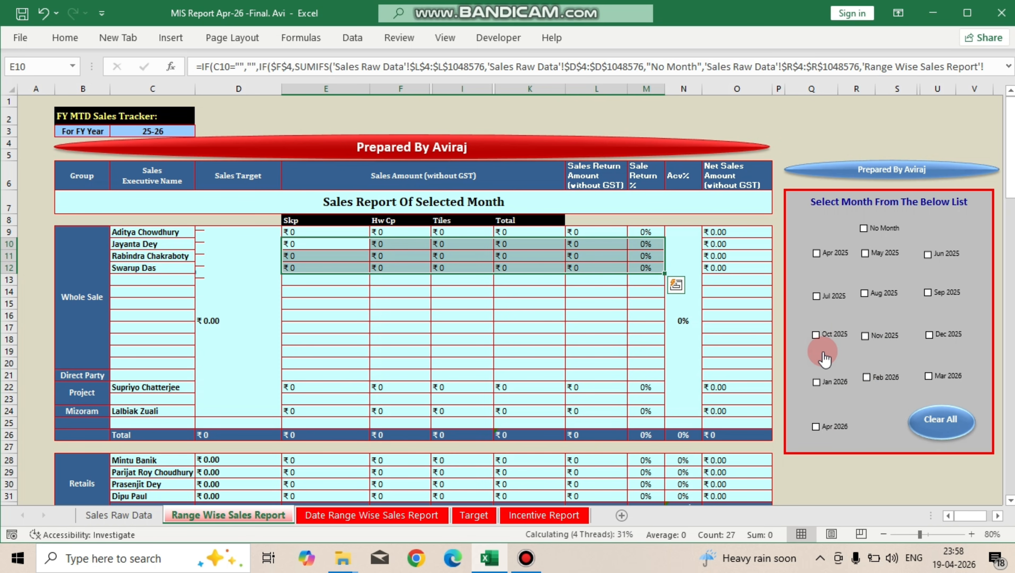
left_click(428, 304)
left_click_drag(338, 245, 530, 279)
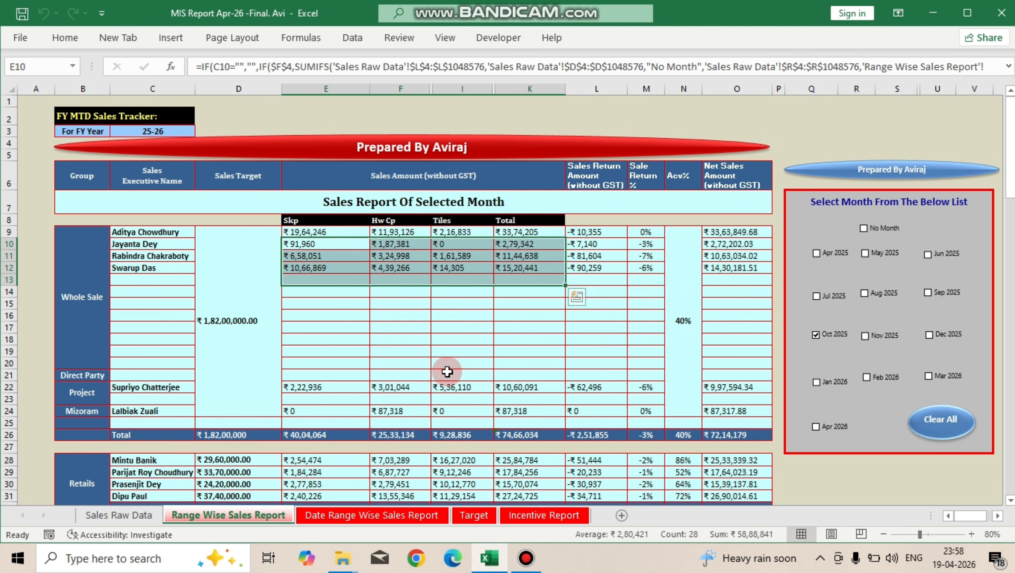
Step: Examine the Sales Raw Data column headers one by one, from FY Year through Category
left_click(121, 516)
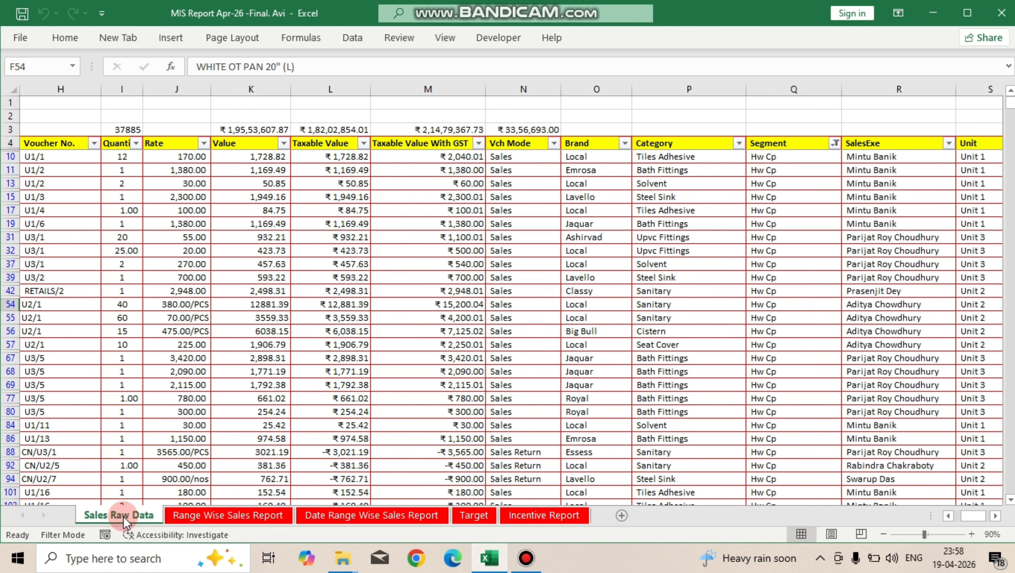
left_click_drag(972, 516, 958, 516)
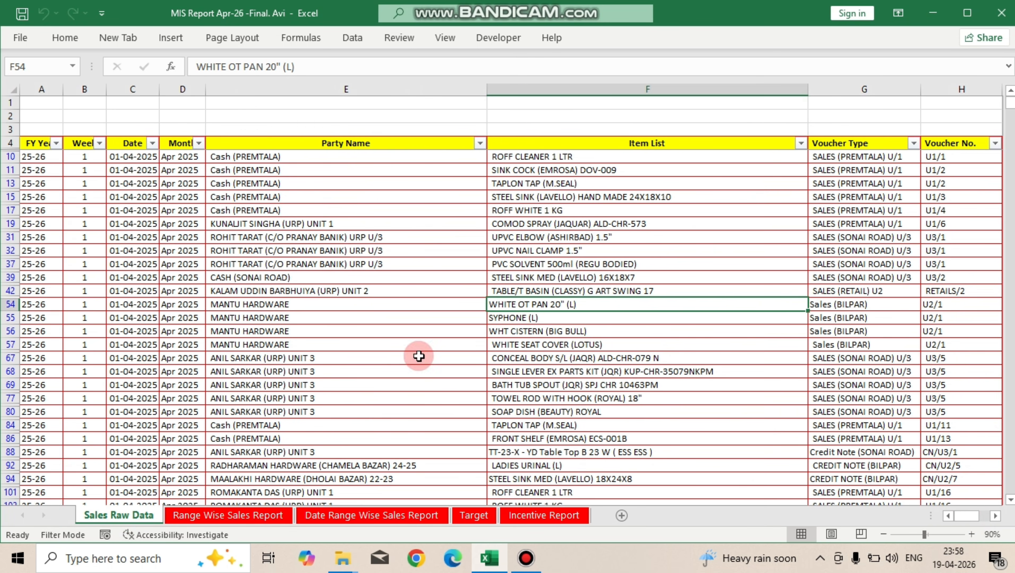
left_click(32, 141)
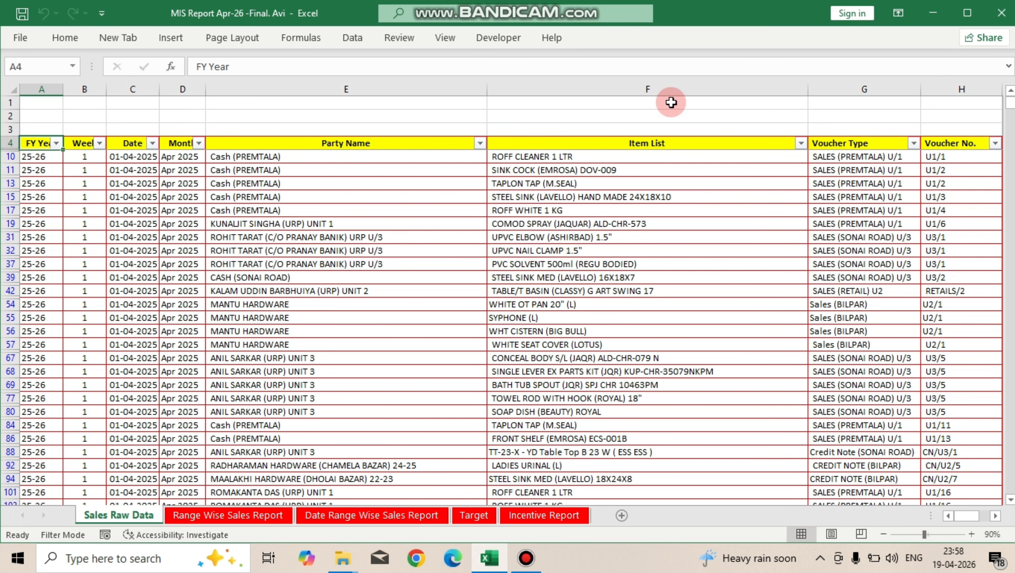
key("Right")
key("Right")
key("Right")
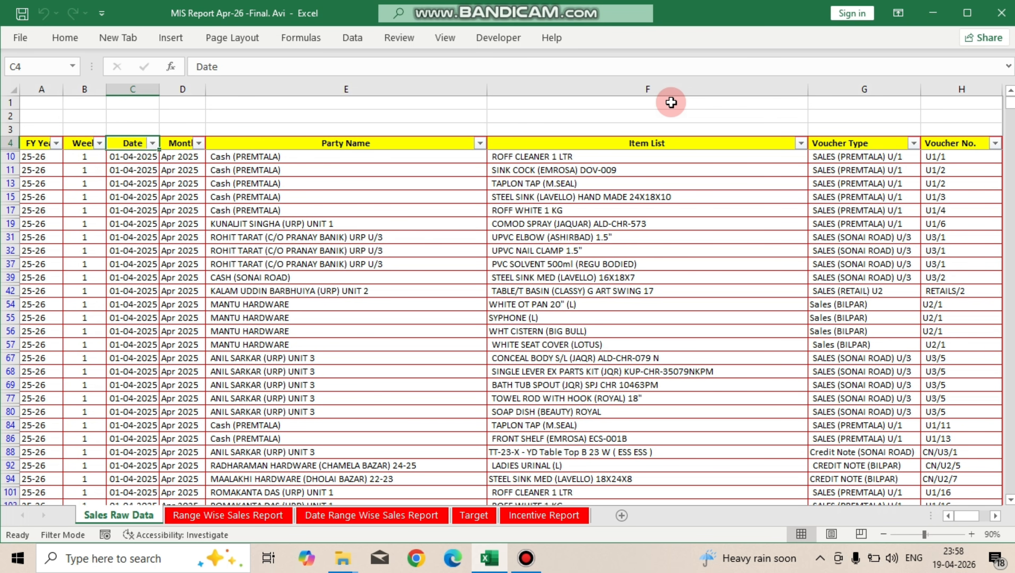
key("Right")
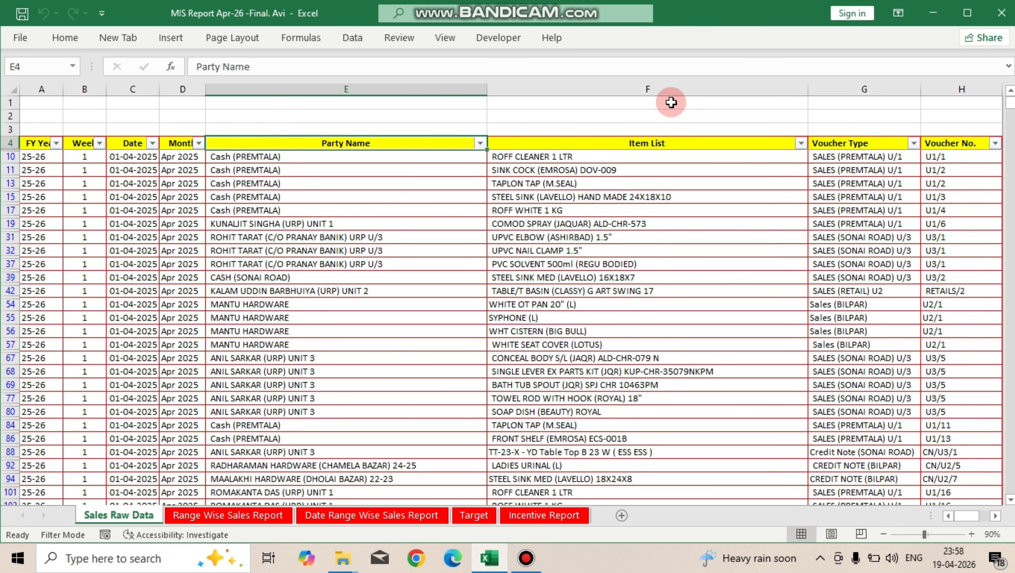
key("Right")
key("Right")
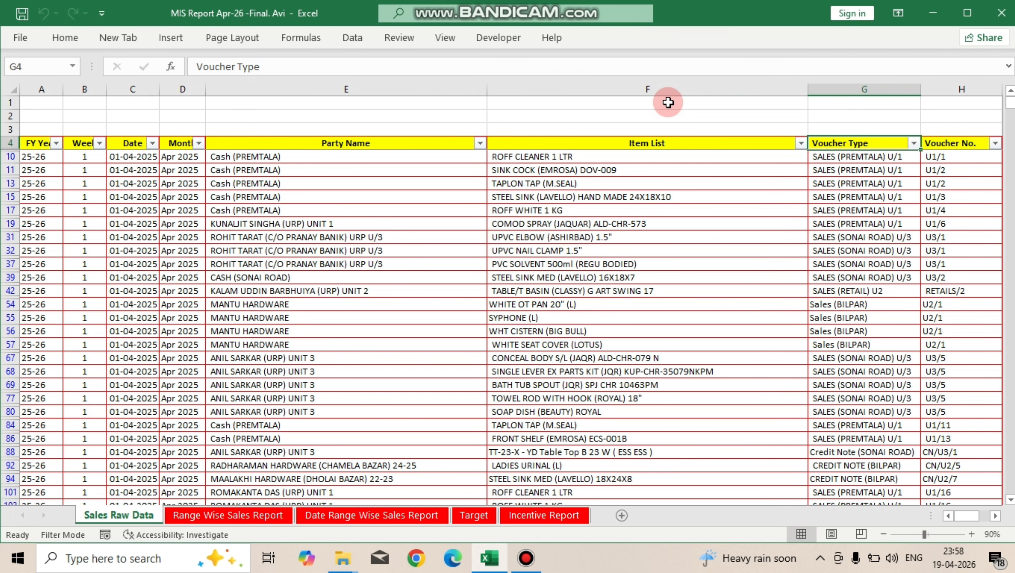
key("Right")
key("Right")
key("Right")
key("Right")
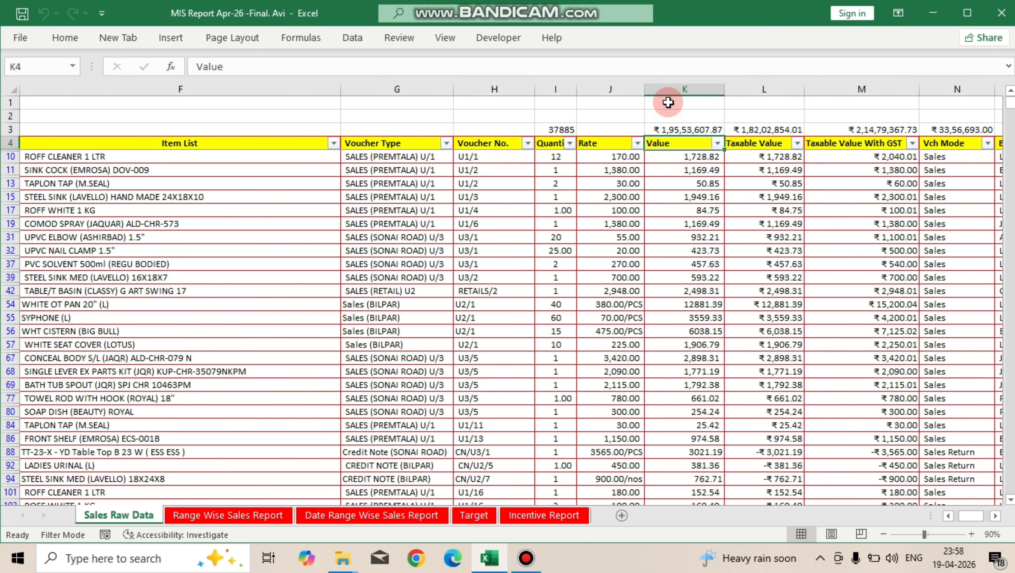
key("Right")
key("Right")
key("Right")
key("Right")
key("Right")
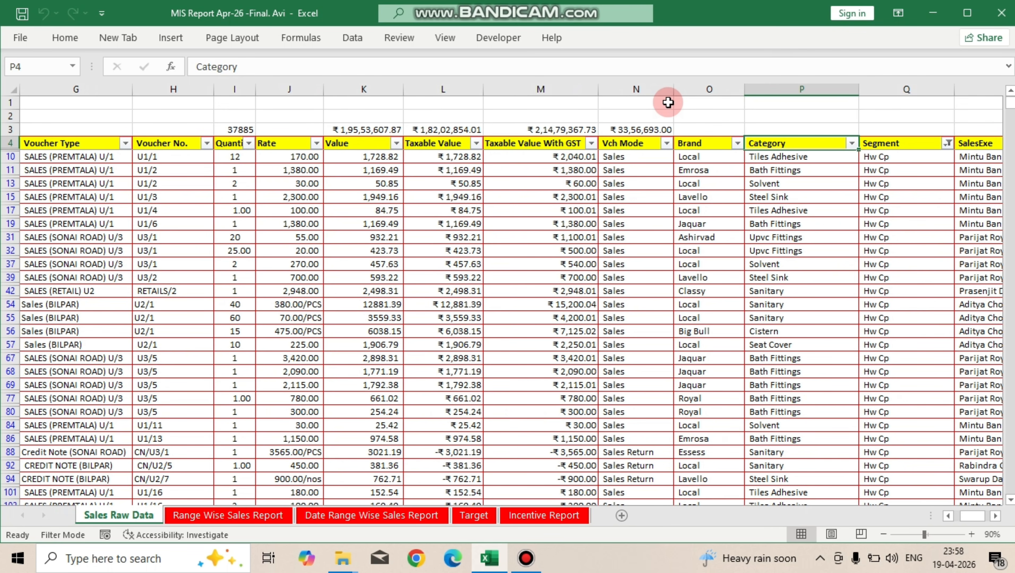
Step: Inspect the filter values of the Vch Mode column without applying any filter
key("Left")
key("Left")
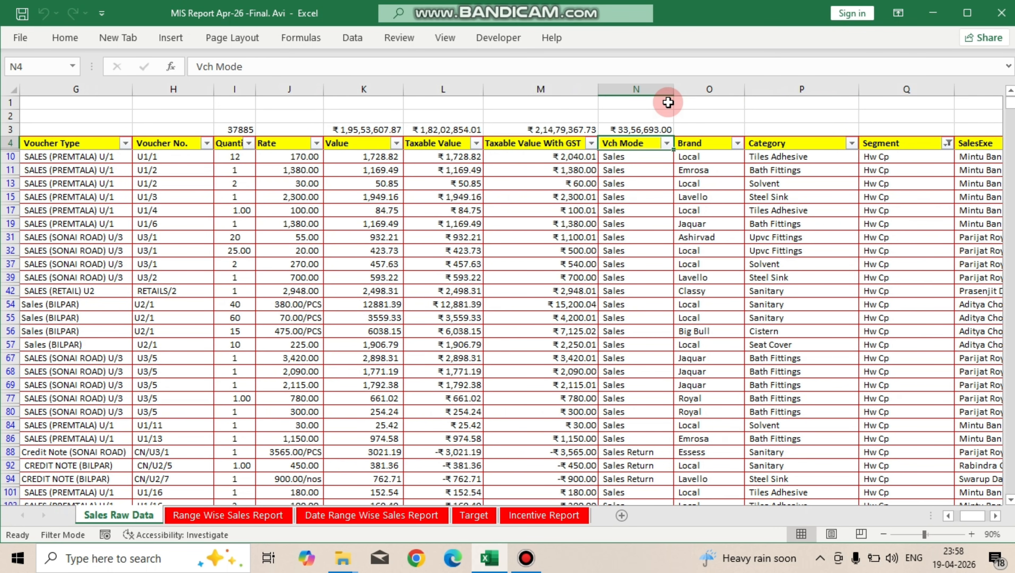
key("alt+Down")
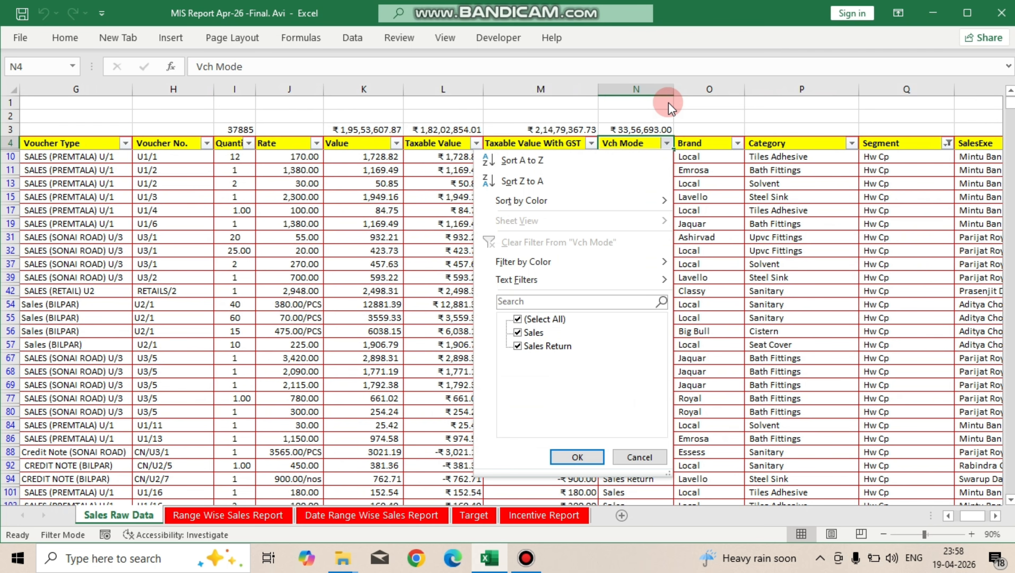
key("Escape")
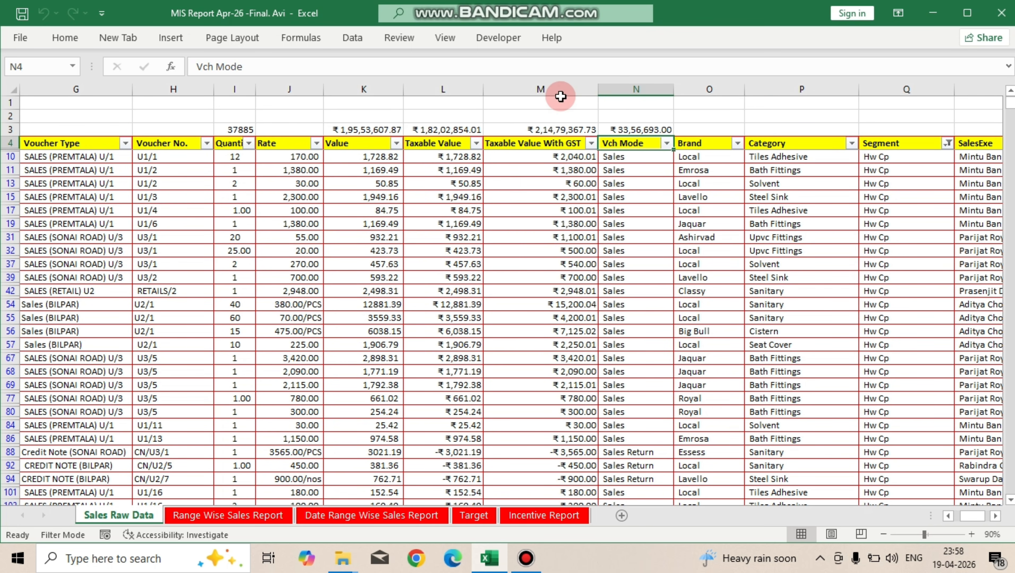
left_click(667, 143)
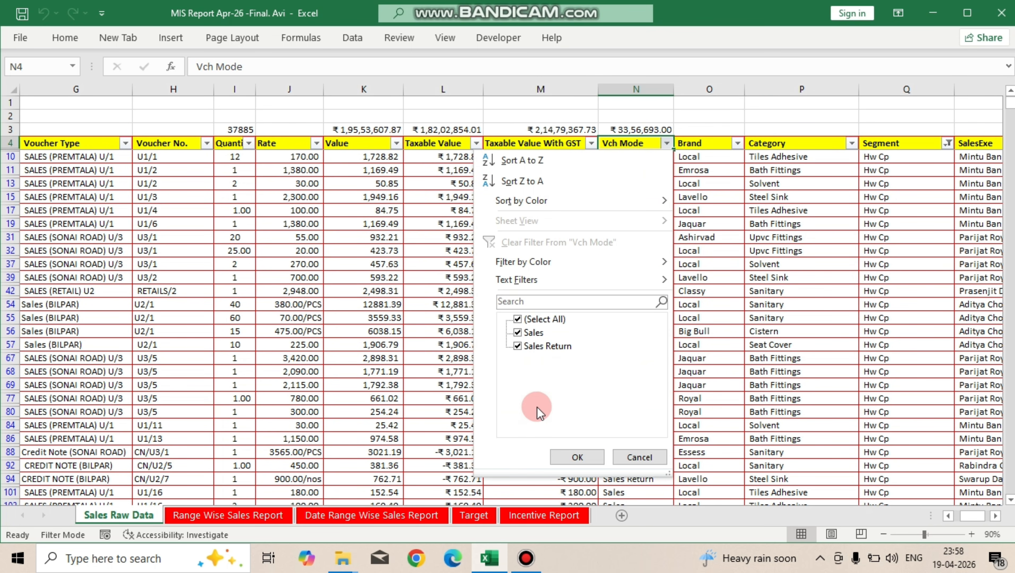
left_click(638, 458)
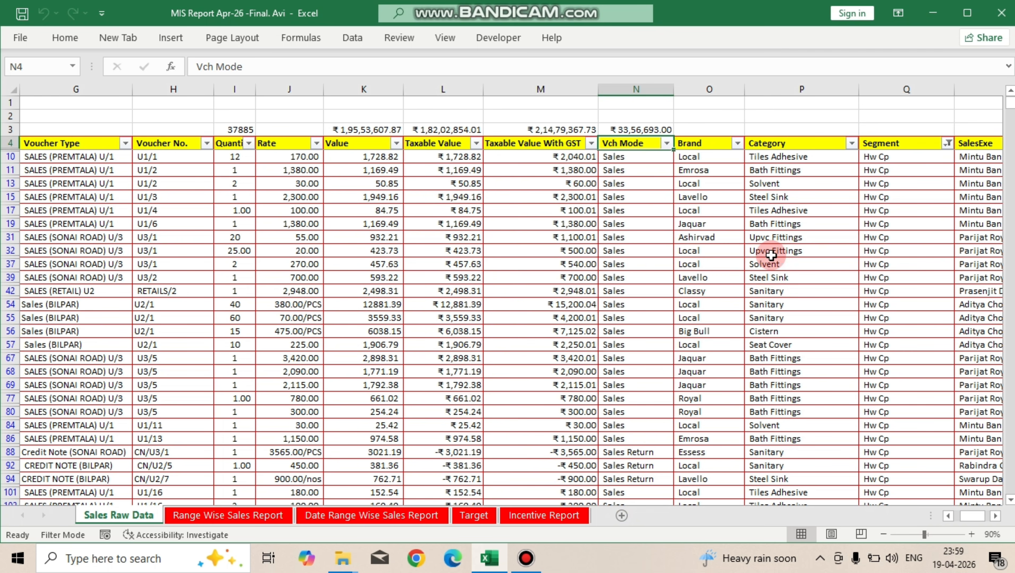
Step: Examine the Category, Segment, SalesExe, Unit and Unit Type headers, and return to the FY Year header
left_click(804, 145)
left_click(904, 143)
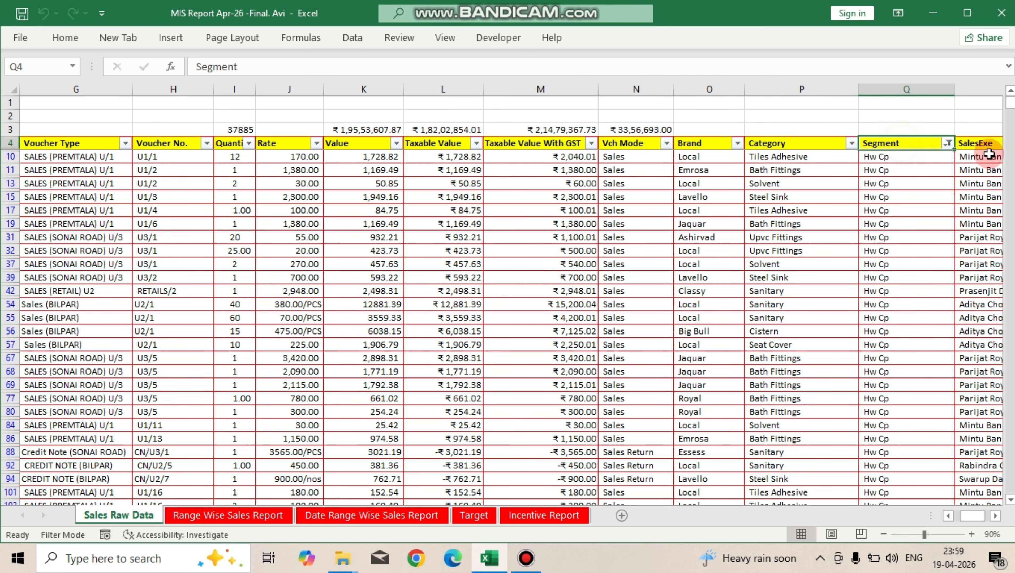
left_click(977, 144)
key("Right")
key("Right")
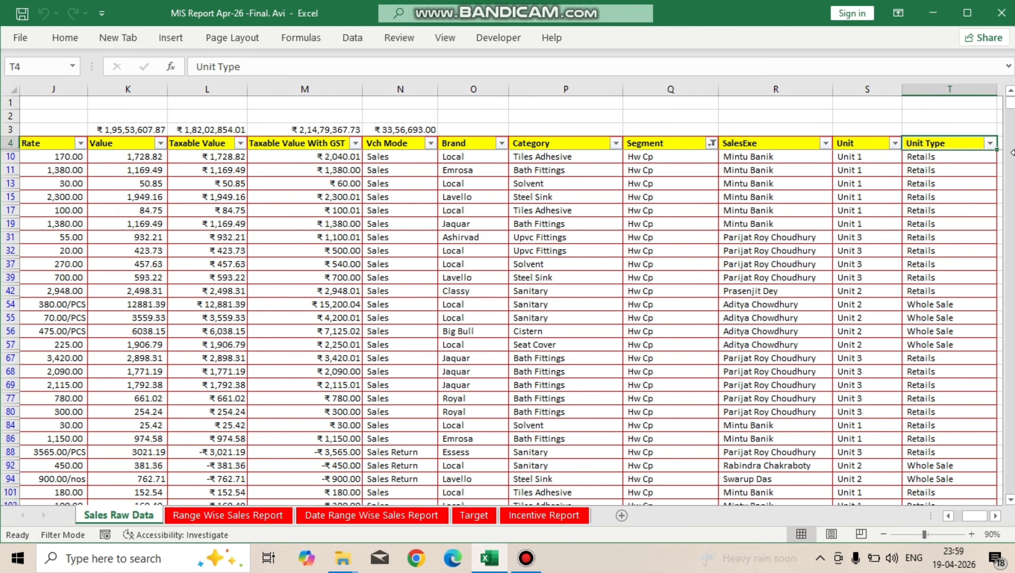
key("Left")
key("Left")
key("Right")
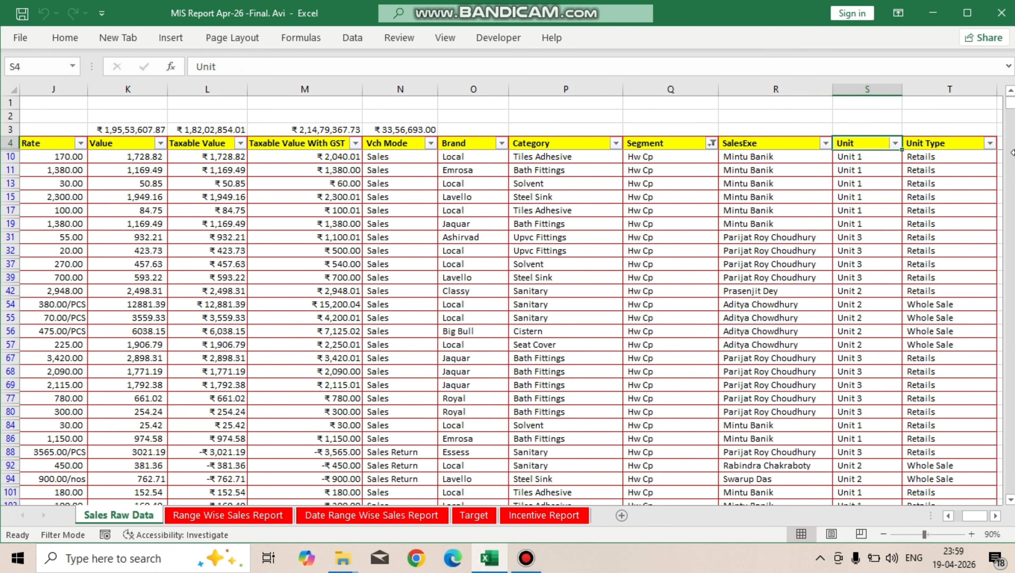
key("Home")
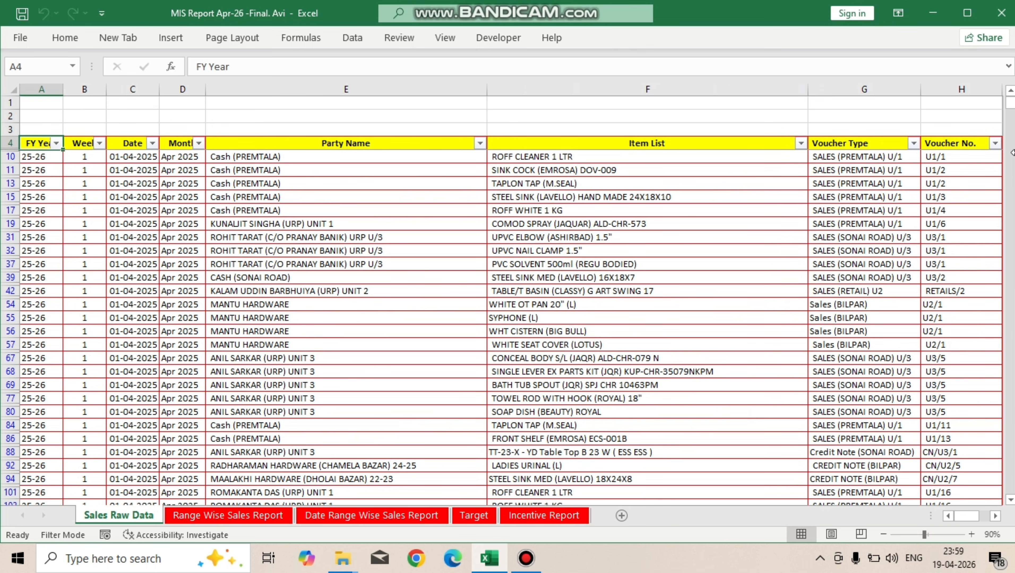
Step: Review the formulas for the wholesale executives' names, sales target and first Skp amount in the Range Wise Sales Report
key("ctrl+Page_Down")
left_click(394, 329)
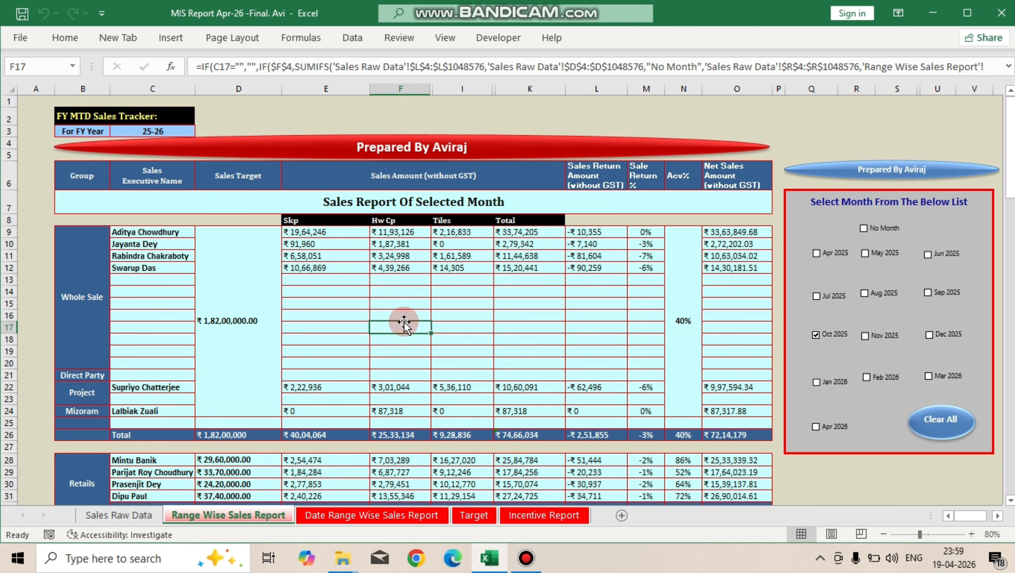
left_click_drag(152, 233, 150, 270)
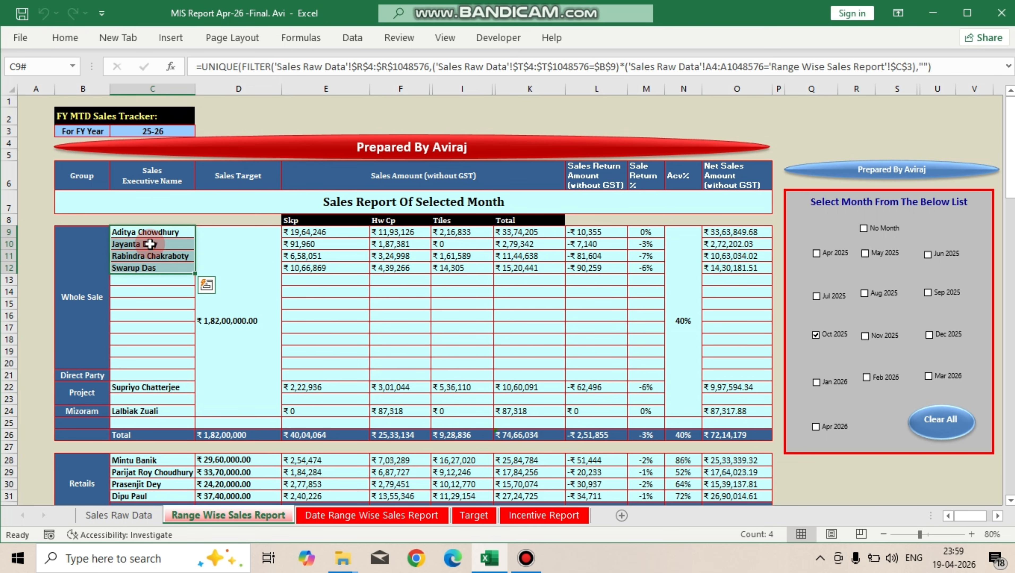
left_click(254, 266)
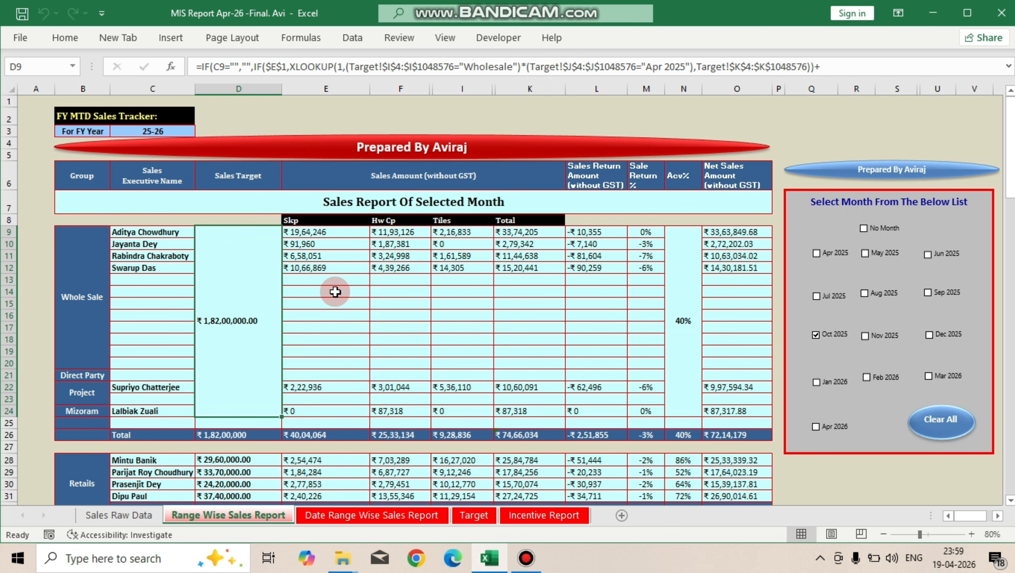
left_click(305, 232)
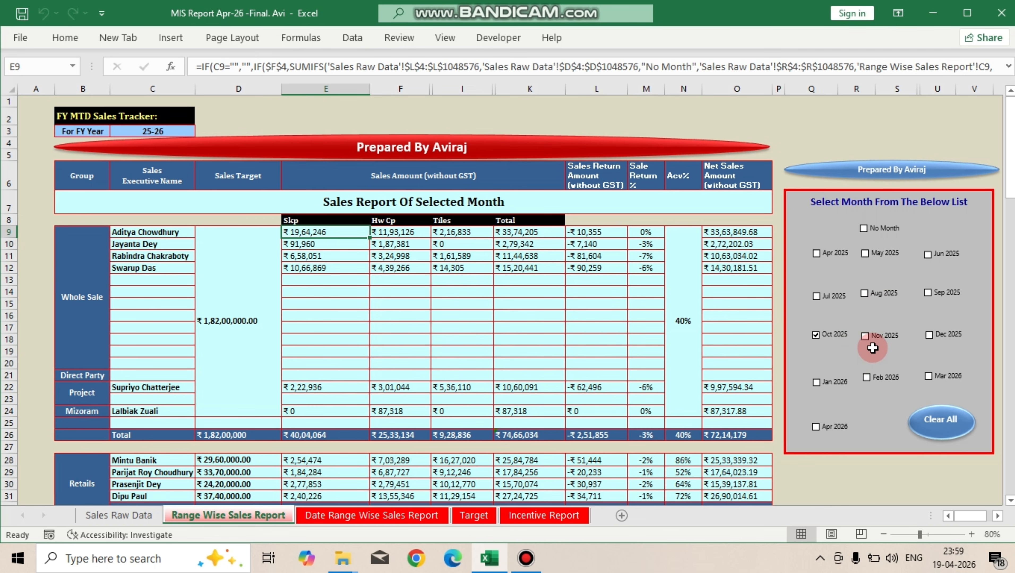
Step: Add Nov 2025 to the report's selected months and review the first wholesale executive's Skp amount
left_click(868, 337)
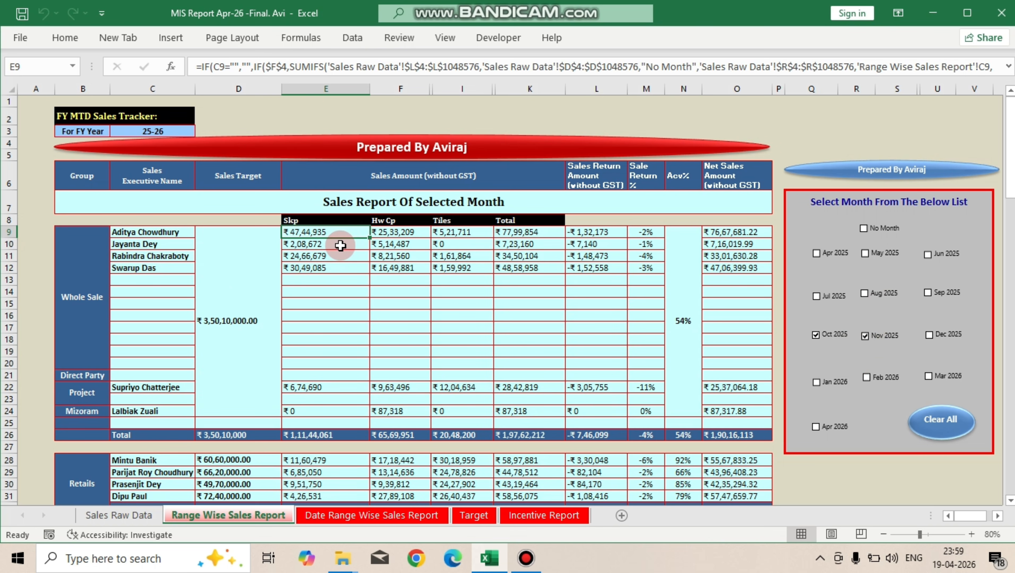
left_click(310, 235)
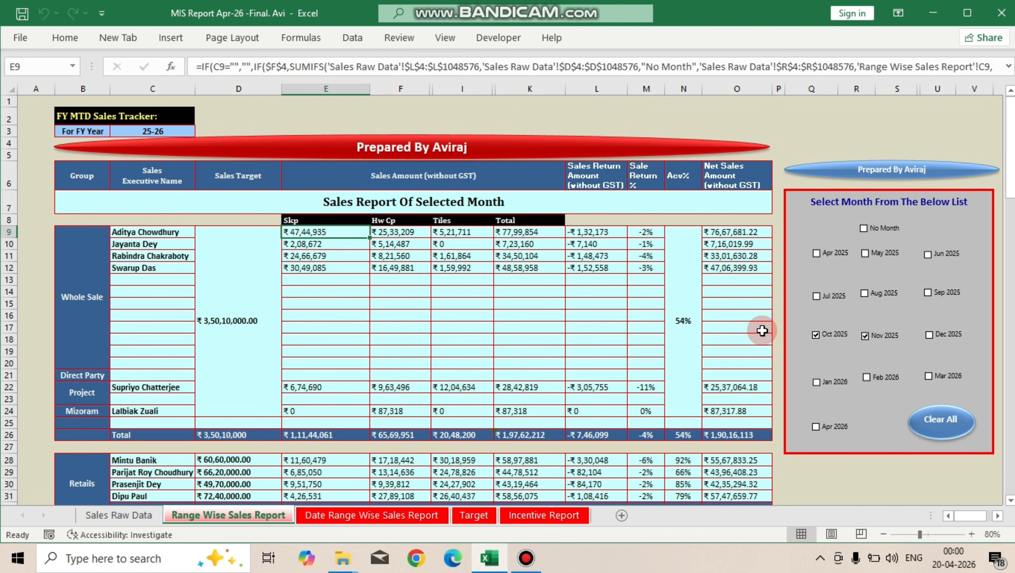
left_click(997, 517)
scroll(837, 260, "down", 1)
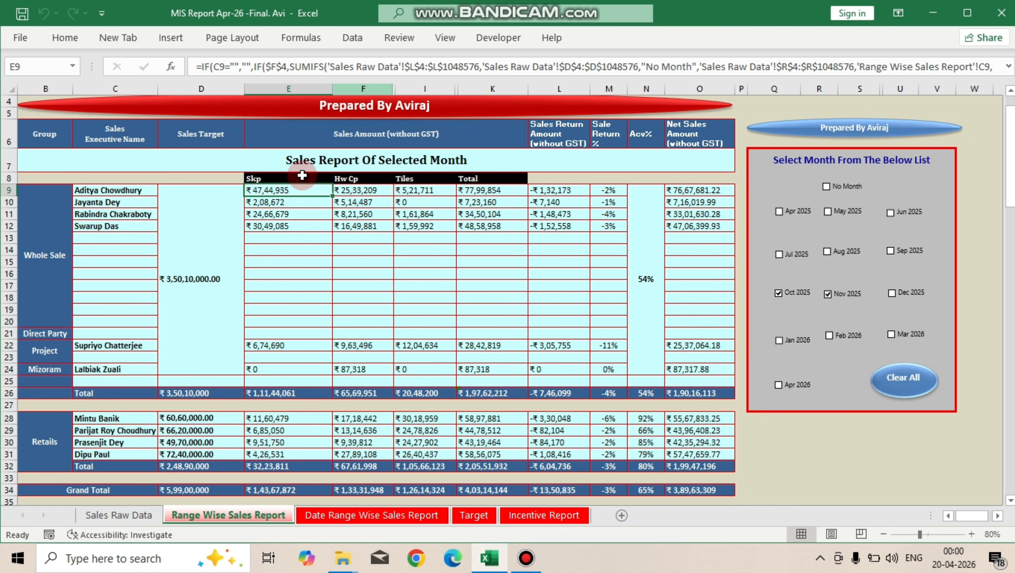
left_click_drag(265, 196, 310, 187)
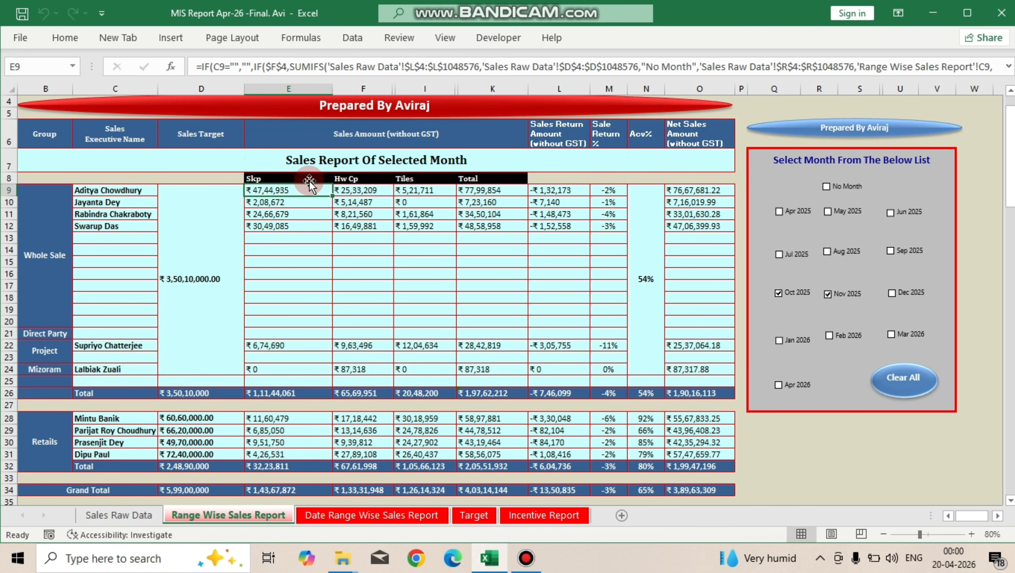
Step: Insert a form checkbox below the month selection box and label it Jan 2026
left_click(503, 40)
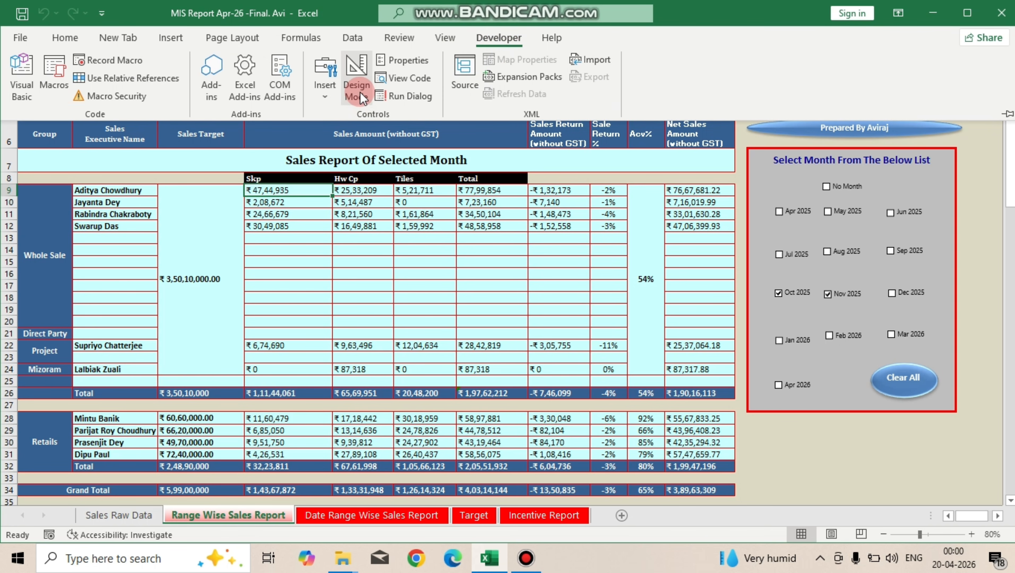
left_click(325, 86)
left_click(354, 140)
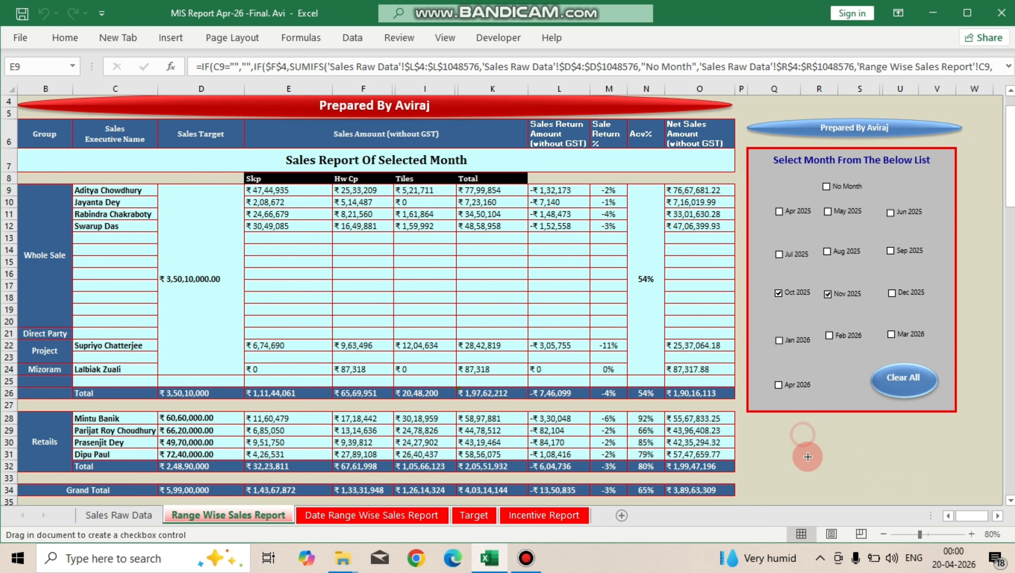
left_click_drag(807, 457, 851, 468)
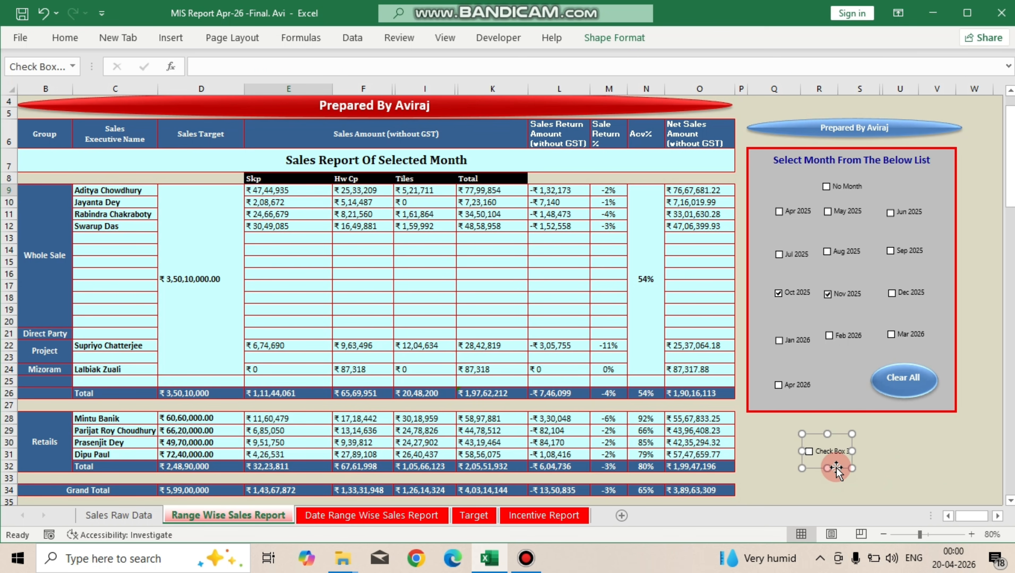
left_click(829, 444)
key("ctrl+shift+Right")
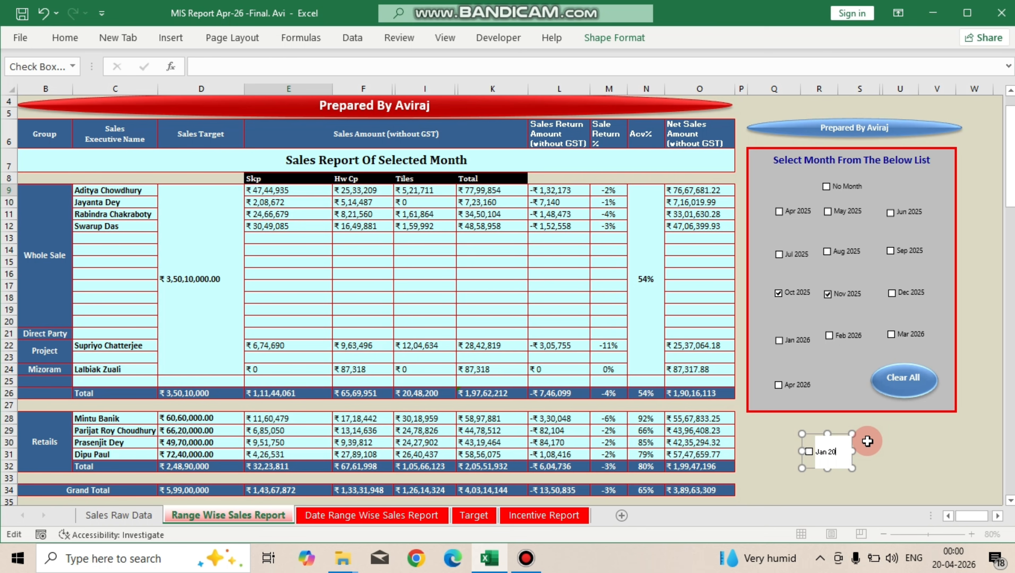
left_click(907, 461)
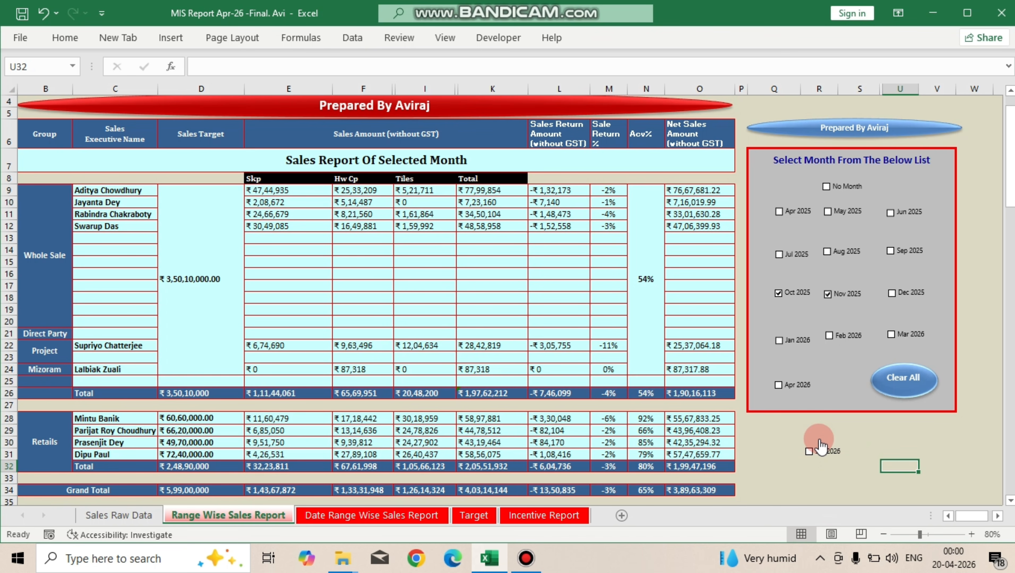
Step: Examine the Month column in Sales Raw Data, and review the Jan 2026 checkbox and wholesale Skp amounts in the Range Wise Sales Report
left_click(118, 515)
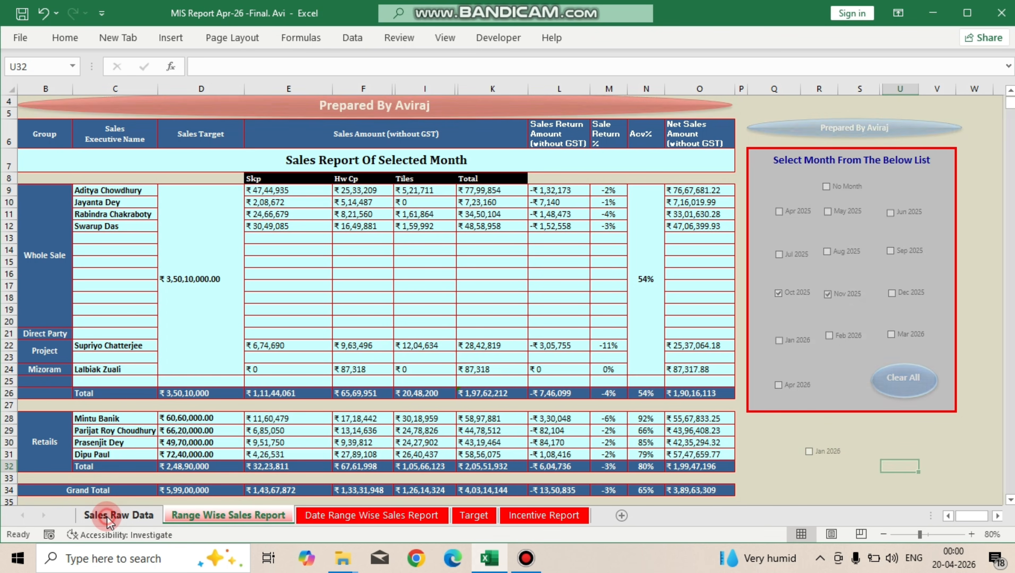
left_click_drag(168, 157, 171, 190)
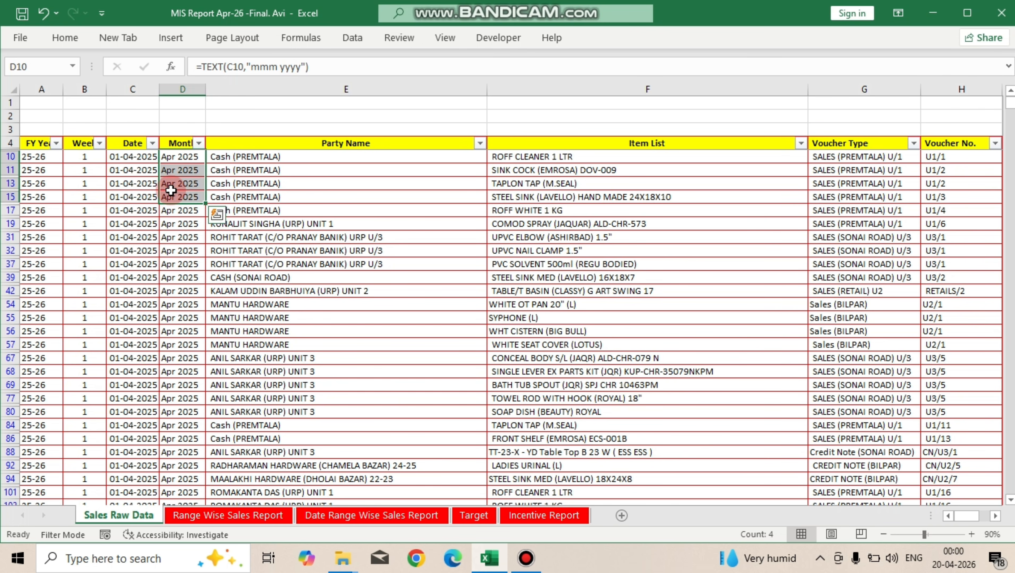
left_click(227, 515)
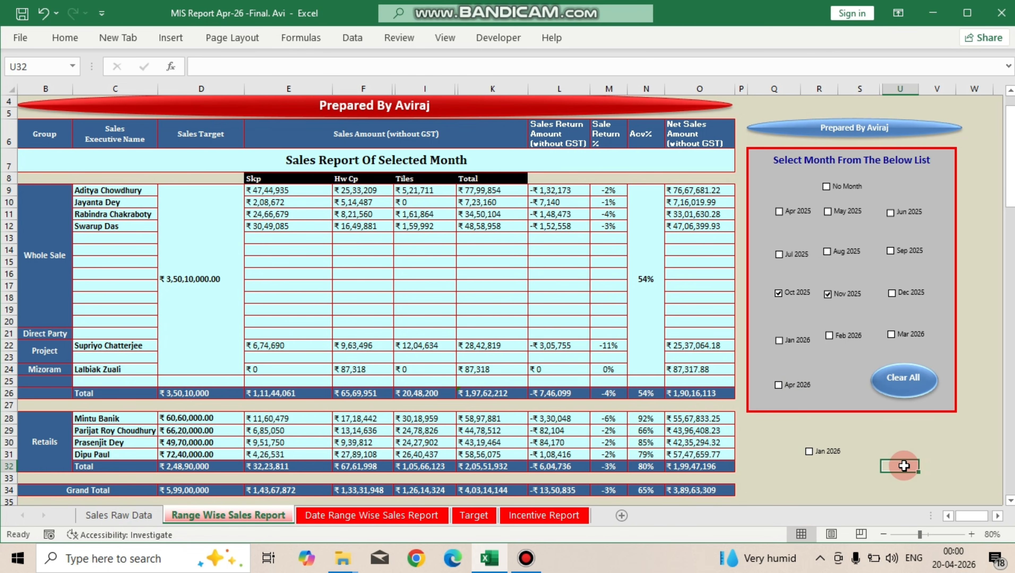
left_click(824, 456)
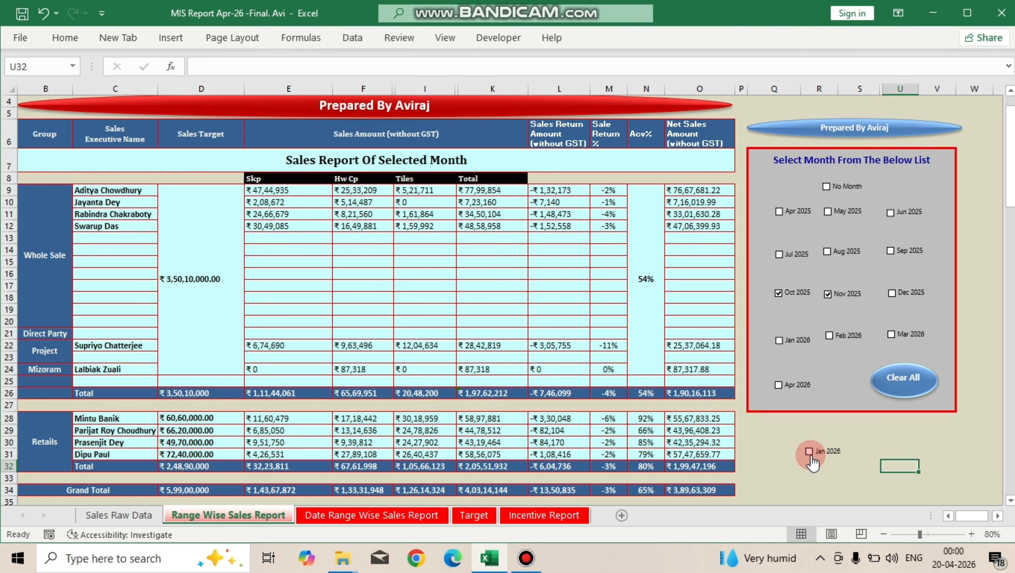
left_click_drag(272, 203, 272, 236)
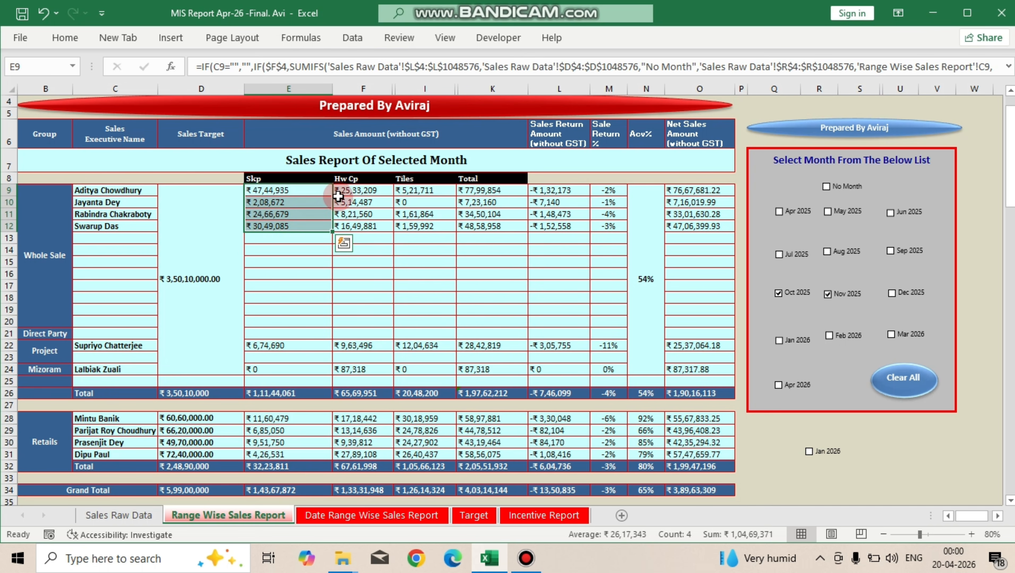
Step: Clear the wholesale executives' Skp amounts in the Range Wise Sales Report and tick the Jan 2026 checkbox below the month selection box
left_click_drag(339, 201, 343, 243)
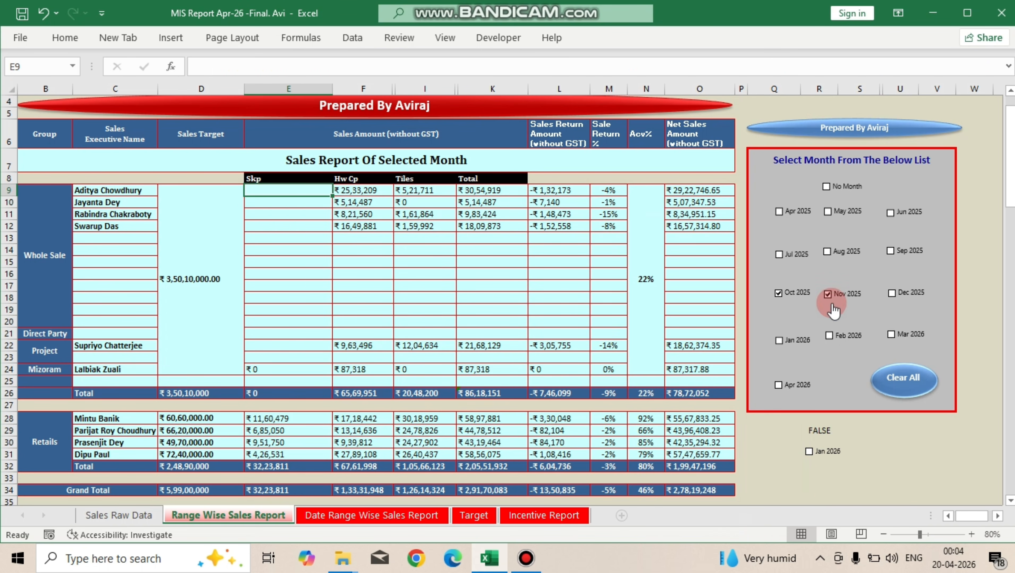
right_click(821, 457)
key("Escape")
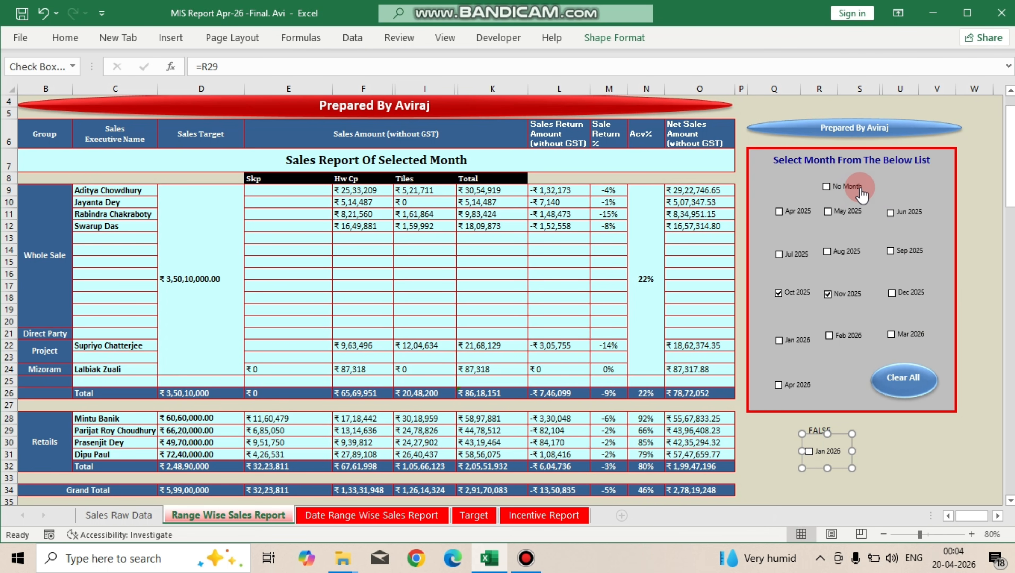
left_click(899, 453)
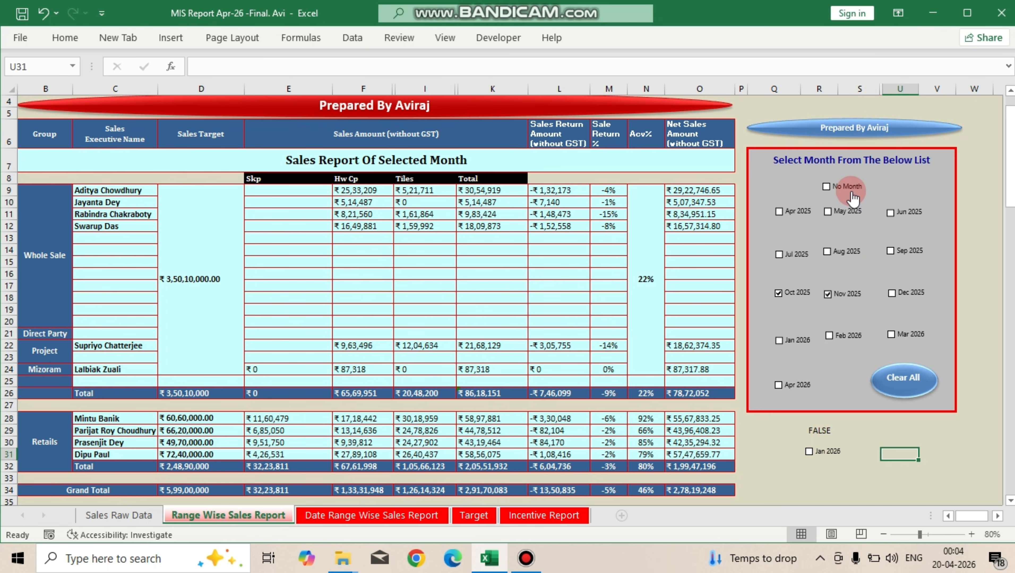
left_click(822, 459)
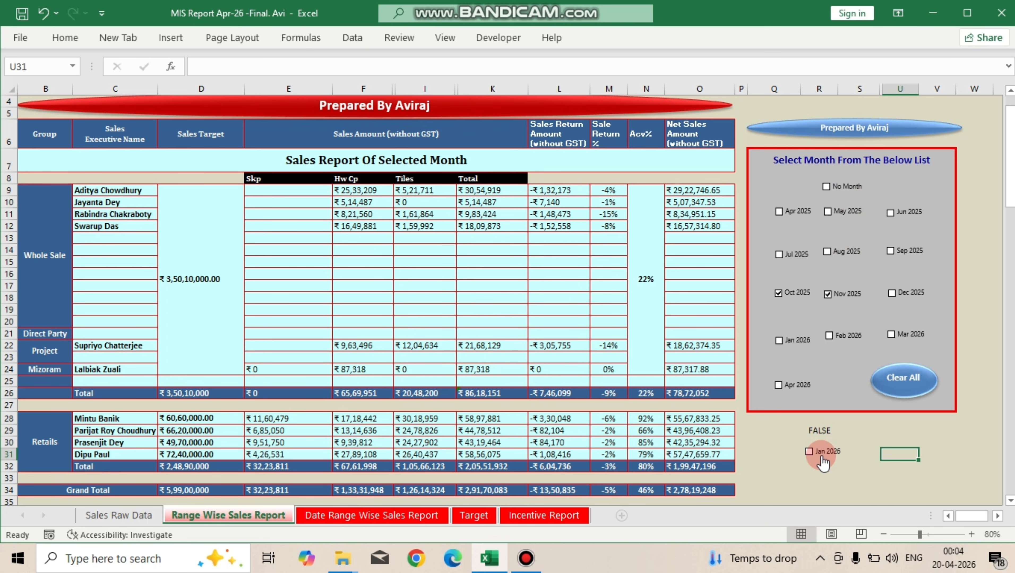
Step: Duplicate the Jan 2026 checkbox, place the copy beside the original, and label it No Month
right_click(821, 458)
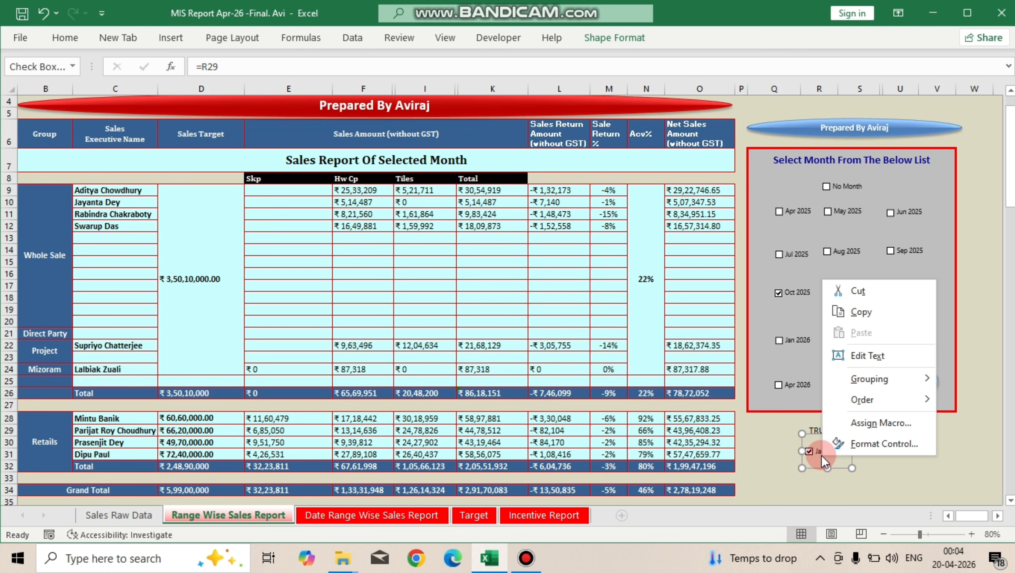
left_click(875, 320)
left_click(900, 451)
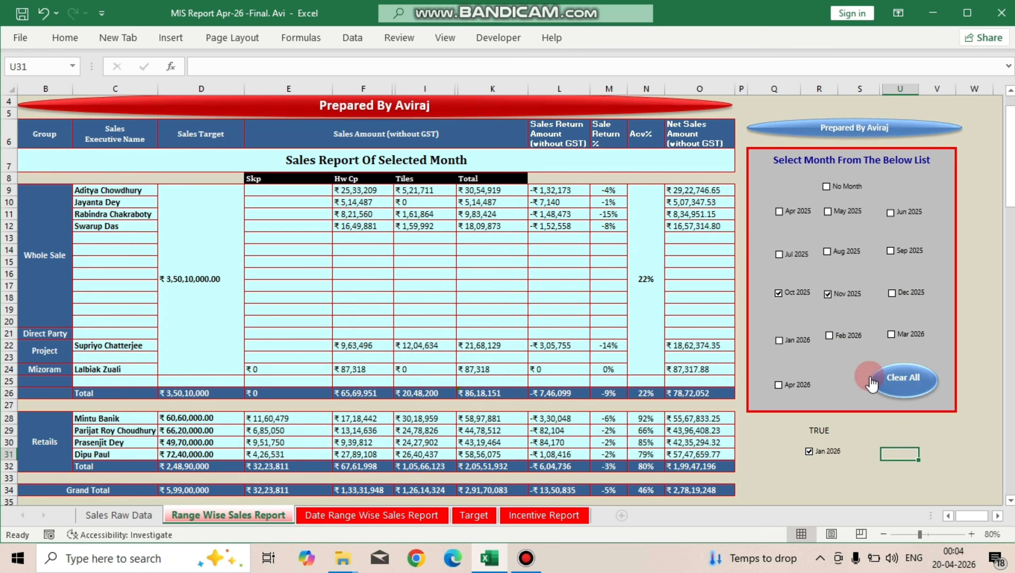
right_click(891, 454)
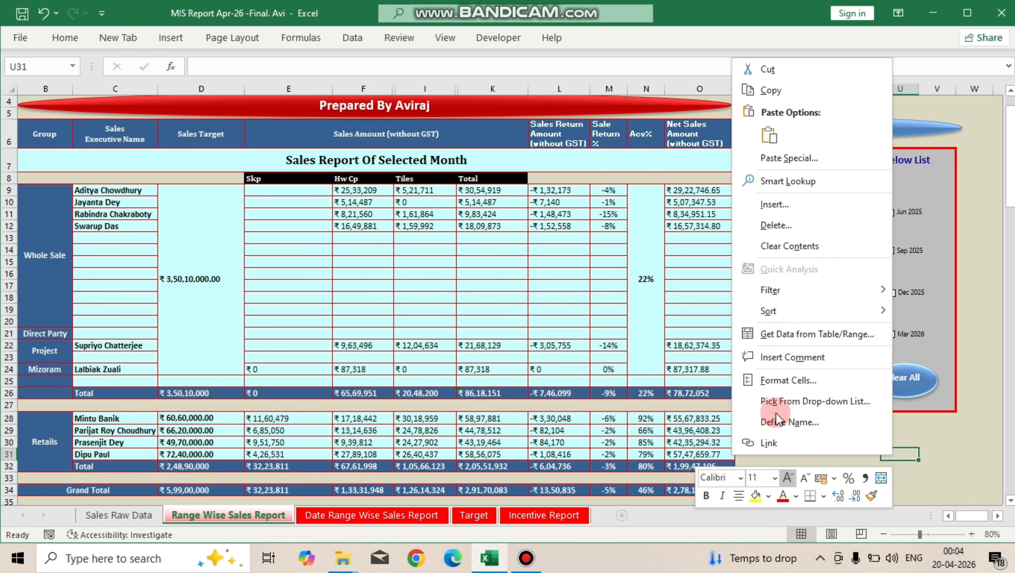
left_click(770, 137)
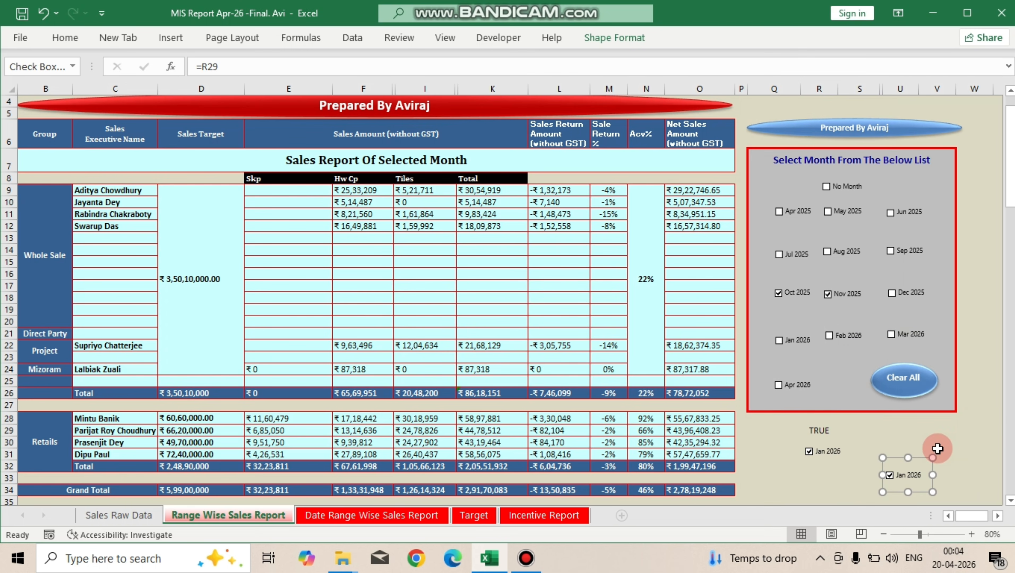
left_click_drag(876, 479, 871, 457)
left_click(878, 443)
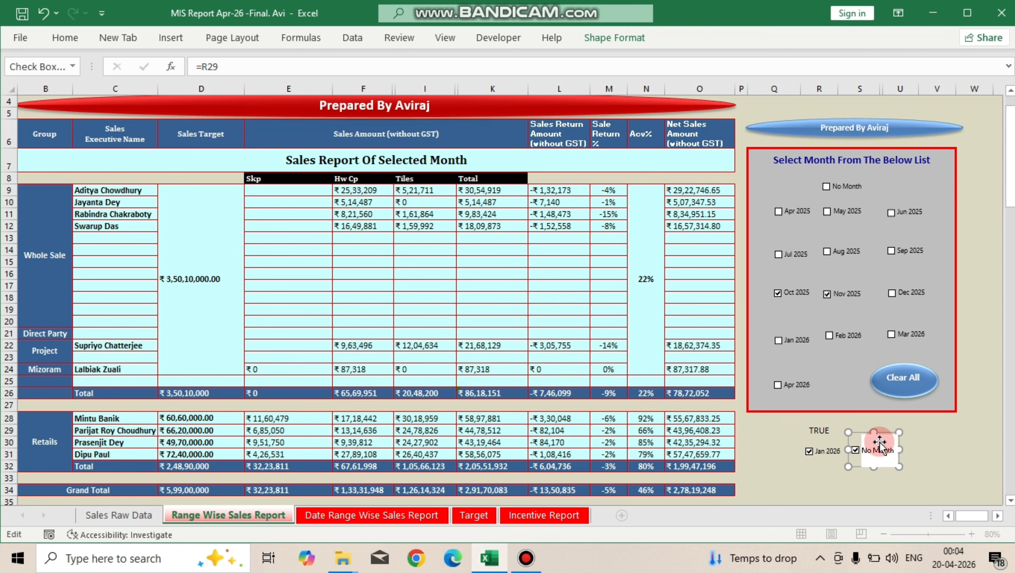
left_click(941, 467)
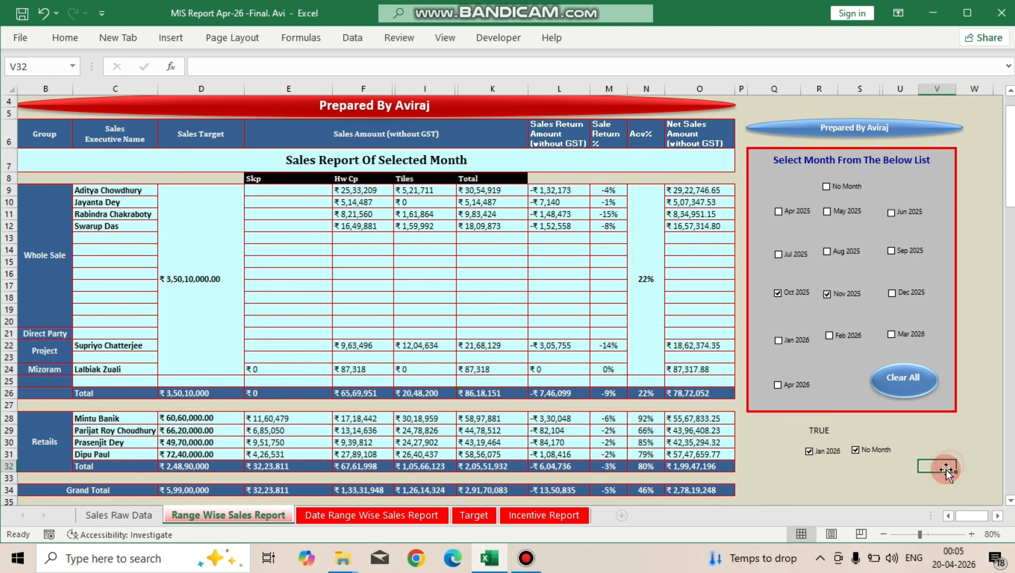
Step: Link the copied No Month checkbox to cell R30
right_click(877, 453)
left_click(912, 439)
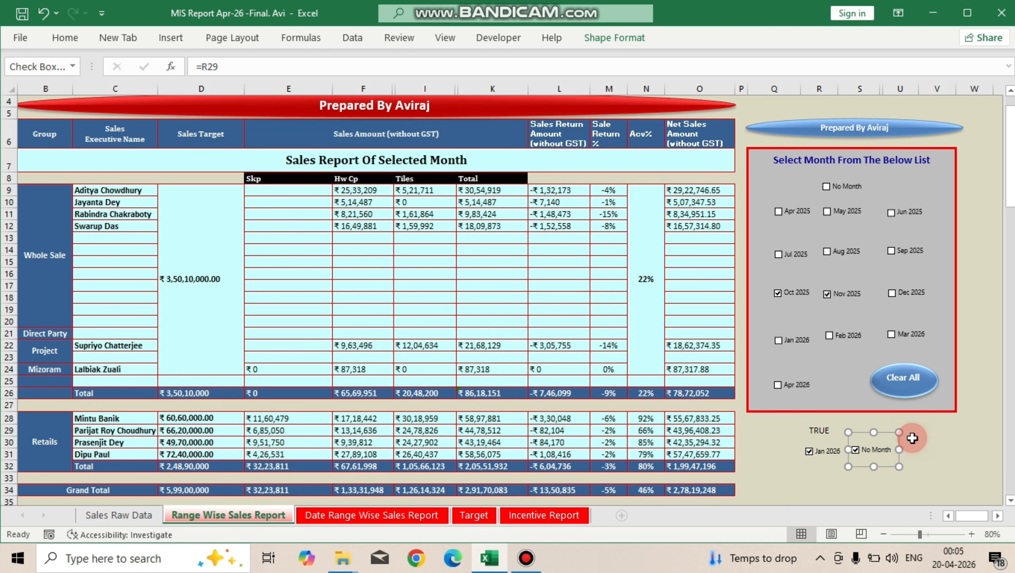
left_click(245, 165)
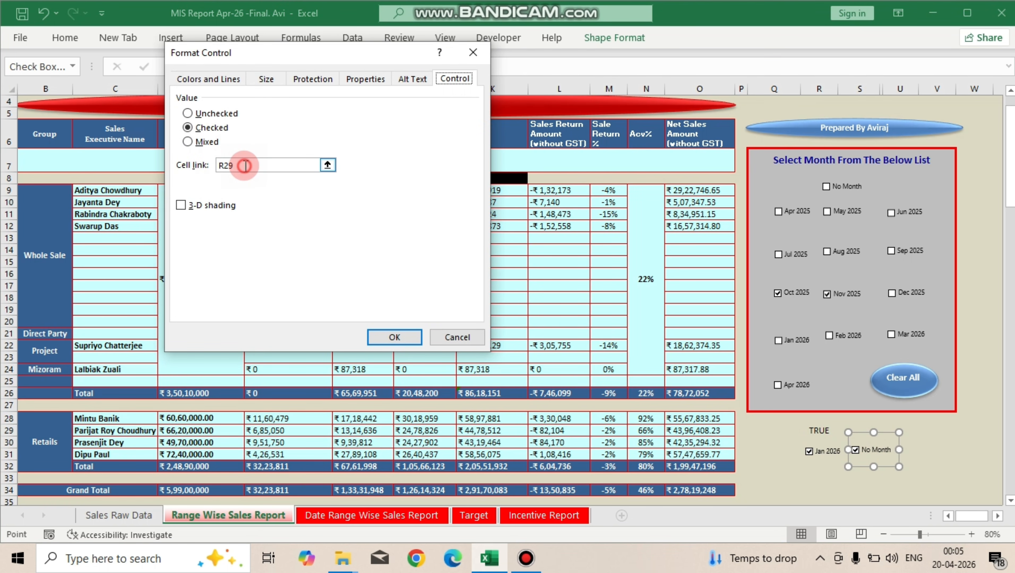
key("BackSpace")
key("BackSpace")
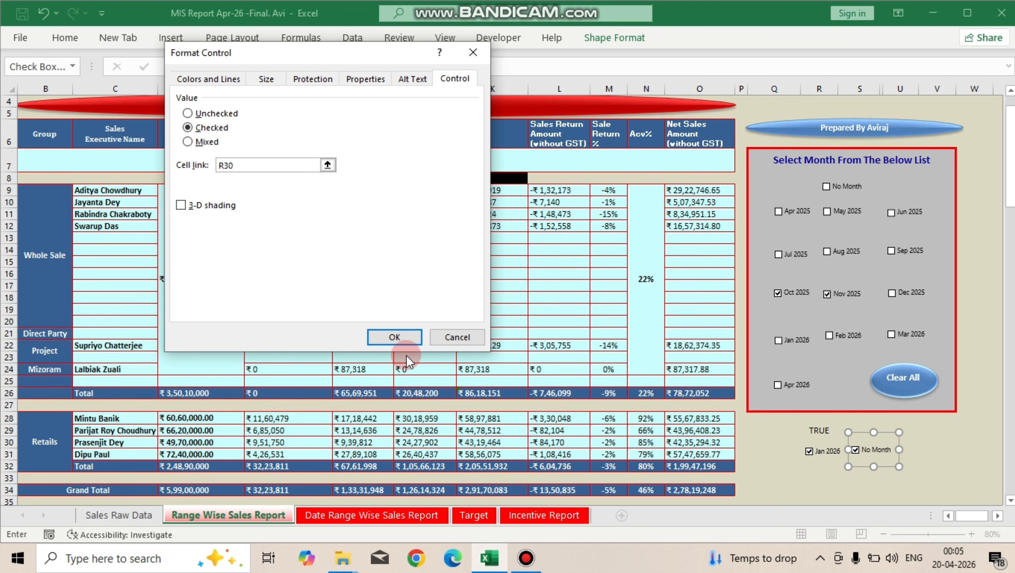
left_click(395, 338)
left_click(954, 455)
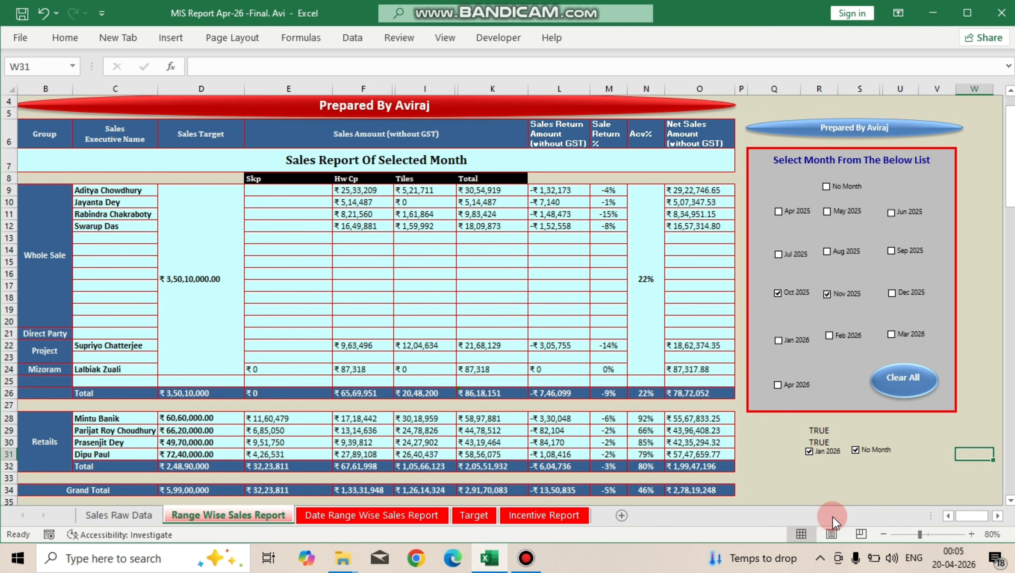
left_click(856, 451)
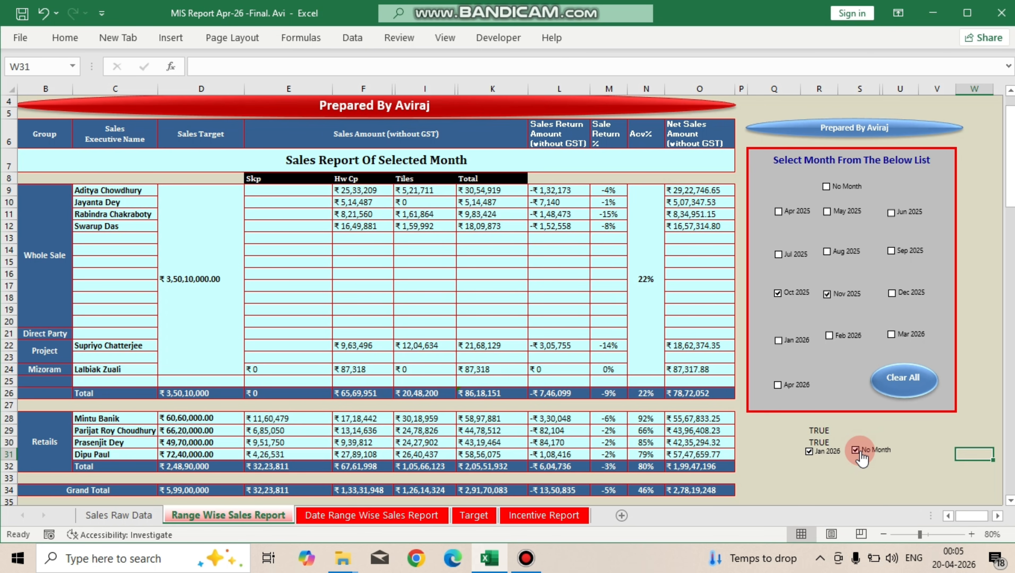
left_click(281, 191)
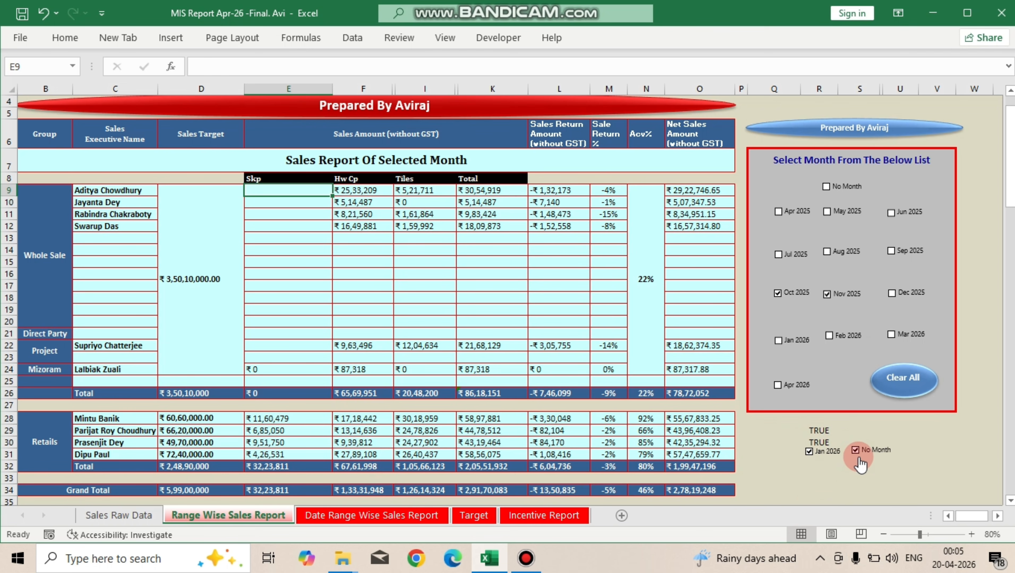
Step: Duplicate the Jan 2026 checkbox below the original and label the copy Feb 2026
right_click(819, 451)
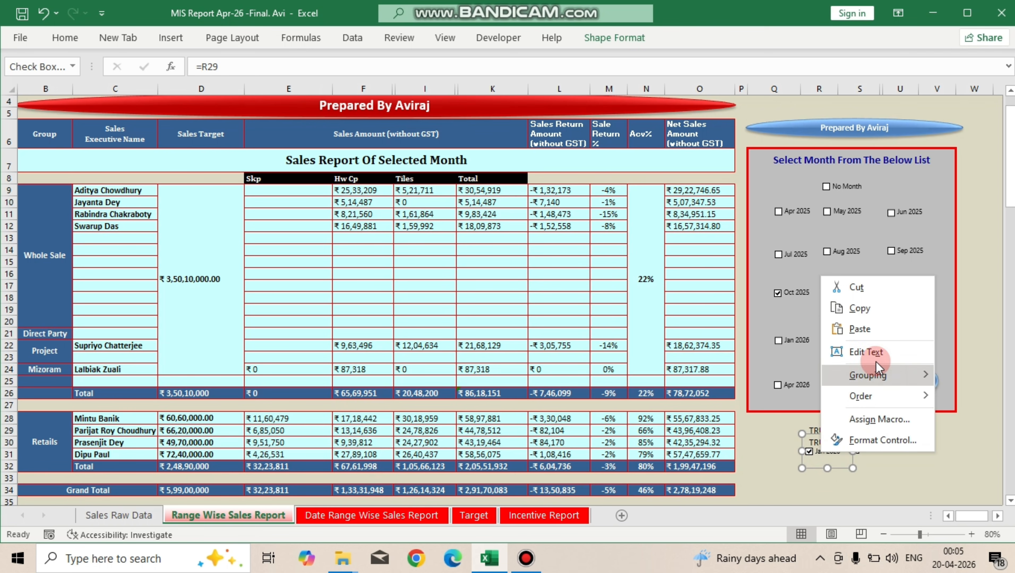
left_click(875, 302)
left_click(809, 481)
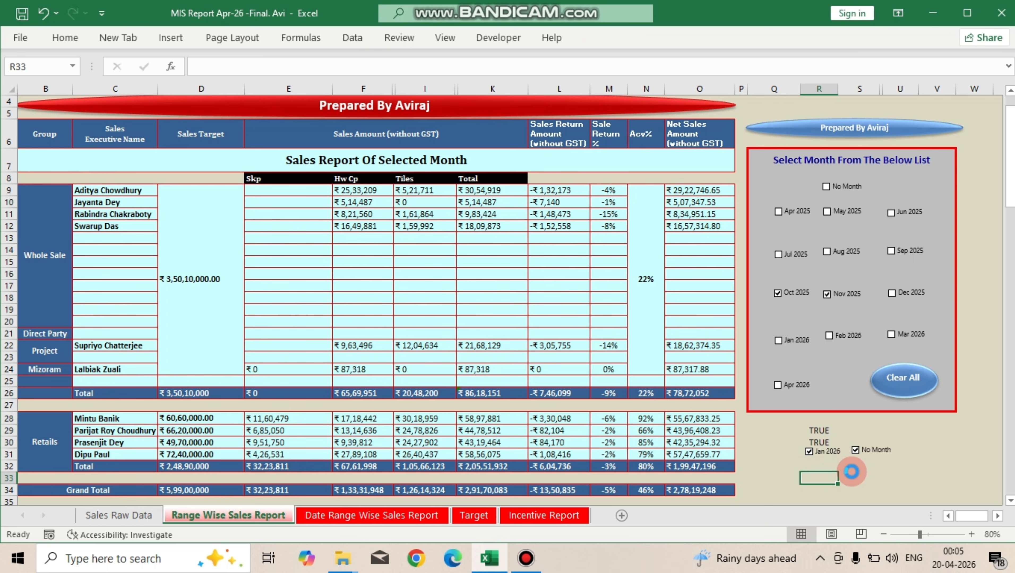
key("ctrl+v")
mouse_move(822, 489)
left_mouse_down()
mouse_move(823, 470)
mouse_move(825, 481)
mouse_move(832, 473)
left_mouse_up()
left_click(832, 474)
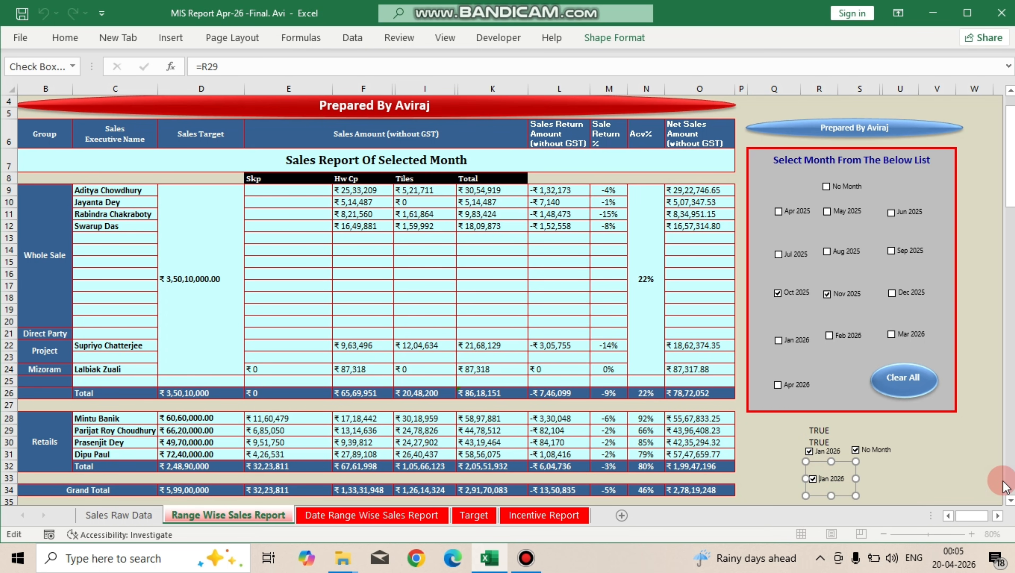
key("ctrl+a")
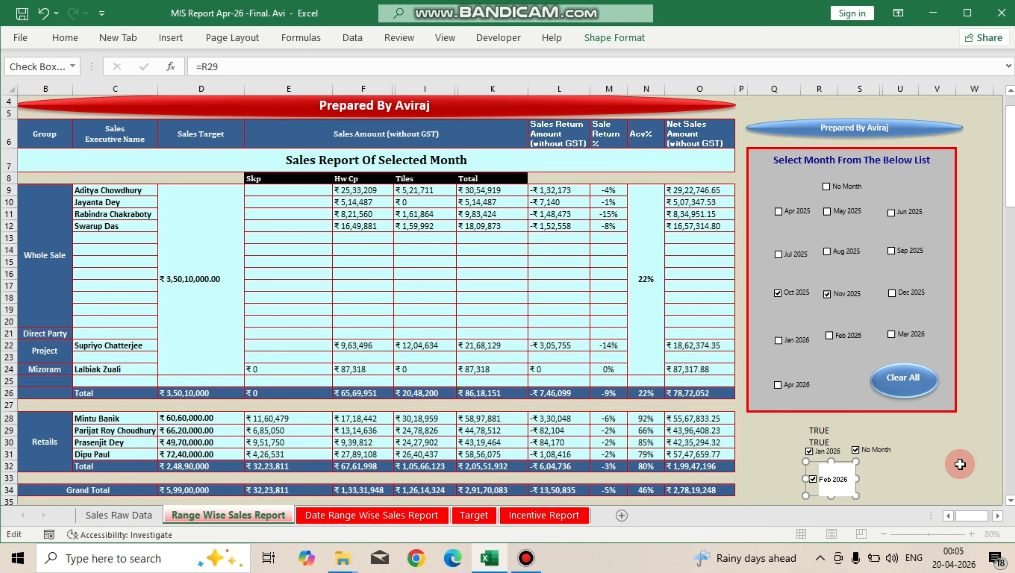
left_click(939, 466)
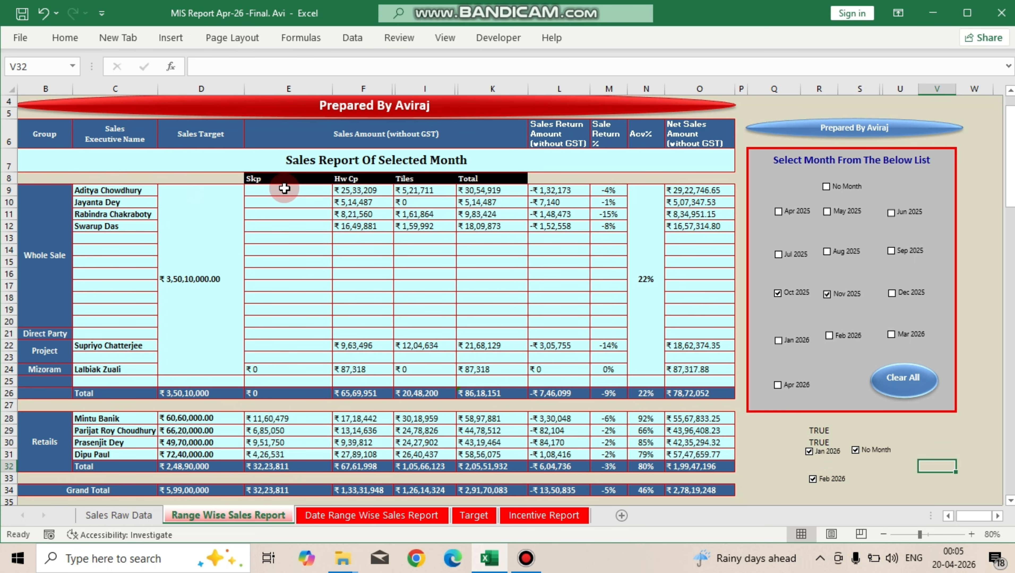
Step: Examine the Sales Raw Data columns from Item List across to Segment, including the voucher types
left_click(118, 515)
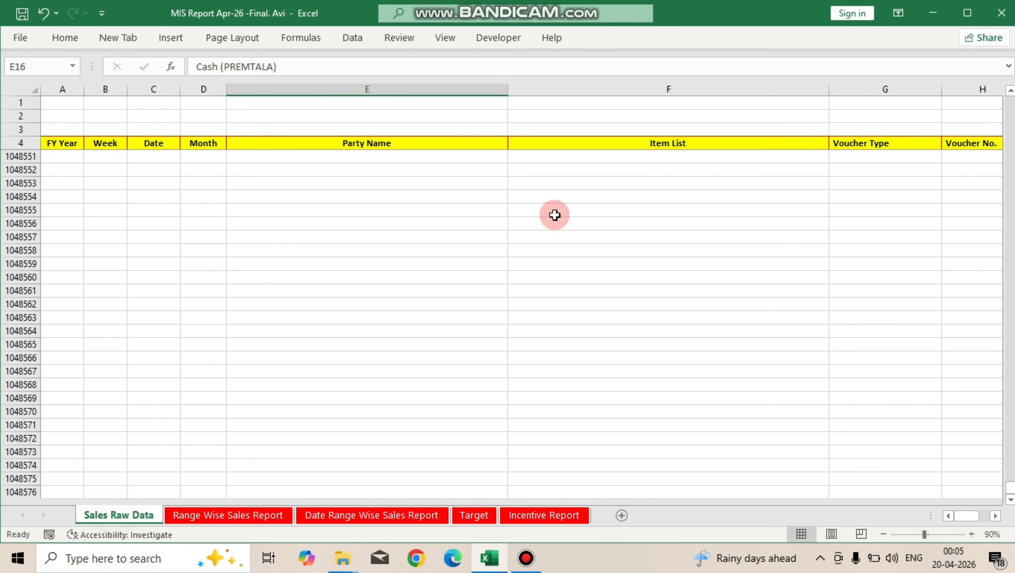
left_click(658, 143)
key("Down")
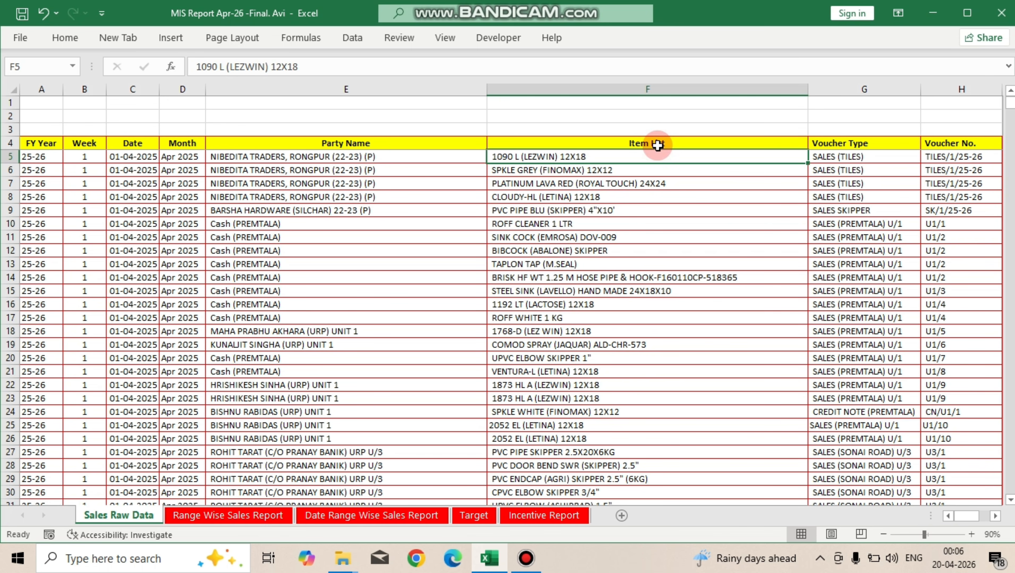
left_click(614, 147)
key("Right")
key("Right")
key("Right")
key("Right")
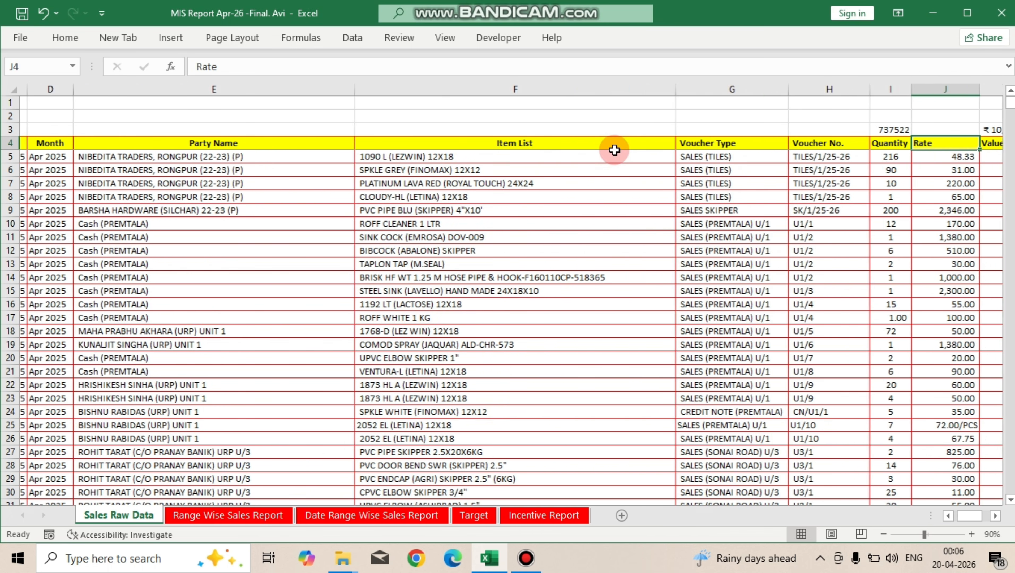
key("Right")
key("Right")
key("Right")
key("Right")
key("Right")
key("Right")
left_click_drag(71, 166, 61, 284)
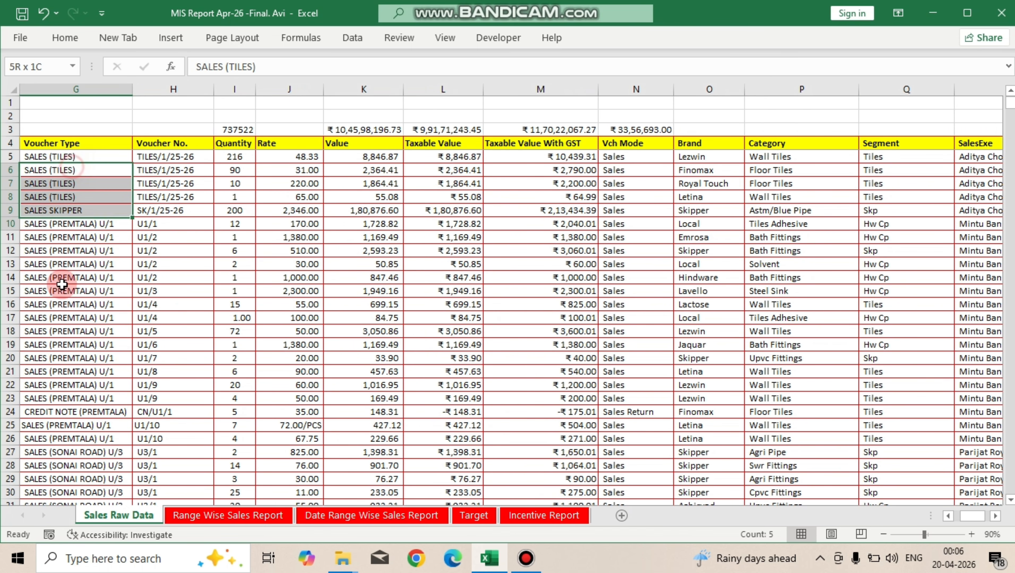
left_click(923, 143)
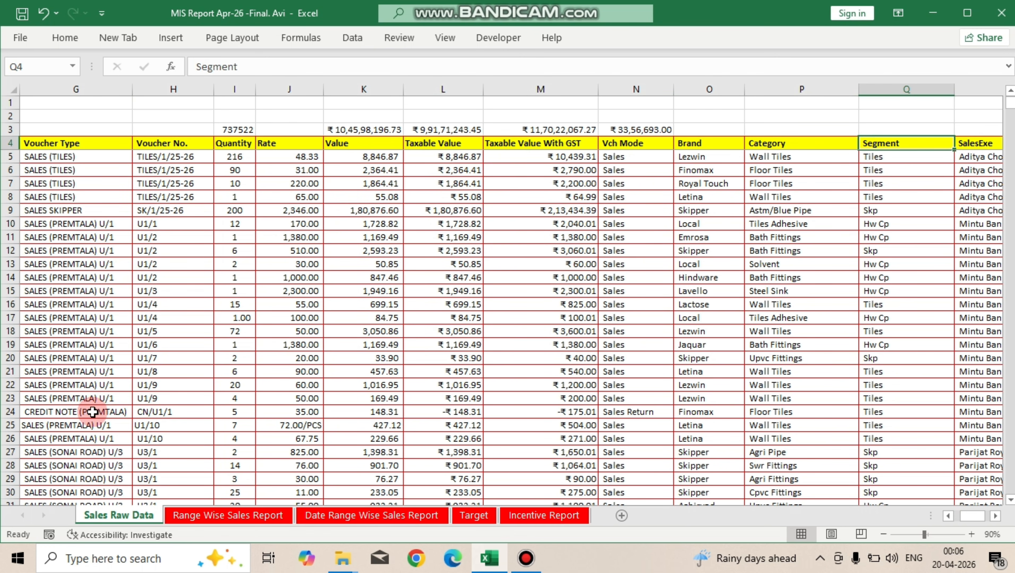
Step: Begin a formula in the first wholesale executive's Skp cell, E9, with IF testing R30 and SUMIFS as the true value
left_click(257, 515)
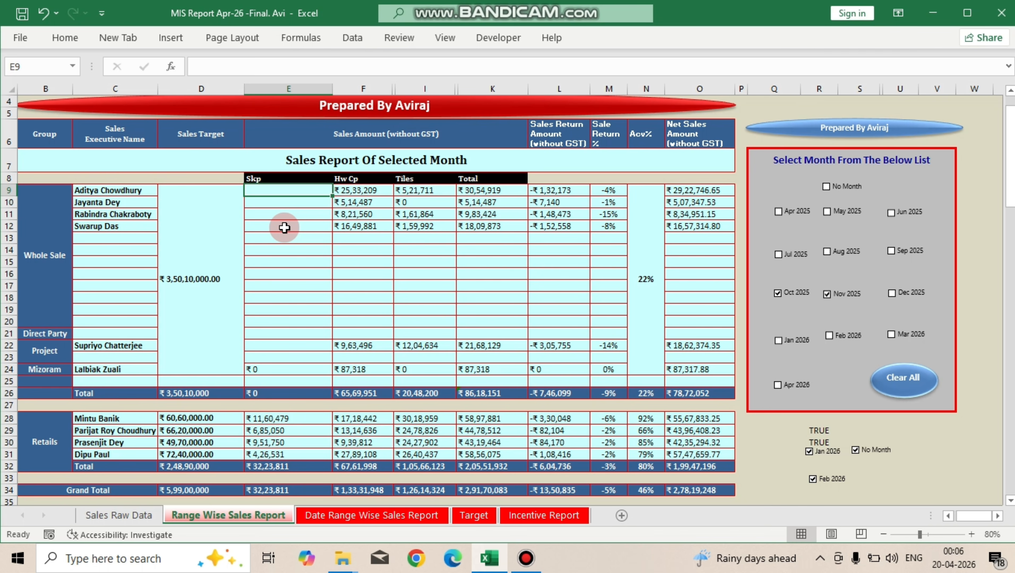
type("=if(")
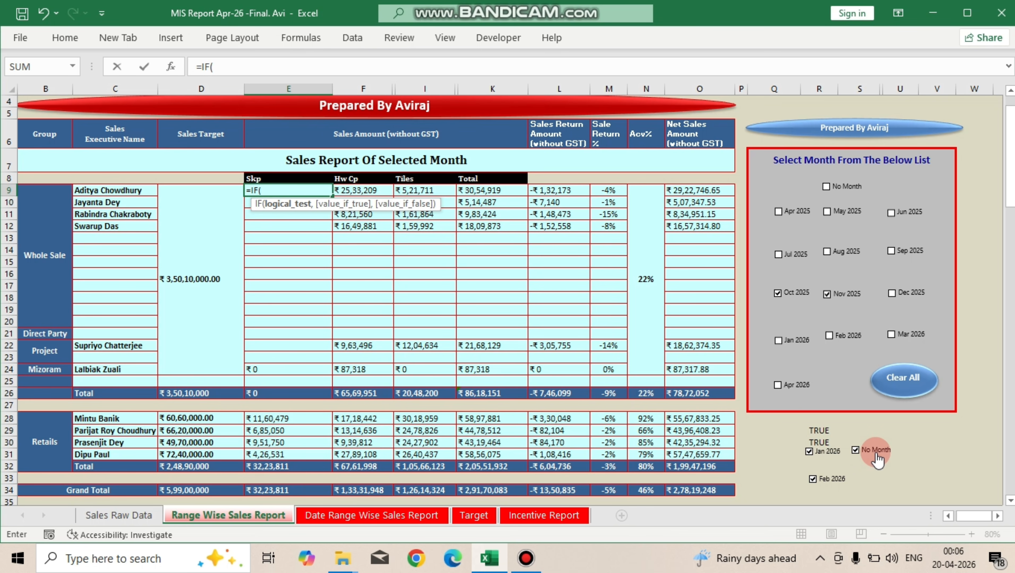
type("r30")
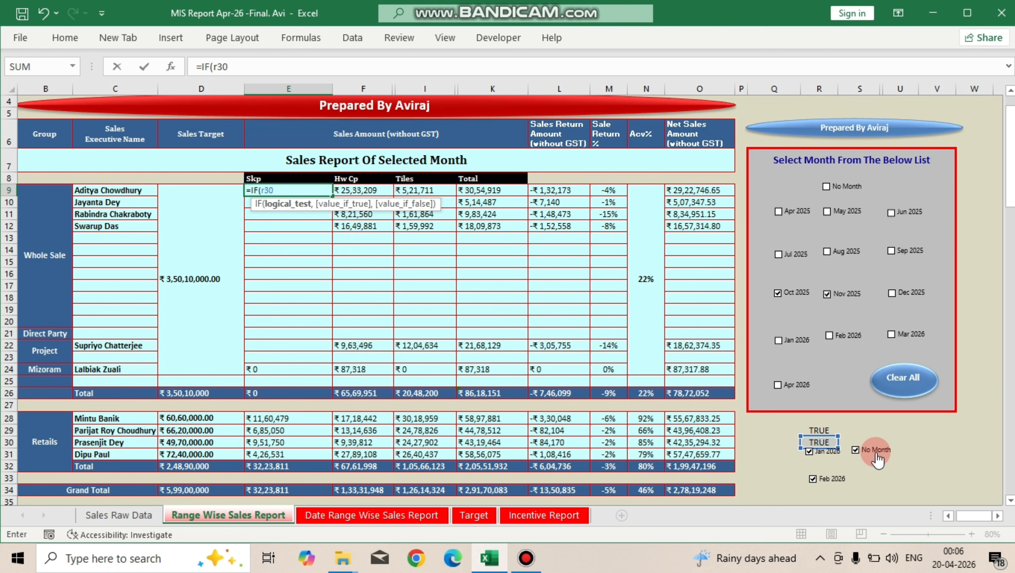
type(",")
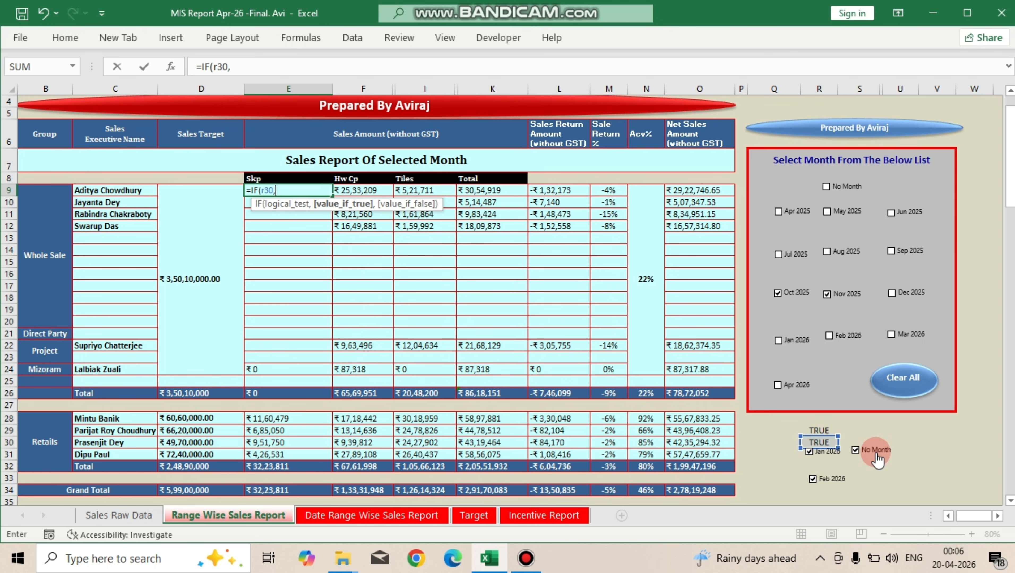
type("sumifs")
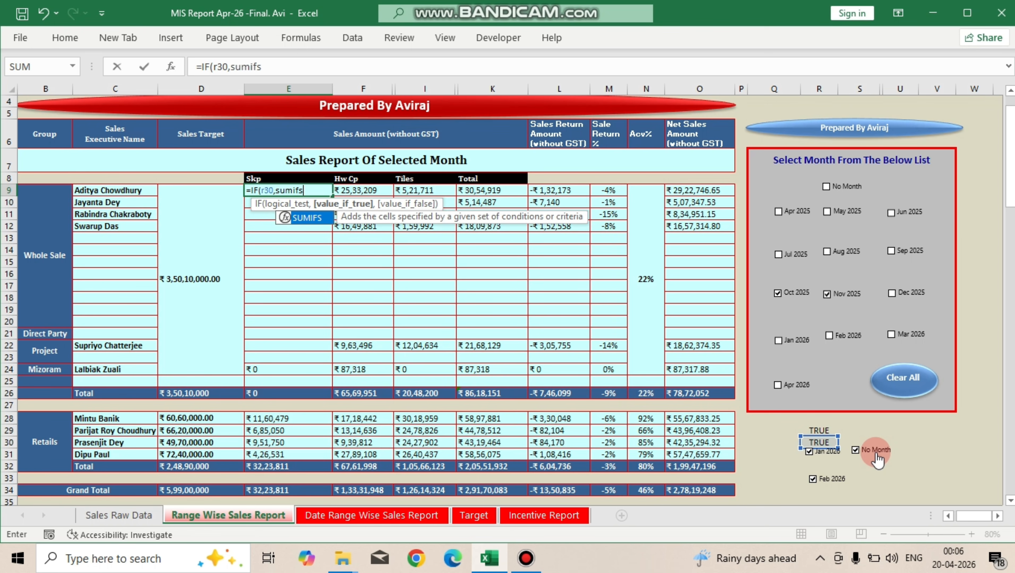
key("Tab")
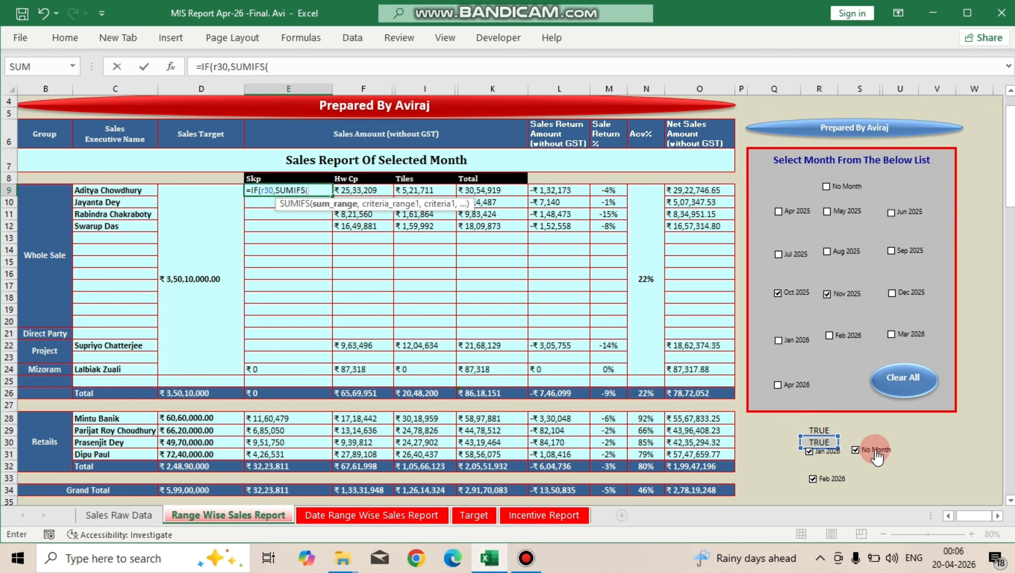
Step: Set the SUMIFS sum range to the Taxable Value column in Sales Raw Data as the absolute reference $L$4:$L$1048576
left_click(144, 517)
left_click(428, 144)
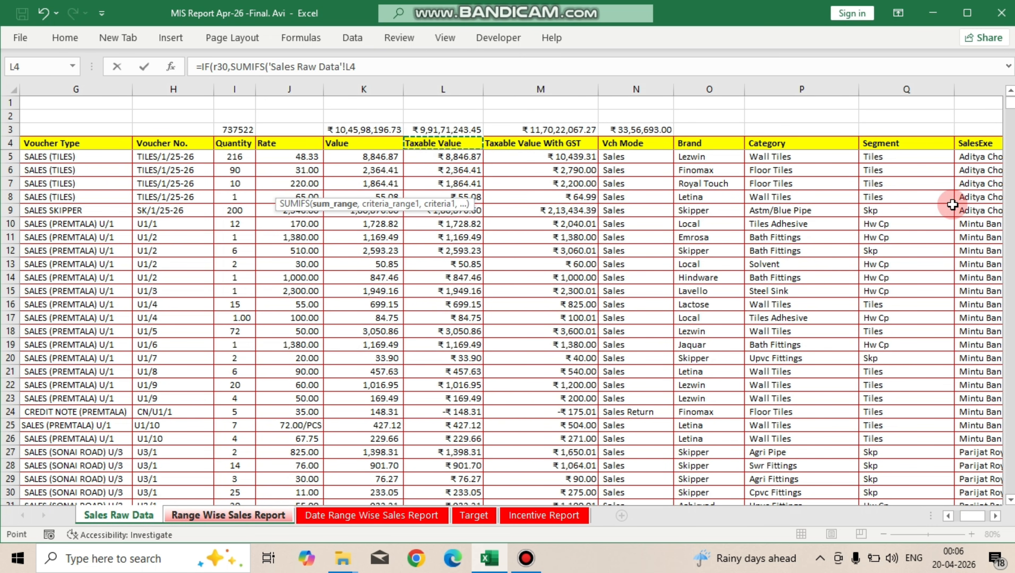
key("ctrl+shift+Down")
key("ctrl+shift+Down")
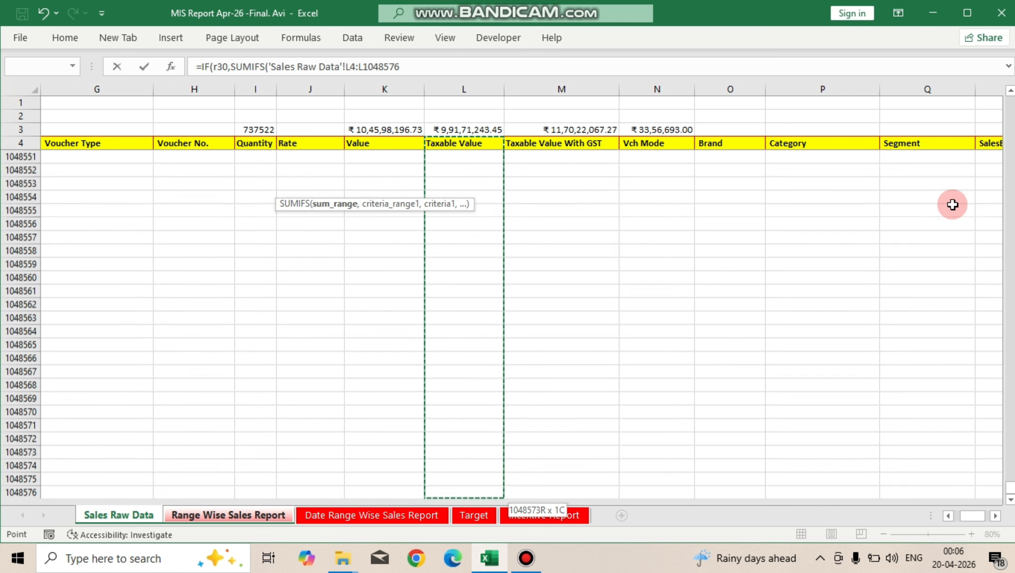
key("F4")
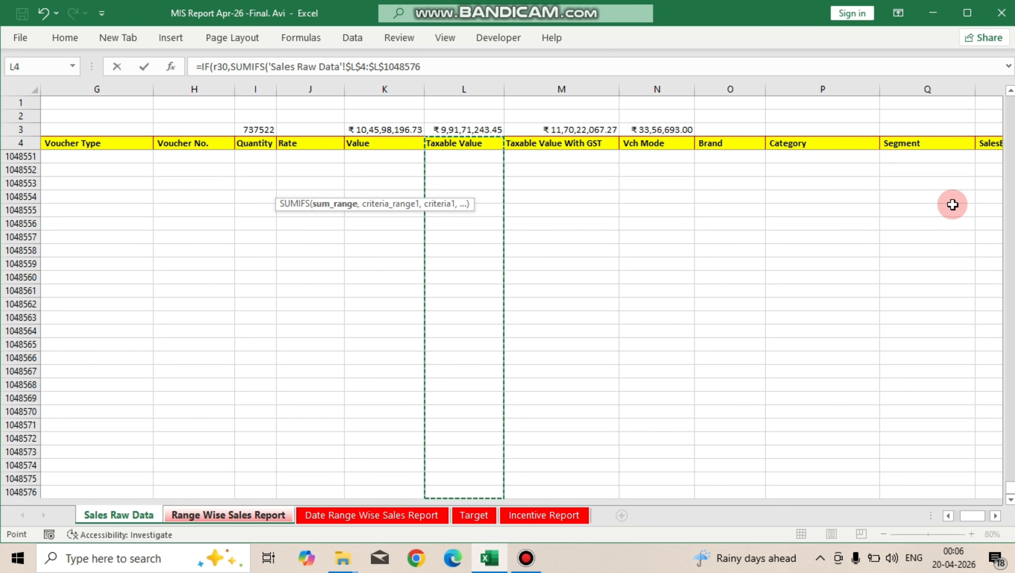
Step: Add the Sales Raw Data Month column as the first criteria range, $D$4:$D$1048576, with the criterion "No Month"
type(",")
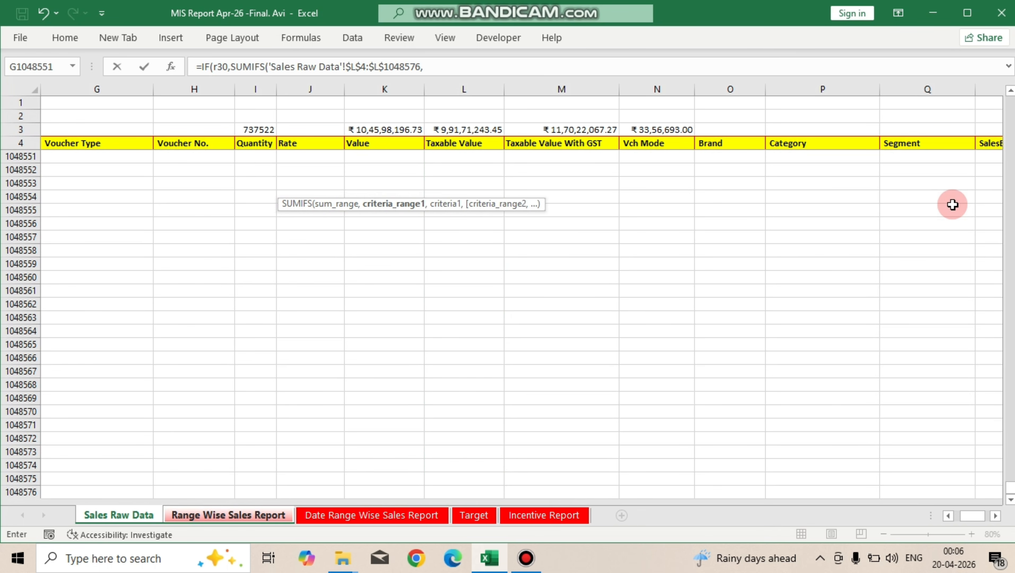
left_click(116, 144)
key("ctrl+Home")
key("Right")
key("Right")
key("Right")
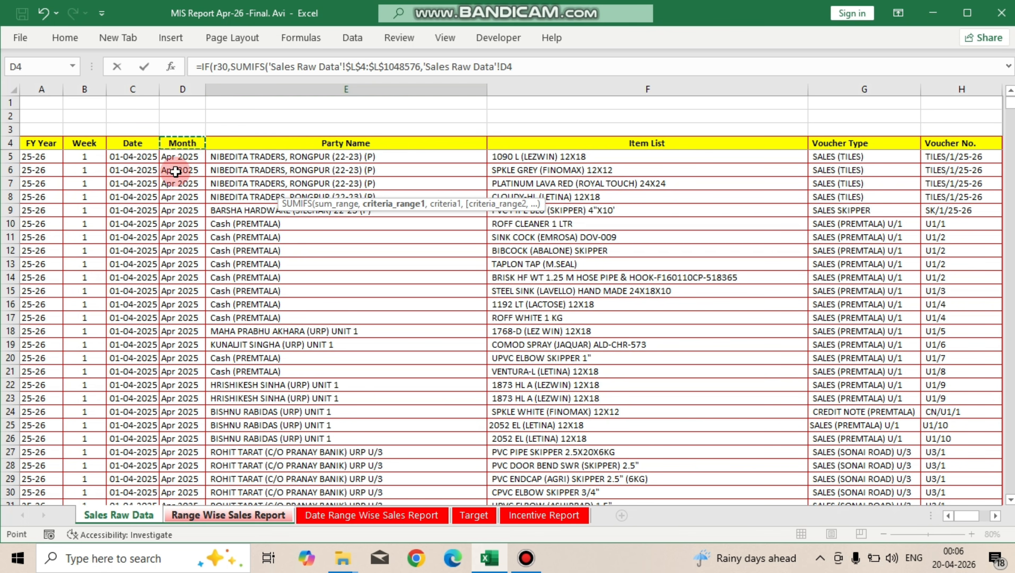
key("ctrl+shift+Down")
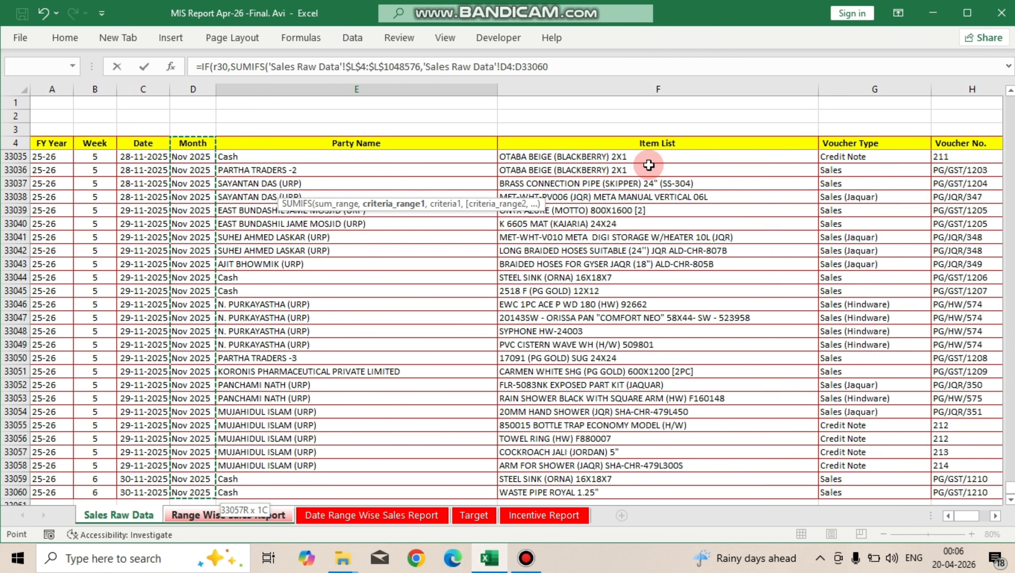
key("ctrl+shift+Down")
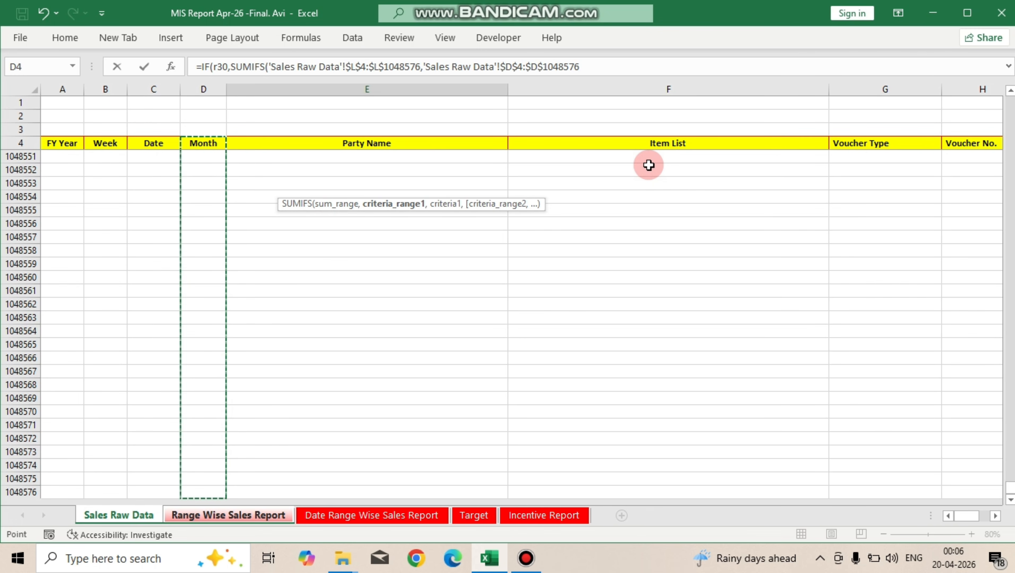
type(",\"No Month")
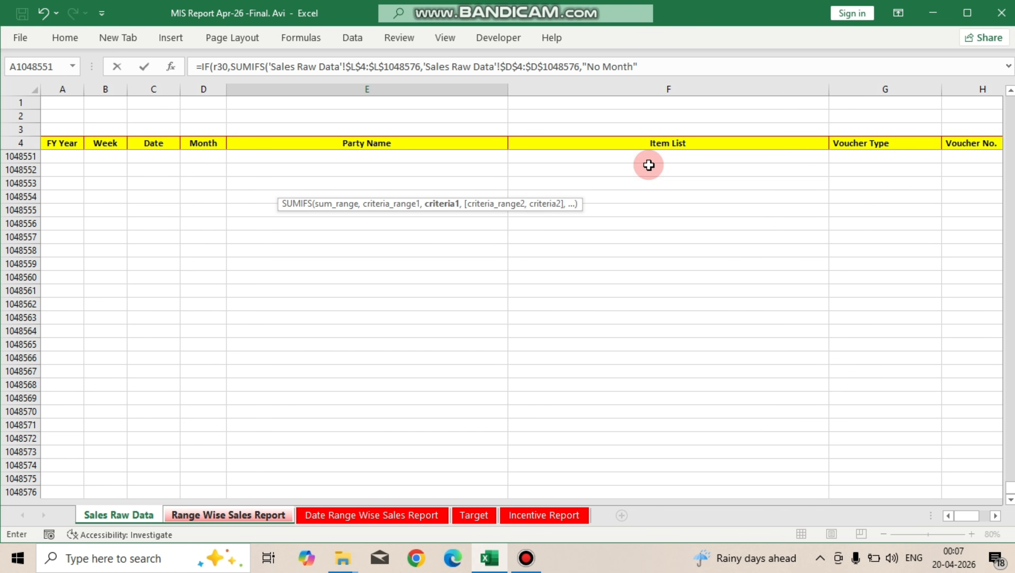
type("\",")
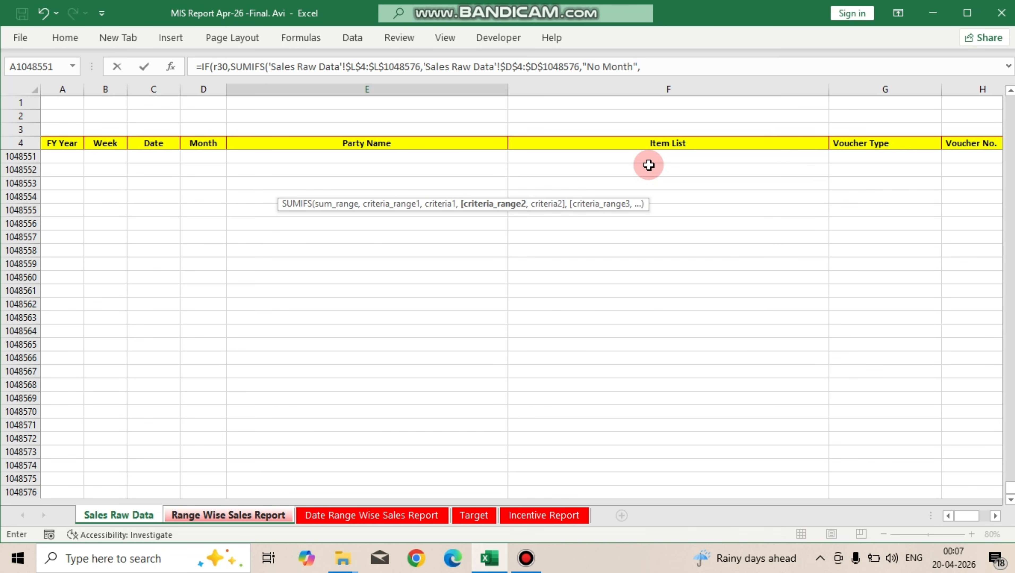
Step: Add the SalesExe column as the second criteria range, $R$4:$R$1048576, matched to the executive name in Range Wise Sales Report cell C9
left_click(995, 516)
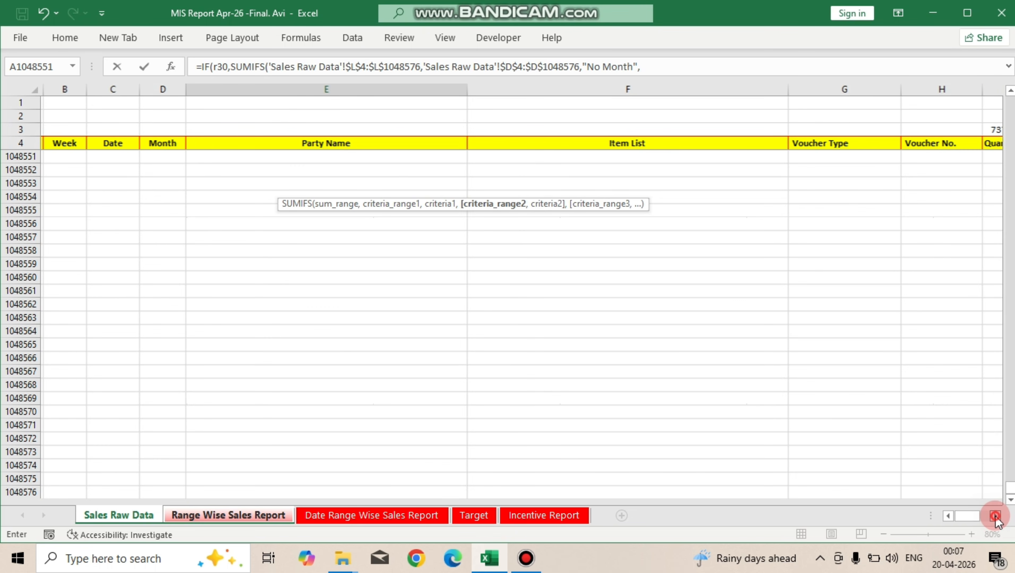
left_click(995, 516)
left_click(995, 516)
left_click(995, 516)
left_click(995, 516)
left_click(995, 516)
left_click(995, 516)
left_click(995, 516)
left_click(995, 516)
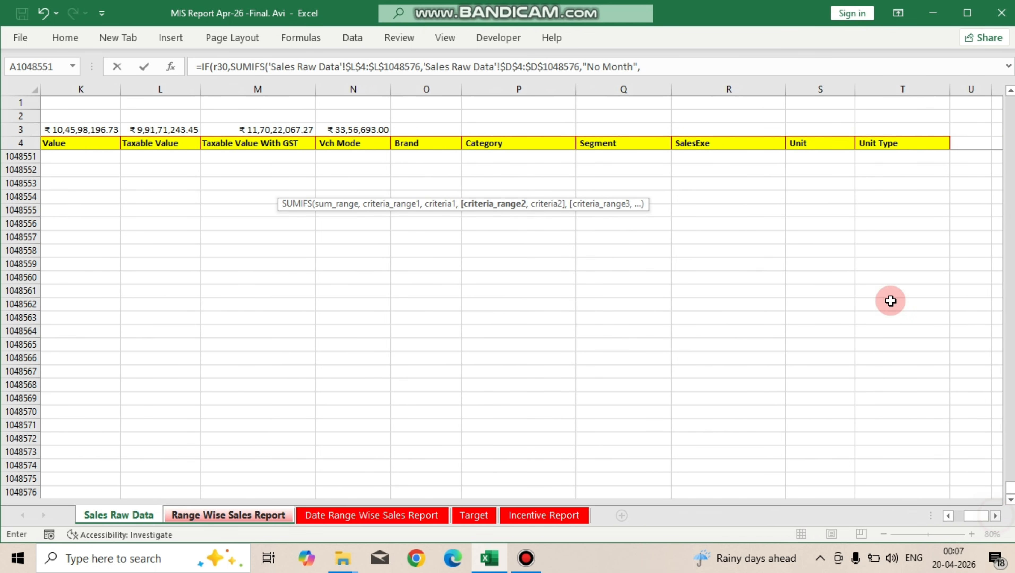
left_click(700, 149)
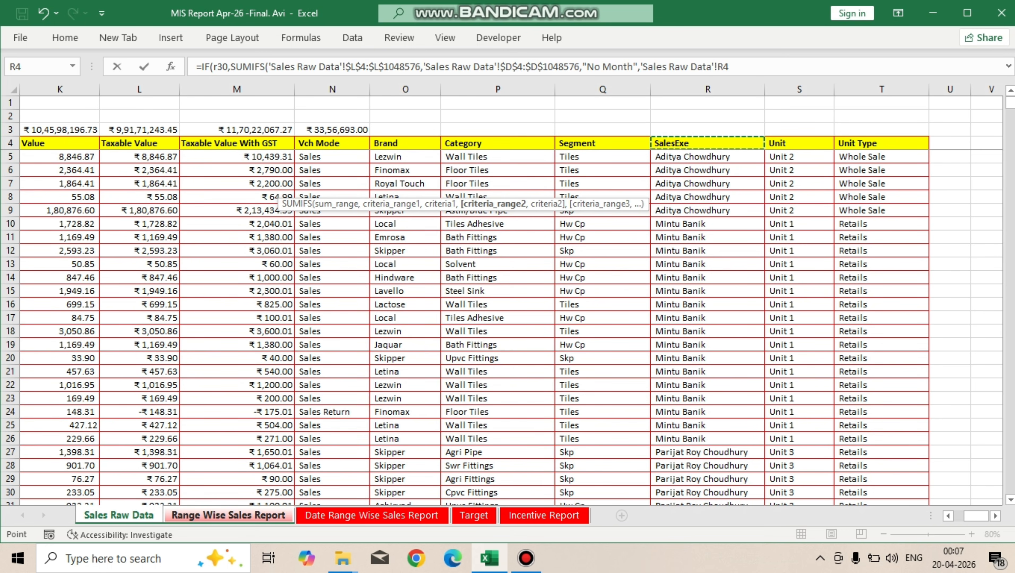
key("ctrl+shift+Down")
key("ctrl+shift+Down")
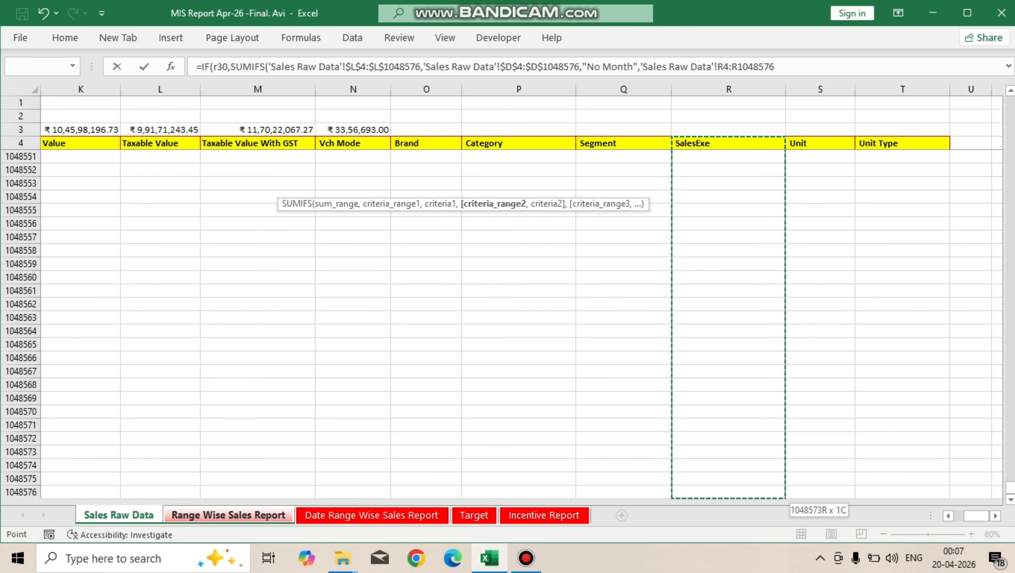
key("F4")
type(",")
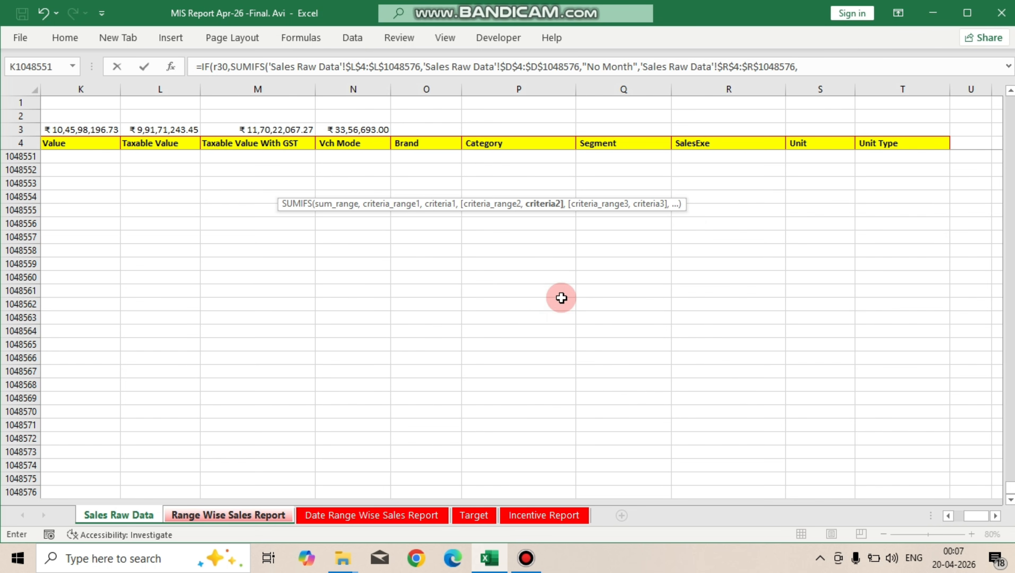
left_click(257, 515)
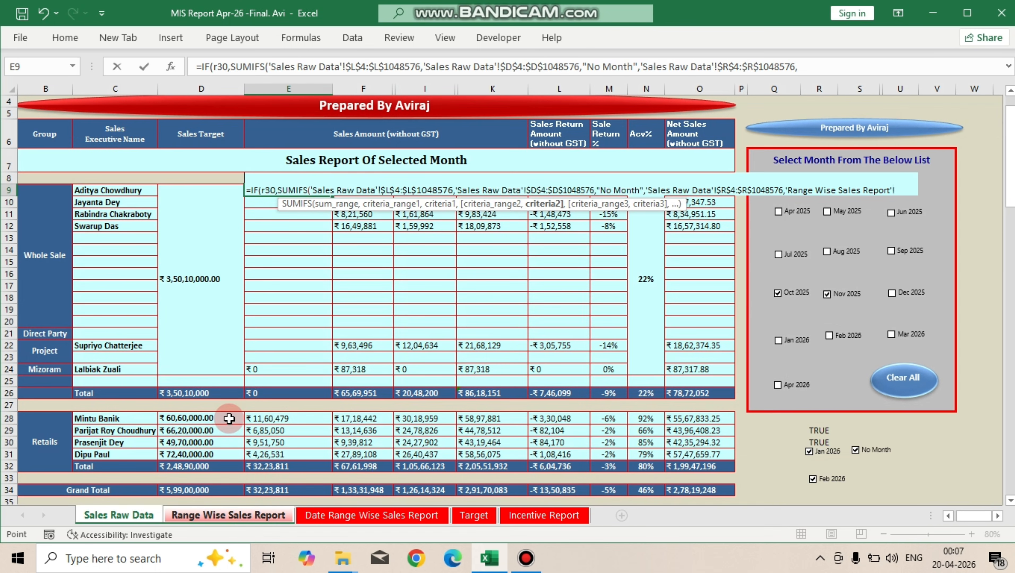
left_click(123, 192)
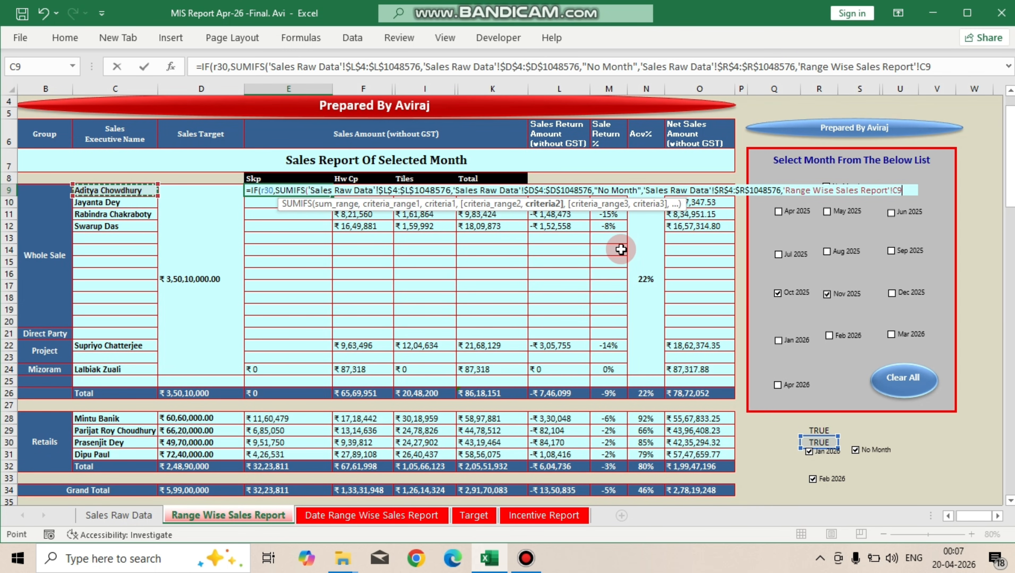
type(",")
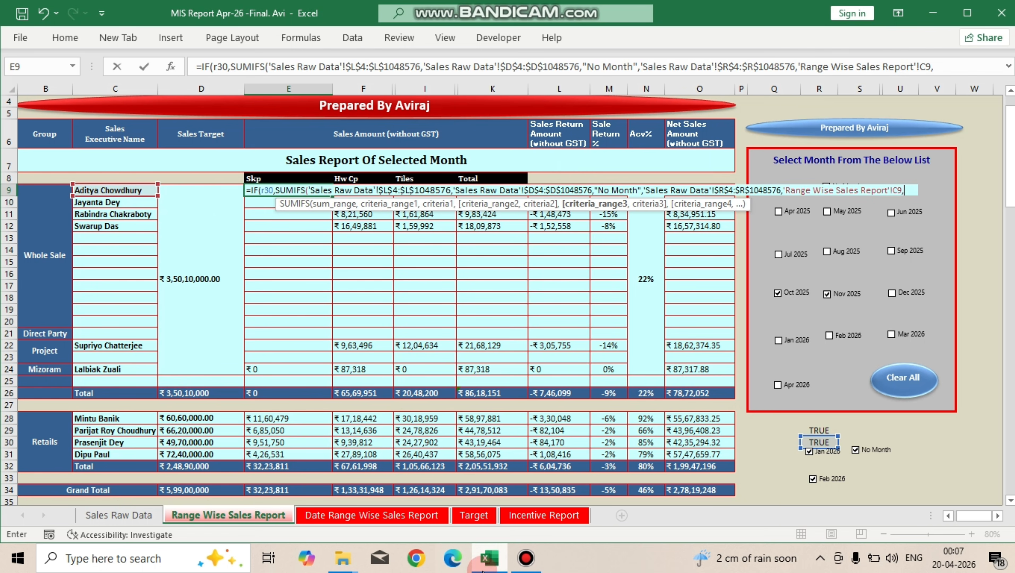
Step: Add the Segment column as the third criteria range, $Q$4:$Q$1048576, matched to the Skp heading as the absolute reference $E$8
left_click(119, 516)
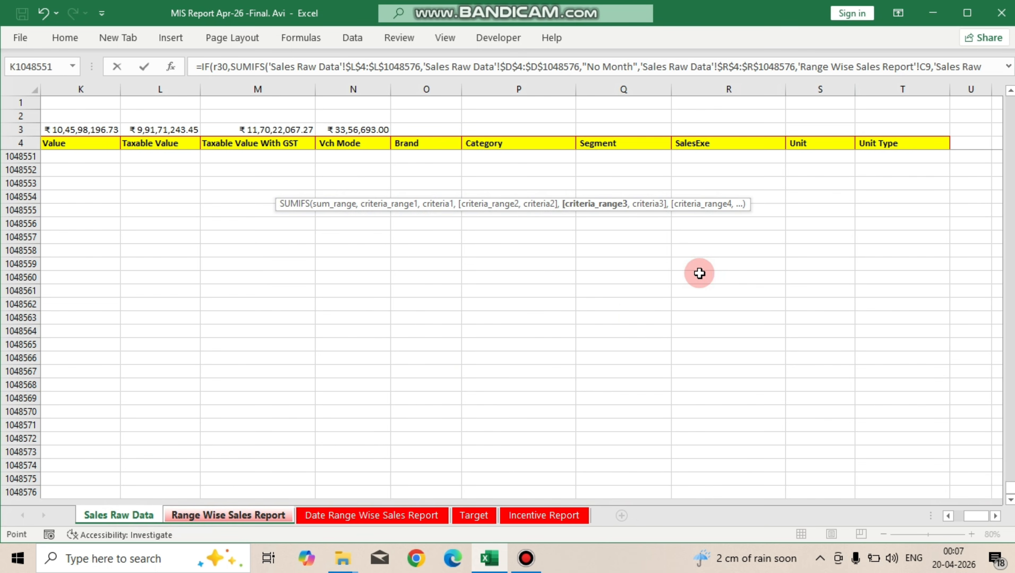
left_click(613, 145)
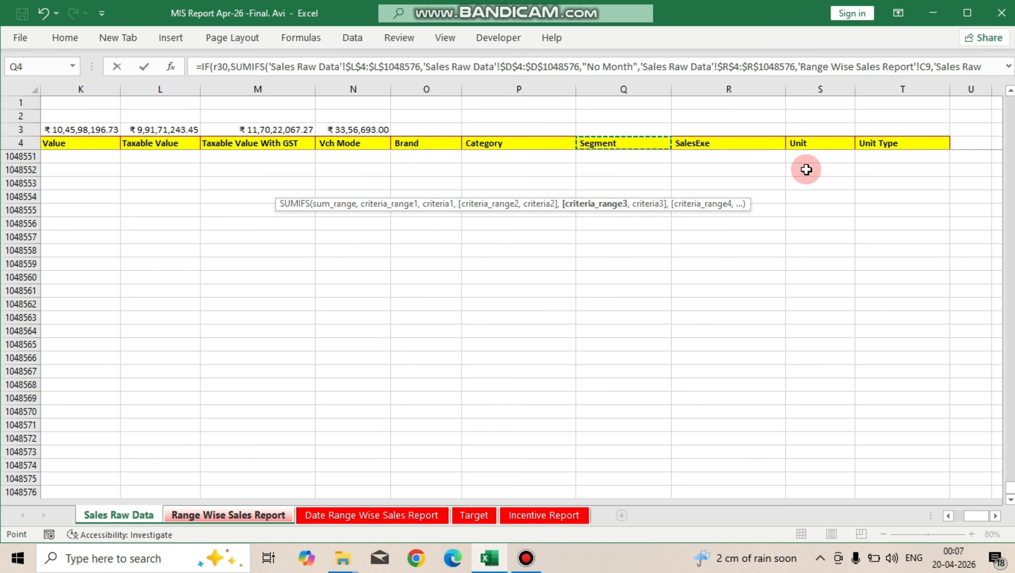
key("ctrl+shift+Down")
key("ctrl+shift+Down")
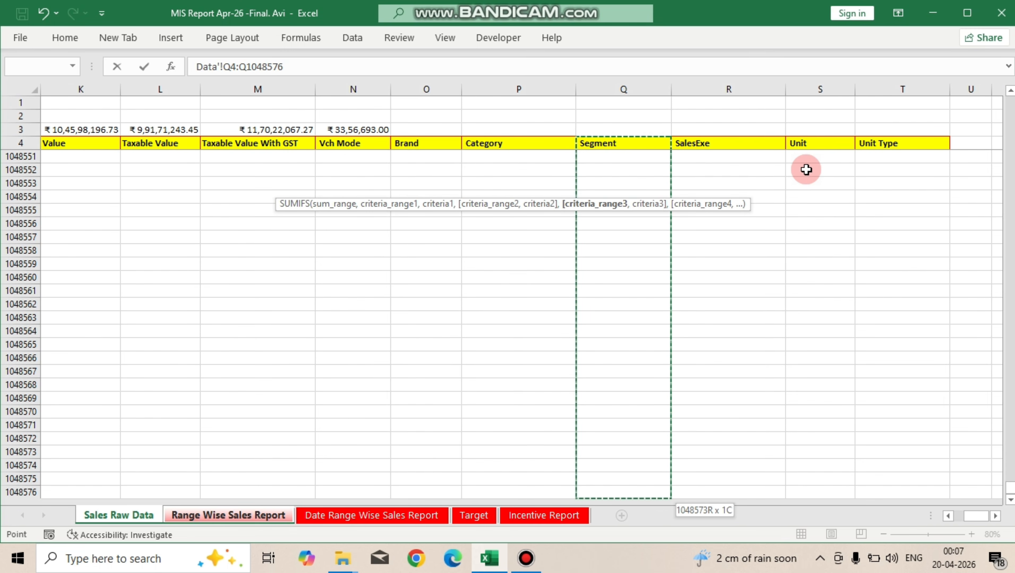
key("F4")
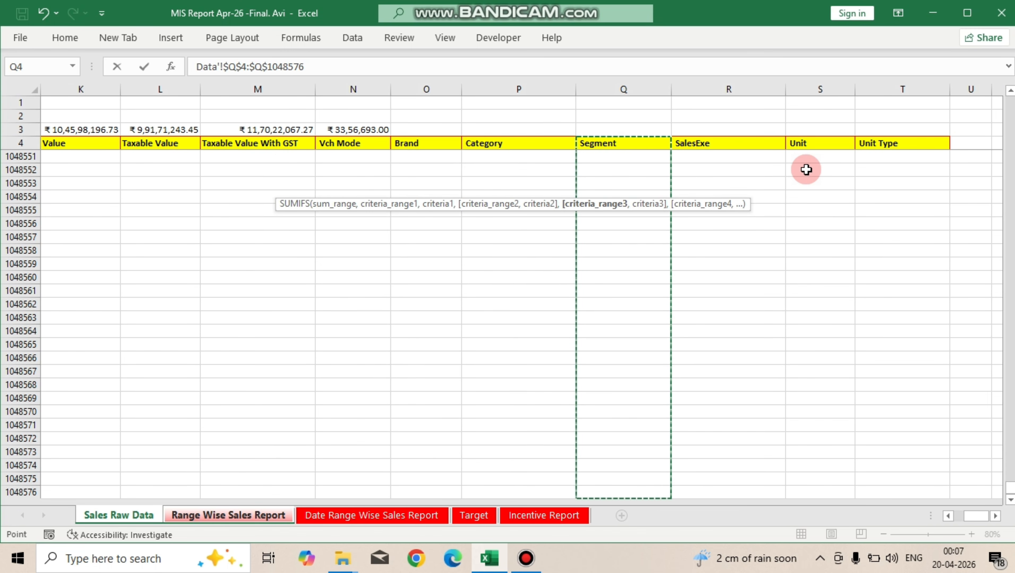
type(",")
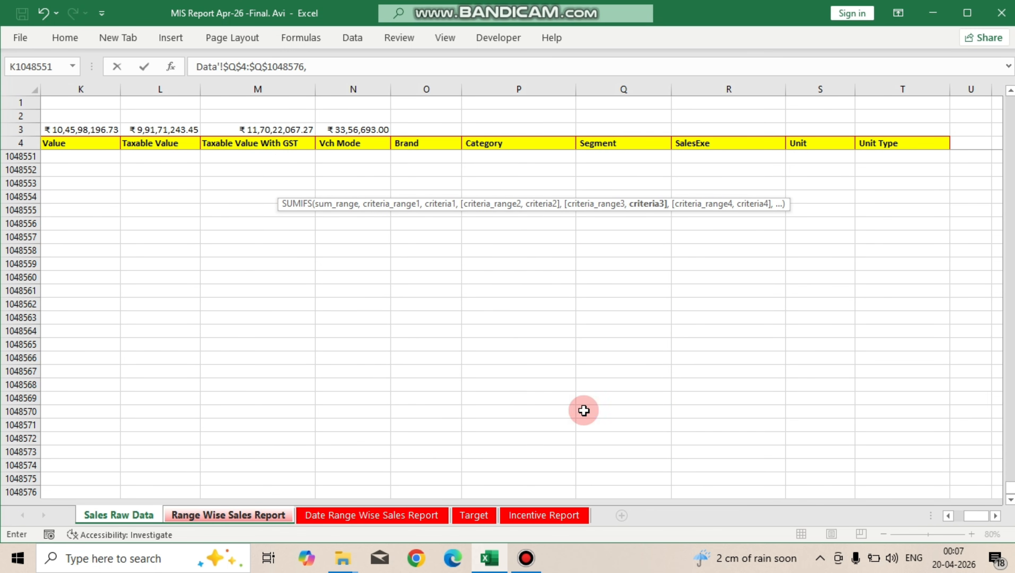
left_click(210, 511)
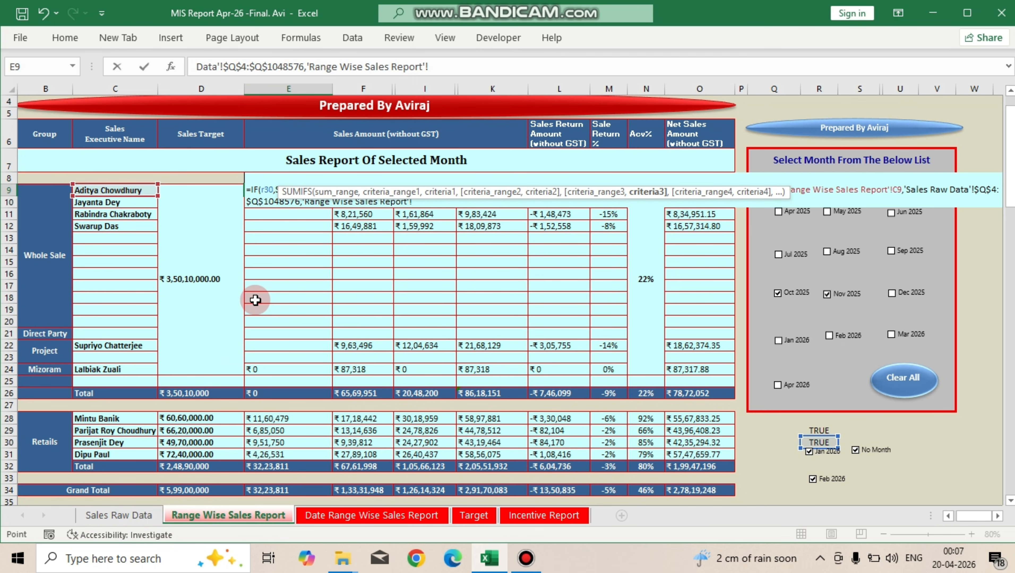
scroll(303, 259, "up", 1)
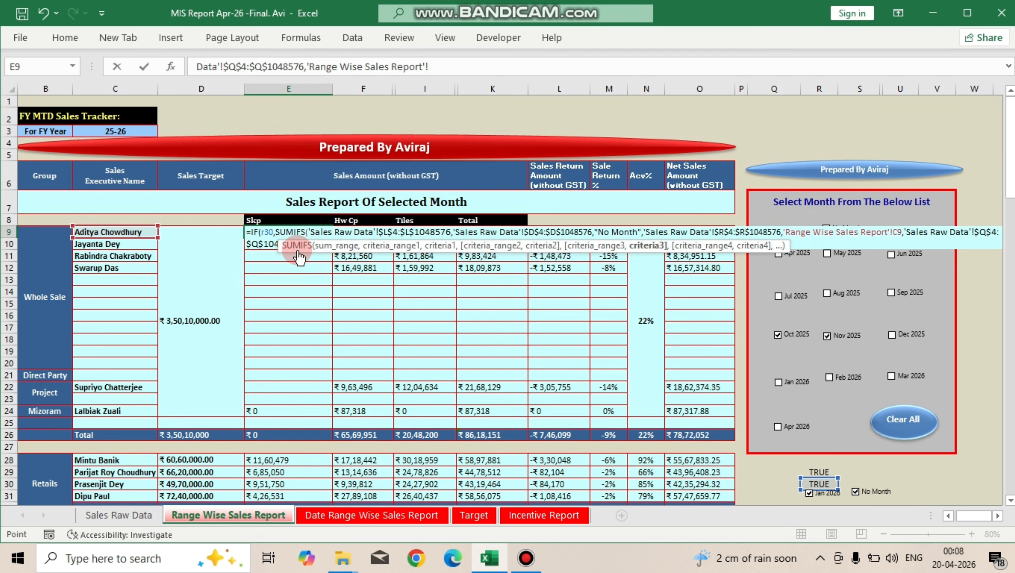
left_click(260, 220)
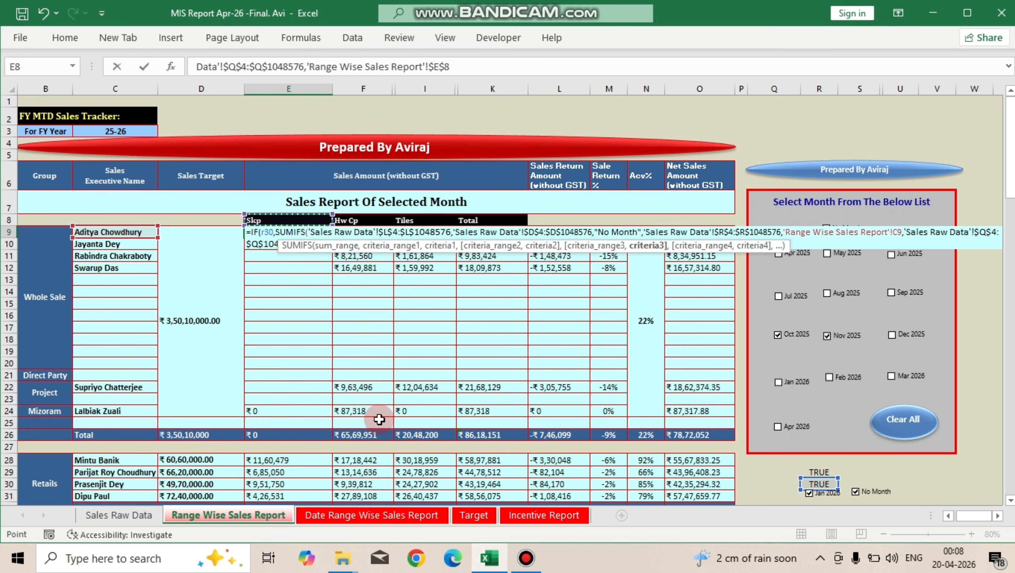
type(",")
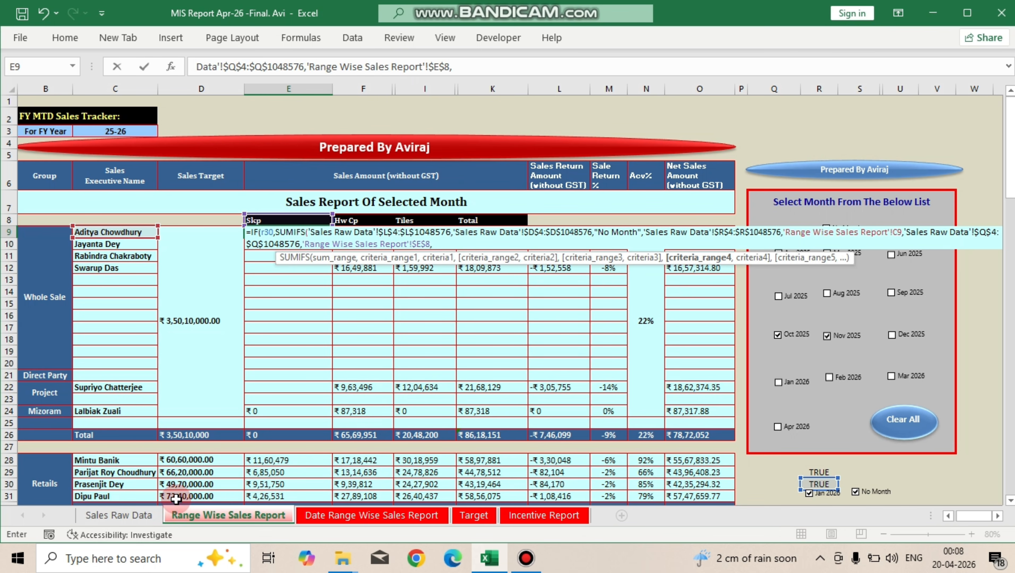
Step: Add the Vch Mode column as the fourth criteria range, $N$4:$N$1048576, with the criterion "Sales", and close the SUMIFS
left_click(133, 518)
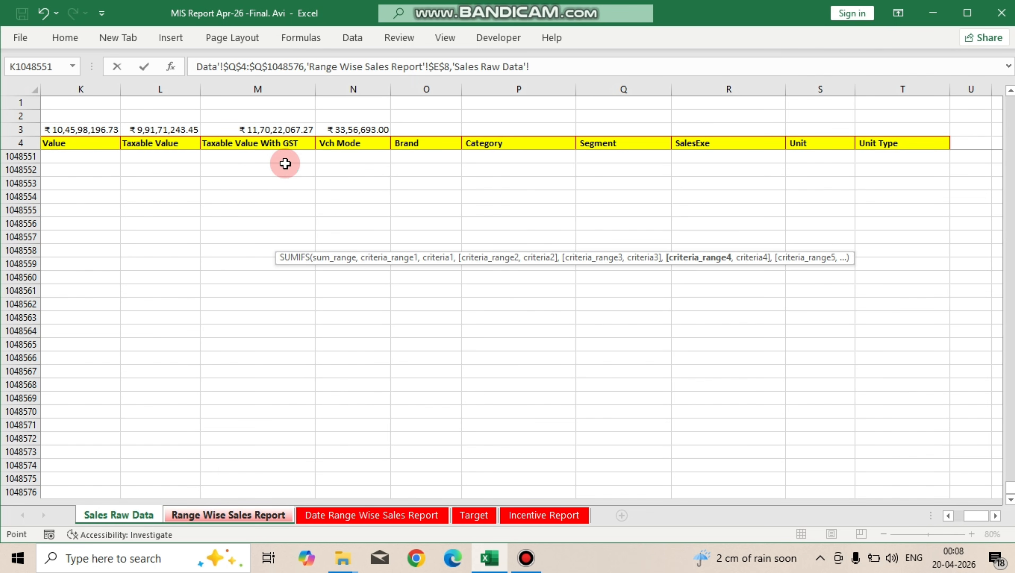
left_click(344, 145)
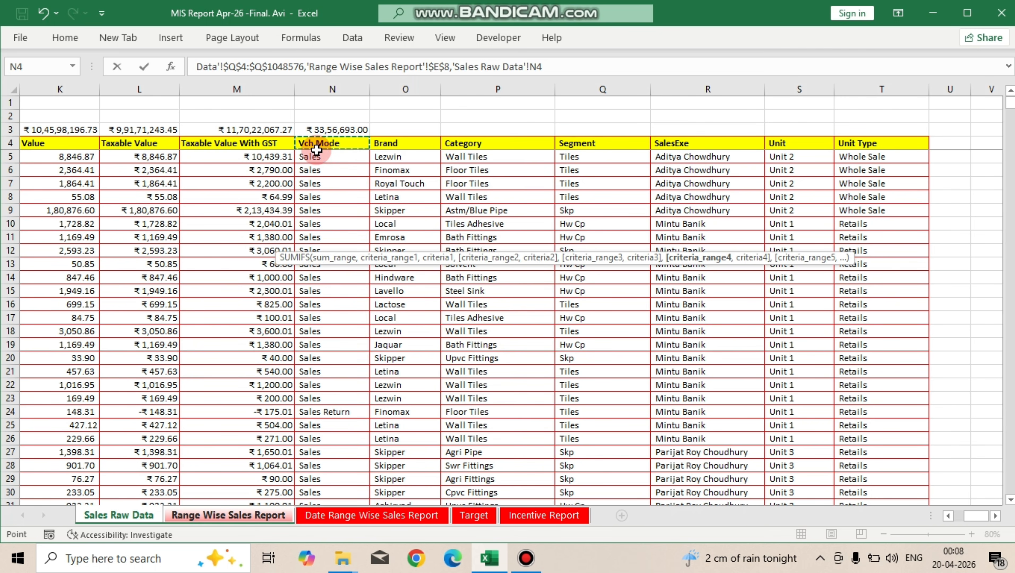
key("ctrl+shift+Down")
key("ctrl+shift+Down")
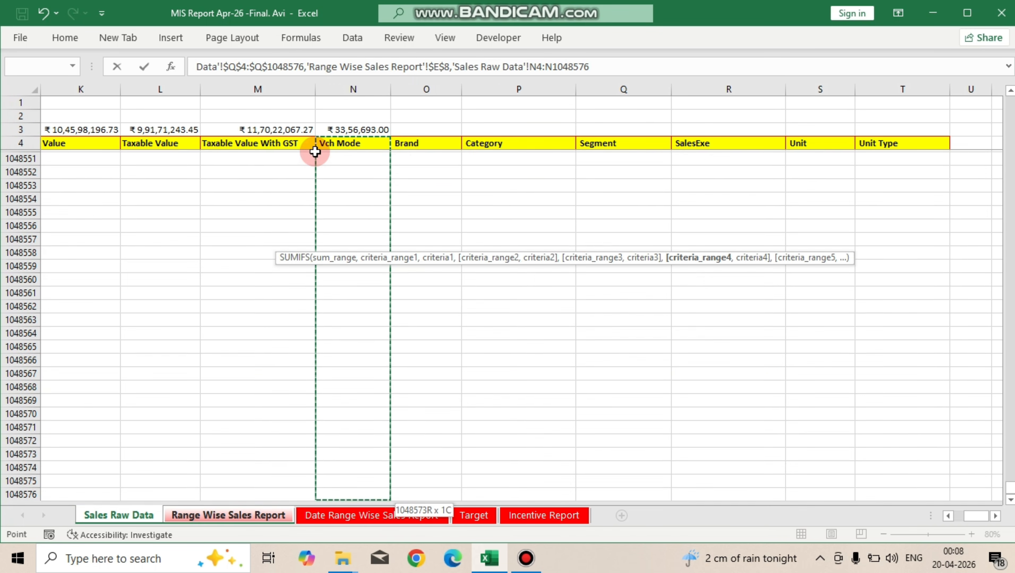
key("F4")
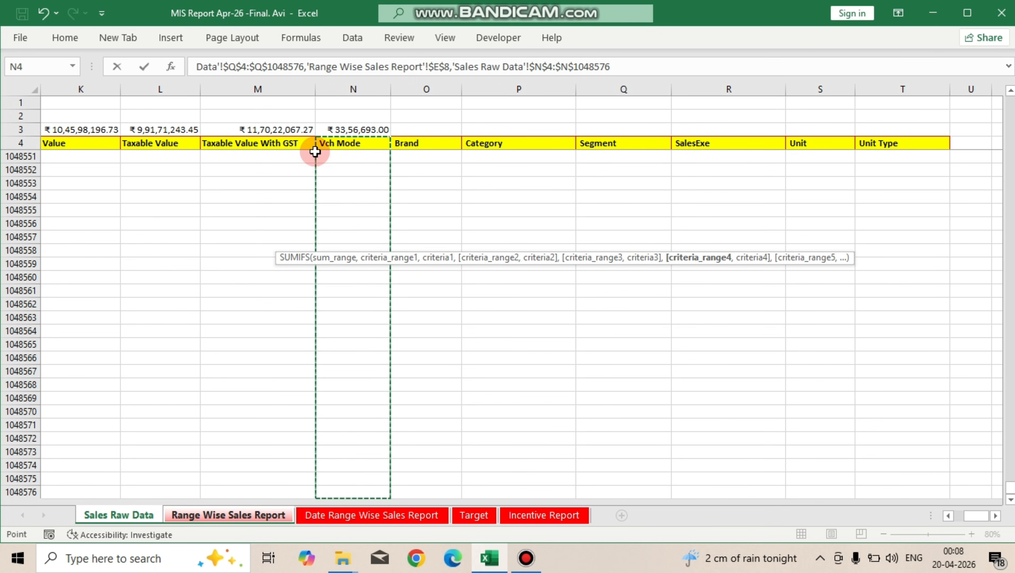
type(",\"Sales")
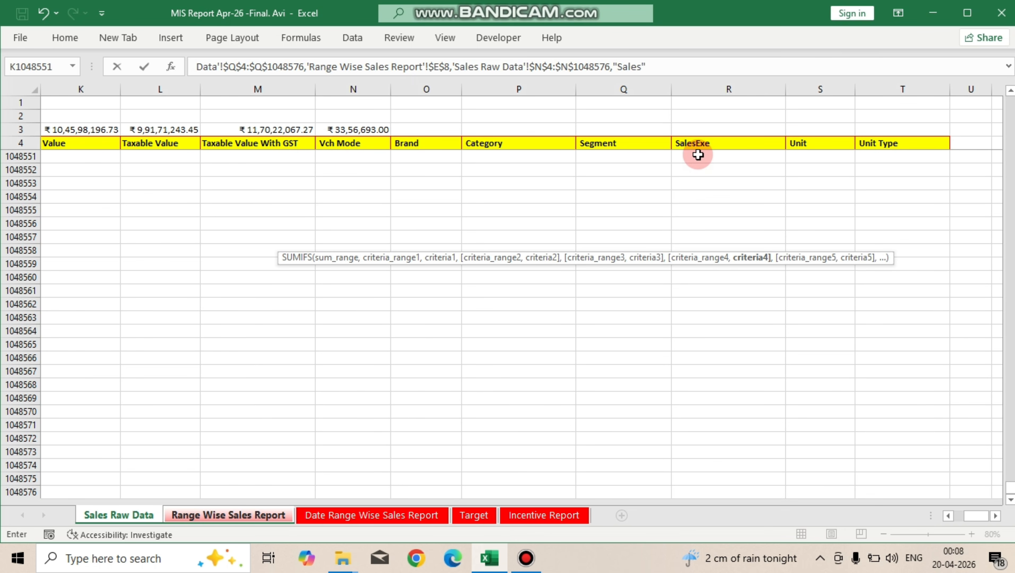
type("\")")
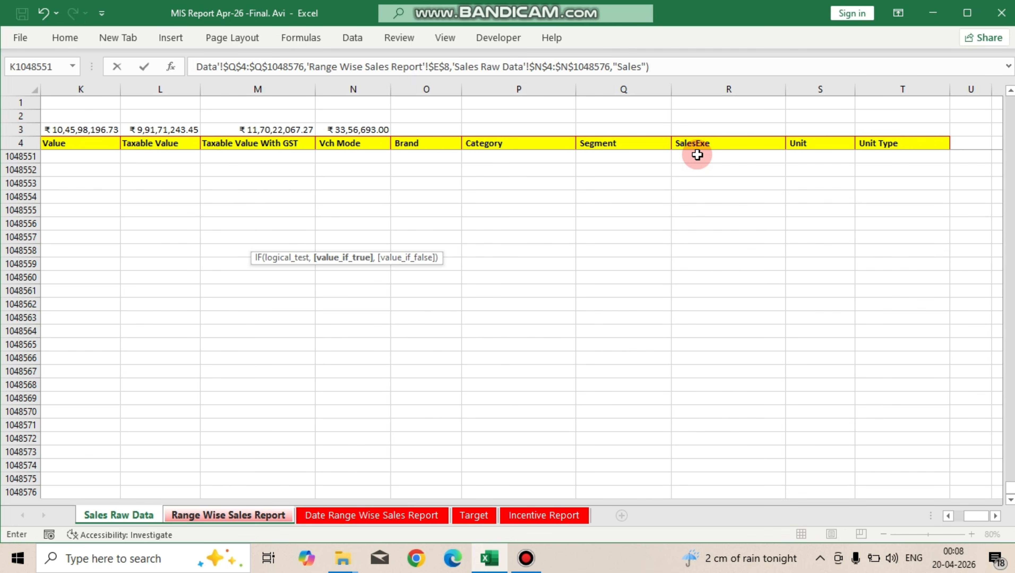
Step: Close the IF function, enlarge the formula bar to show the whole formula, and enter it in E9
type(")")
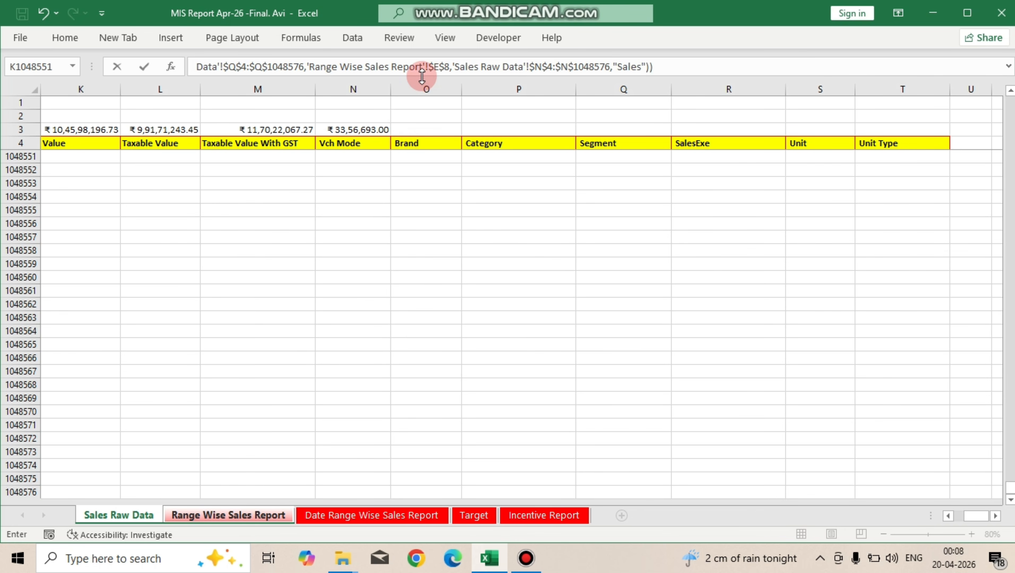
left_click_drag(412, 76, 409, 211)
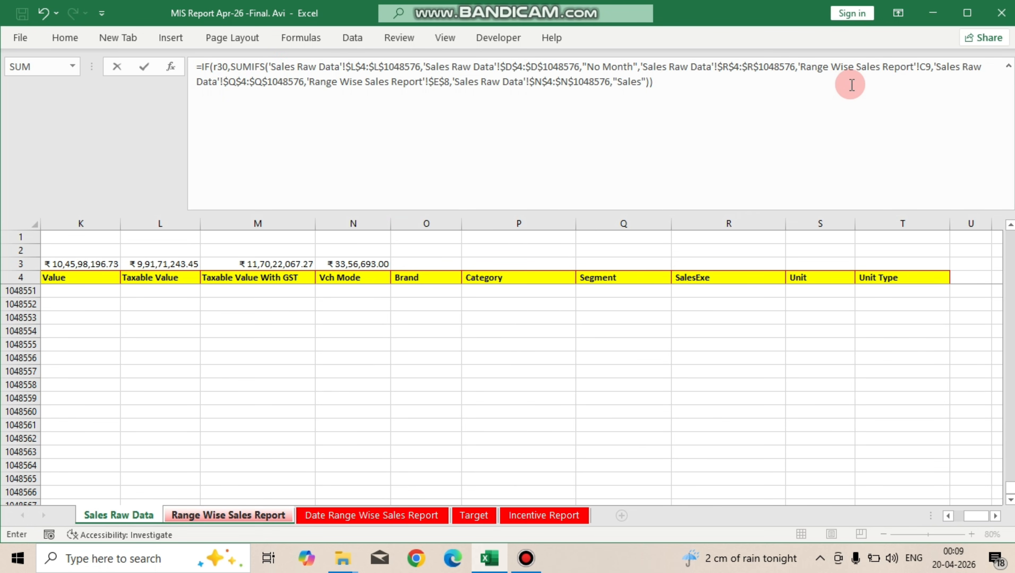
key("Return")
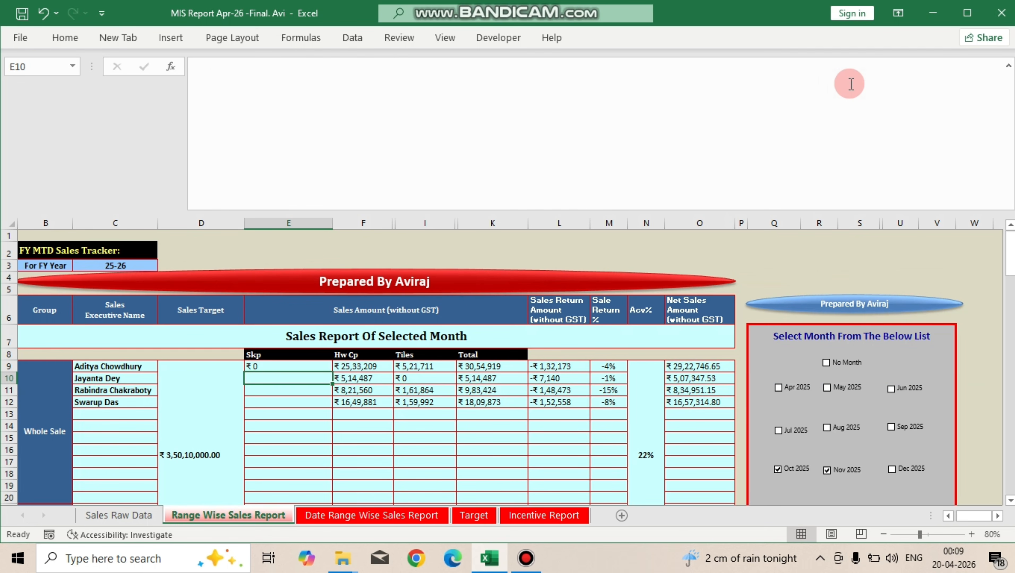
left_click(269, 369)
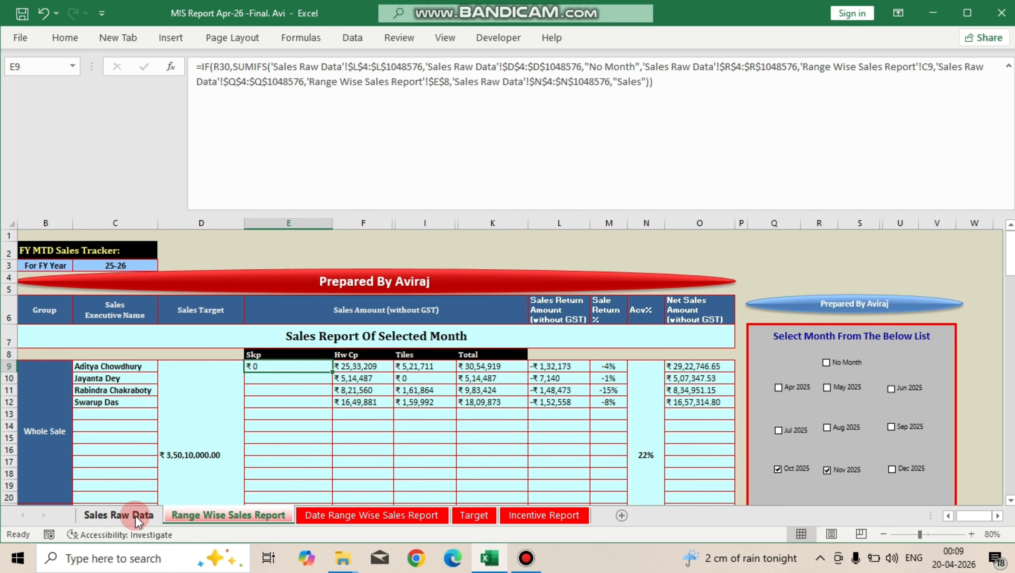
Step: Inspect the formula in the first data cell of the Month column, D5, in Sales Raw Data
left_click(97, 516)
left_click(101, 275)
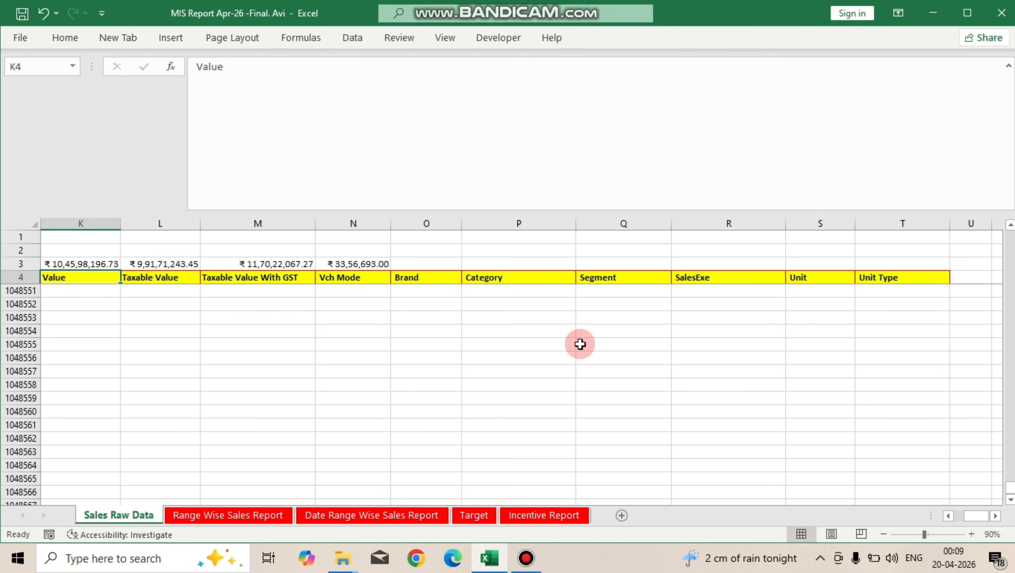
key("ctrl+Left")
key("Right")
key("Right")
key("Right")
key("Down")
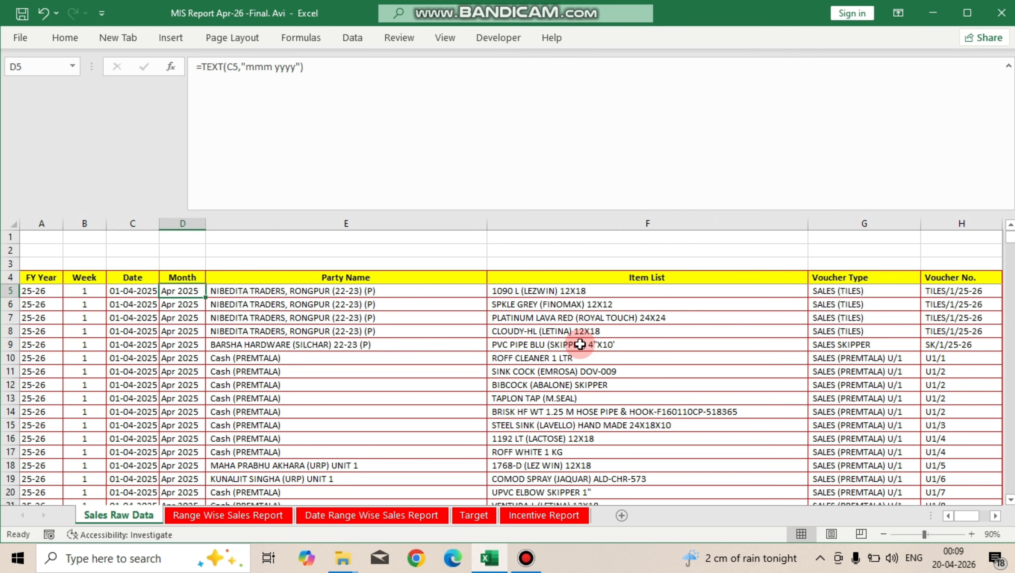
Step: Return to the Range Wise Sales Report sheet and review the E9 formula alongside the month checkboxes and their linked cells
left_click(237, 517)
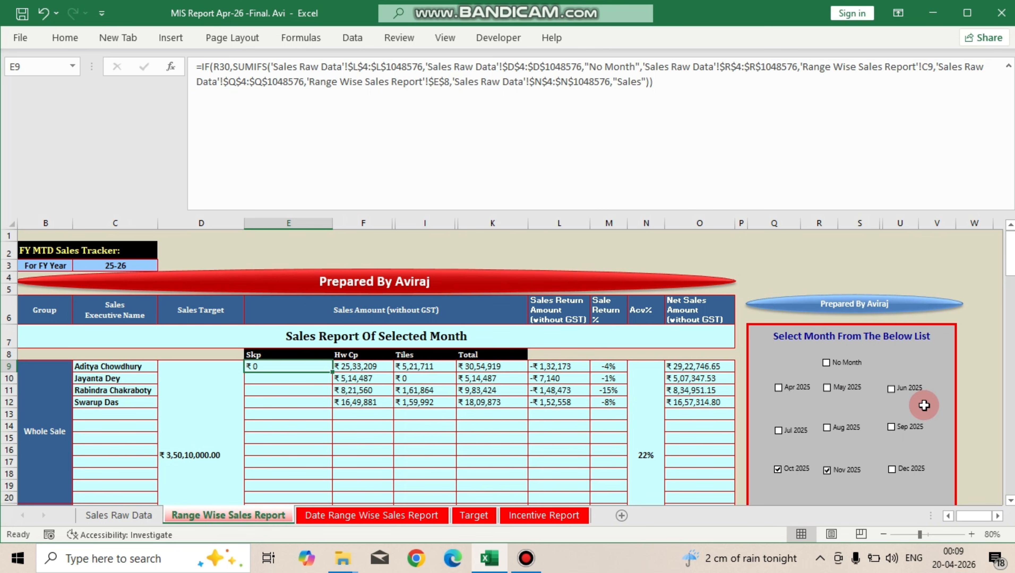
scroll(905, 472, "down", 4)
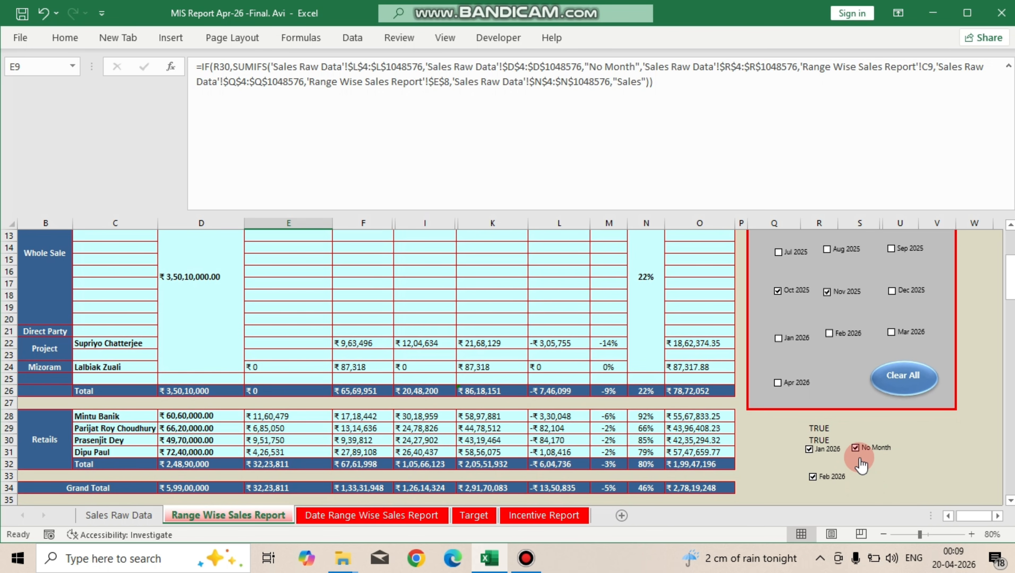
scroll(264, 267, "up", 2)
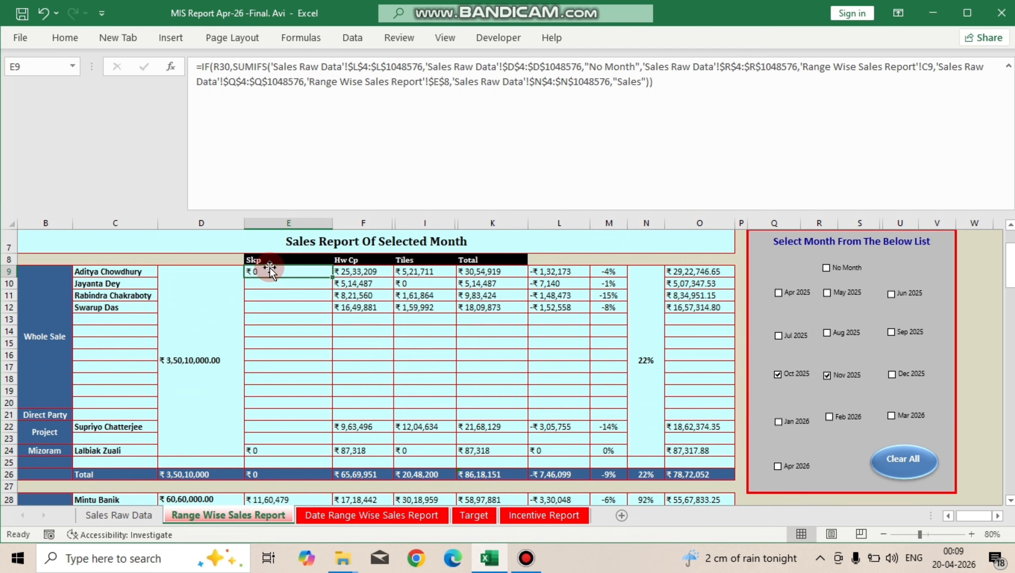
scroll(963, 470, "down", 2)
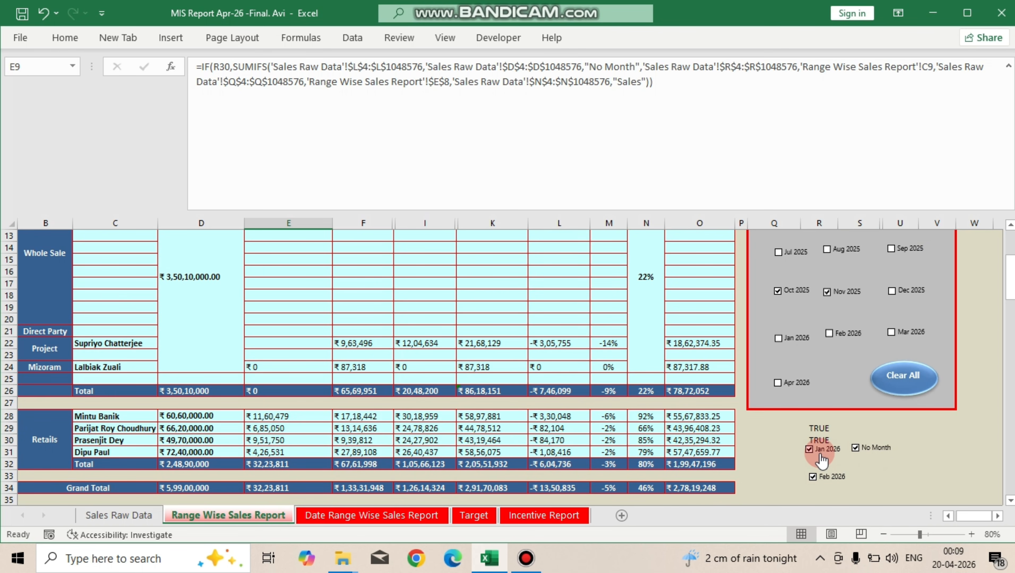
Step: Link the Feb 2026 checkbox below the month list to cell R31
right_click(826, 485)
left_click(871, 467)
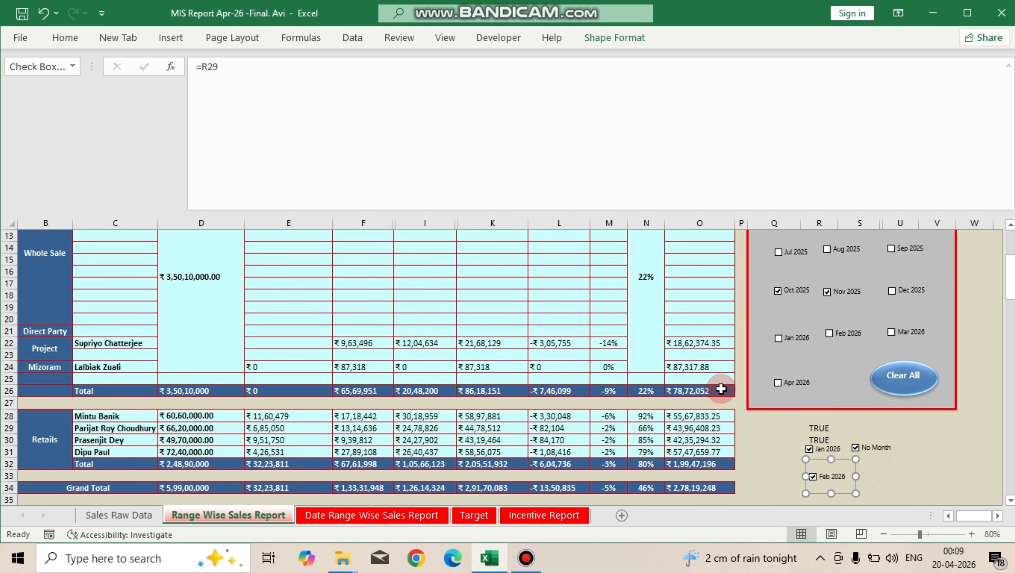
double_click(254, 168)
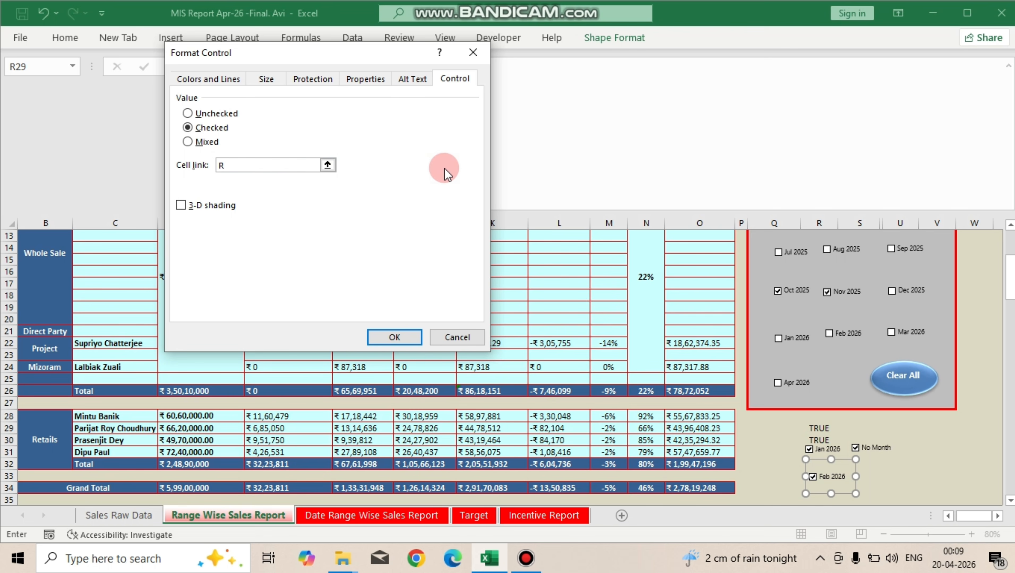
left_click(835, 454)
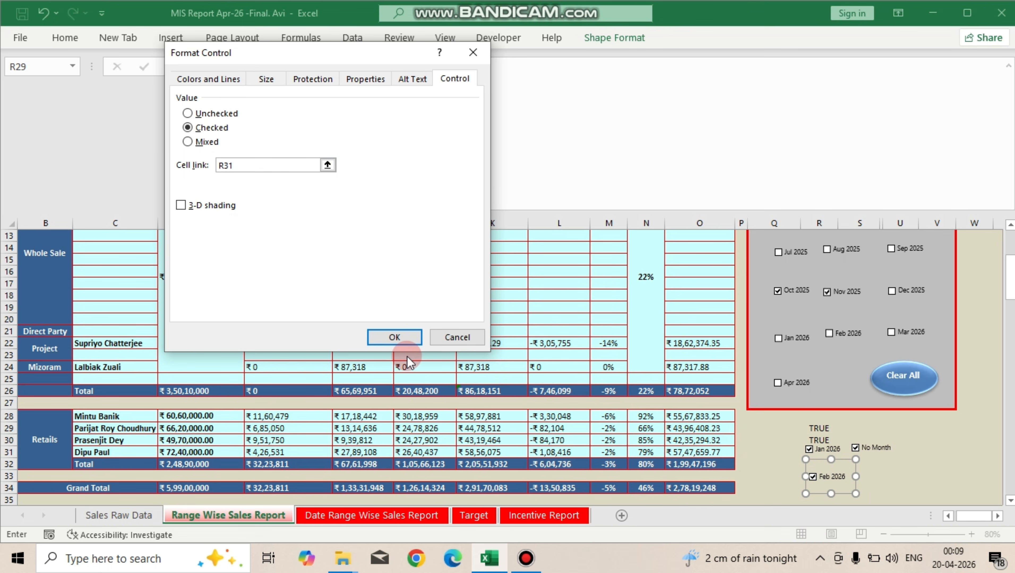
left_click(395, 337)
left_click(863, 465)
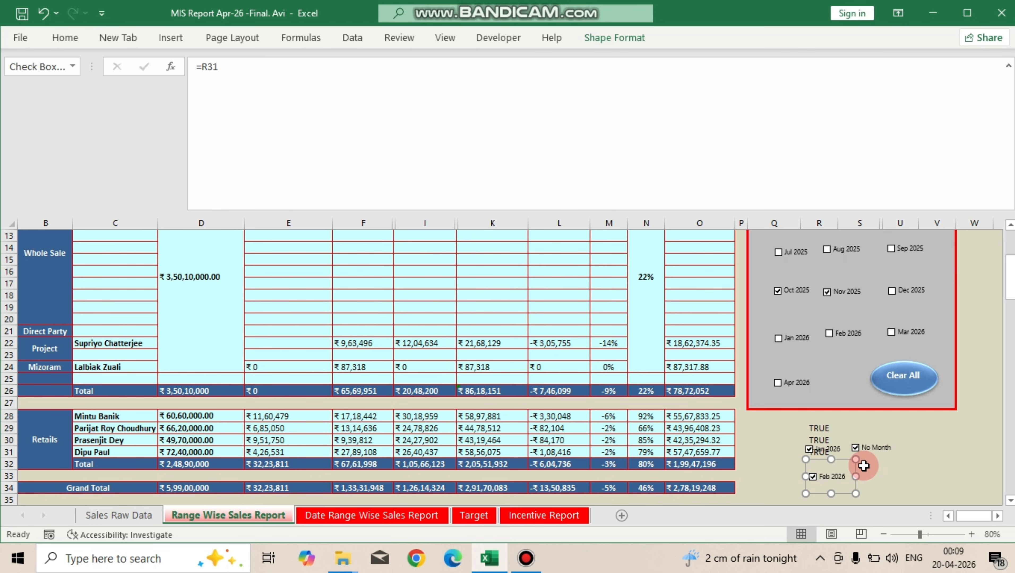
Step: Change the Feb 2026 checkbox's linked cell to R33 and deselect the checkbox
left_click(235, 66)
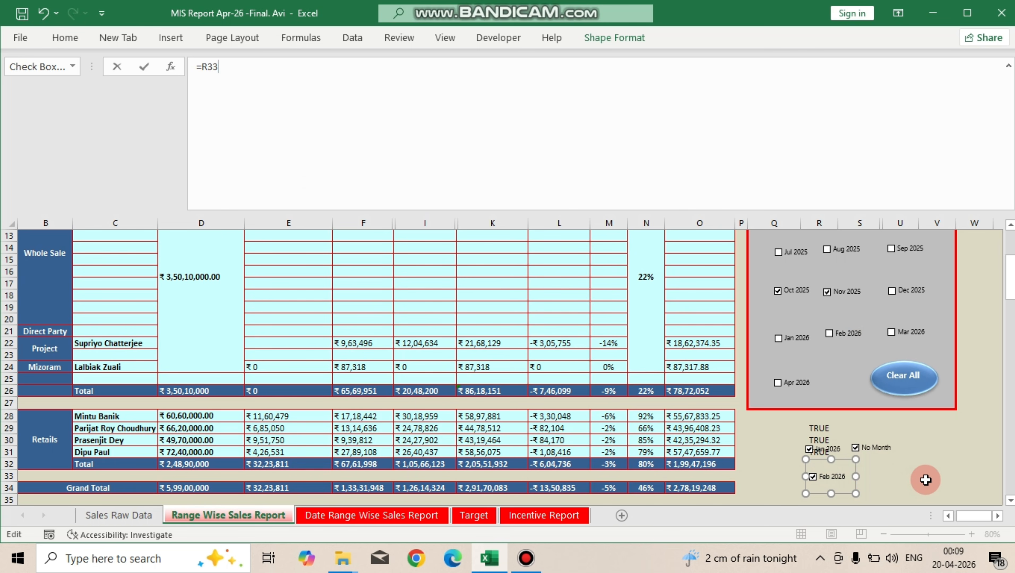
left_click(937, 477)
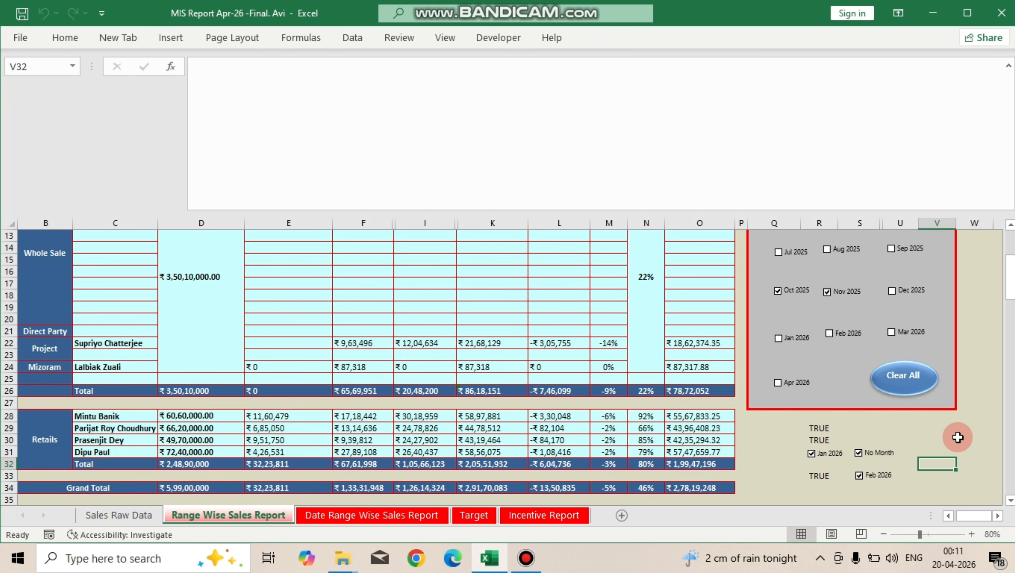
left_click(958, 431)
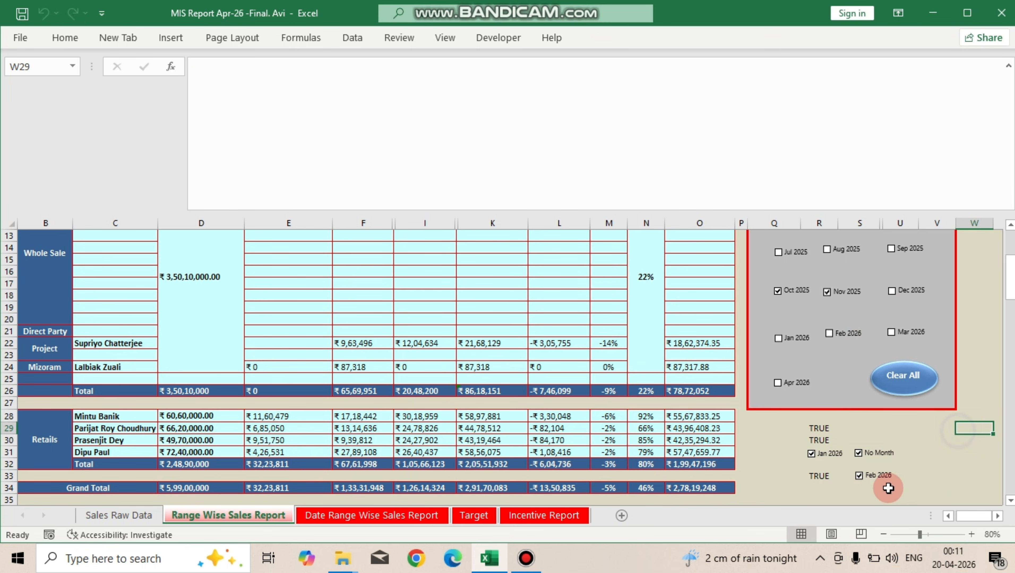
left_click(989, 470)
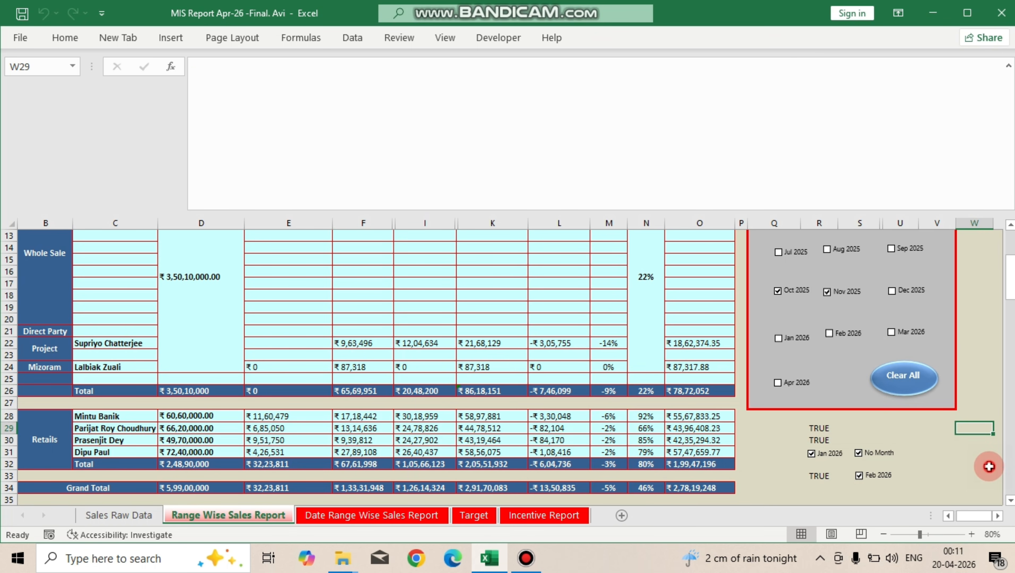
Step: Check which cell the Jan 2026 checkbox below the month list is linked to
right_click(815, 455)
left_click(863, 443)
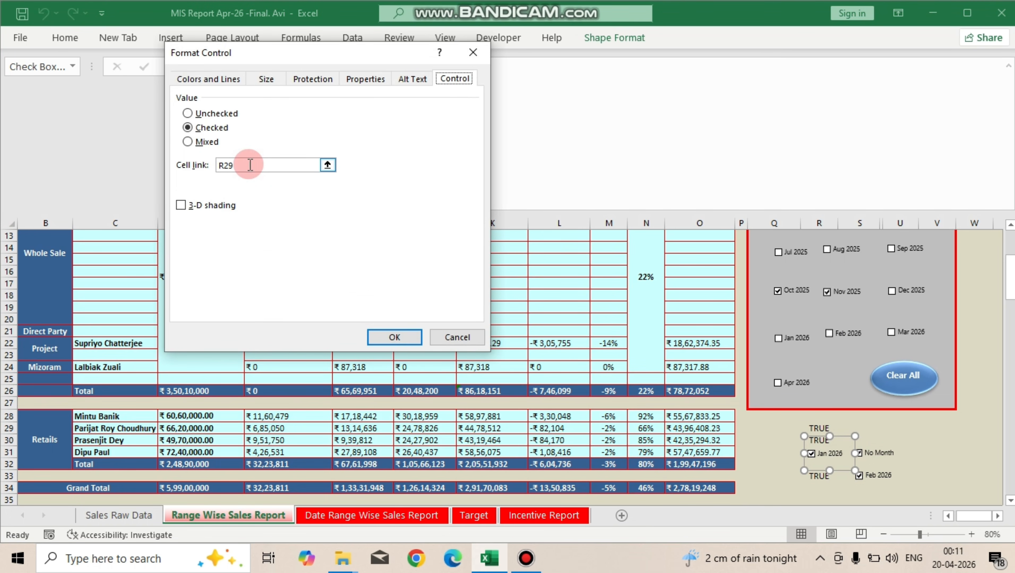
left_click(456, 337)
Step: Copy the IF/SUMIFS expression in E9 and paste a second copy on a new formula line, joined with ++\
scroll(245, 358, "up", 4)
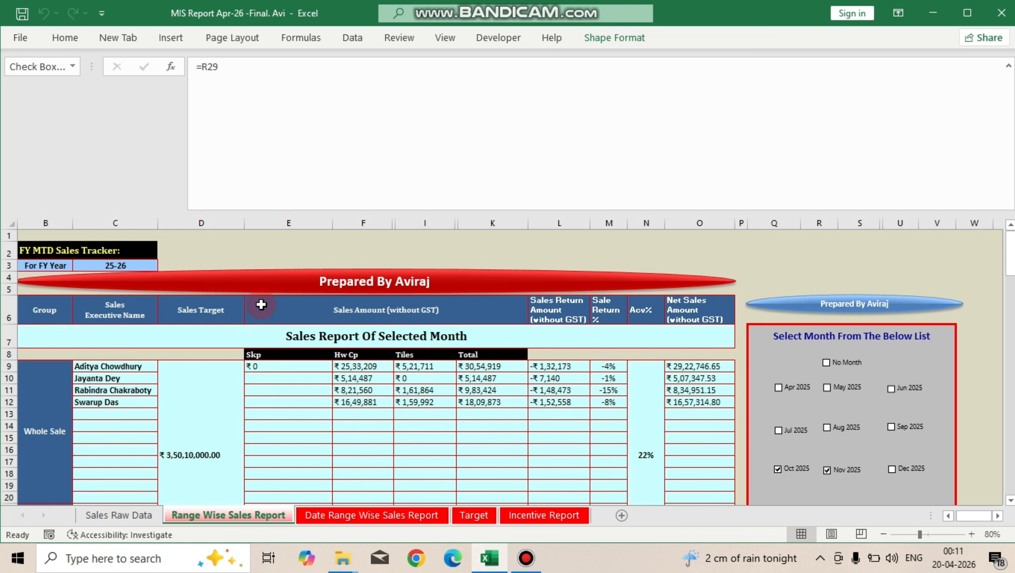
left_click(281, 366)
scroll(800, 440, "down", 2)
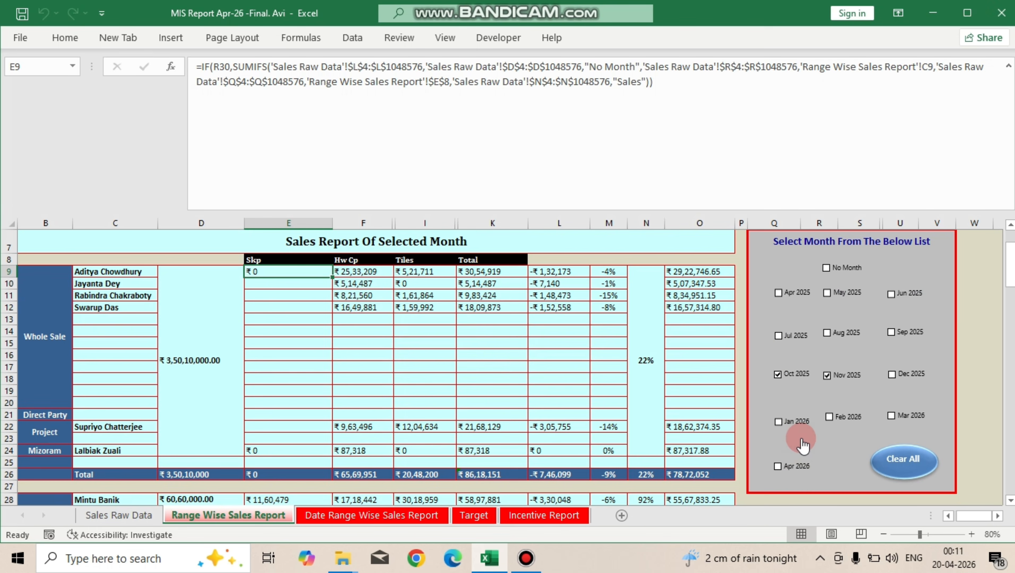
scroll(876, 439, "down", 2)
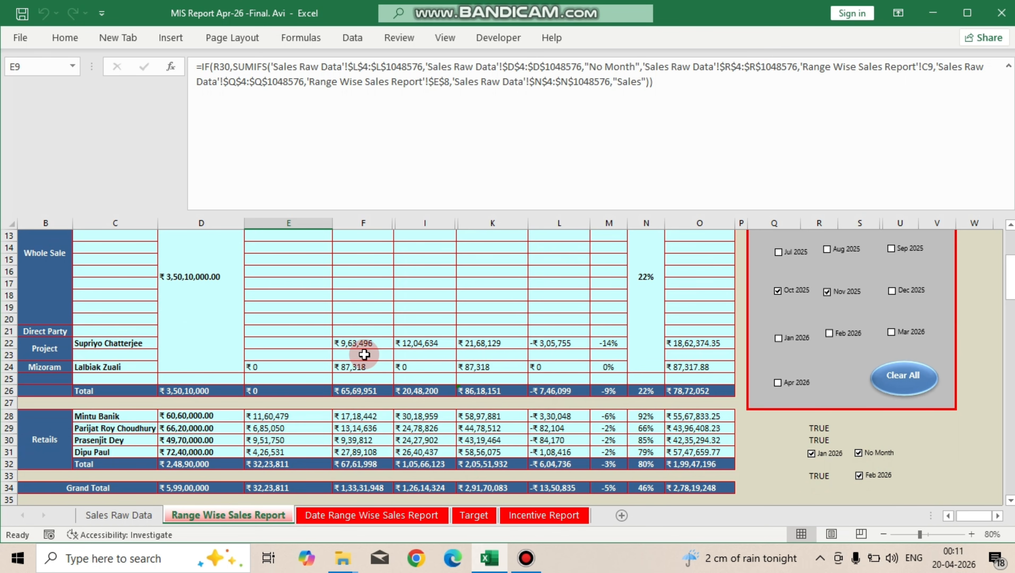
scroll(365, 355, "up", 3)
left_click_drag(652, 109, 653, 132)
key("ctrl+c")
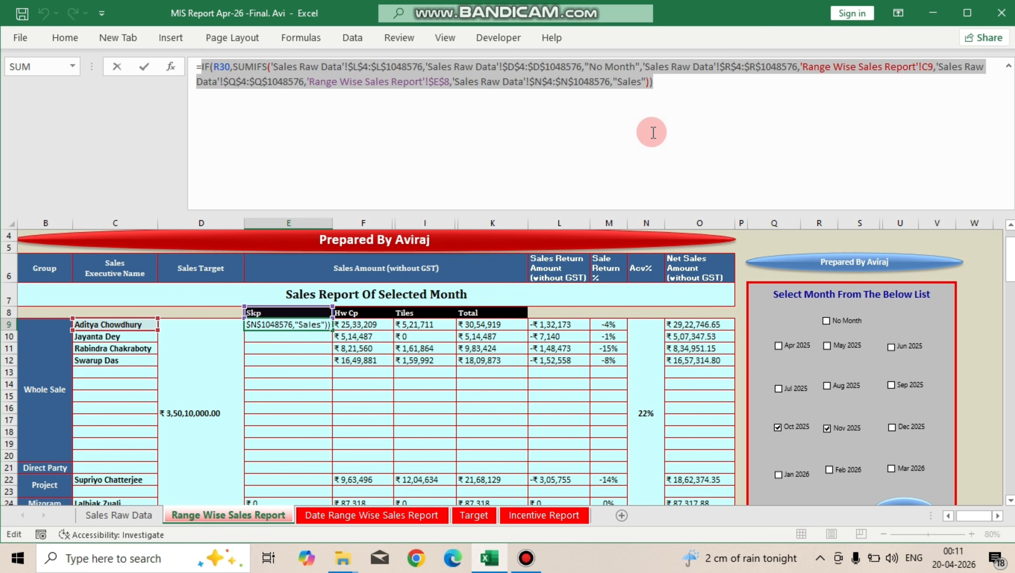
left_click(674, 92)
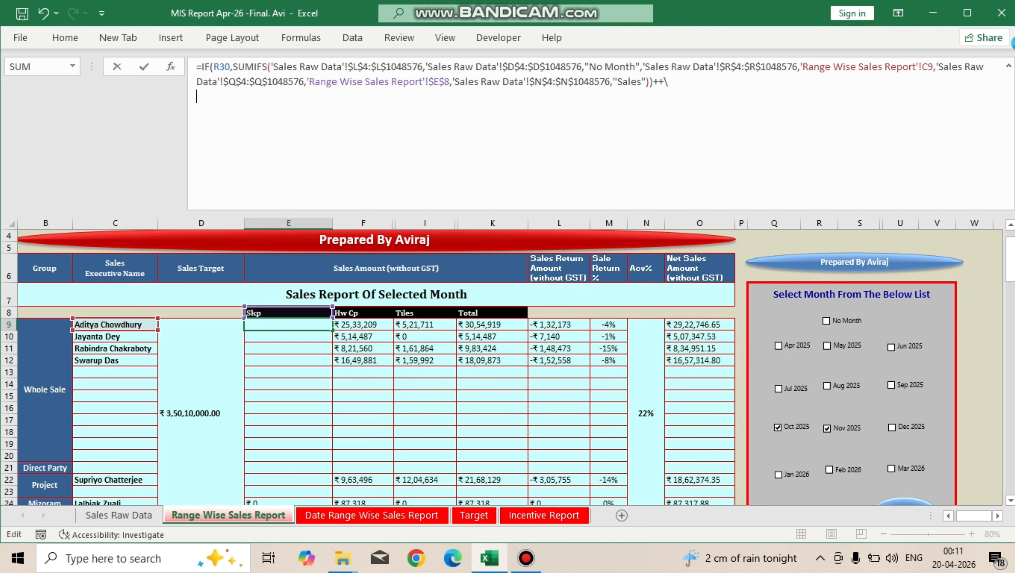
key("ctrl+v")
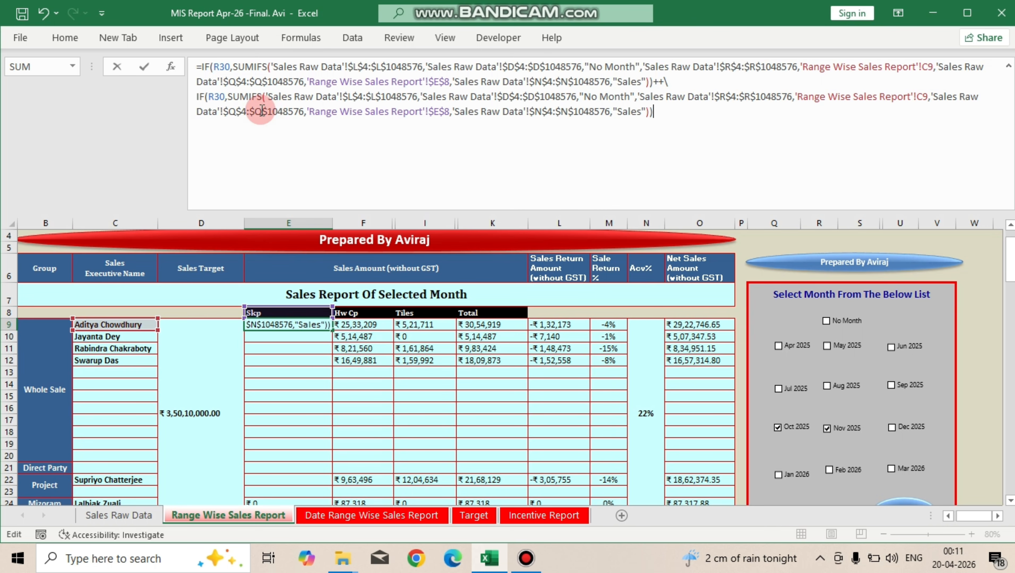
Step: Make the R30 reference absolute as $R$30 in both IF functions of the E9 formula
left_click(223, 68)
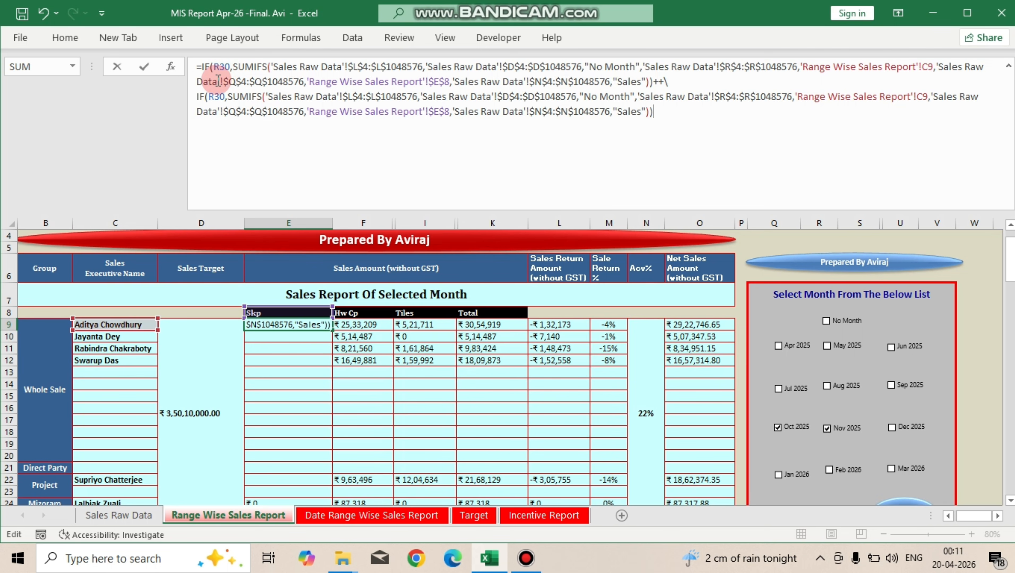
left_click(335, 110)
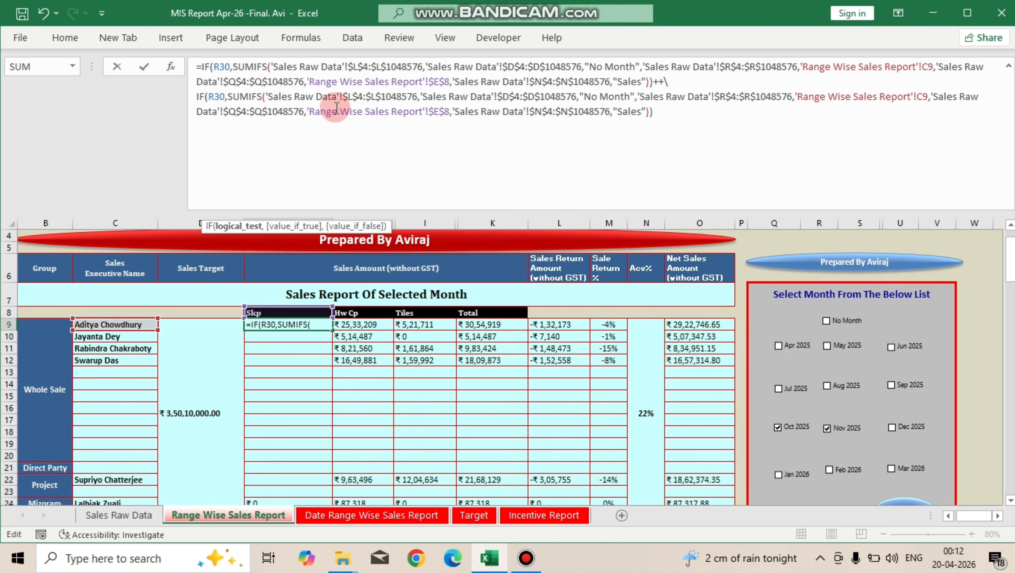
key("F4")
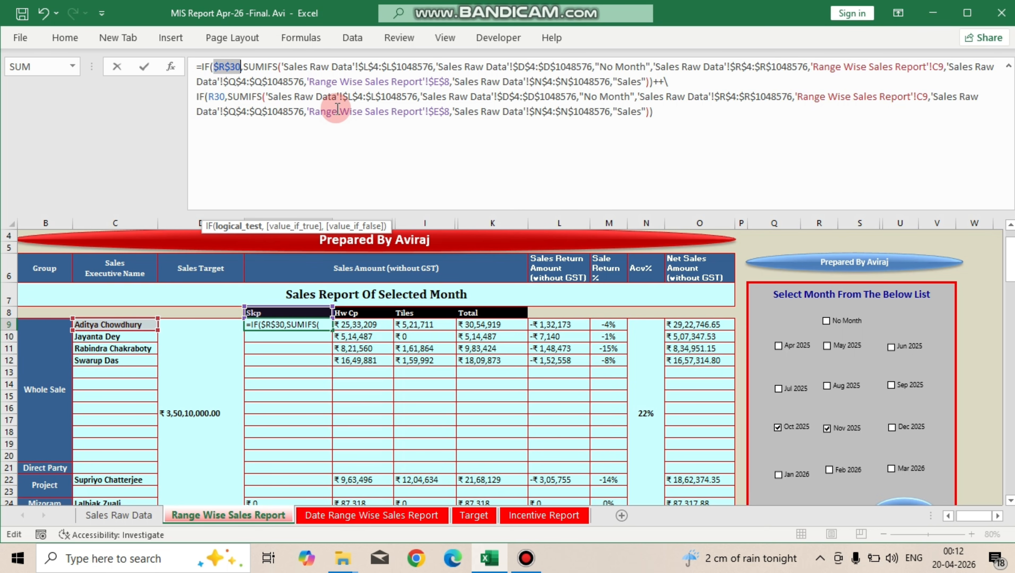
left_click(220, 100)
left_click(366, 115)
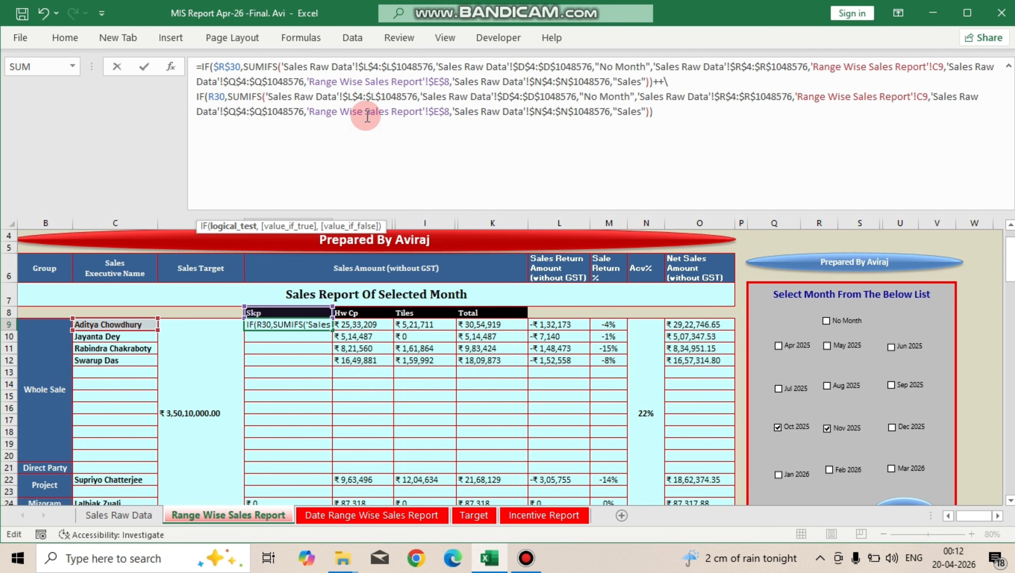
key("F4")
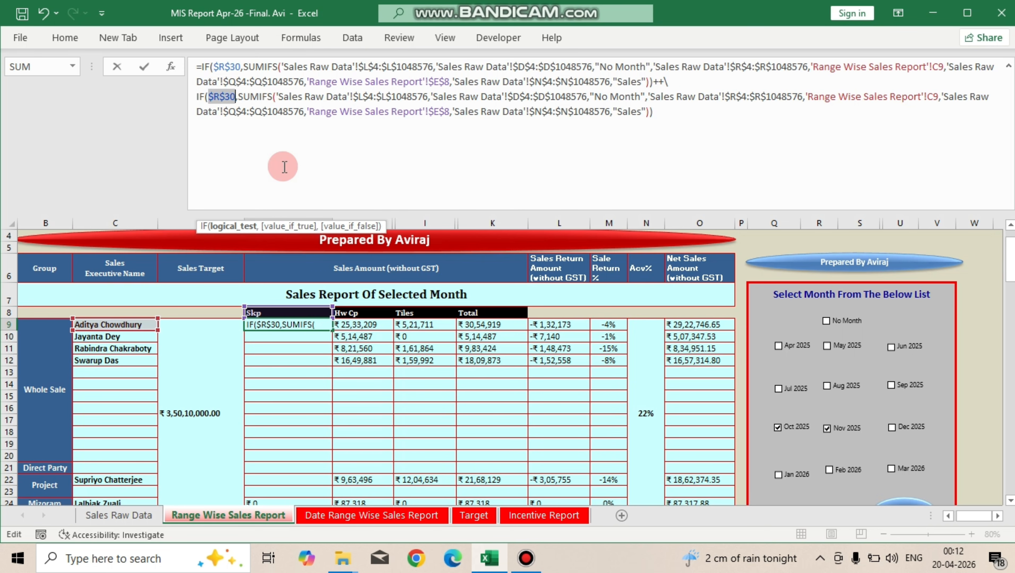
Step: Change the second IF function's logical test to $R$29
left_click(234, 101)
left_click(503, 146)
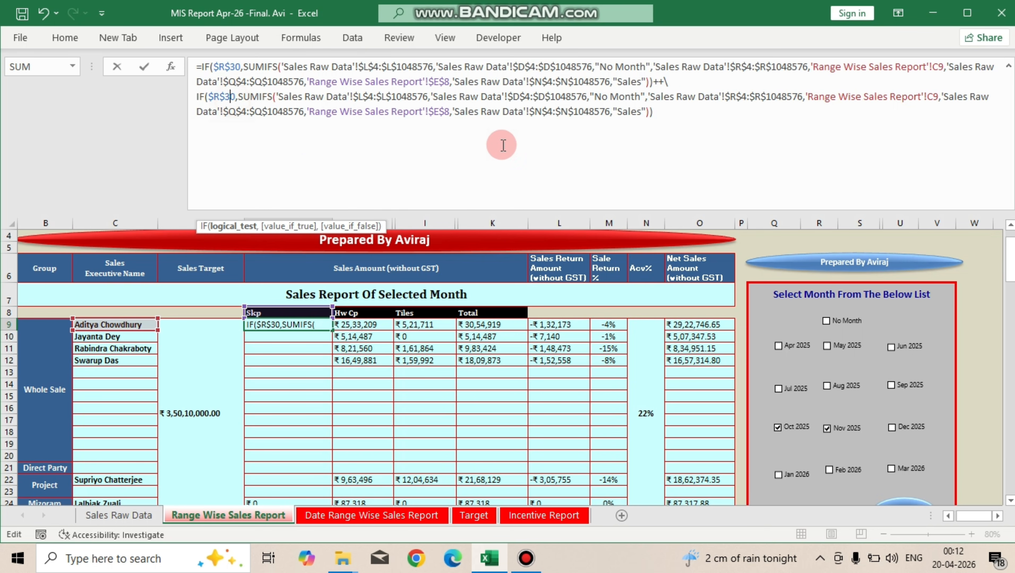
key("BackSpace")
key("BackSpace")
type("29")
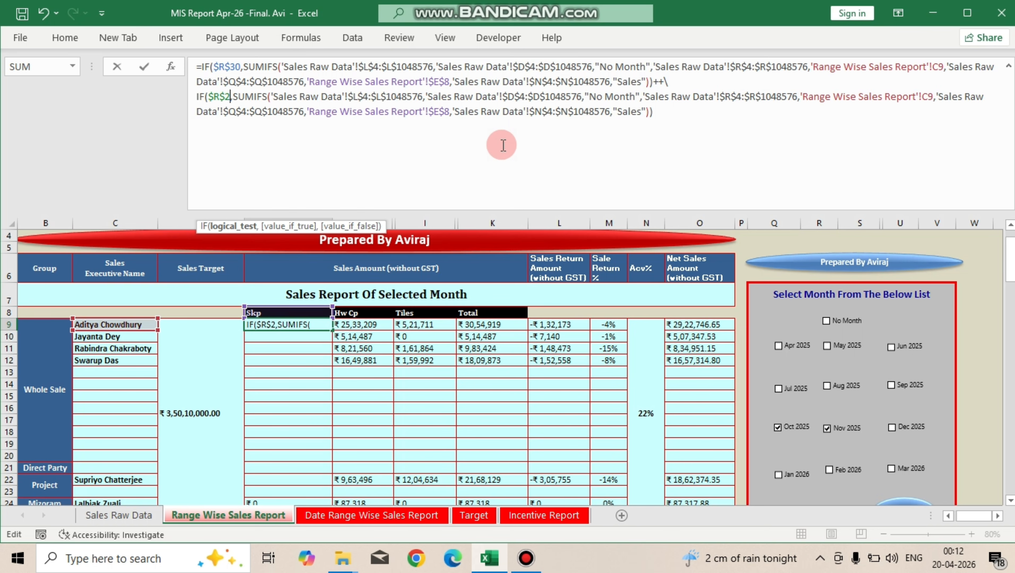
Step: Replace the second SUMIFS month criterion with "Jan 2026" and enter the formula in E9
scroll(937, 403, "down", 2)
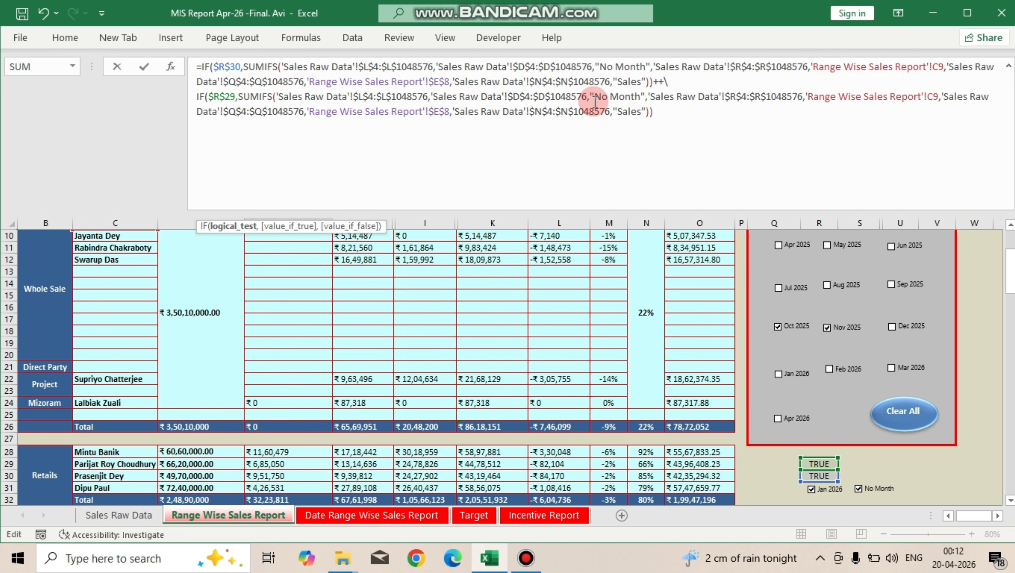
left_click_drag(594, 97, 641, 98)
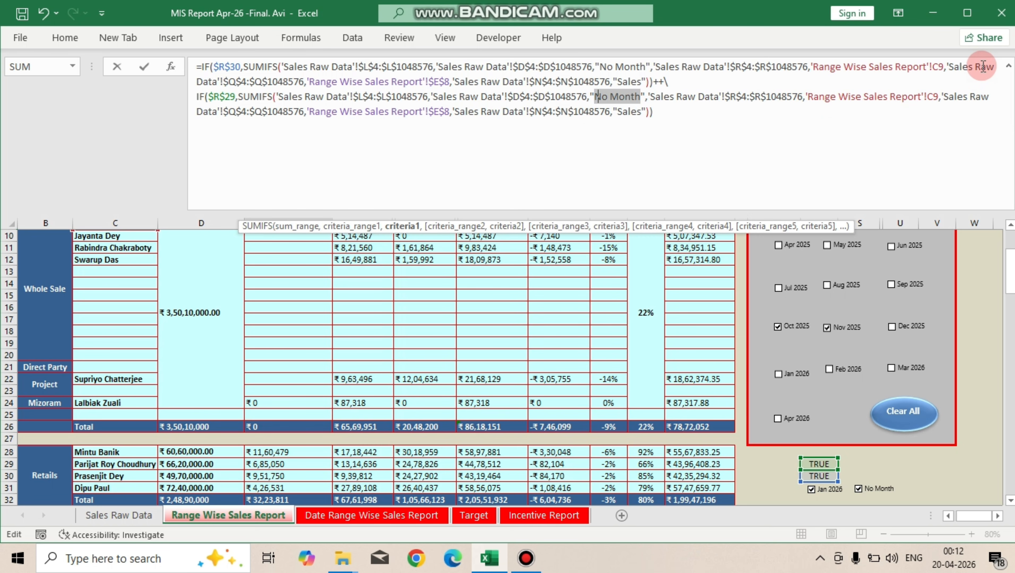
type("Jan 2026")
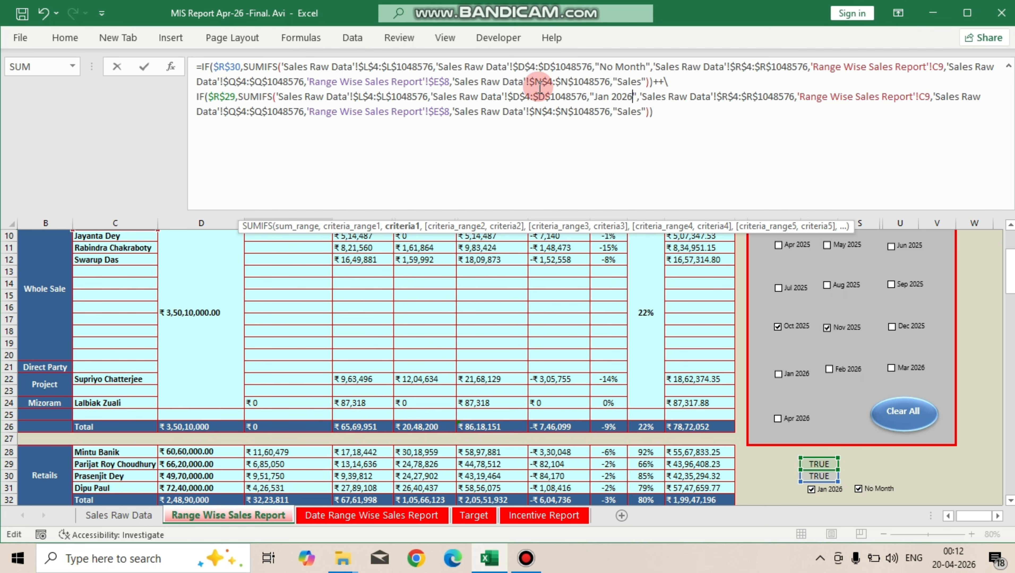
key("Return")
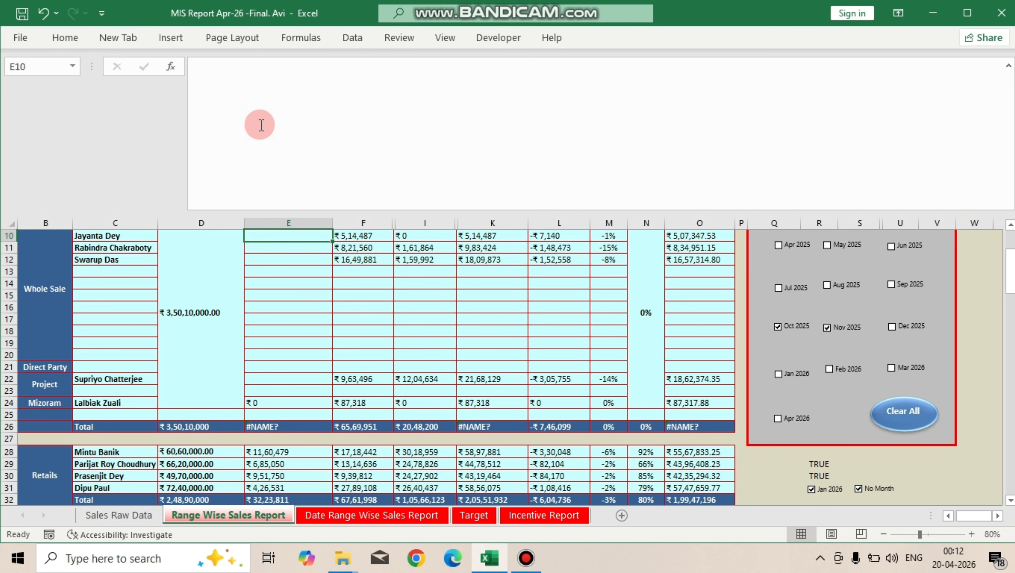
Step: Remove the stray backslash and extra spaces between the two IF functions in E9, and enter the corrected formula
scroll(283, 329, "up", 2)
left_click(285, 325)
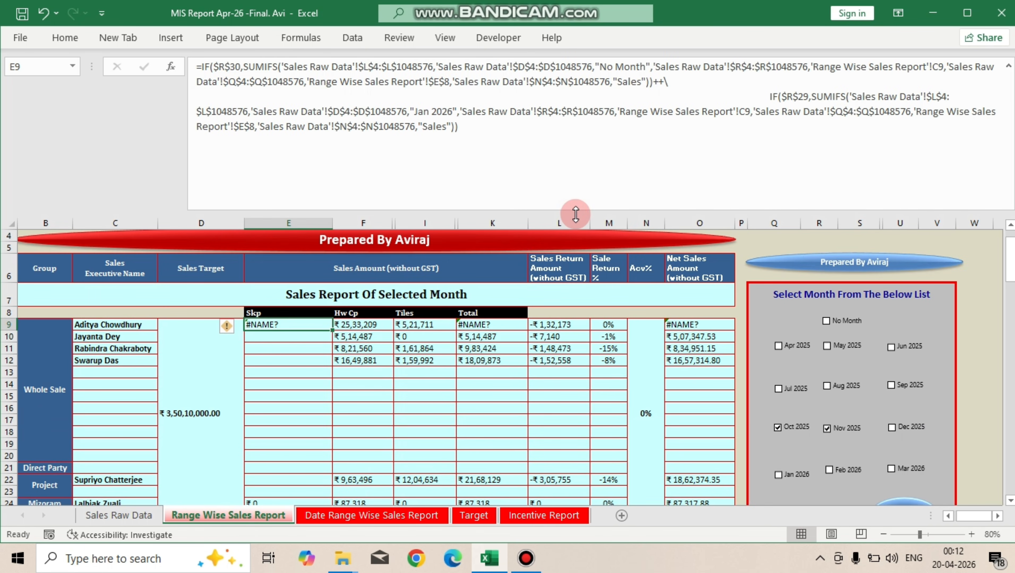
left_click(758, 93)
left_click(668, 82)
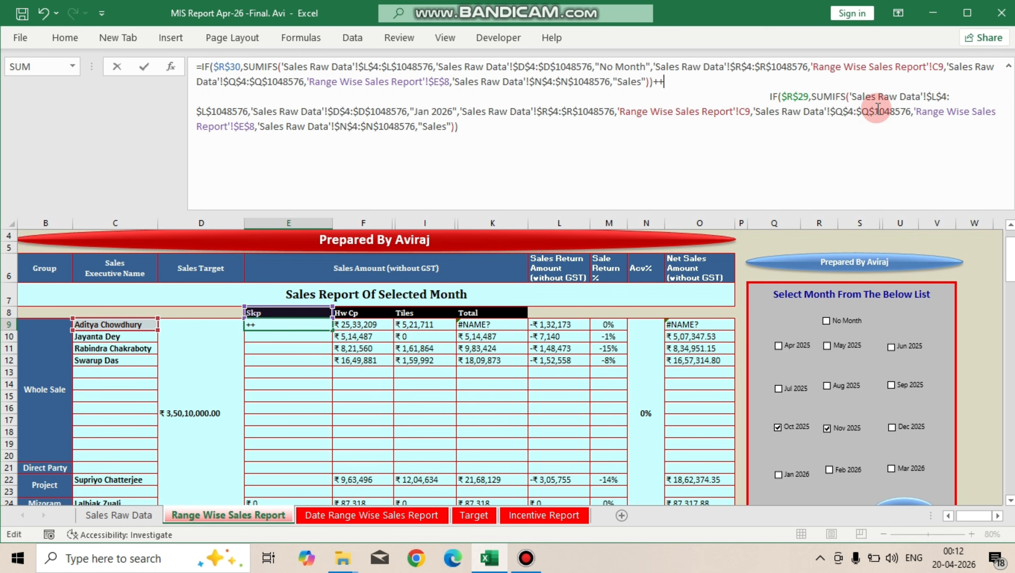
key("Return")
key("Up")
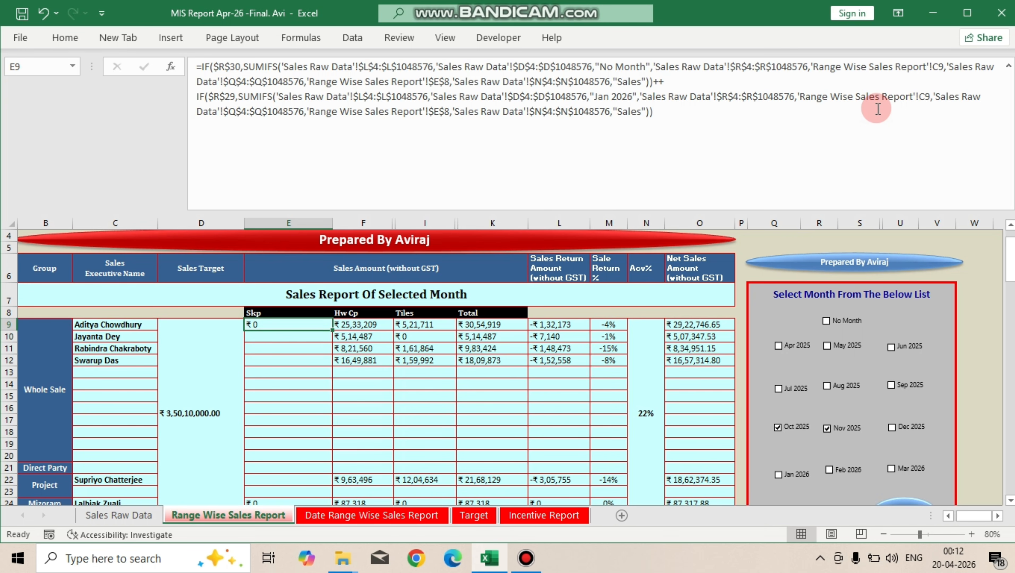
Step: Append a third copy of the IF/SUMIFS expression to the E9 formula on a new line, joined with +
left_click(667, 113)
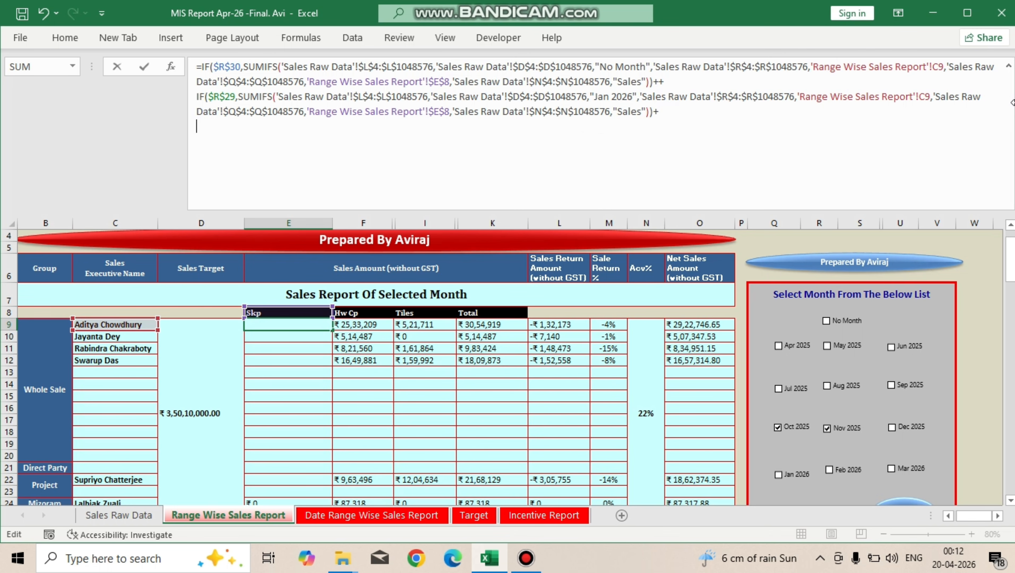
key("ctrl+v")
scroll(899, 409, "down", 3)
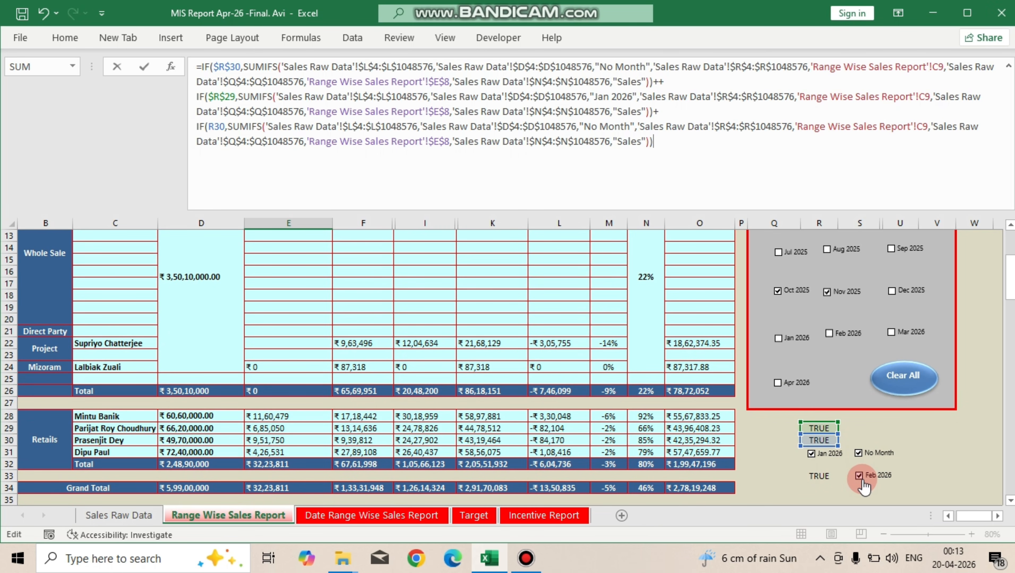
Step: Enter the E9 formula and check which cell the Feb 2026 checkbox is linked to in its Format Control settings
left_click(853, 449)
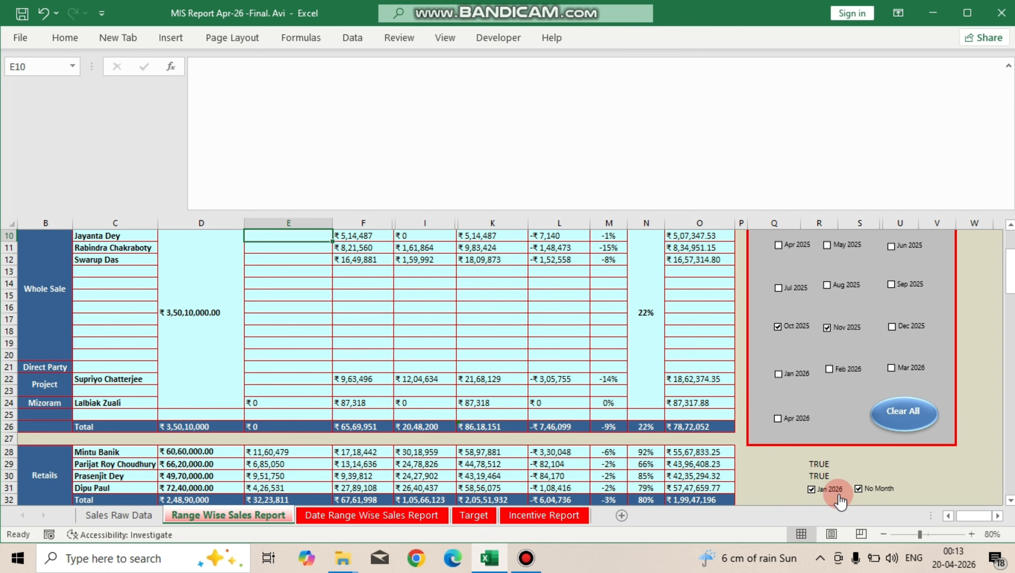
right_click(860, 488)
right_click(853, 484)
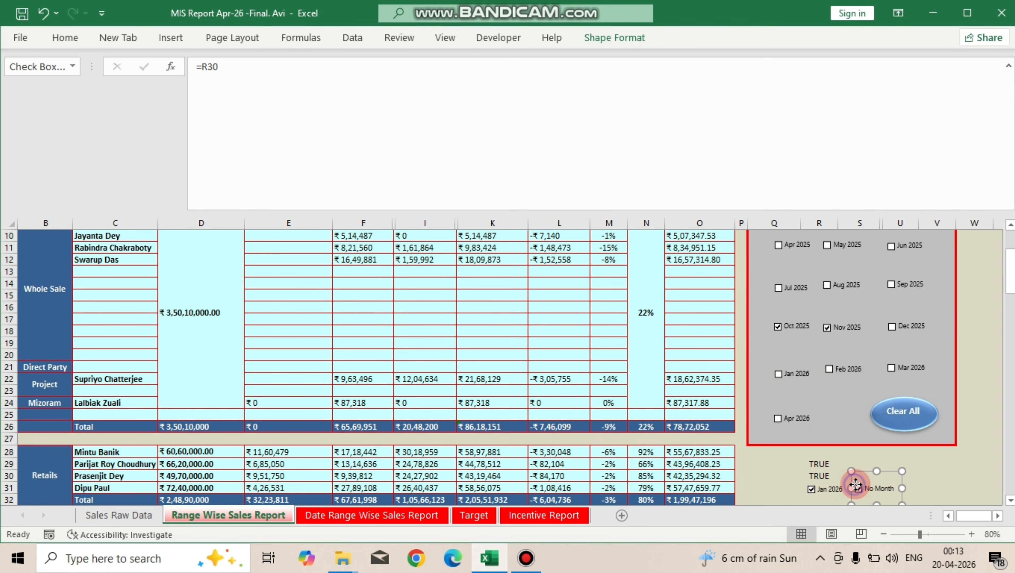
left_click(936, 499)
scroll(923, 493, "down", 1)
right_click(875, 480)
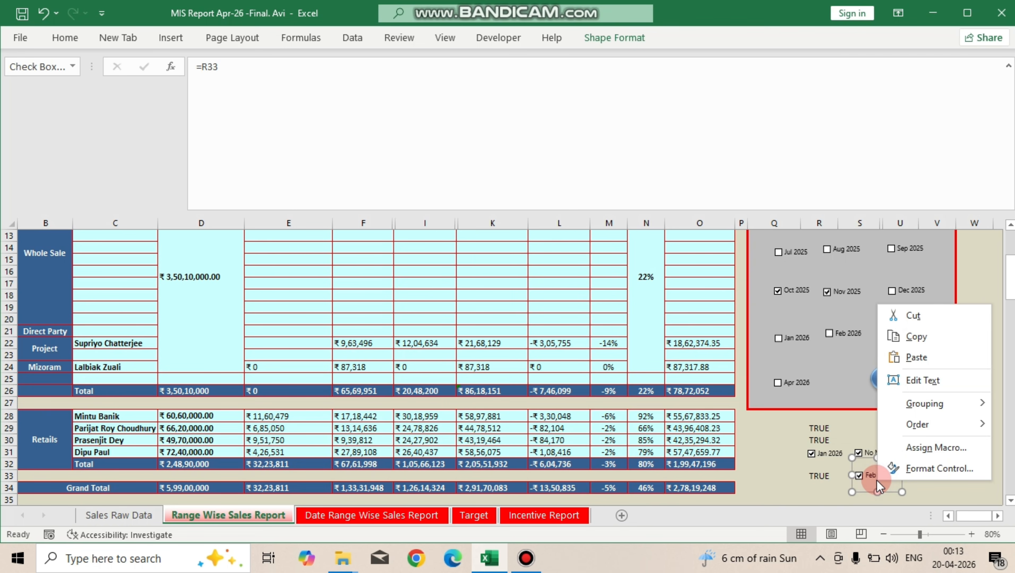
left_click(912, 468)
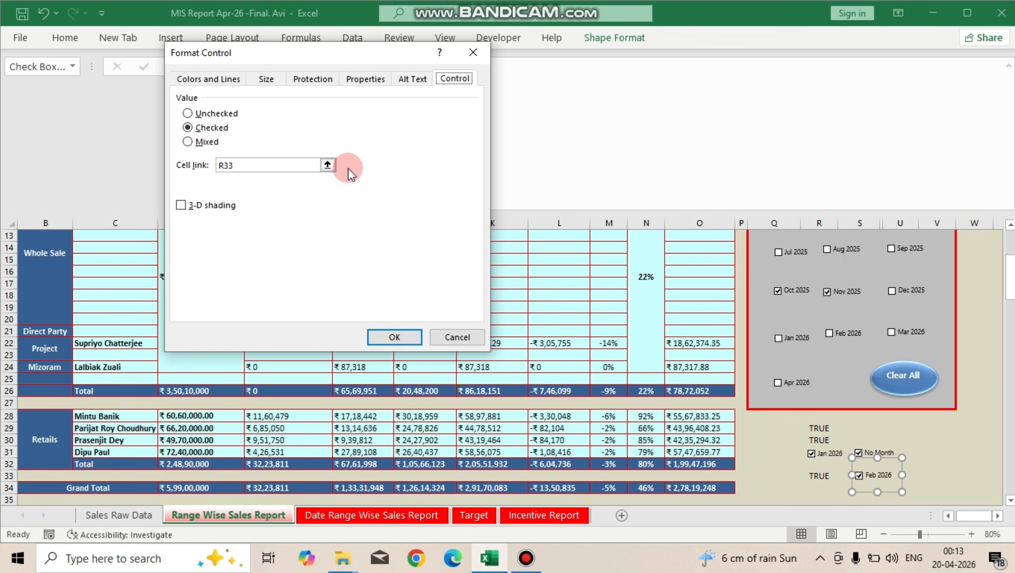
left_click(393, 337)
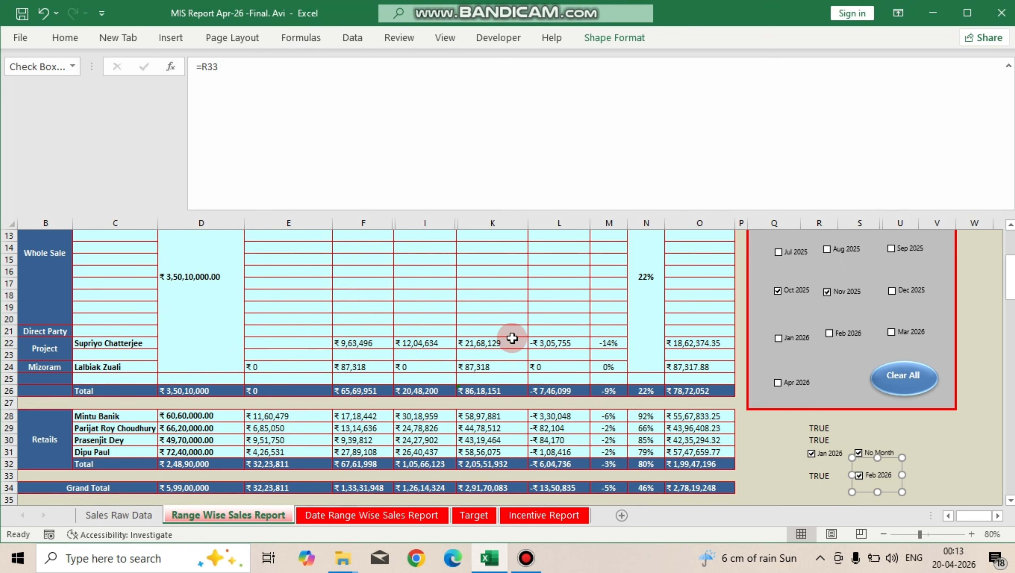
Step: Change the third IF function's logical test in the E9 formula to the absolute reference $R$33
scroll(512, 339, "up", 3)
left_click(281, 325)
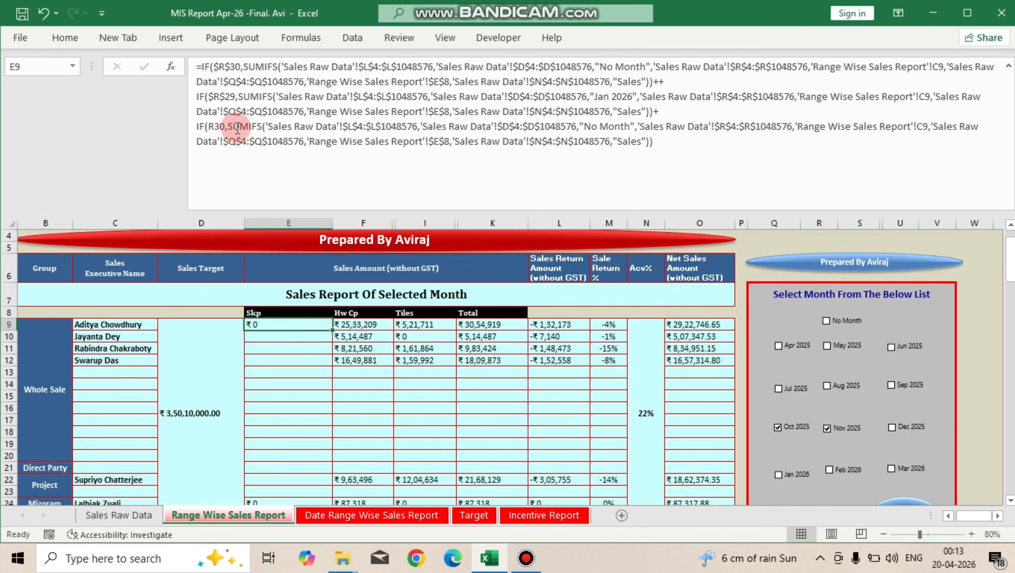
left_click(225, 127)
key("BackSpace")
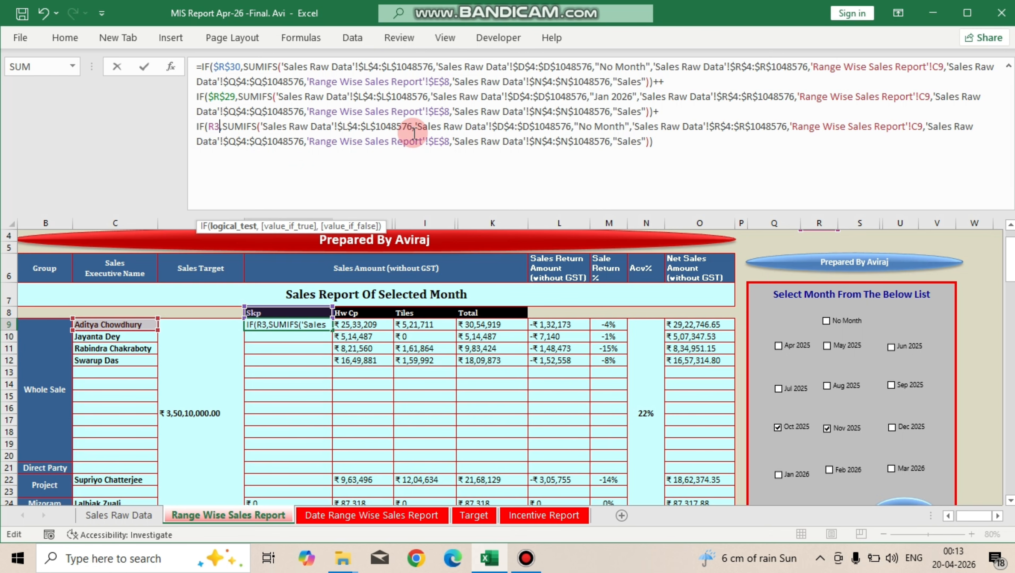
type("3")
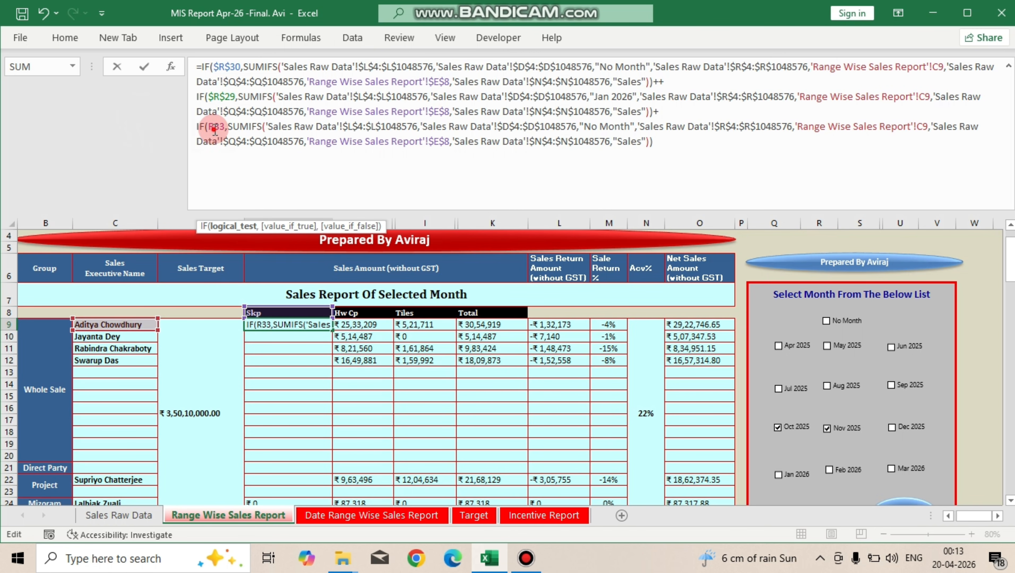
key("F4")
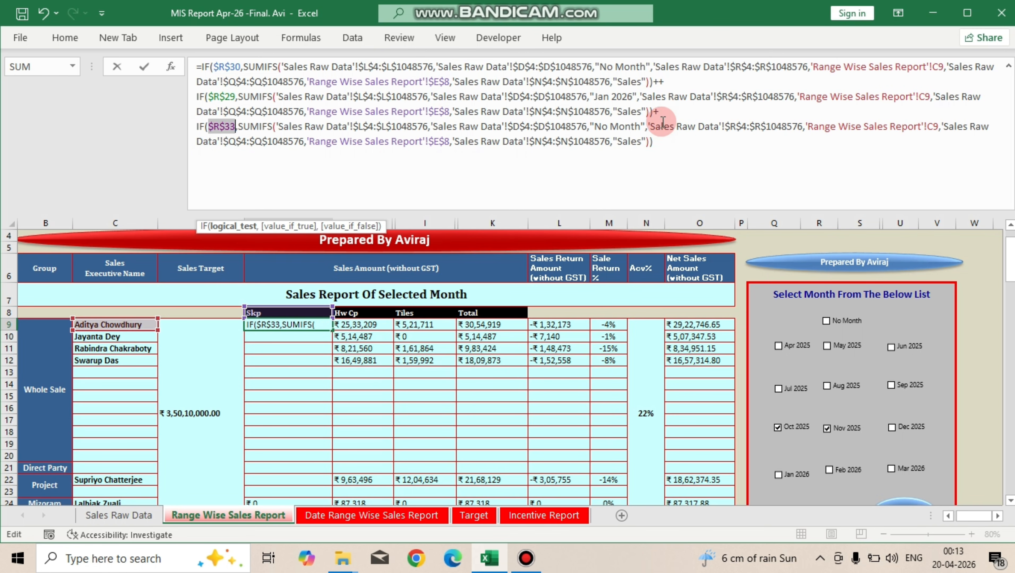
Step: Replace the third SUMIFS month criterion in the E9 formula with "Feb 2026"
left_click_drag(595, 127, 641, 126)
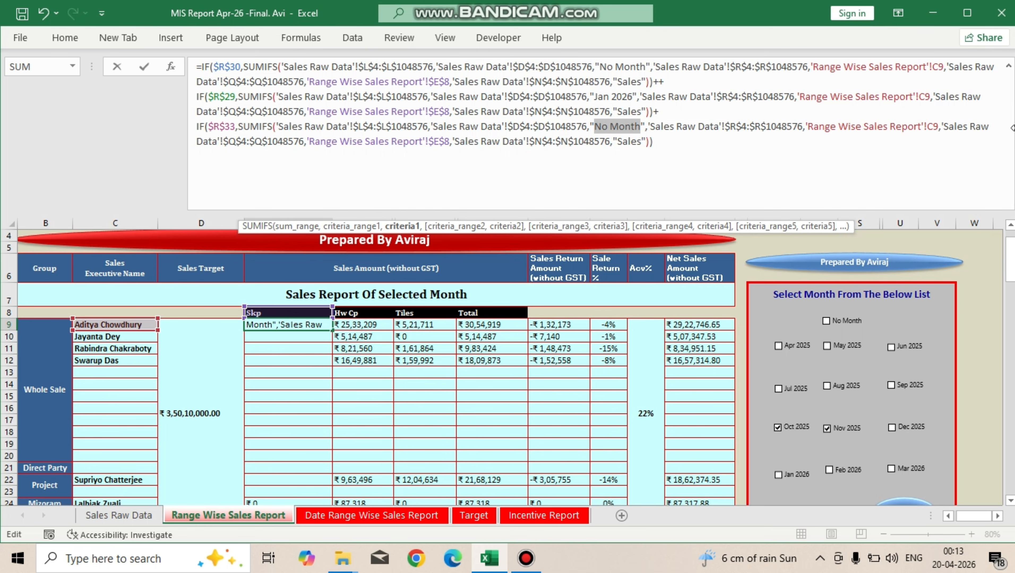
type("Feb 202")
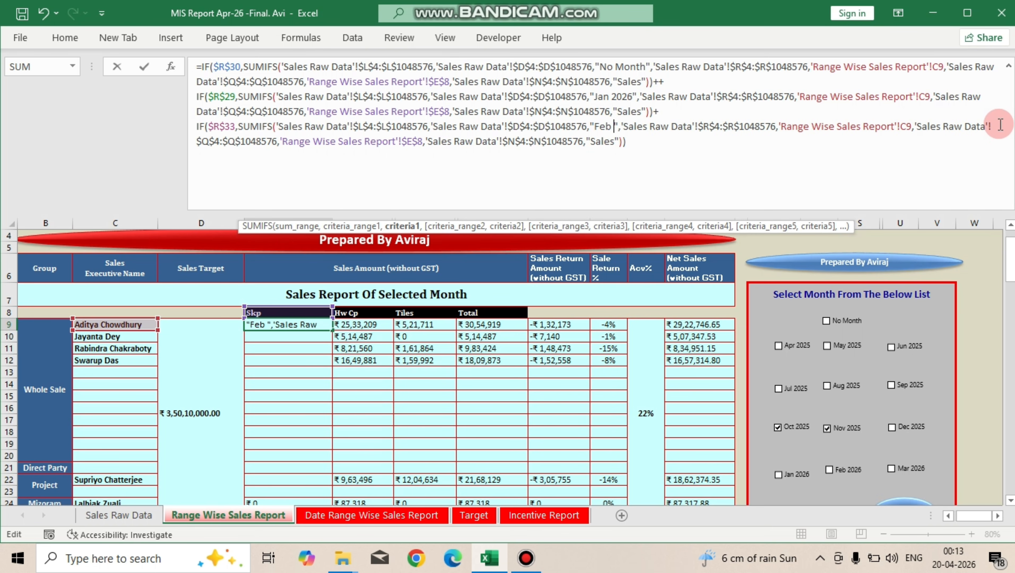
type("6")
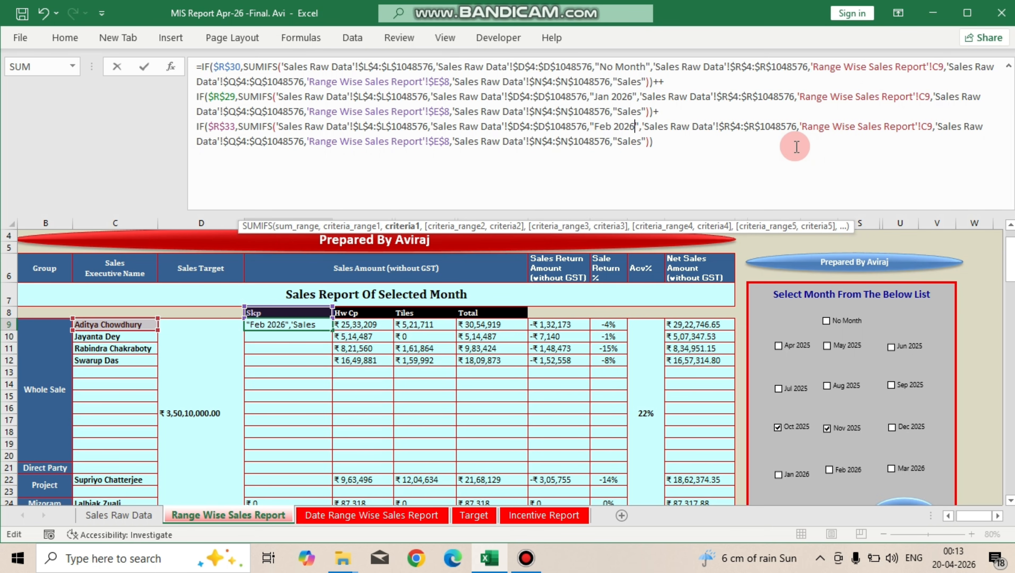
left_click(786, 151)
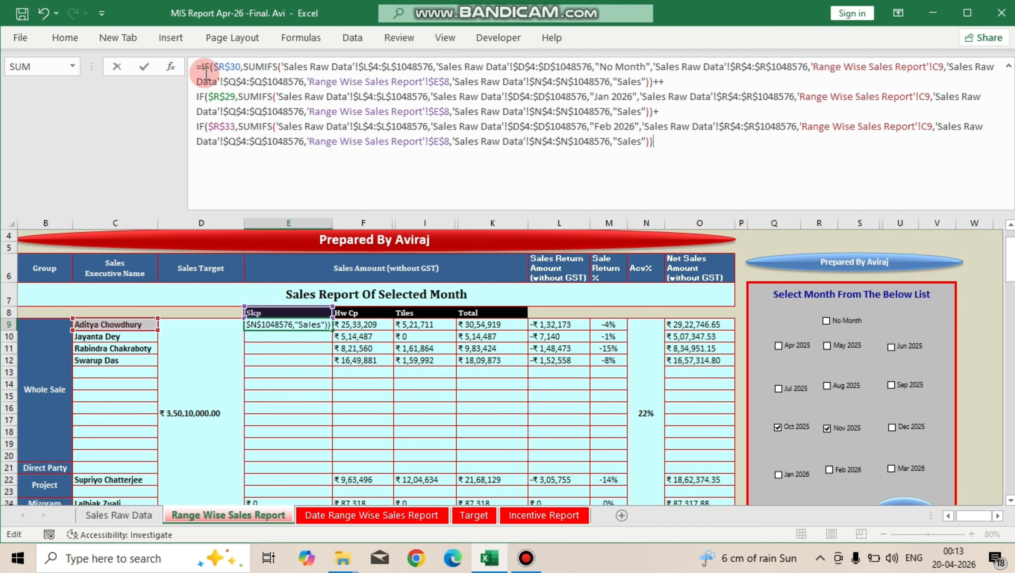
Step: Wrap the whole E9 formula in IF(C9="","",…) so a blank executive name returns blank, and enter it
left_click(198, 67)
left_click(587, 130)
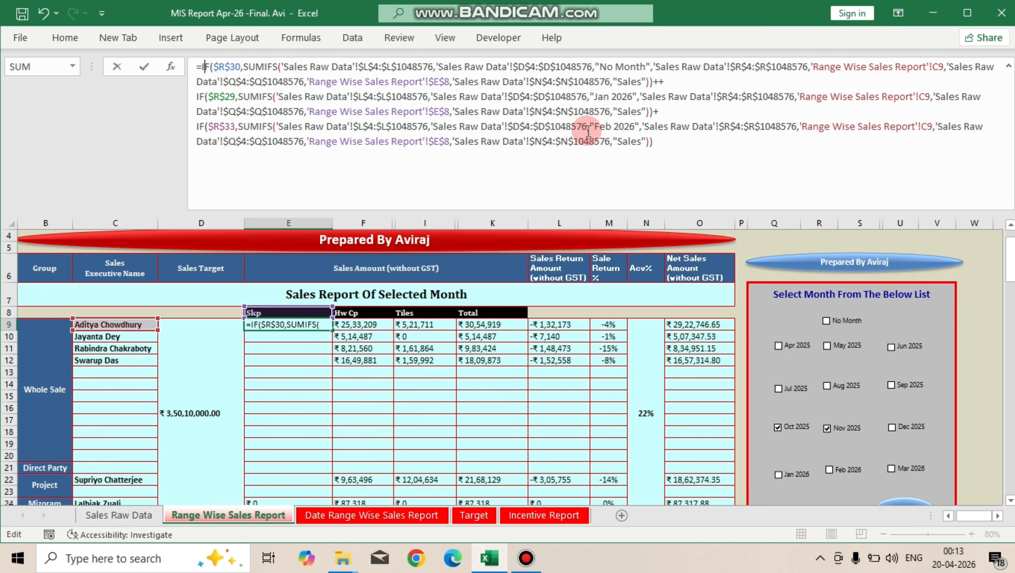
type("IF(")
left_click(149, 325)
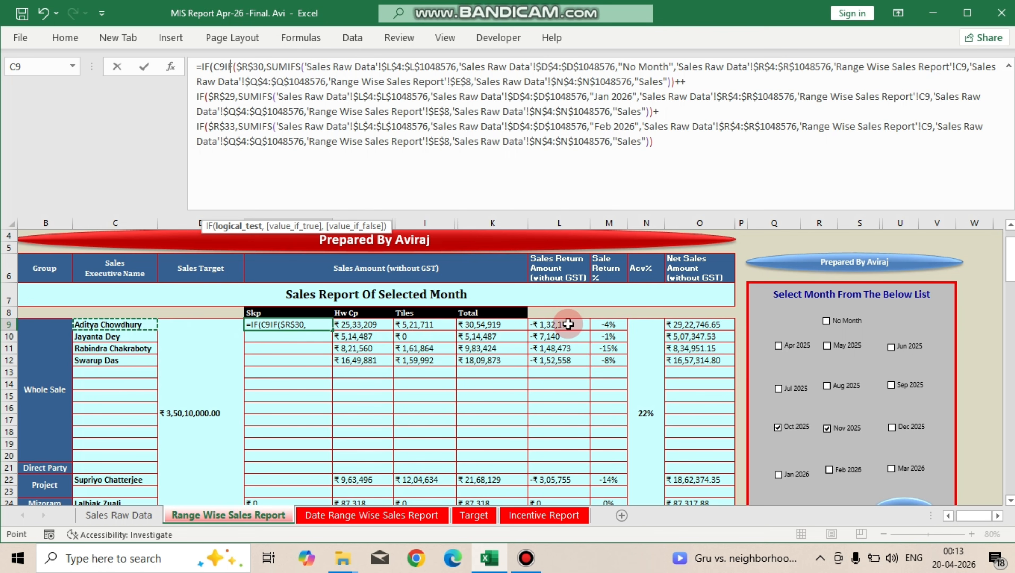
type("=\"\",")
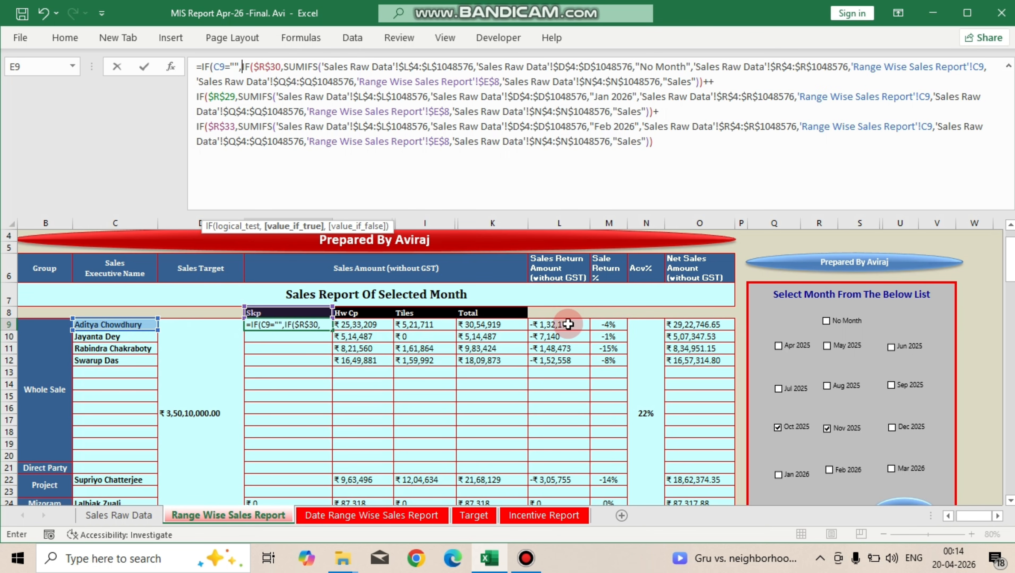
type("\"\"")
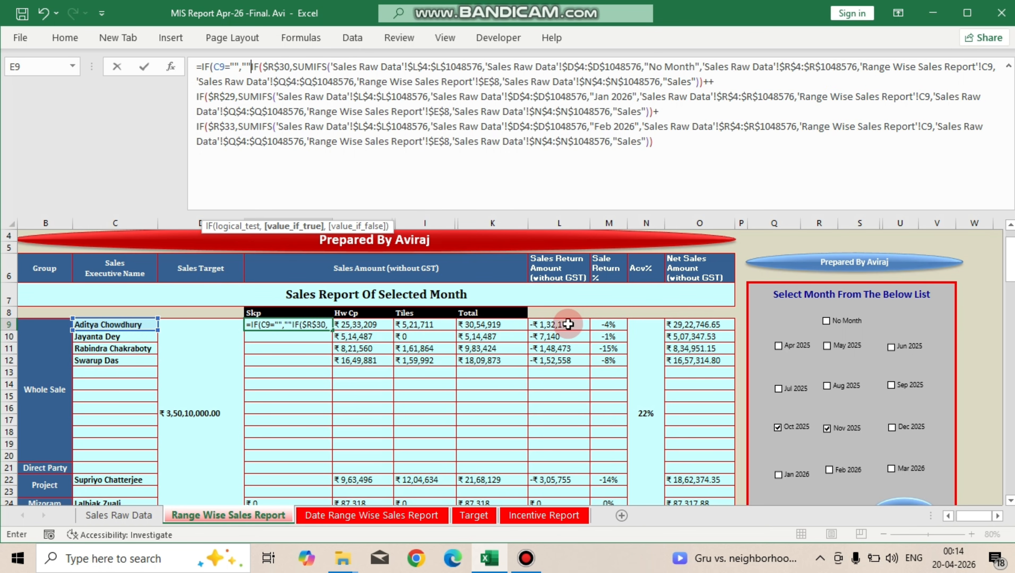
type(",")
left_click(674, 151)
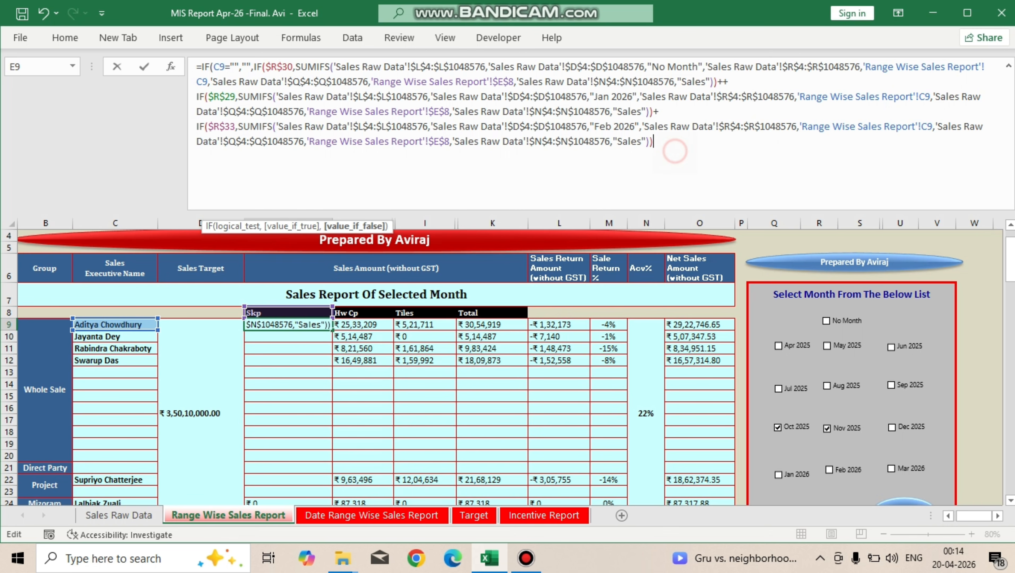
type(")")
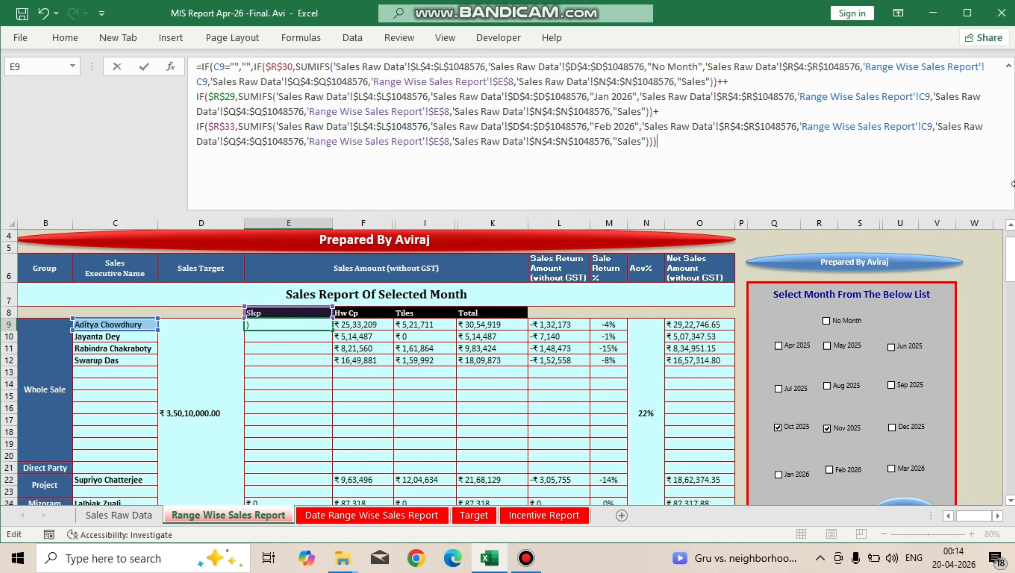
key("ctrl+Return")
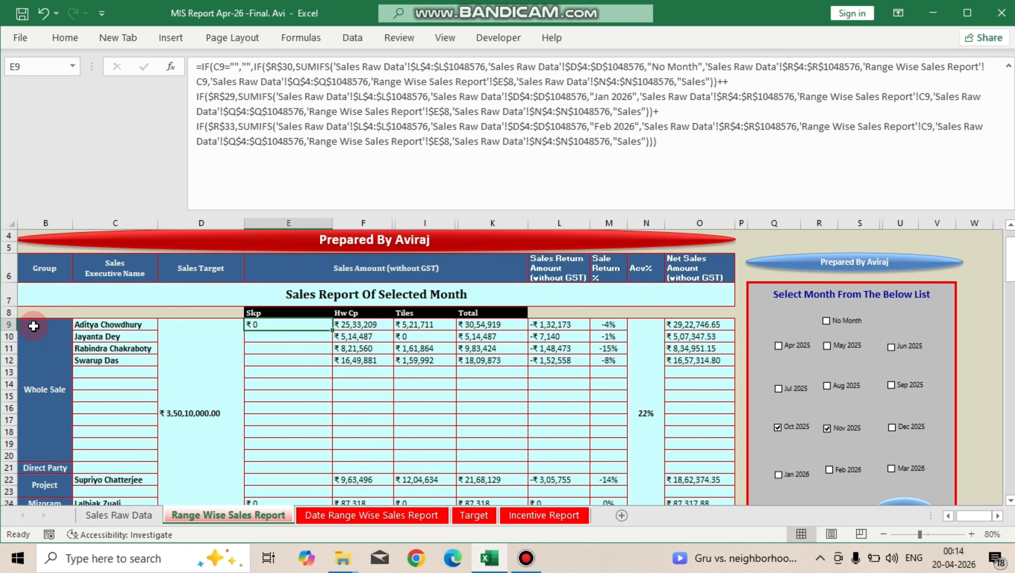
Step: On the Sales Raw Data sheet, collapse the formula bar to one line and reapply filters to header row 4
left_click(138, 515)
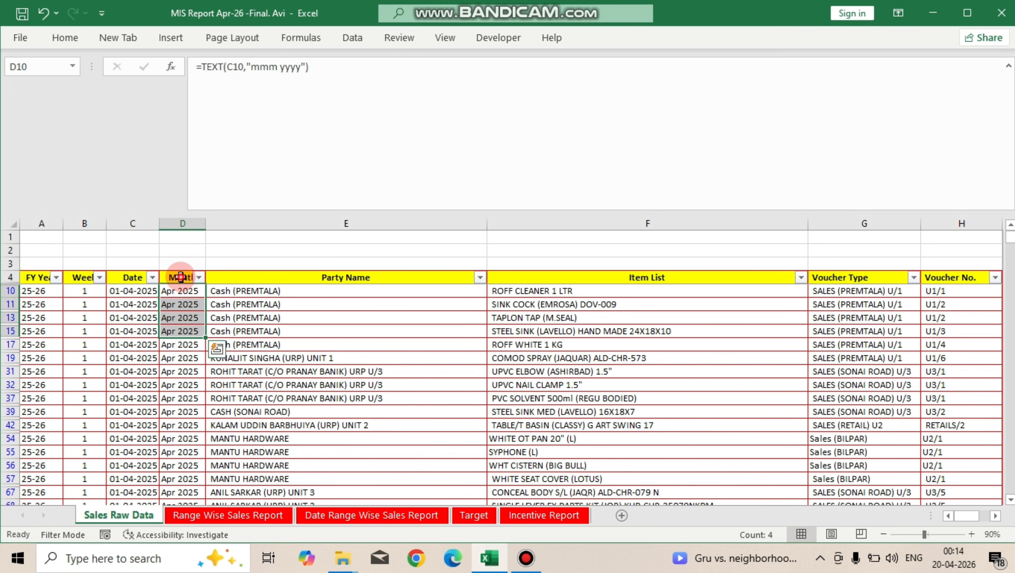
left_click(192, 279)
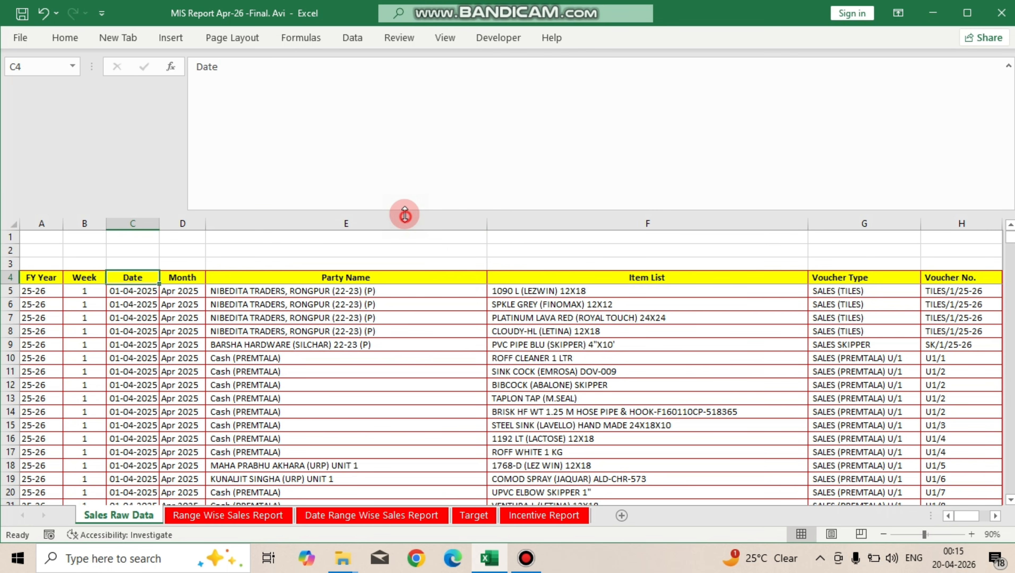
left_click_drag(404, 214, 389, 61)
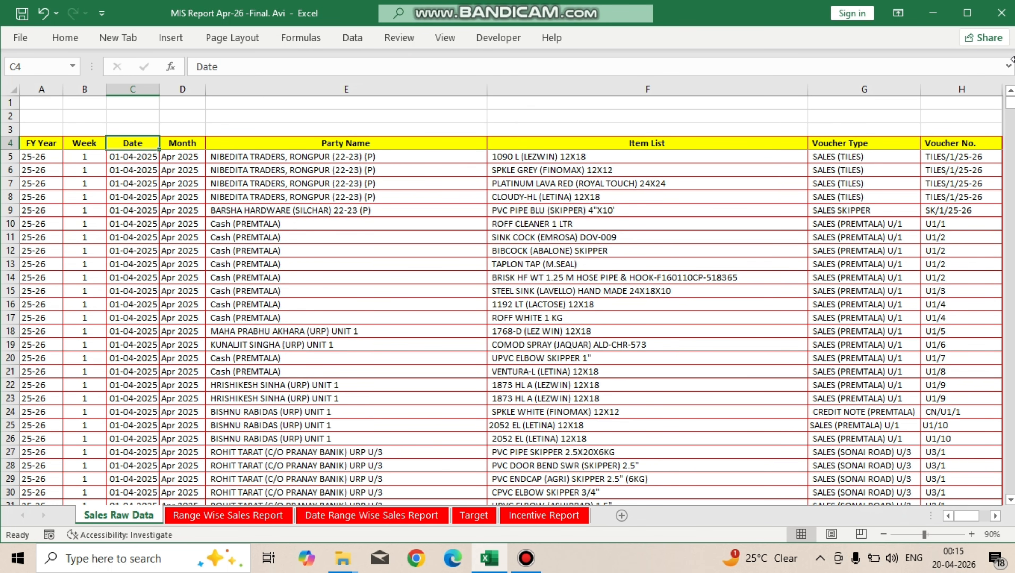
key("shift+space")
key("ctrl+shift+l")
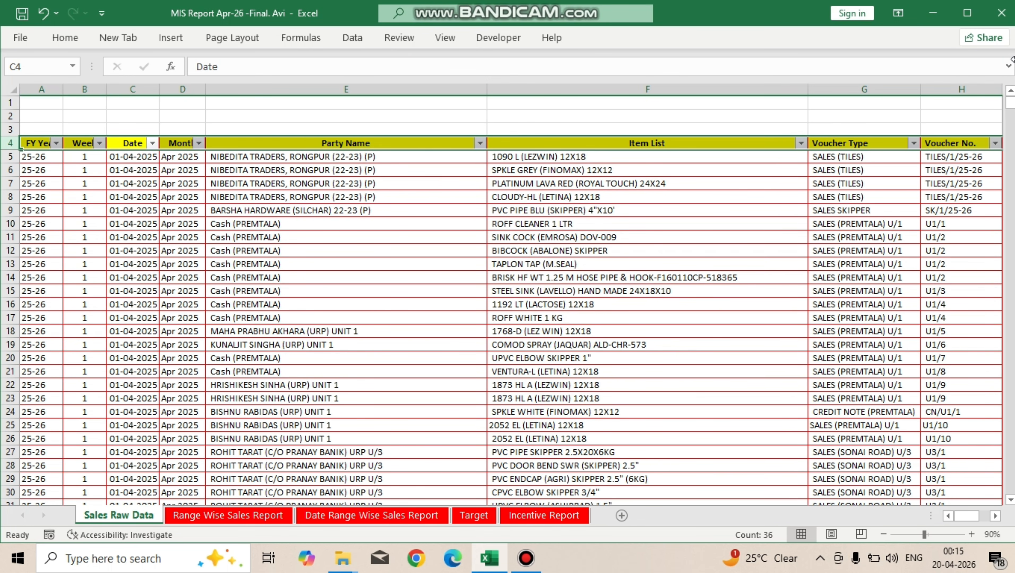
Step: Filter the Month column of the raw data to Apr 2025 only
key("shift+BackSpace")
key("alt")
key("Right")
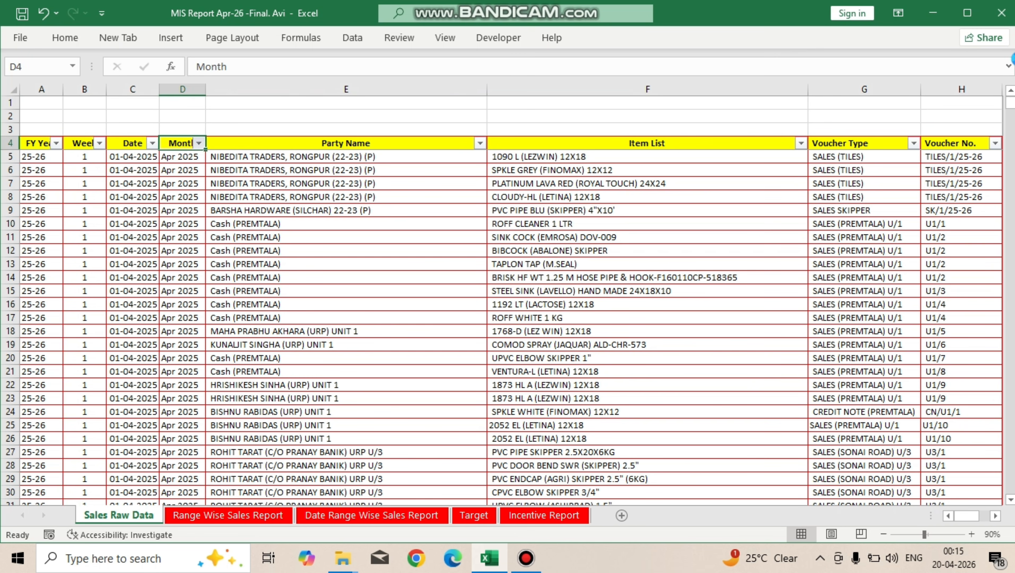
key("alt+Down")
key("Up")
key("Up")
key("space")
key("Down")
key("space")
key("Return")
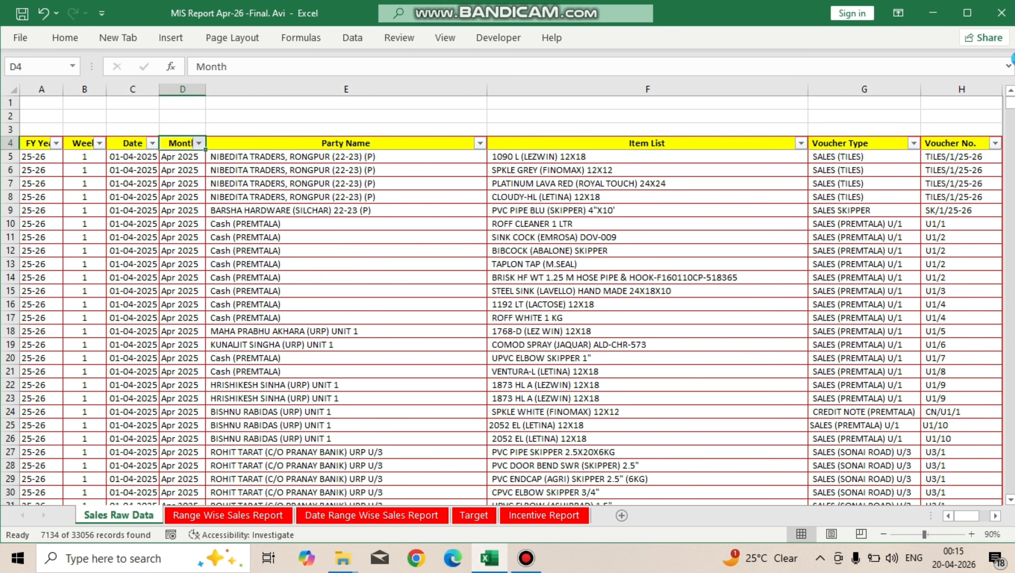
Step: Set the date in C5 to 01-01-2026 and copy it down all the filtered rows of the Date column
key("Left")
key("Down")
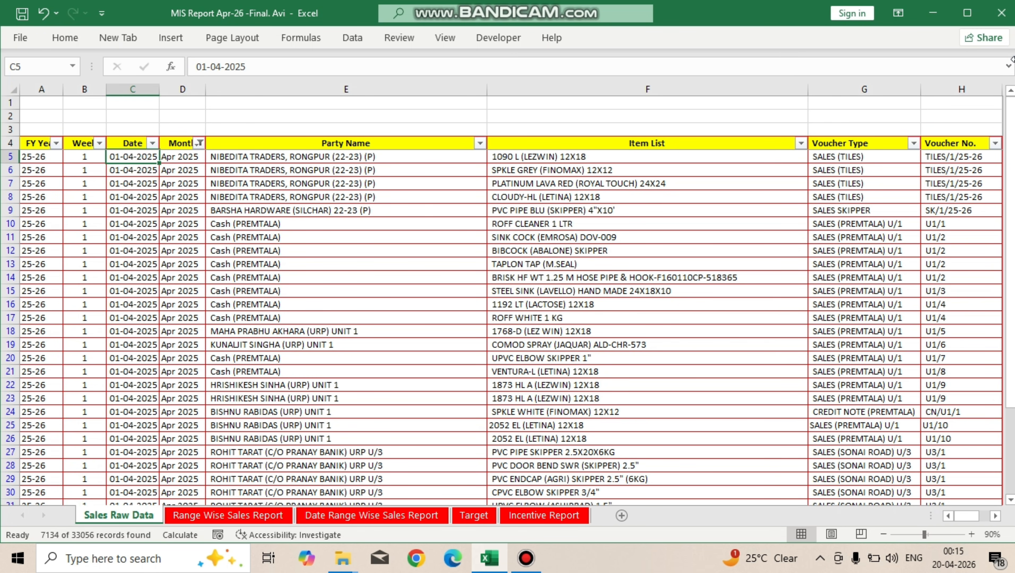
key("F2")
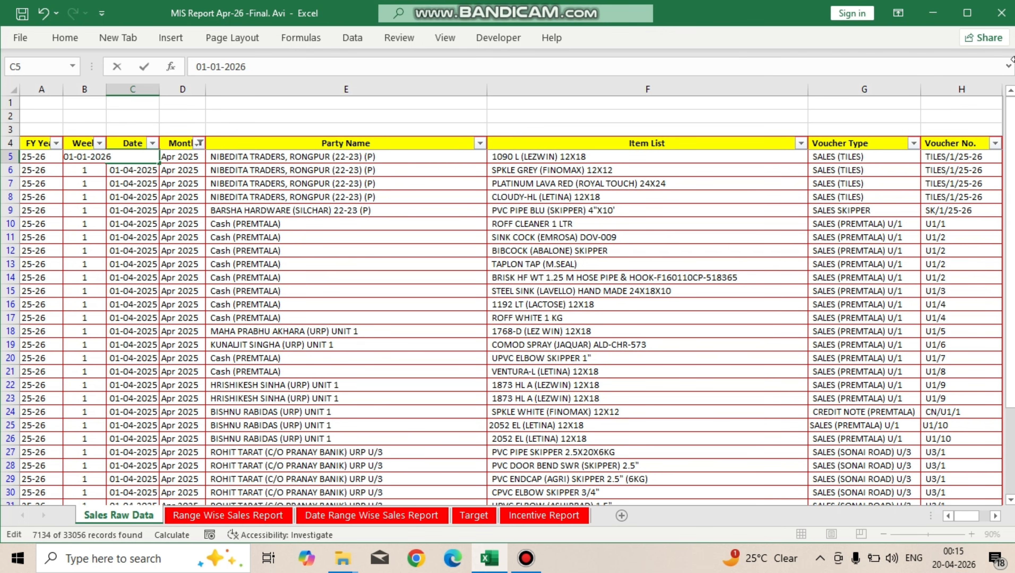
key("ctrl+Return")
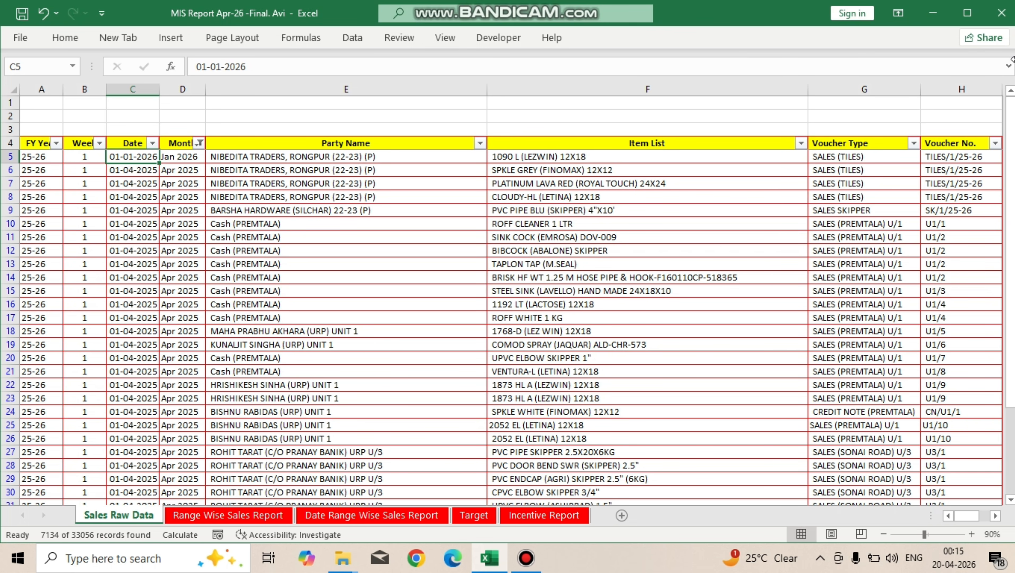
key("ctrl+c")
key("ctrl+shift+Down")
key("ctrl+v")
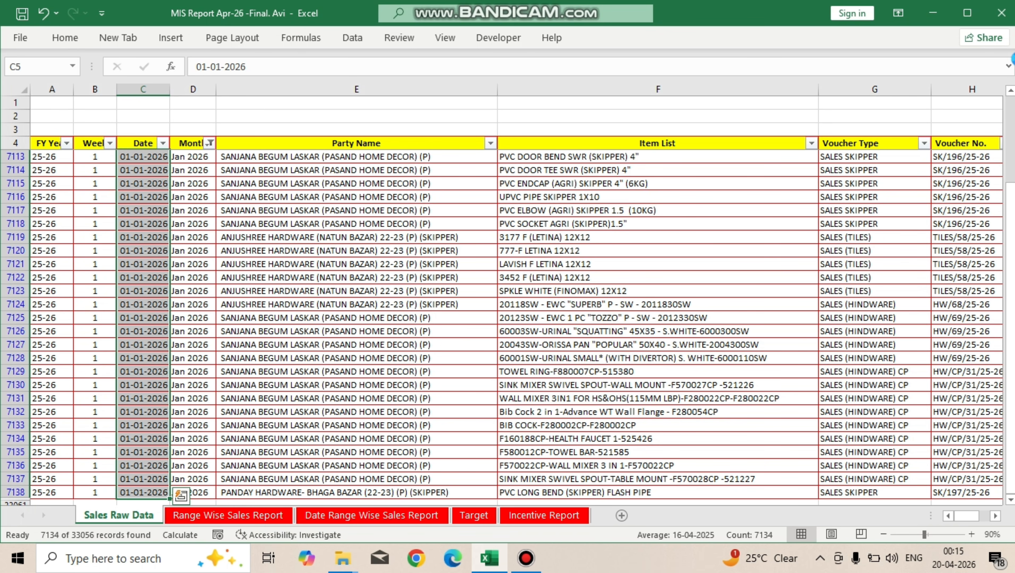
Step: Re-enter the month-text formula =TEXT(C5,"mmm yyyy") in cell D5 of the Month column
key("Up")
key("Down")
key("Right")
key("Down")
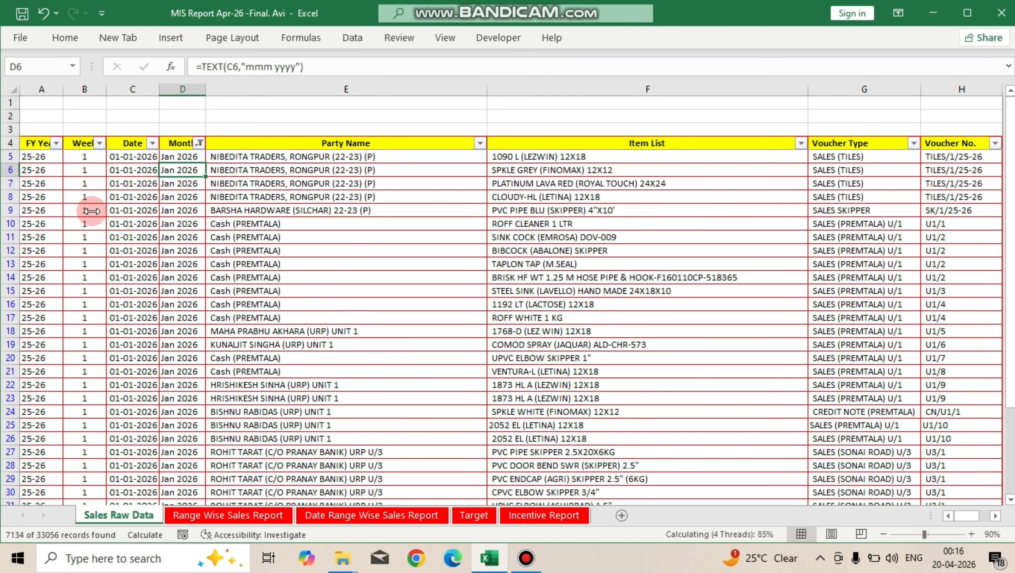
key("Up")
key("Up")
key("Down")
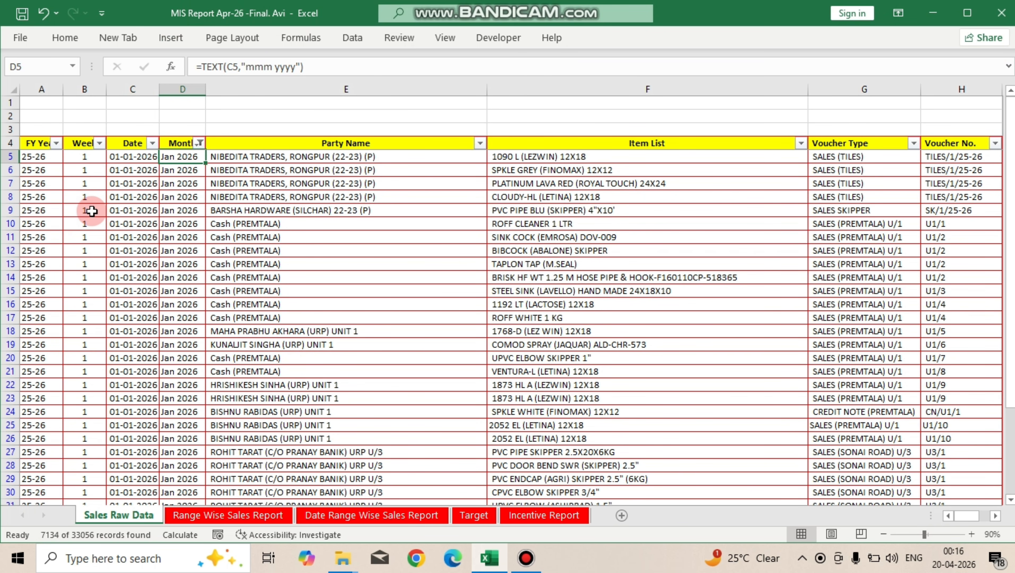
type("=te")
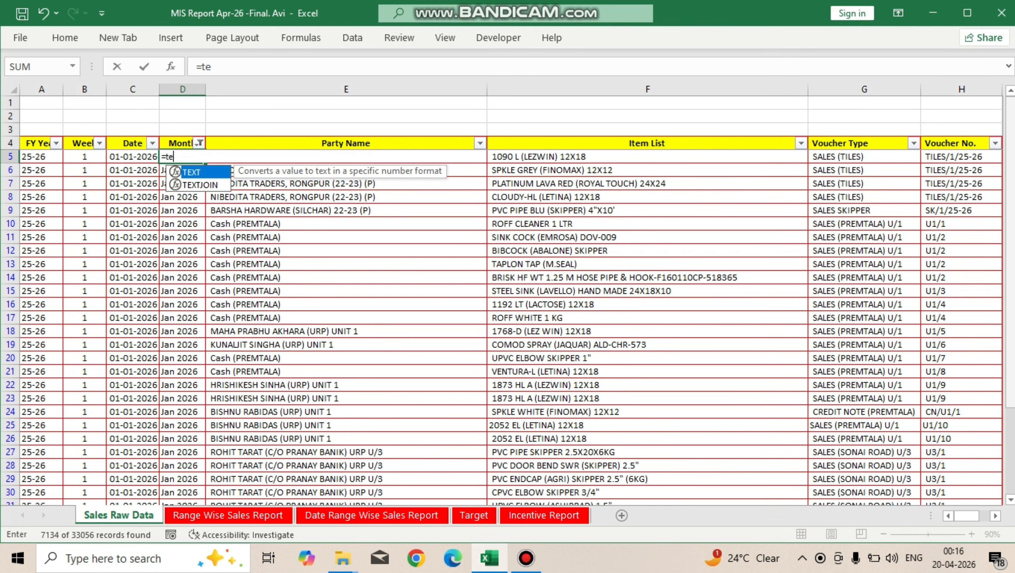
key("Tab")
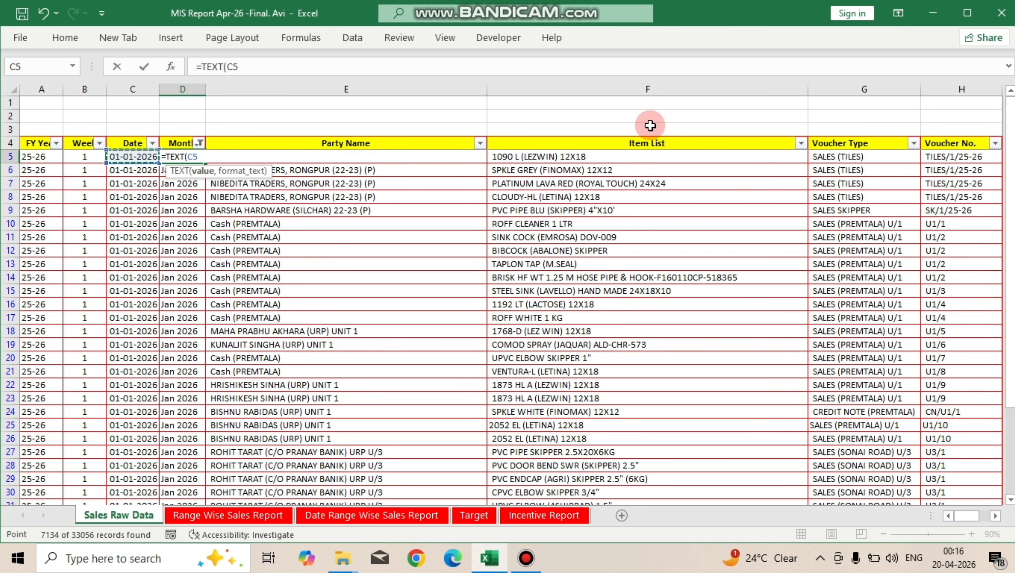
left_click(132, 157)
type(",\"mmm yyyy")
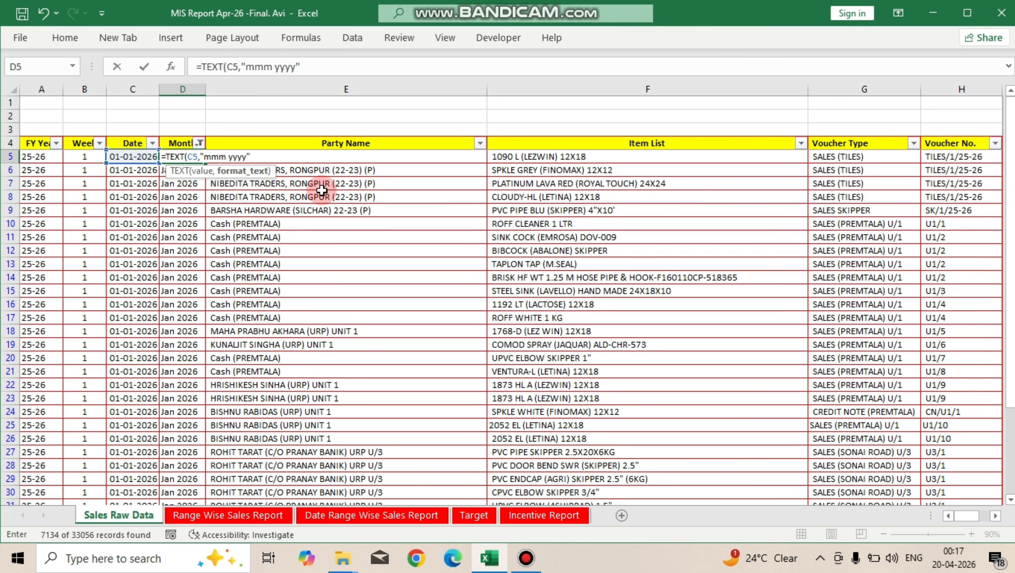
type(")")
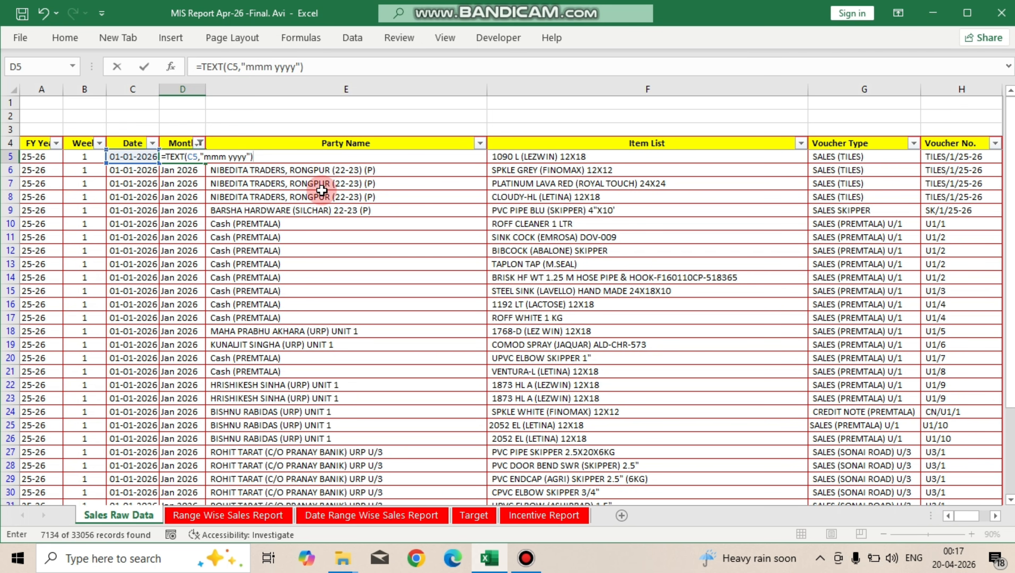
key("ctrl+Return")
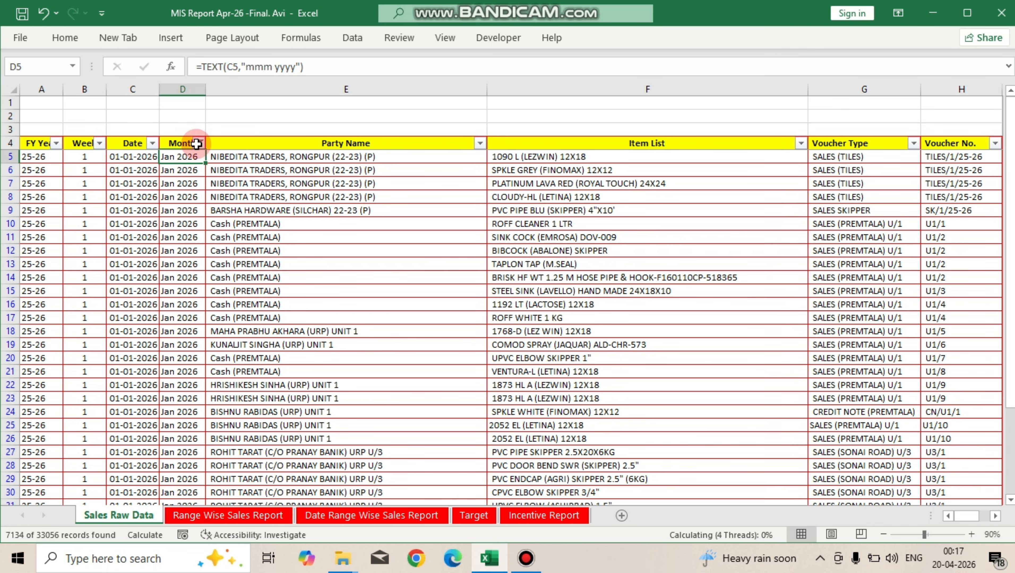
Step: Filter the Month column of the raw data to May 2025 only
left_click(197, 144)
left_click(69, 349)
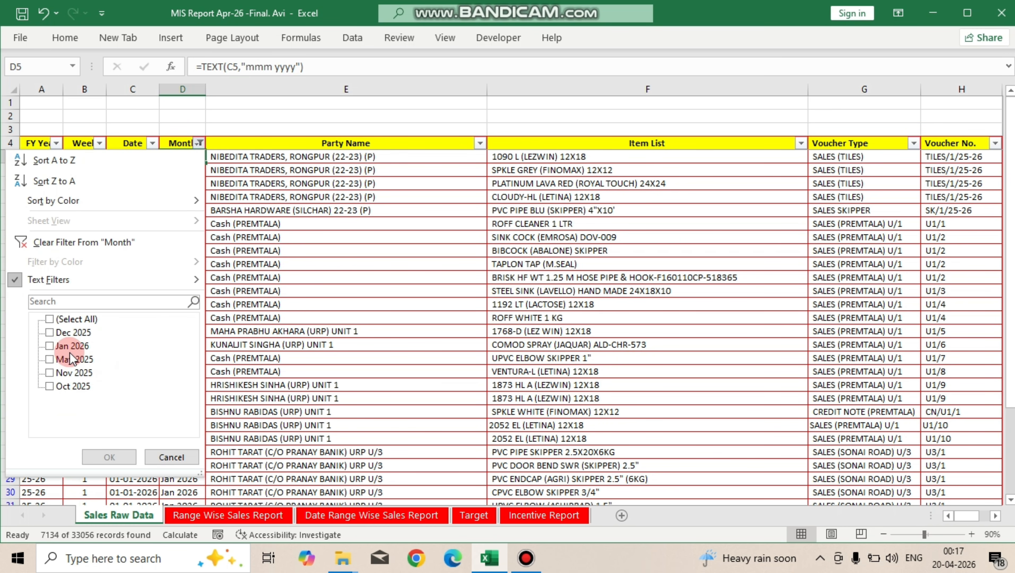
left_click(70, 360)
left_click(109, 457)
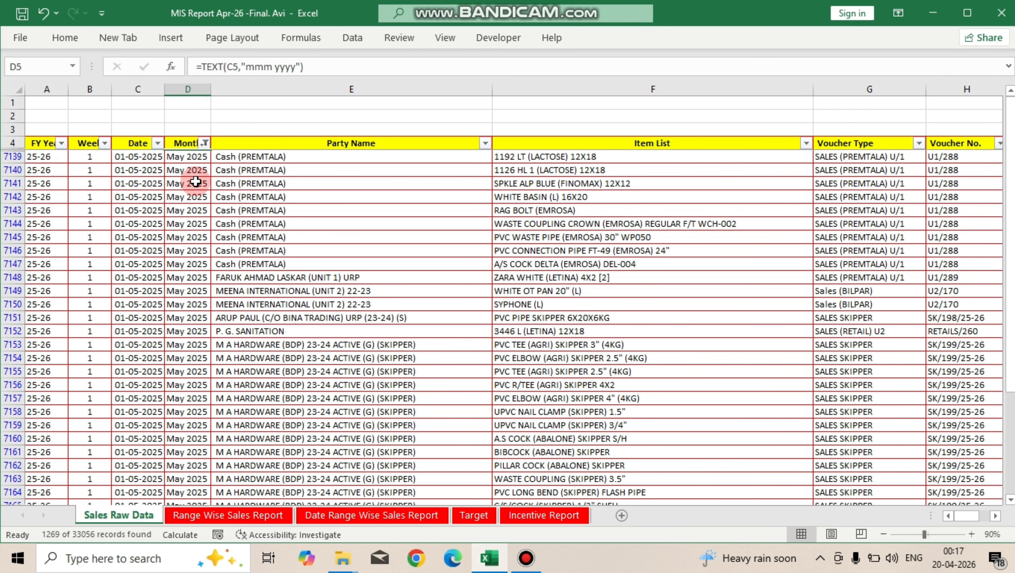
Step: Set the date in C7139 to 01-02-2026 and copy it down all the filtered rows of the Date column
key("Down")
key("Left")
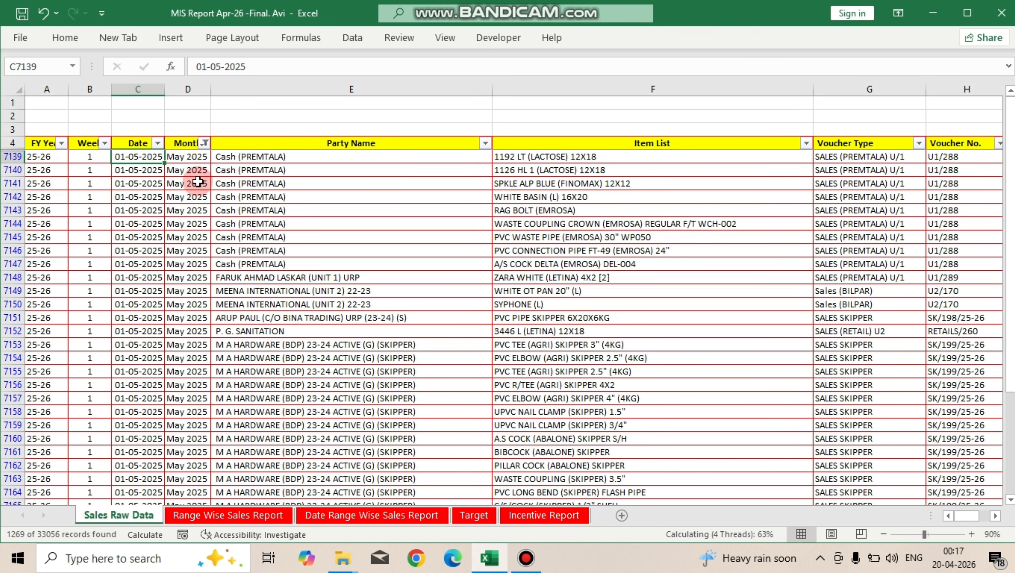
type("1-0")
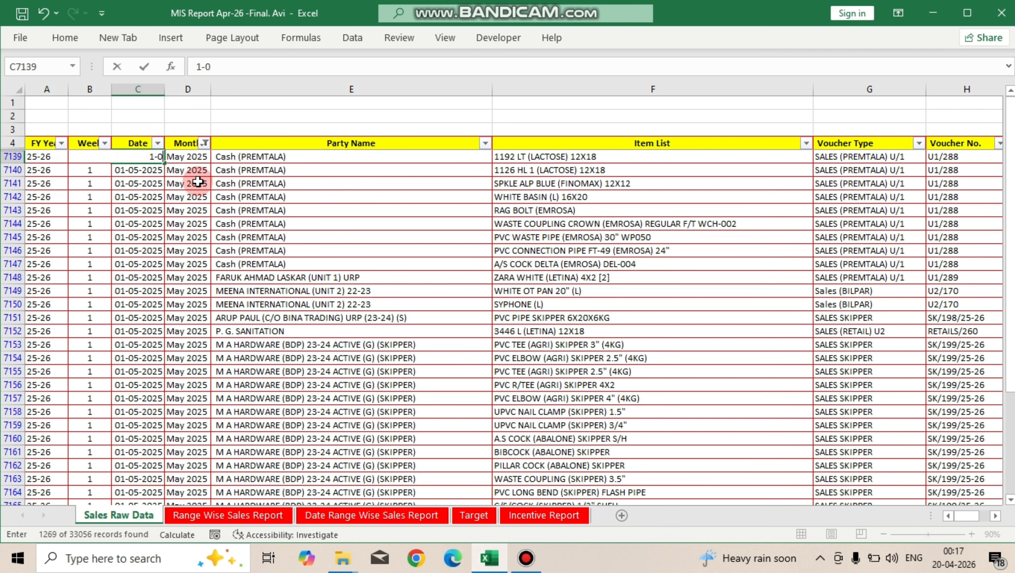
key("ctrl+Return")
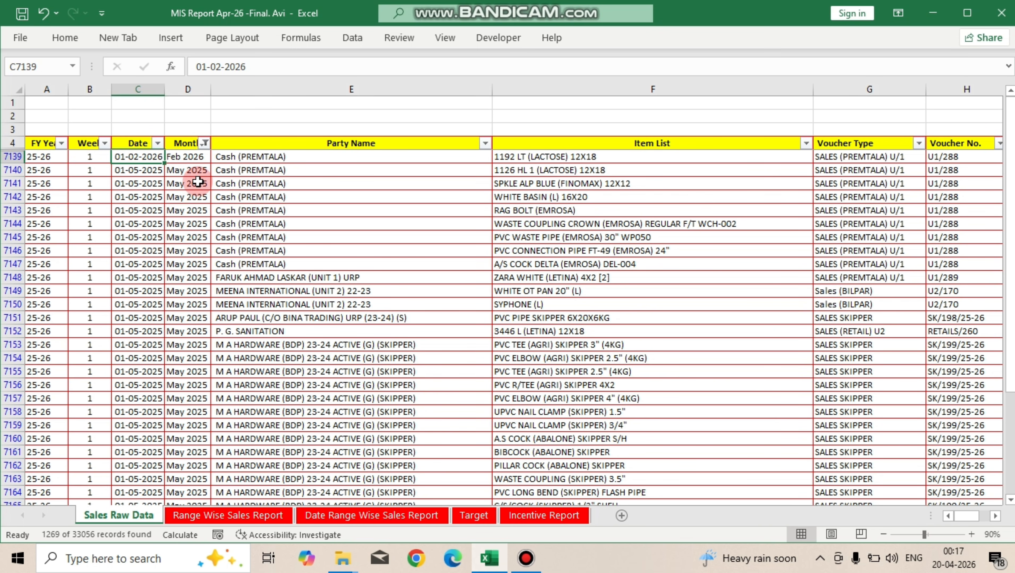
key("ctrl+c")
key("ctrl+shift+Down")
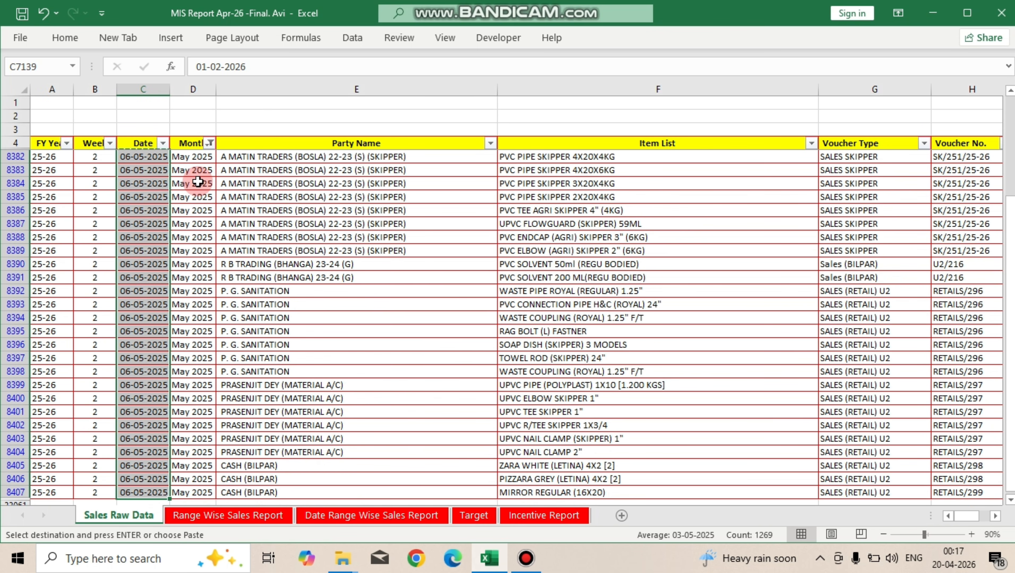
key("Return")
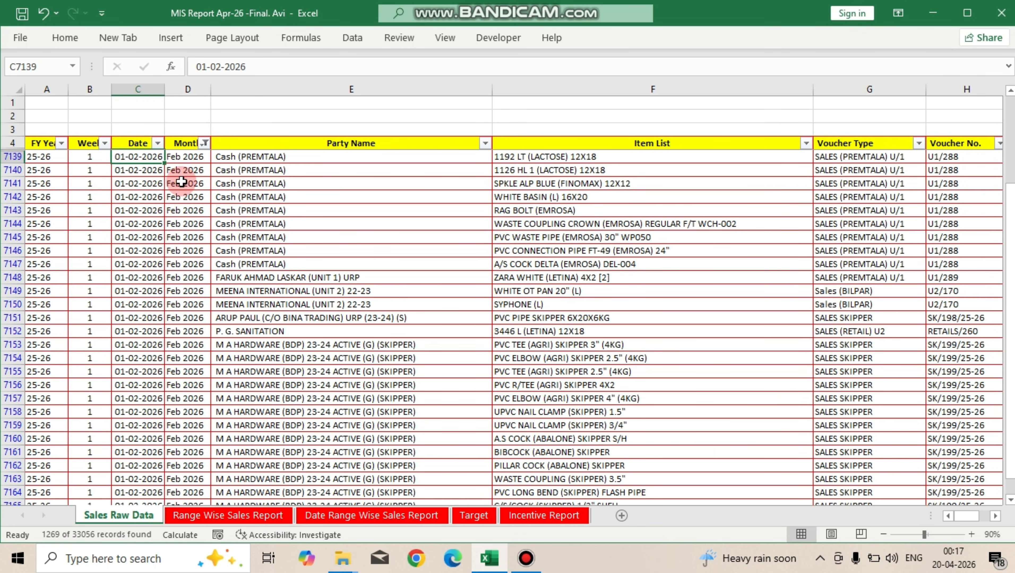
Step: On the Range Wise Sales Report sheet, test E9 by toggling the Jan 2026, Feb 2026 and No Month checkboxes below the month panel, leaving all three cleared
left_click(242, 518)
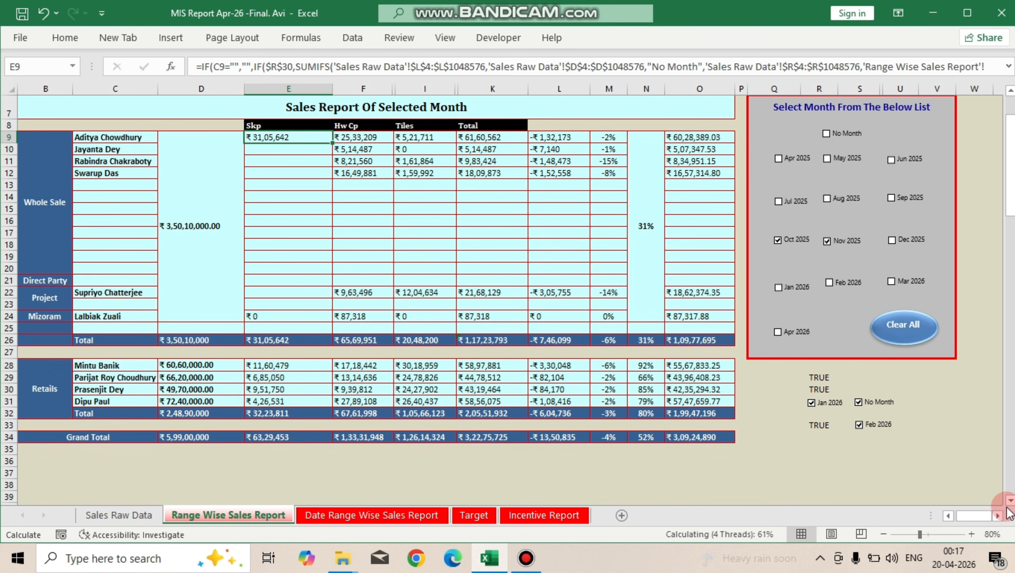
left_click(822, 415)
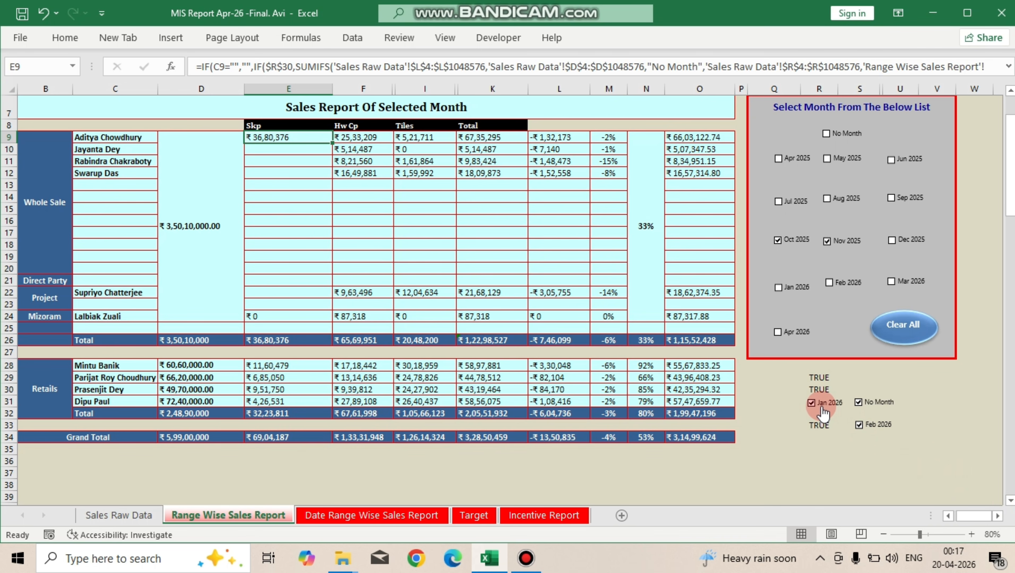
left_click(822, 408)
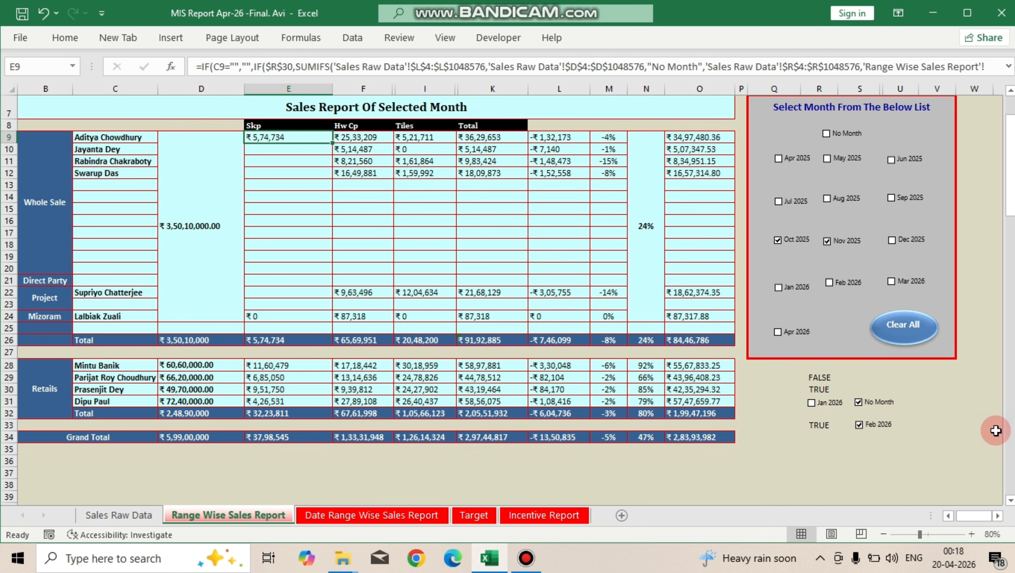
left_click(874, 428)
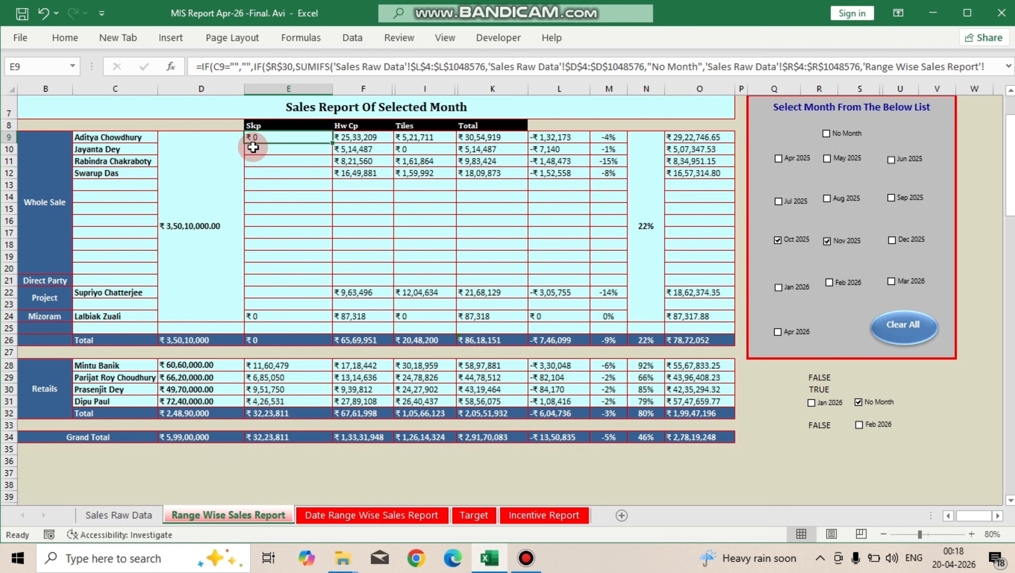
left_click(811, 403)
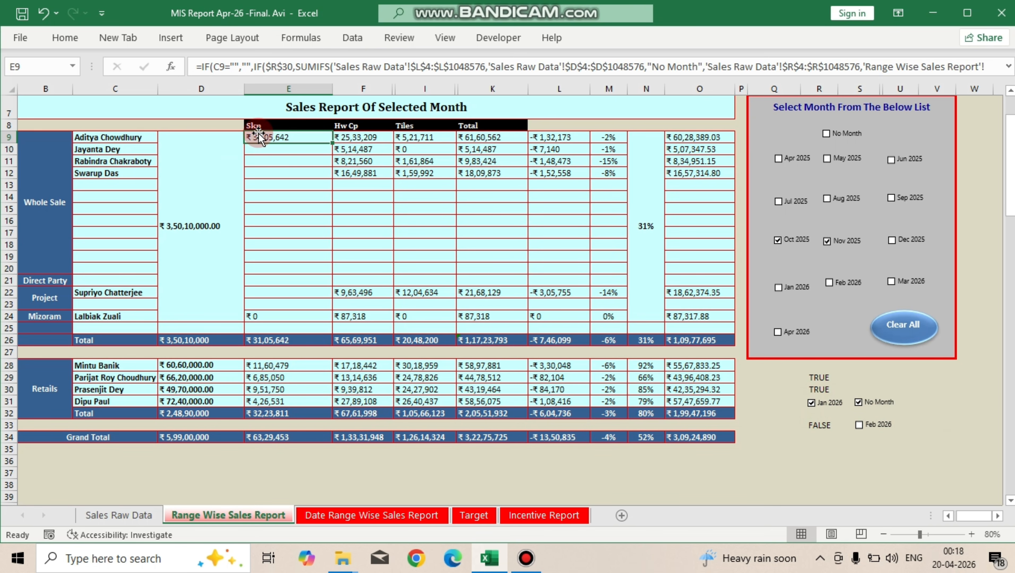
left_click(857, 404)
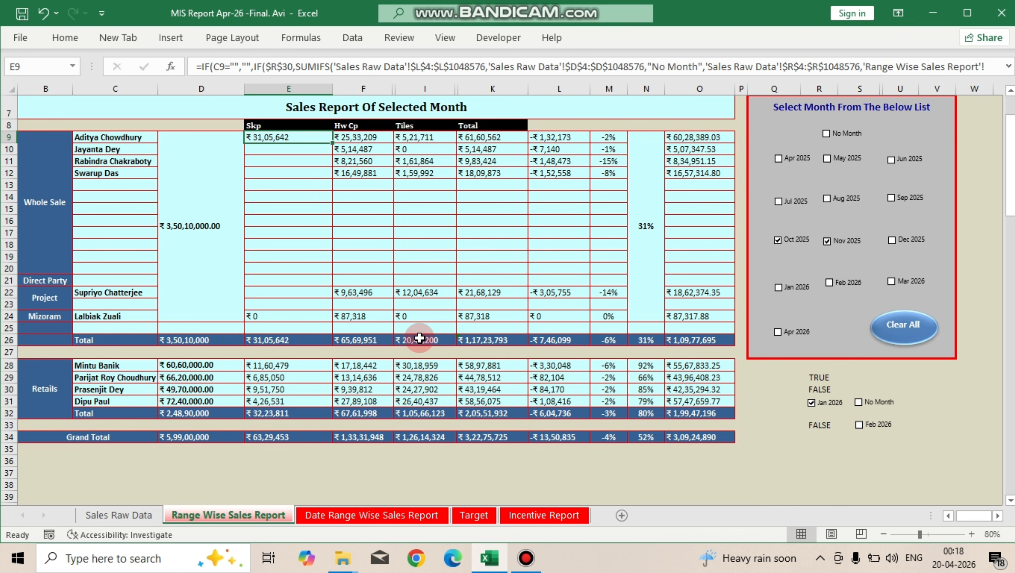
left_click(811, 403)
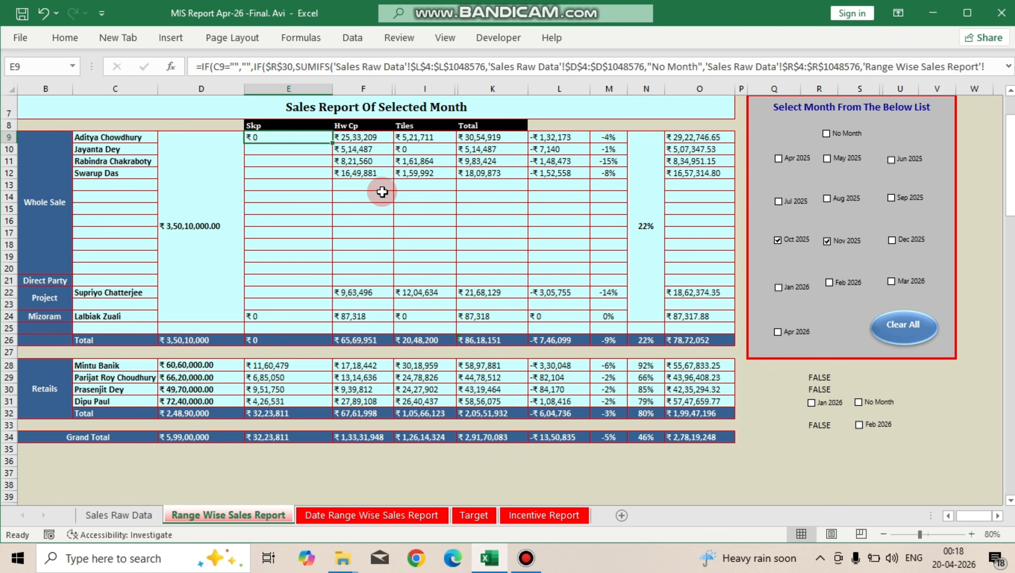
left_click(871, 408)
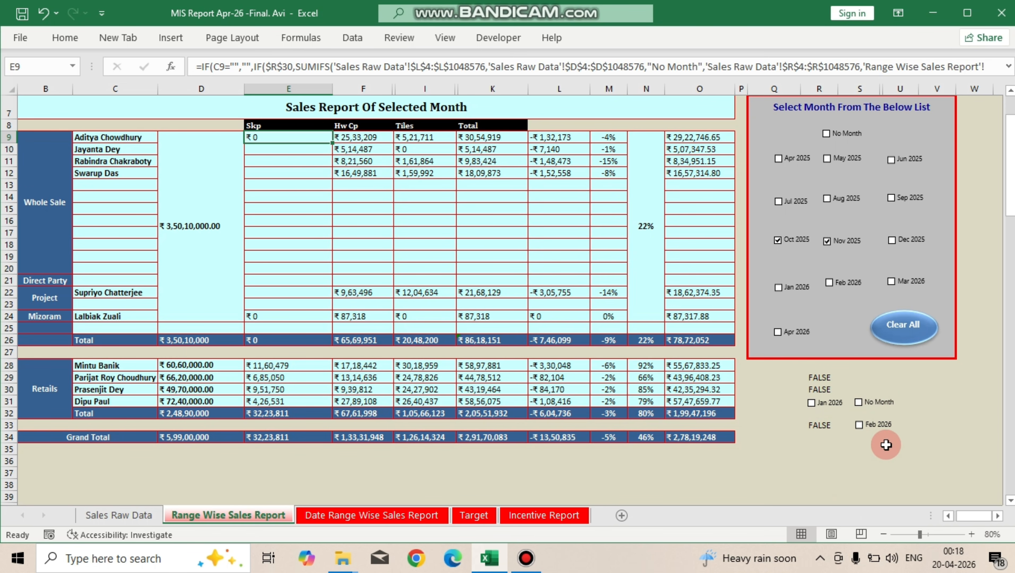
Step: Copy the E9 formula down the Skp column through E23
key("ctrl+c")
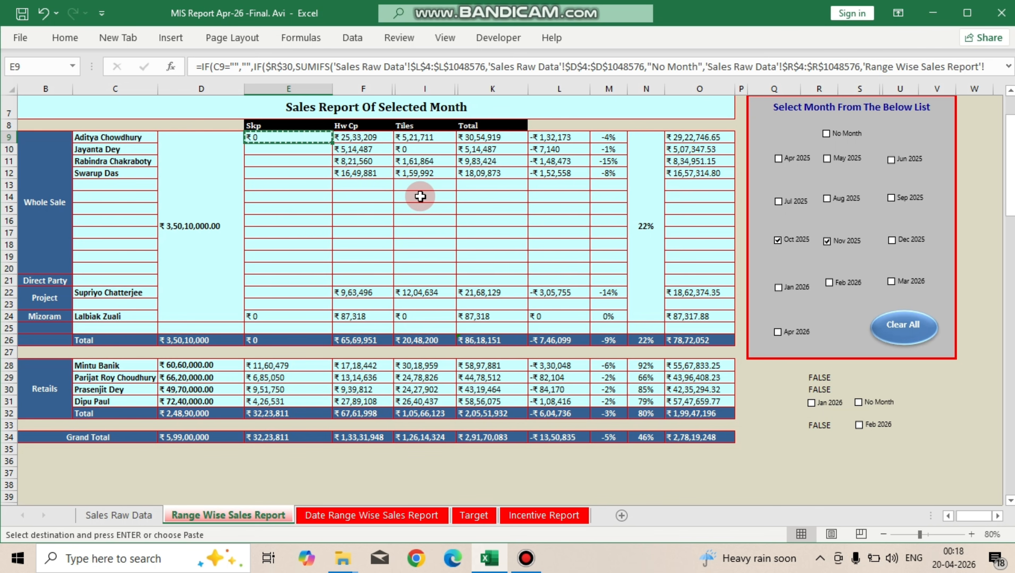
key("ctrl+shift+Down")
key("shift+Up")
key("ctrl+v")
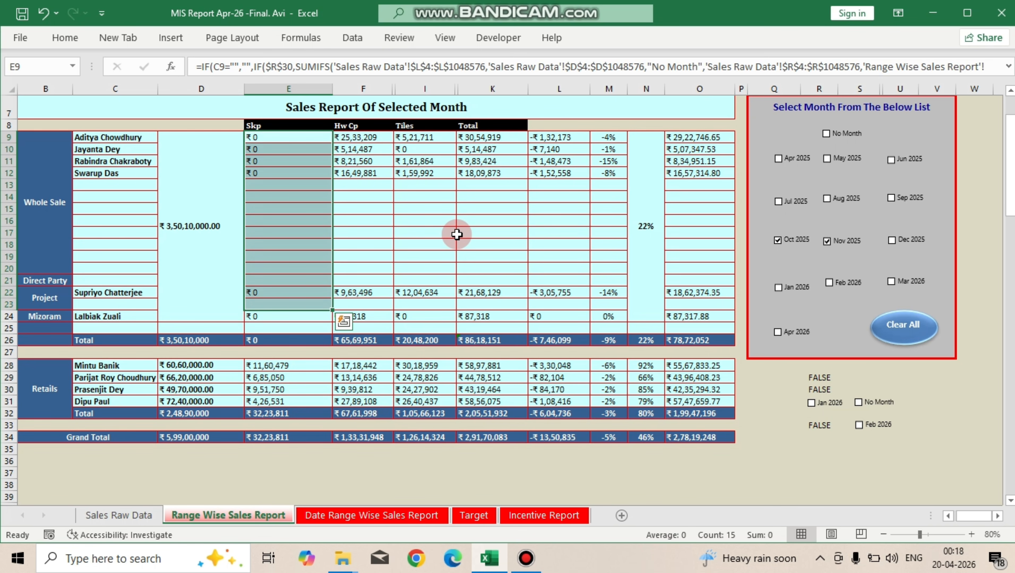
key("shift+Up")
key("shift+Up")
key("shift+Up")
key("shift+Up")
key("shift+Up")
key("shift+Up")
key("shift+Up")
key("shift+Up")
key("shift+Up")
key("shift+Up")
key("shift+Up")
key("shift+Up")
key("shift+Up")
key("shift+Up")
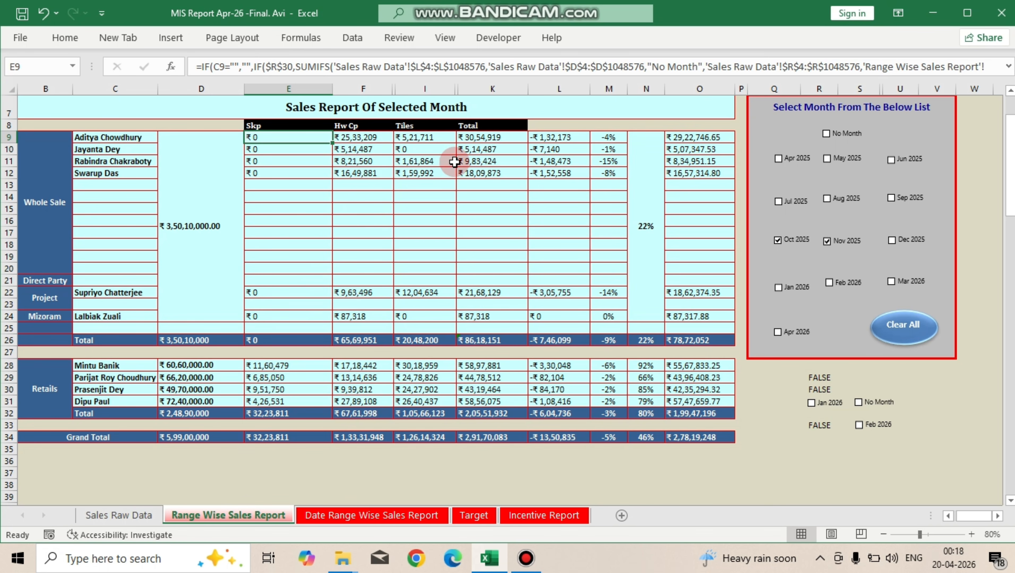
Step: Delete the existing Hw Cp formulas in F9:F23
left_click(352, 138)
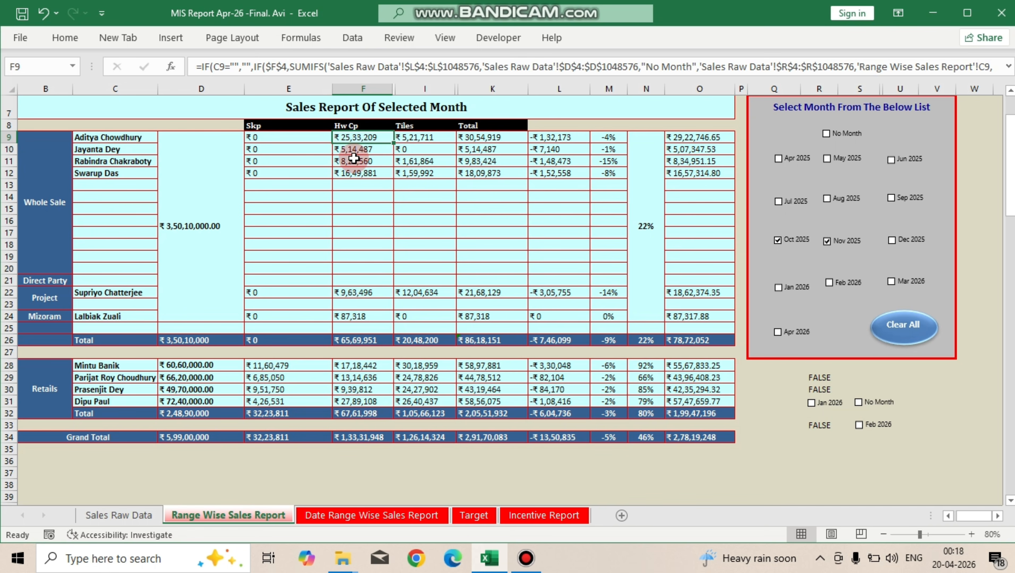
key("ctrl+shift+Down")
key("shift+Up")
key("shift+Up")
key("shift+Up")
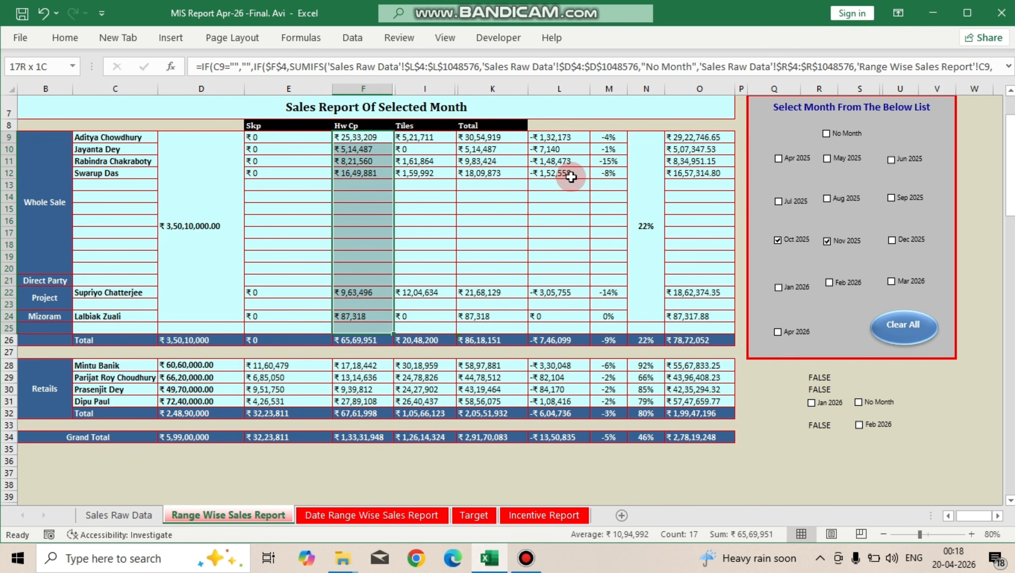
key("Delete")
key("Up")
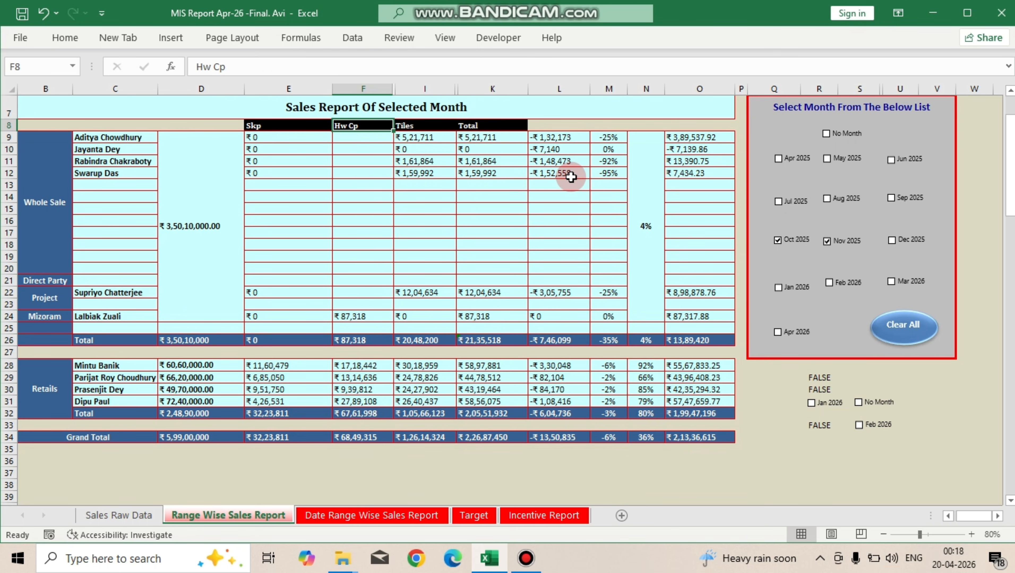
Step: Delete the existing Tiles formulas in I9:I23
key("Right")
key("Down")
key("shift+Down")
key("shift+Down")
key("shift+Down")
key("shift+Down")
key("shift+Down")
key("shift+Down")
key("shift+Down")
key("shift+Down")
key("shift+Down")
key("shift+Down")
key("shift+Down")
key("shift+Down")
key("shift+Down")
key("shift+Down")
key("shift+Down")
key("shift+Down")
key("shift+Up")
key("shift+Up")
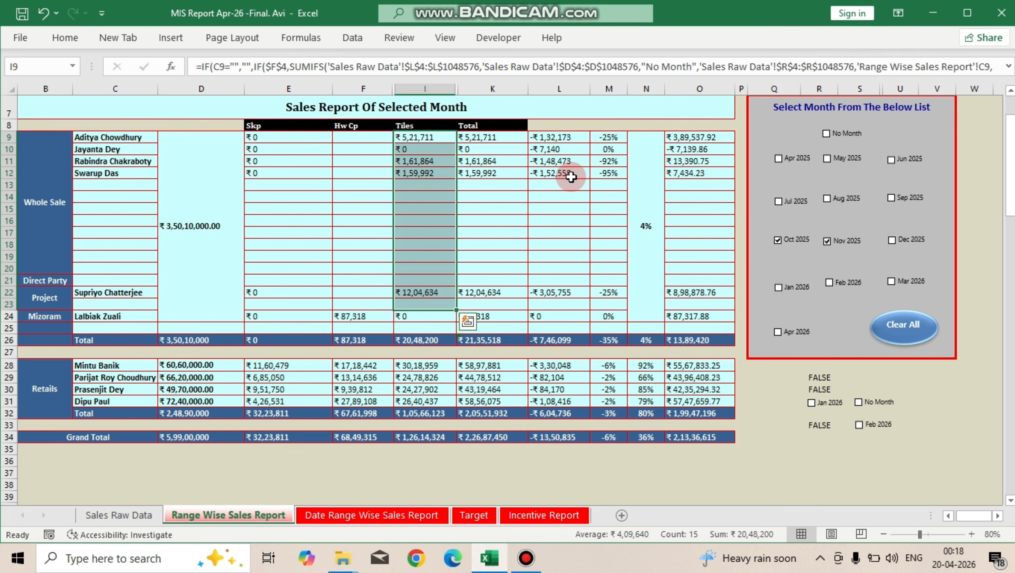
key("Delete")
Step: Copy the full text of the E9 Skp formula and paste it unchanged into F9 of the Hw Cp column
key("Left")
key("Left")
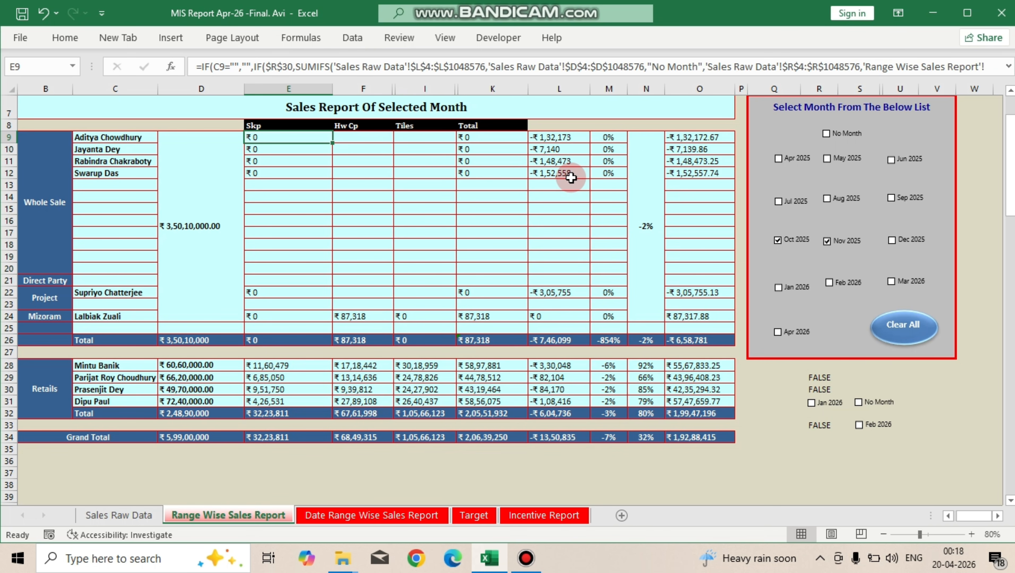
key("F2")
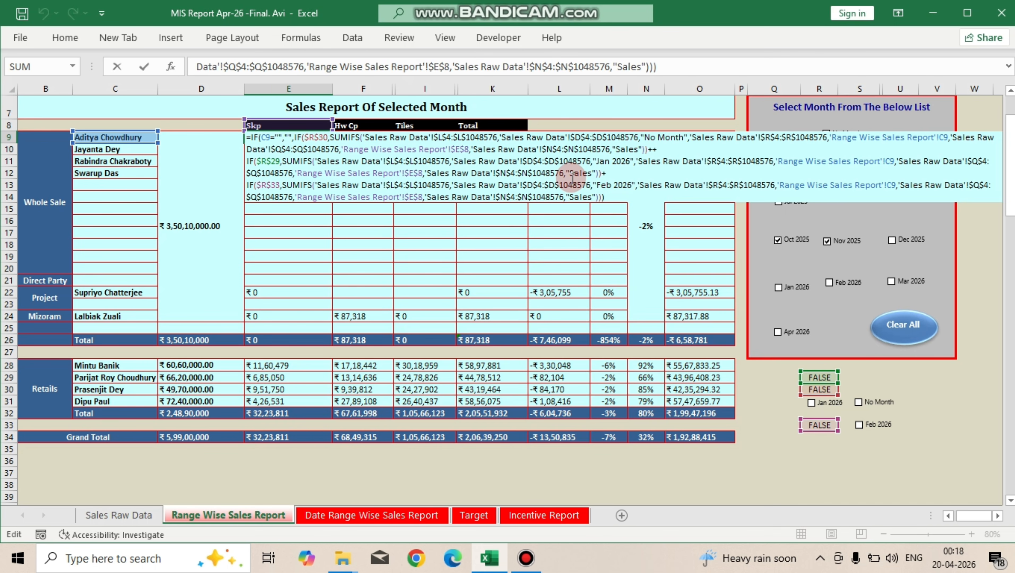
key("ctrl+a")
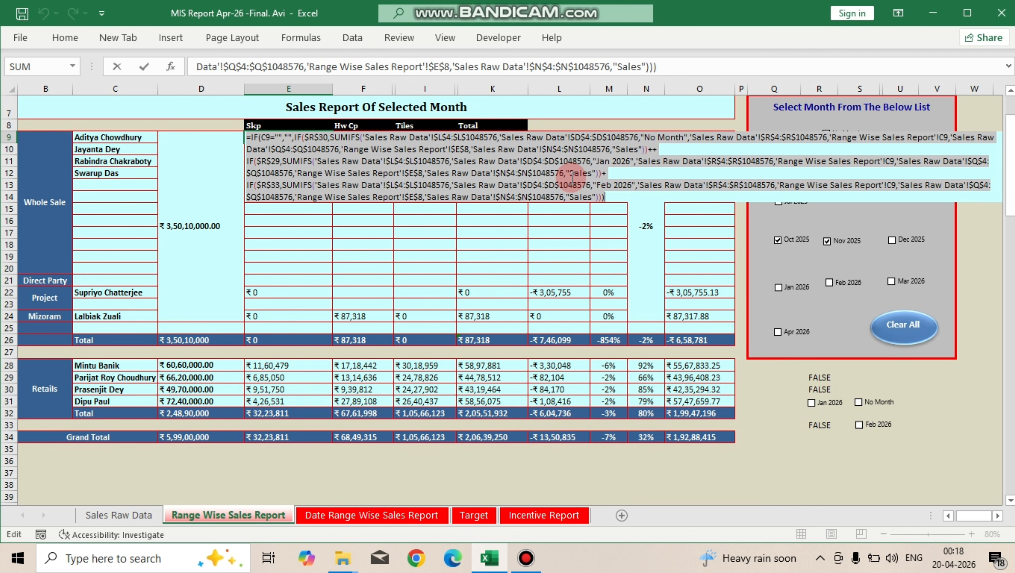
key("ctrl+Return")
left_click(356, 142)
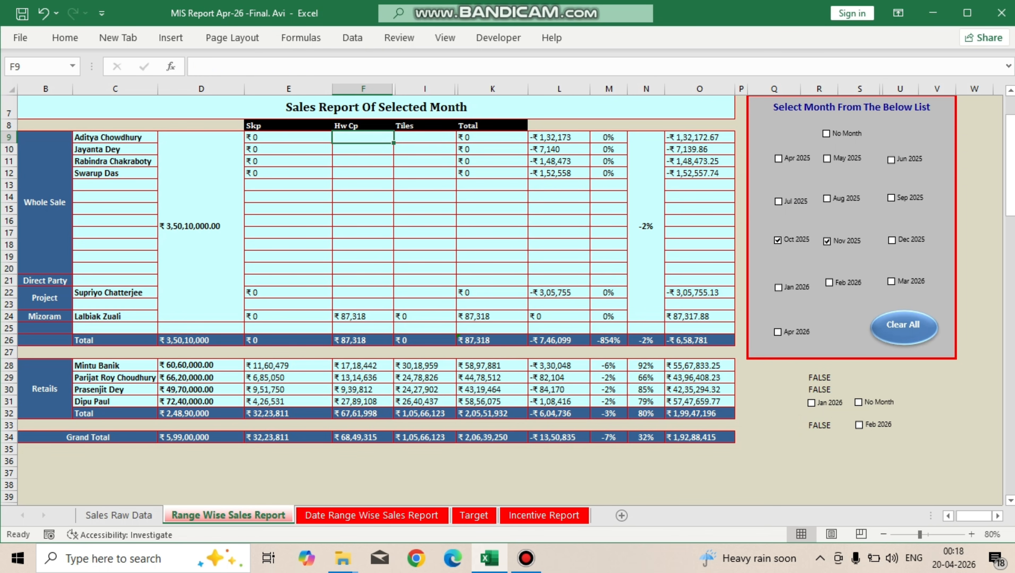
key("F2")
key("ctrl+v")
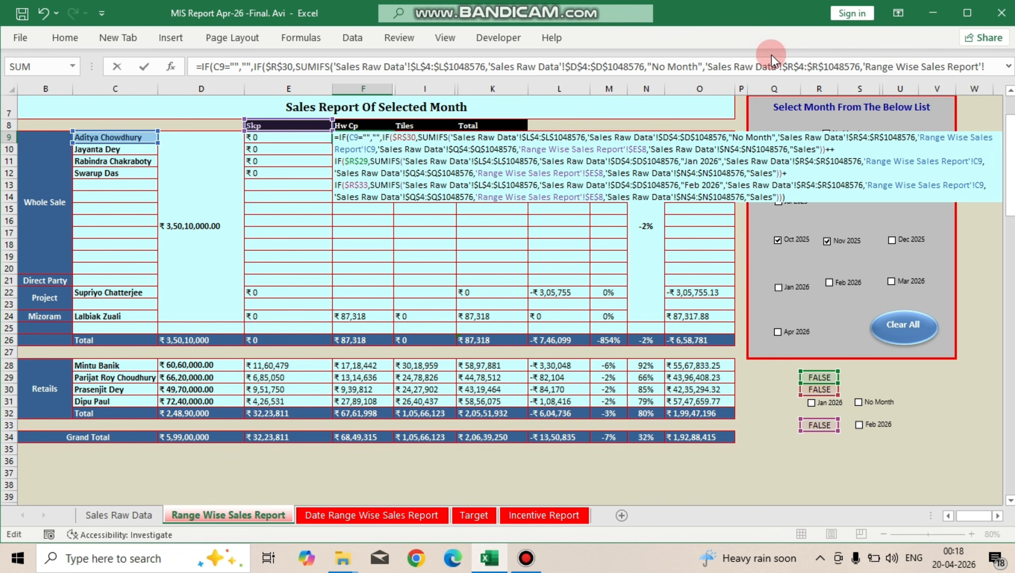
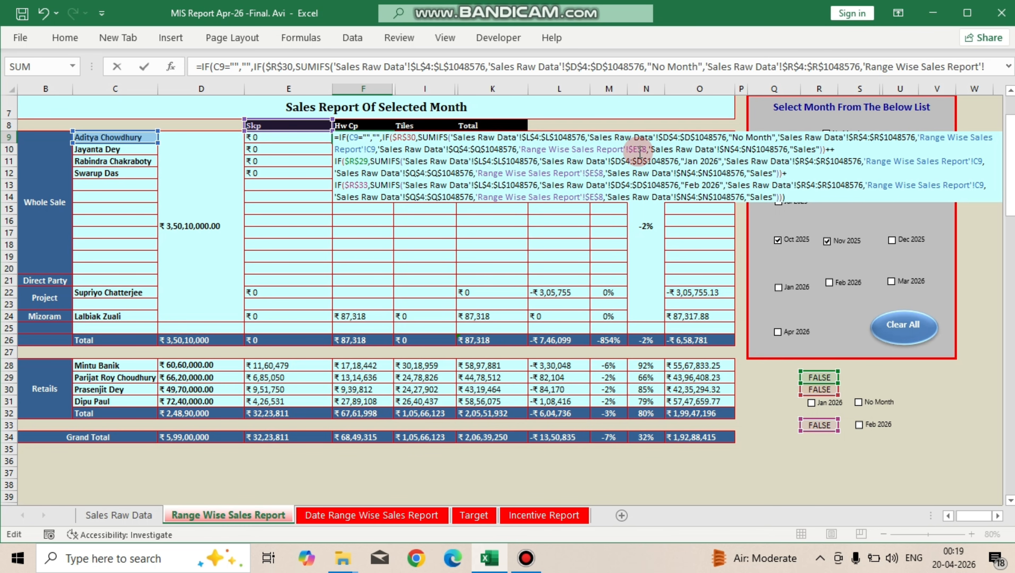
Step: In the F9 formula, change the segment reference $E$8 to $F$8 in all three SUMIFS parts
left_click(639, 149)
key("BackSpace")
type("f")
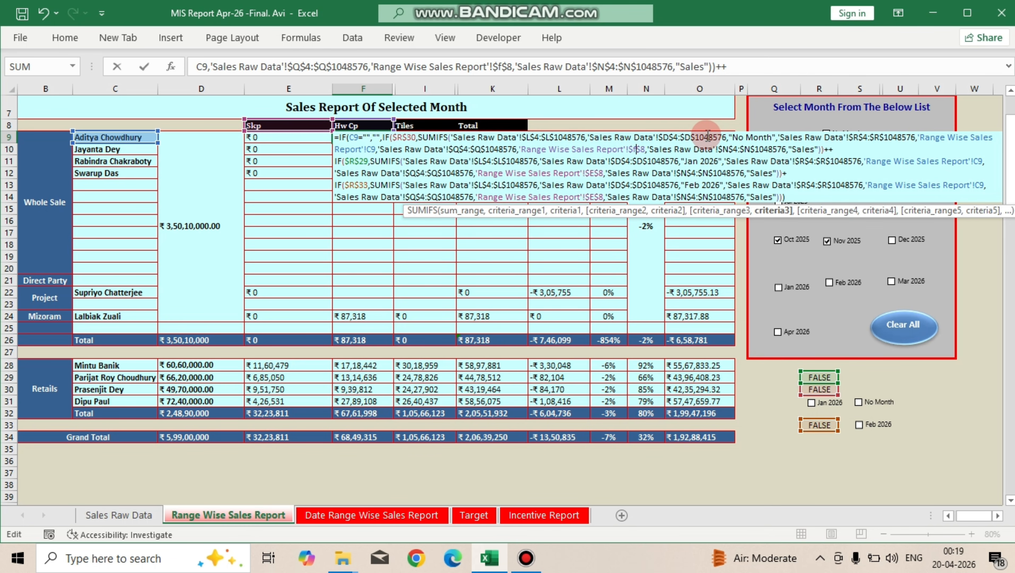
left_click(594, 173)
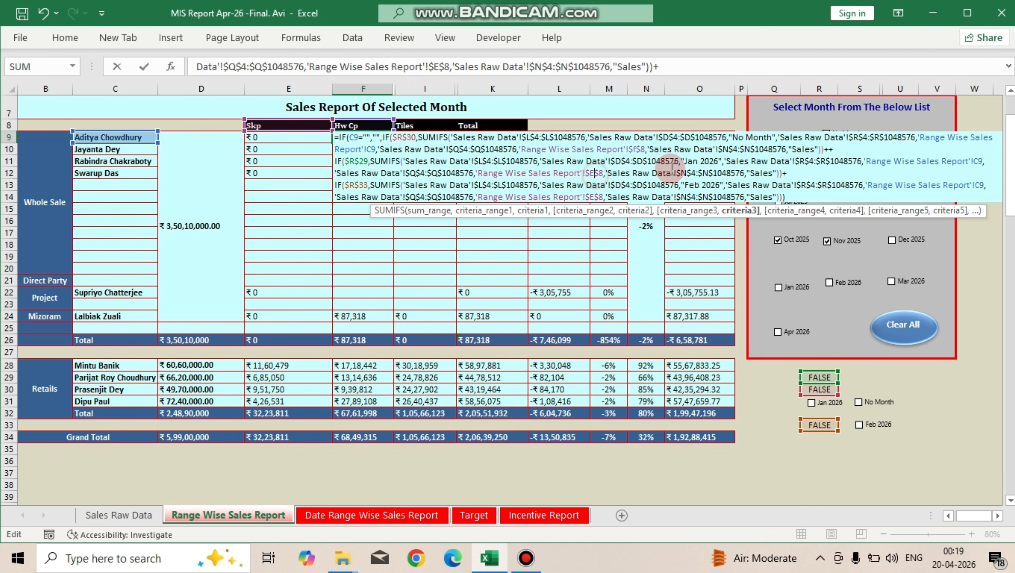
key("BackSpace")
type("f")
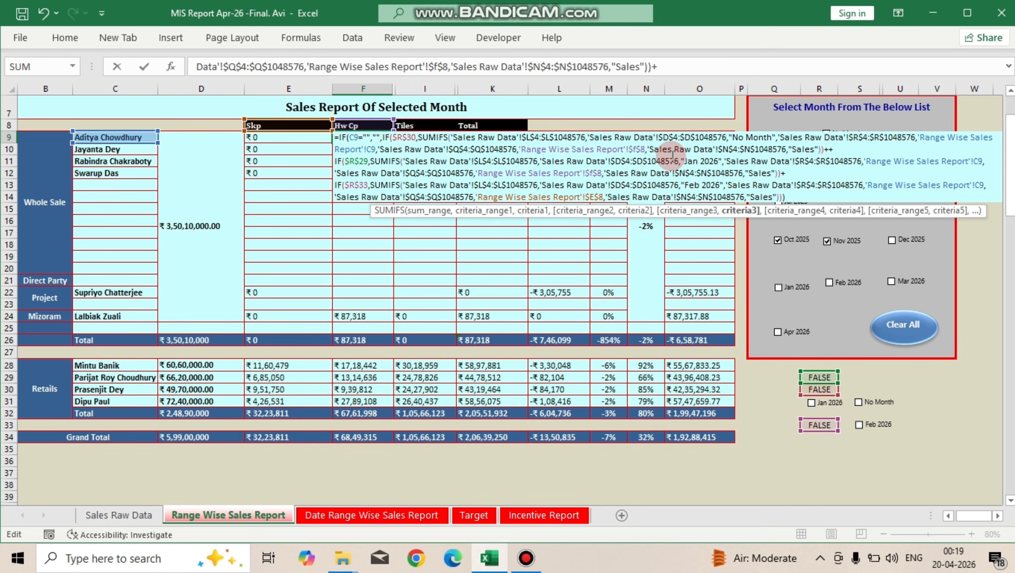
left_click_drag(673, 80, 655, 261)
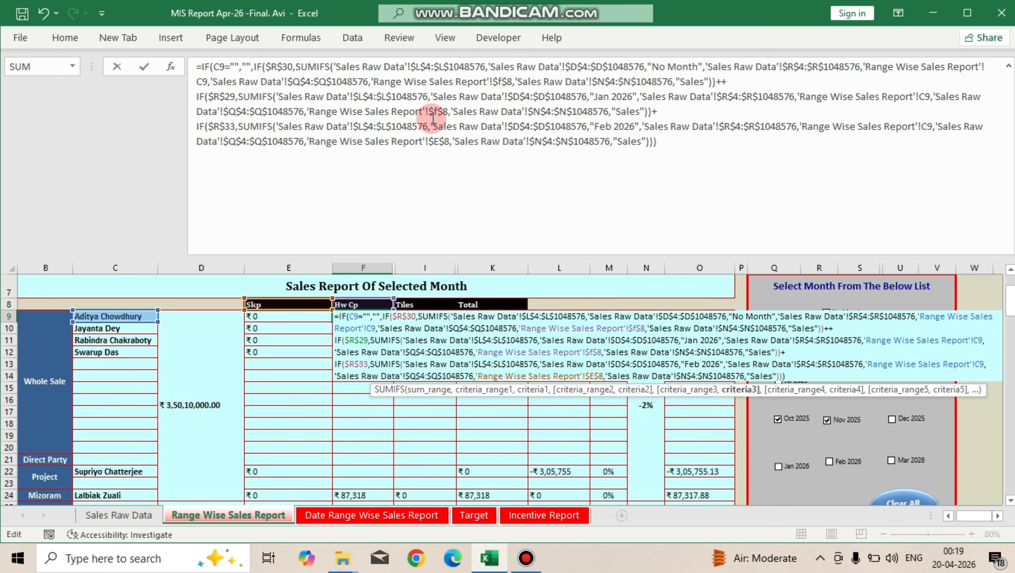
left_click(440, 141)
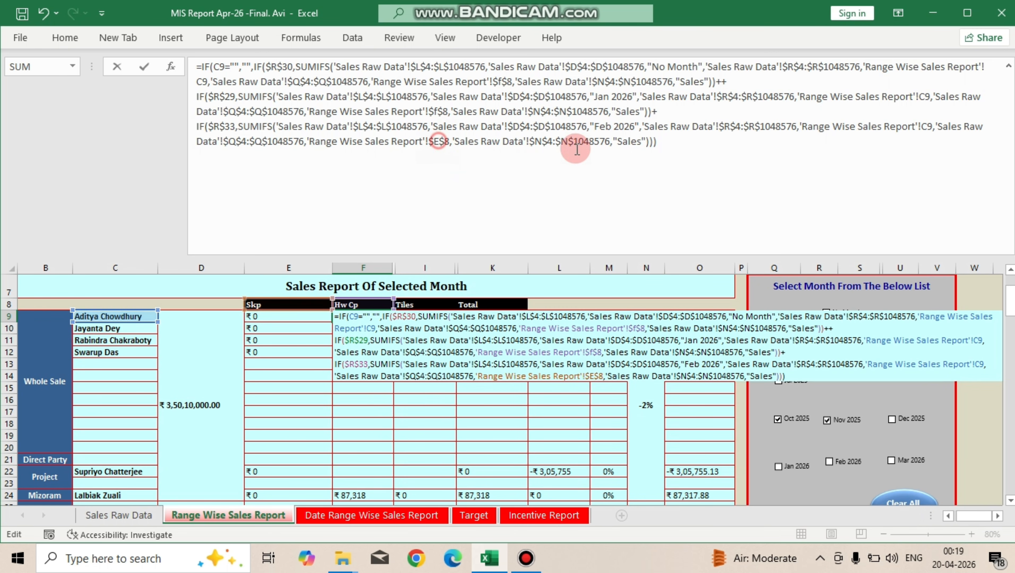
key("BackSpace")
type("f")
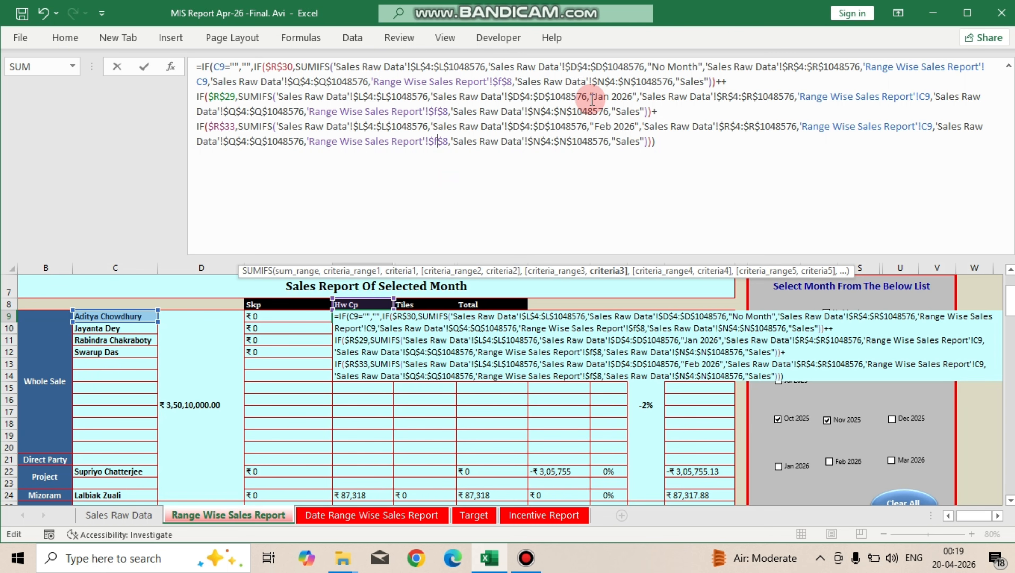
key("Return")
key("Up")
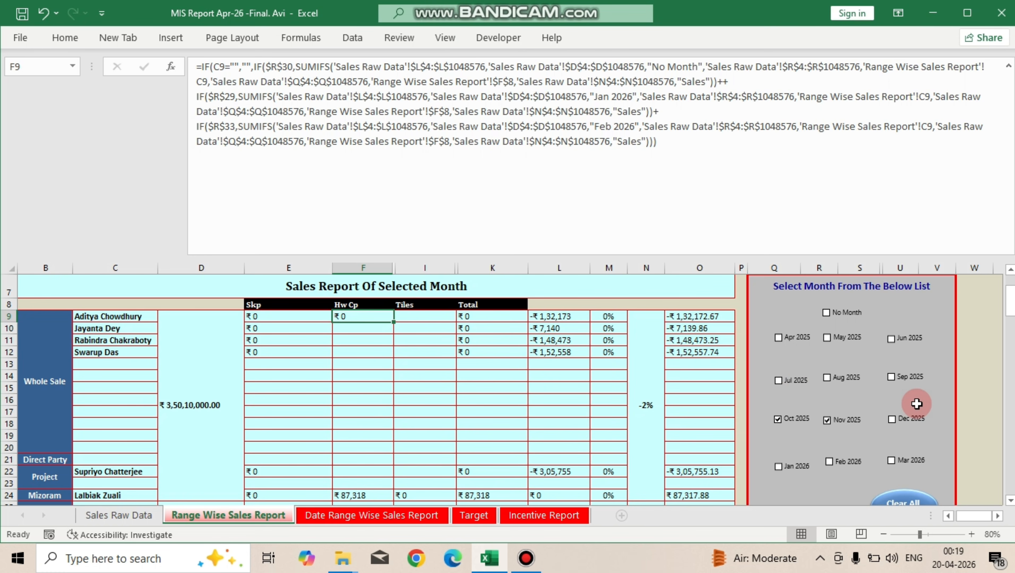
Step: Copy the F9 formula down the Hw Cp column through F23
key("ctrl+c")
key("ctrl+shift+Down")
key("Return")
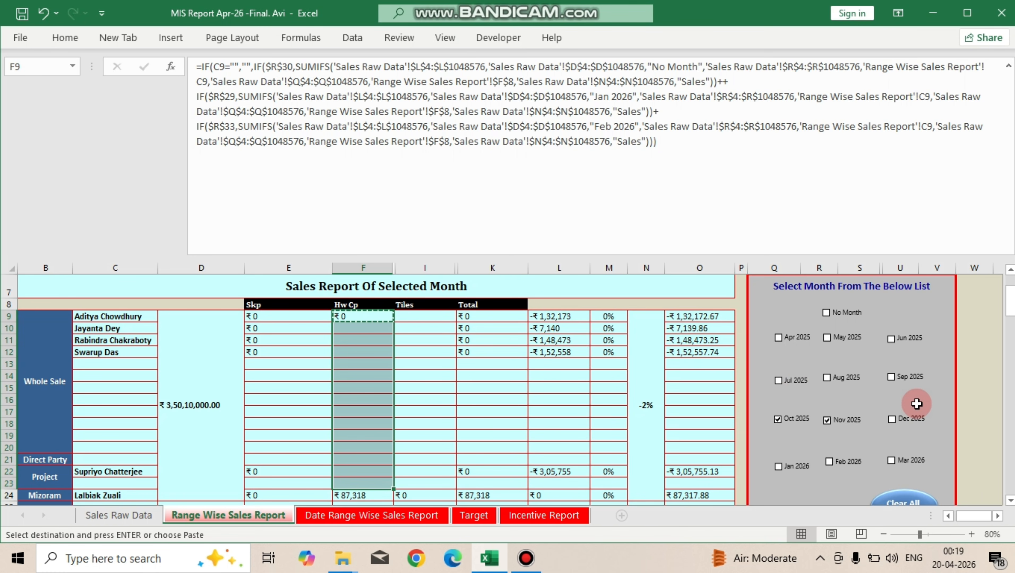
Step: Tick the Jan 2026 checkbox below the month panel and check the Hw Cp column's results
scroll(827, 422, "down", 4)
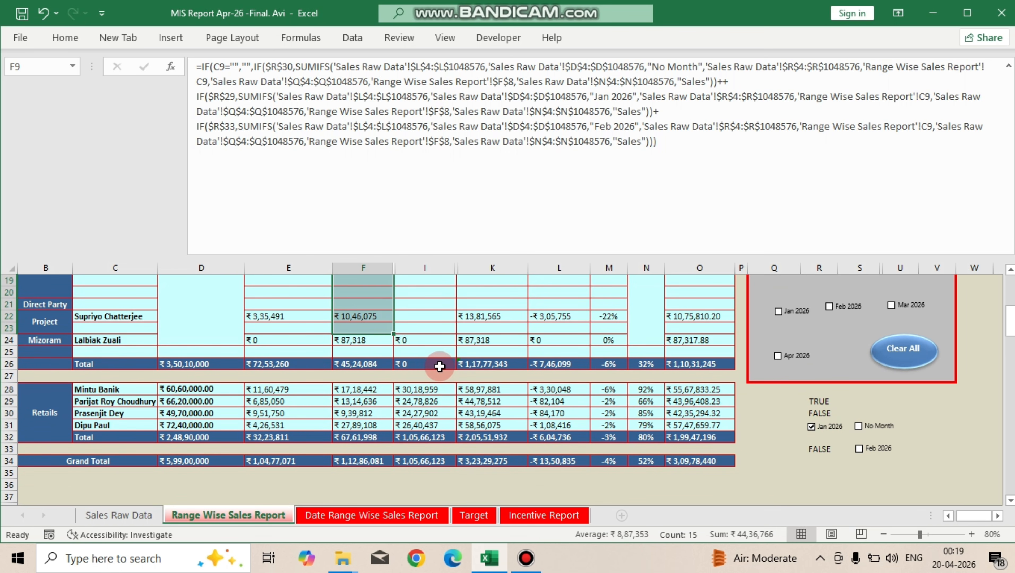
scroll(437, 365, "up", 4)
left_click_drag(357, 317, 361, 448)
Step: Copy the full text of the F9 Hw Cp formula and paste it unchanged into I9 of the Tiles column
left_click(357, 320)
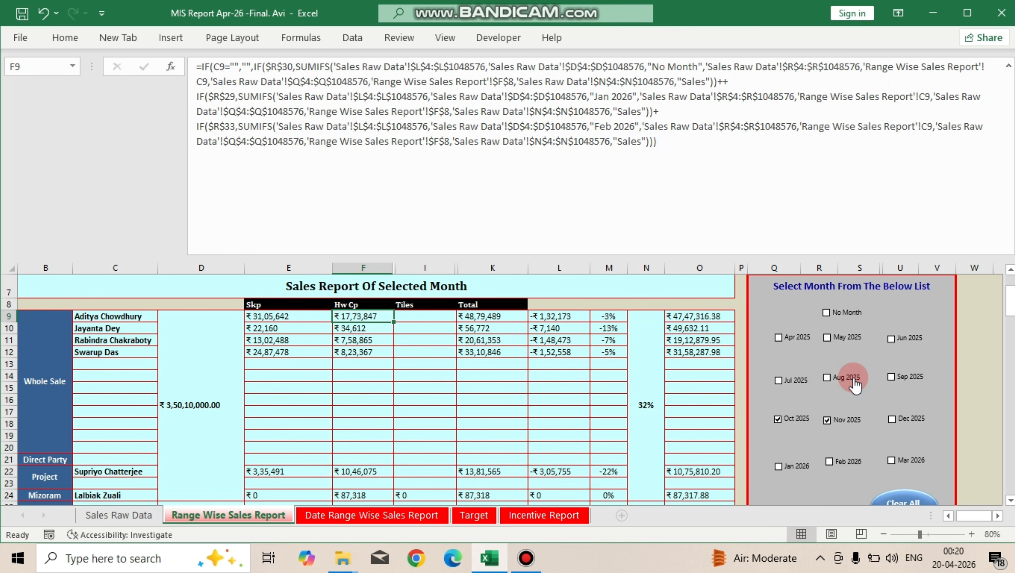
key("F2")
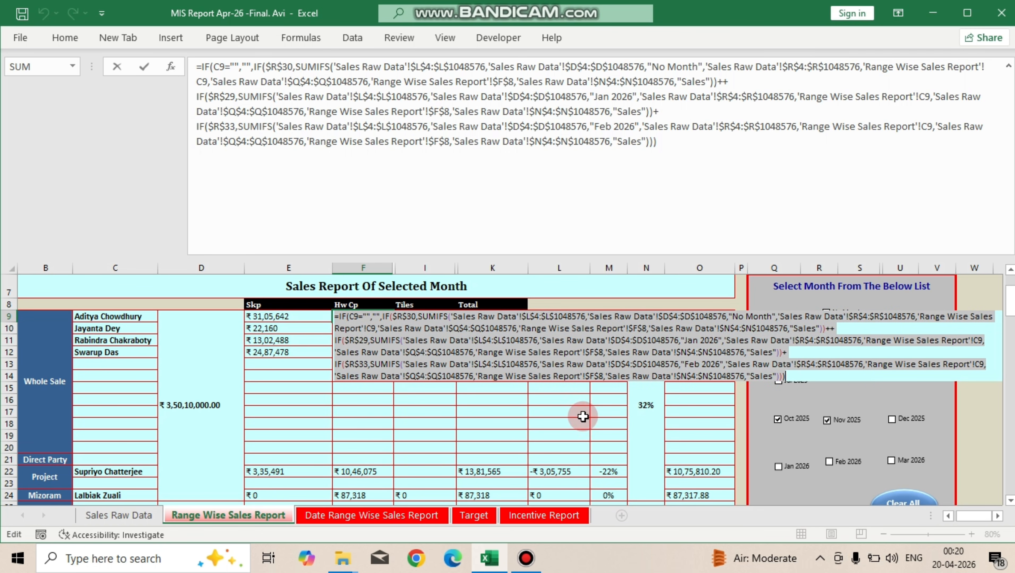
key("Escape")
left_click(419, 319)
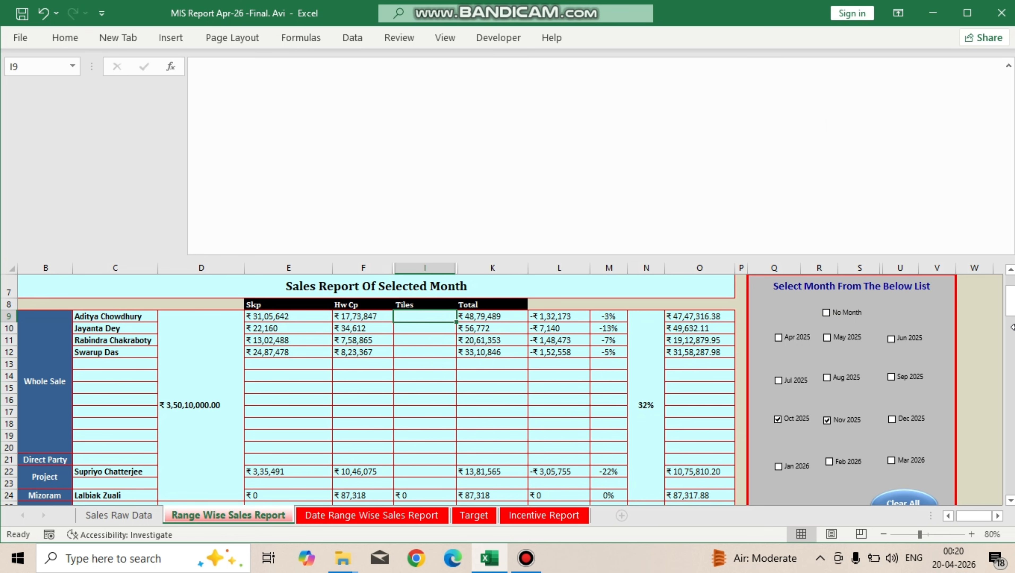
key("F2")
key("ctrl+v")
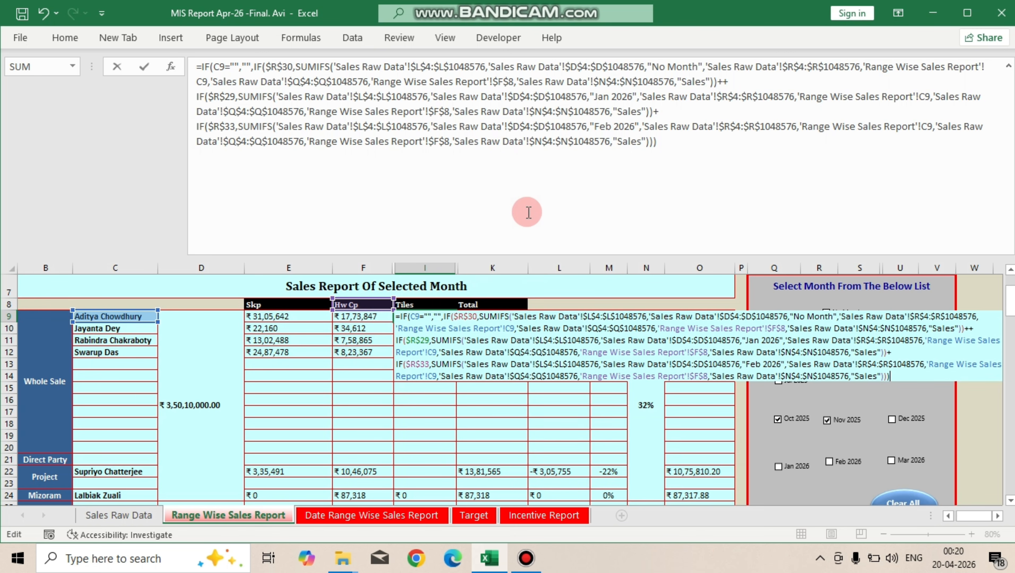
key("Return")
key("Up")
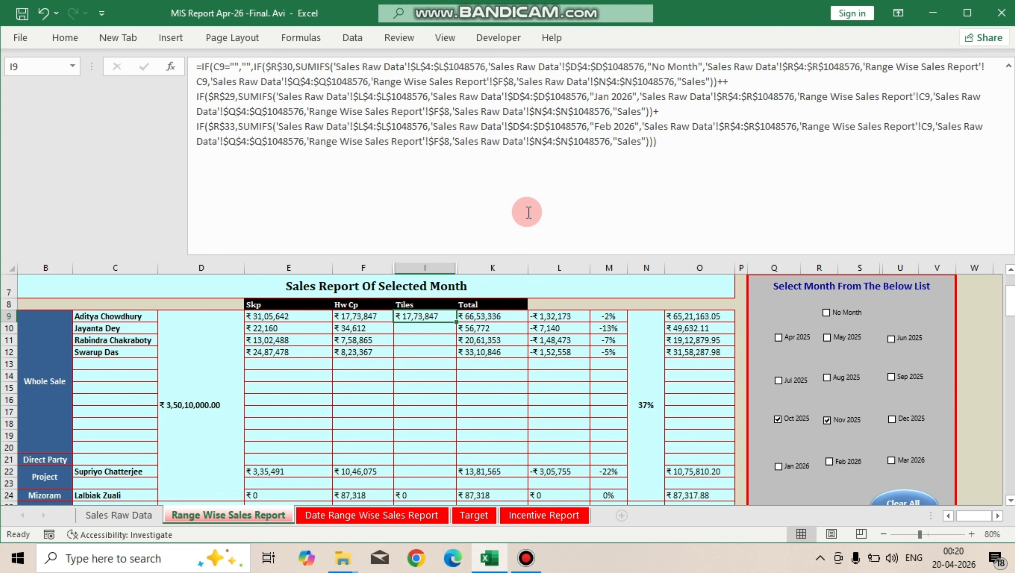
Step: In the I9 formula, change the segment reference $F$8 to $I$8 in all three SUMIFS parts
left_click(505, 82)
key("BackSpace")
type("i")
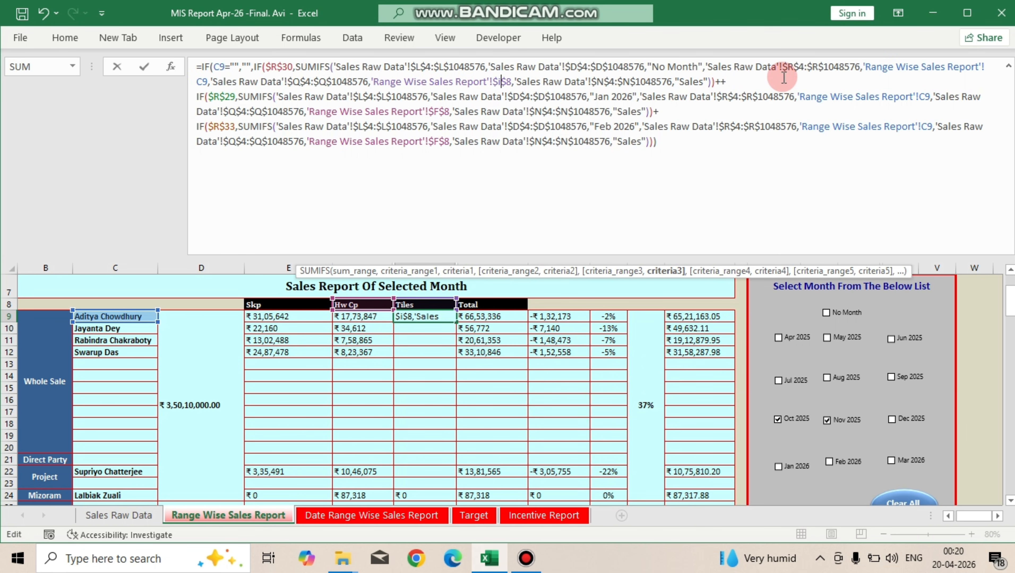
left_click(440, 111)
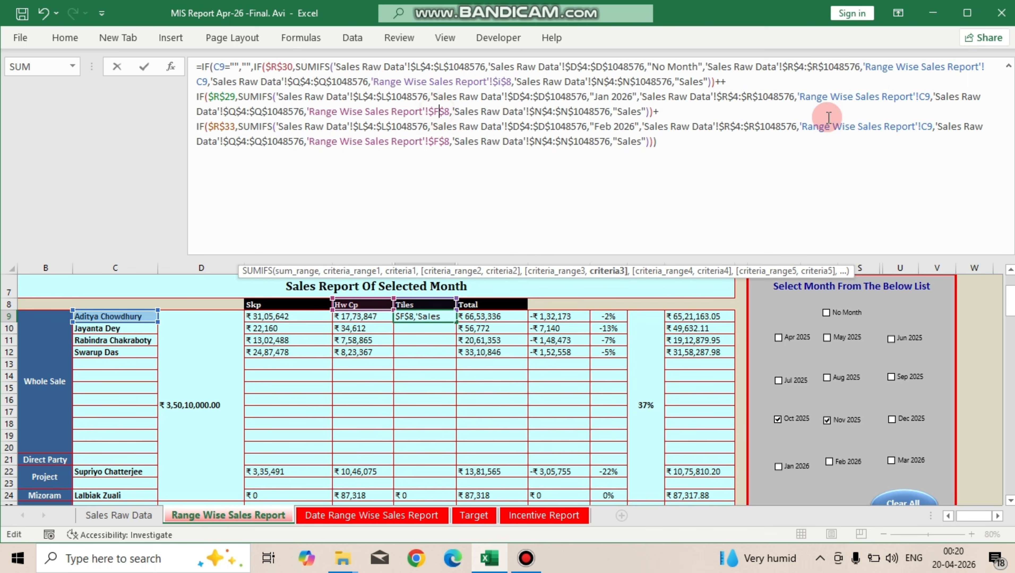
key("BackSpace")
type("i")
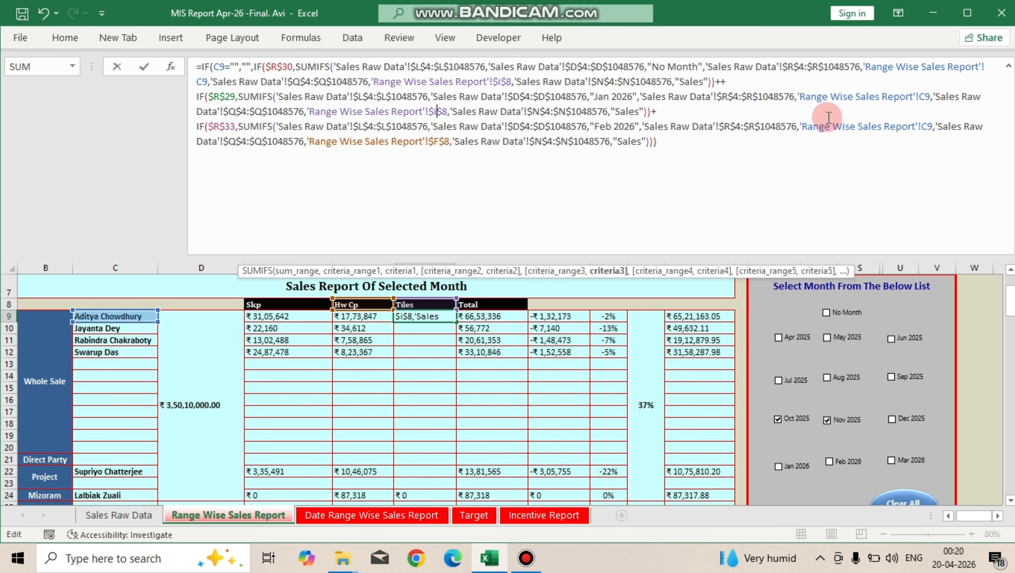
left_click(438, 141)
key("BackSpace")
type("i")
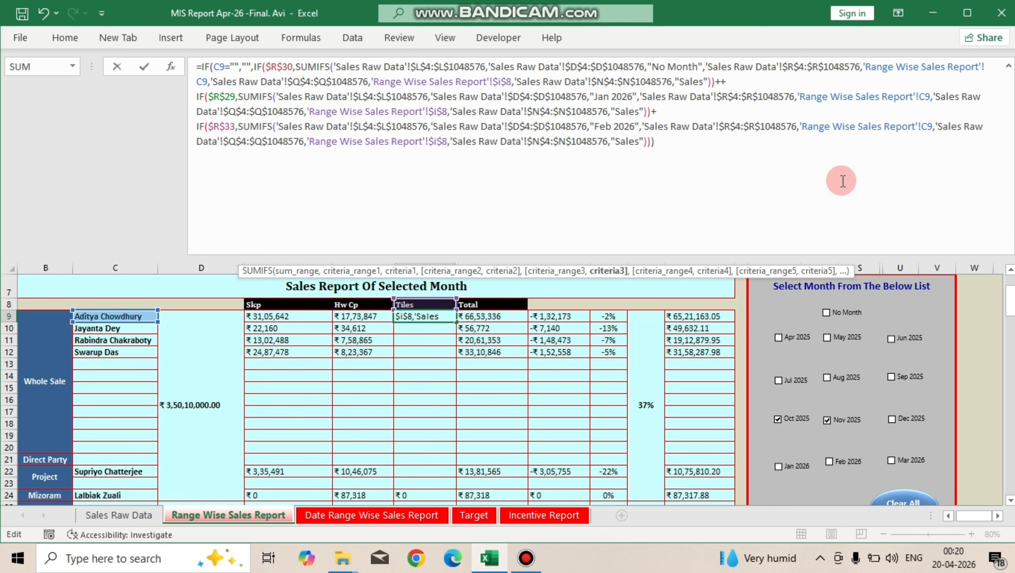
key("Return")
key("Up")
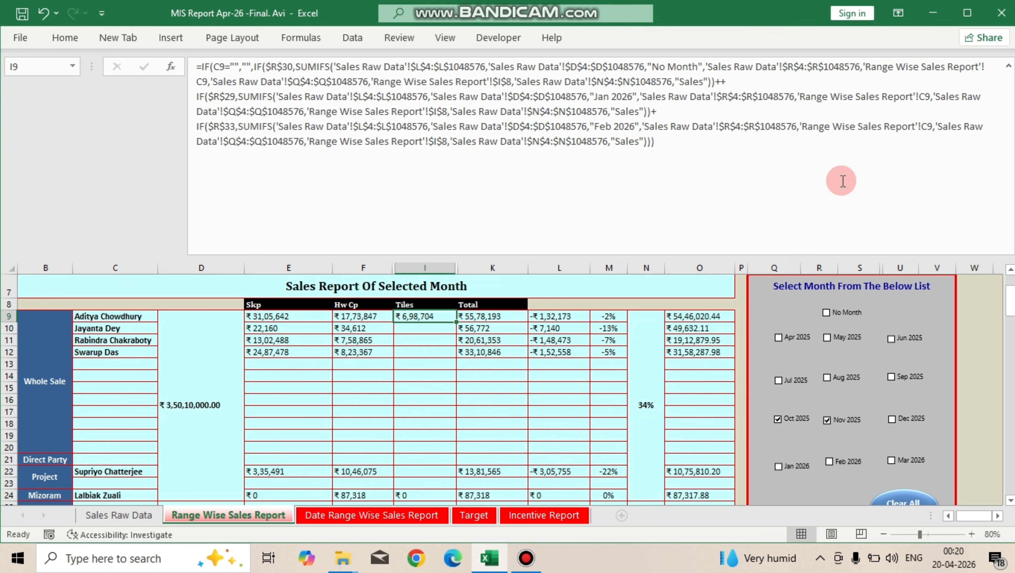
Step: Copy the I9 formula down the Tiles column through I23
key("ctrl+c")
key("ctrl+shift+Down")
key("shift+Up")
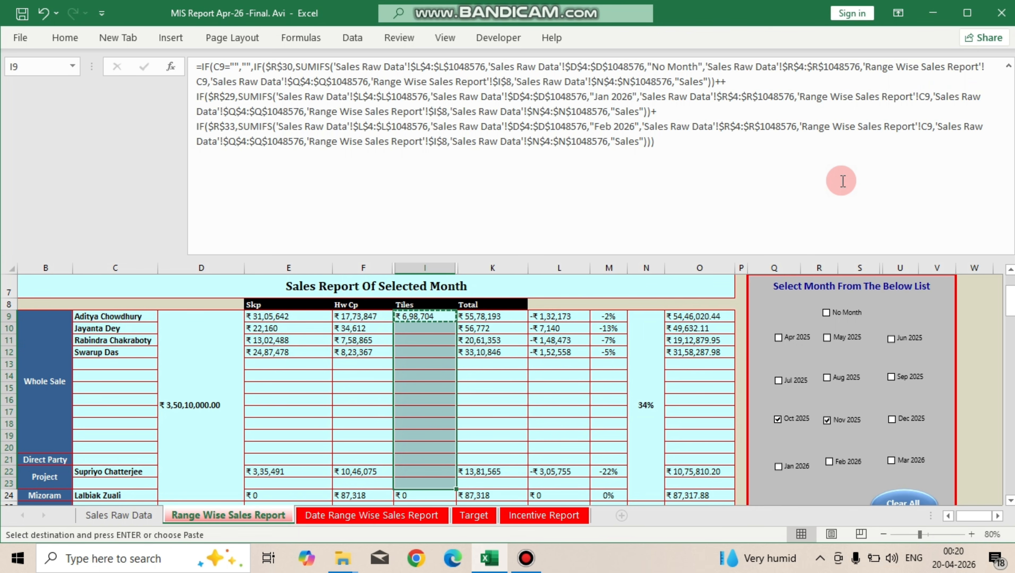
key("Return")
key("Up")
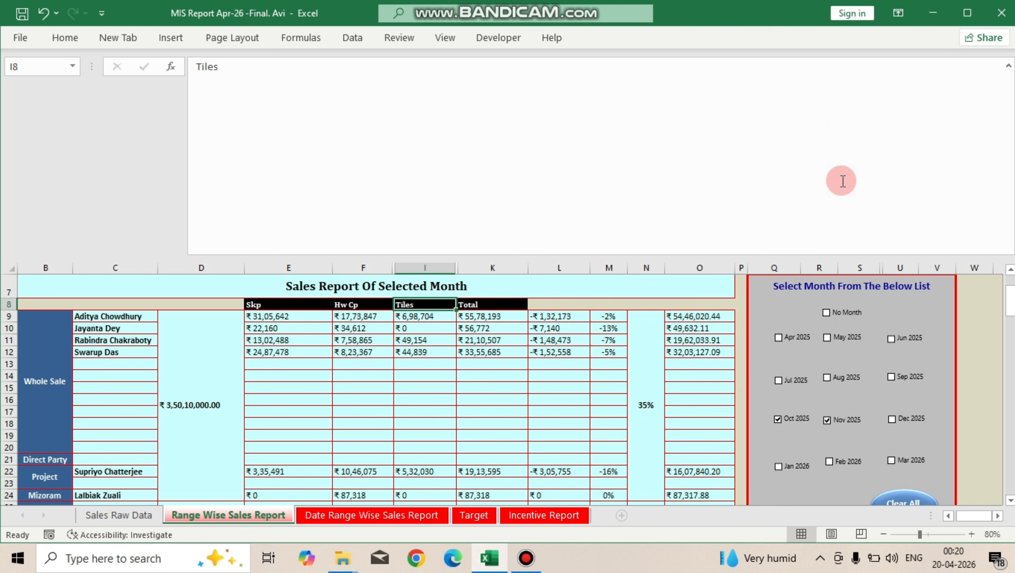
Step: Review the Skp, Hw Cp and Tiles formulas in row 9 and the Sales Return Amount column heading
key("Down")
key("Right")
key("Left")
key("Left")
key("Left")
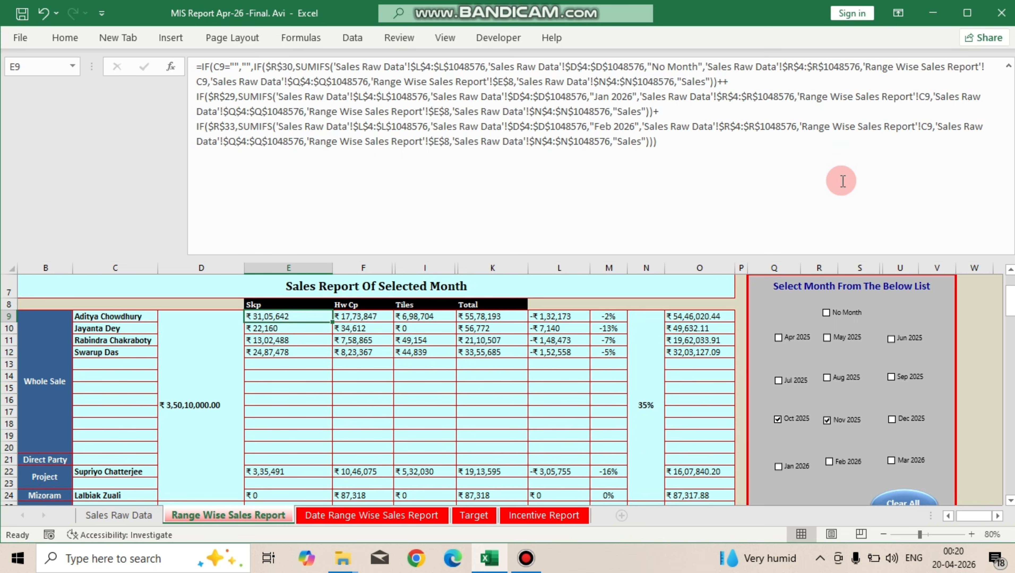
key("shift+Right")
key("shift+Right")
scroll(564, 326, "up", 2)
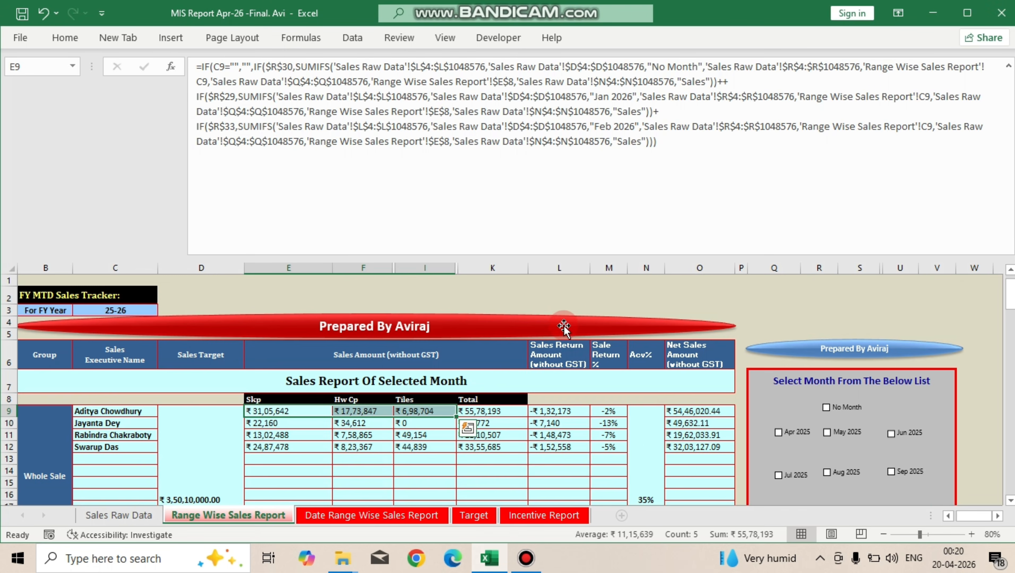
scroll(601, 364, "down", 1)
left_click(584, 321)
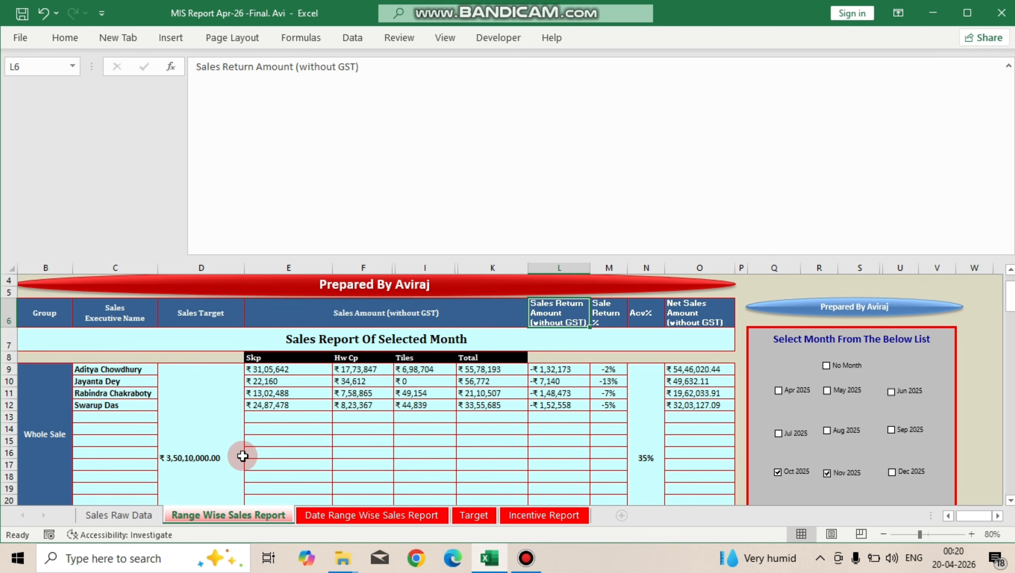
Step: Examine the Vch Mode filter options on the Sales Raw Data sheet, then return to I9 on Range Wise Sales Report
left_click(114, 521)
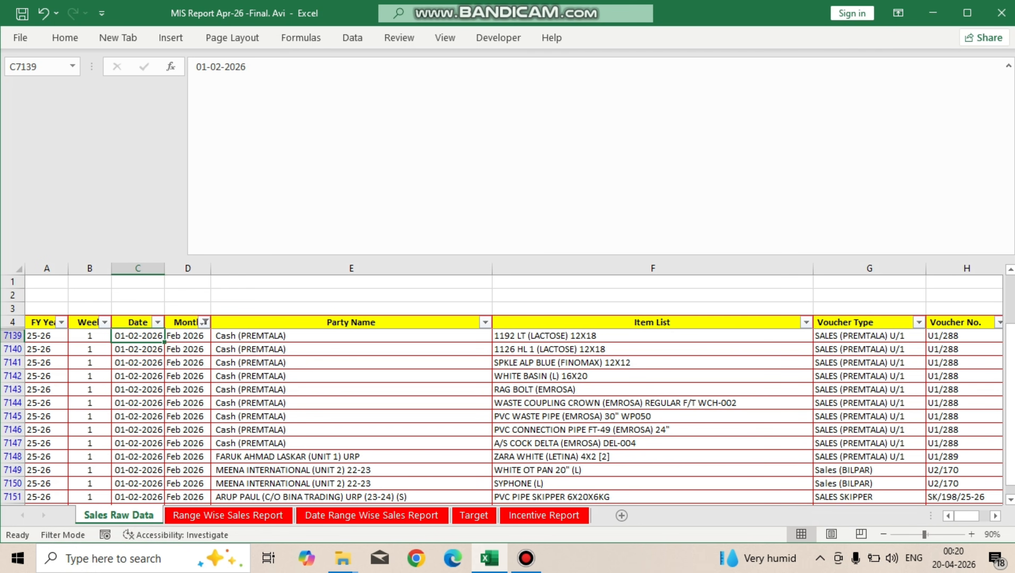
left_click(997, 516)
left_click(997, 515)
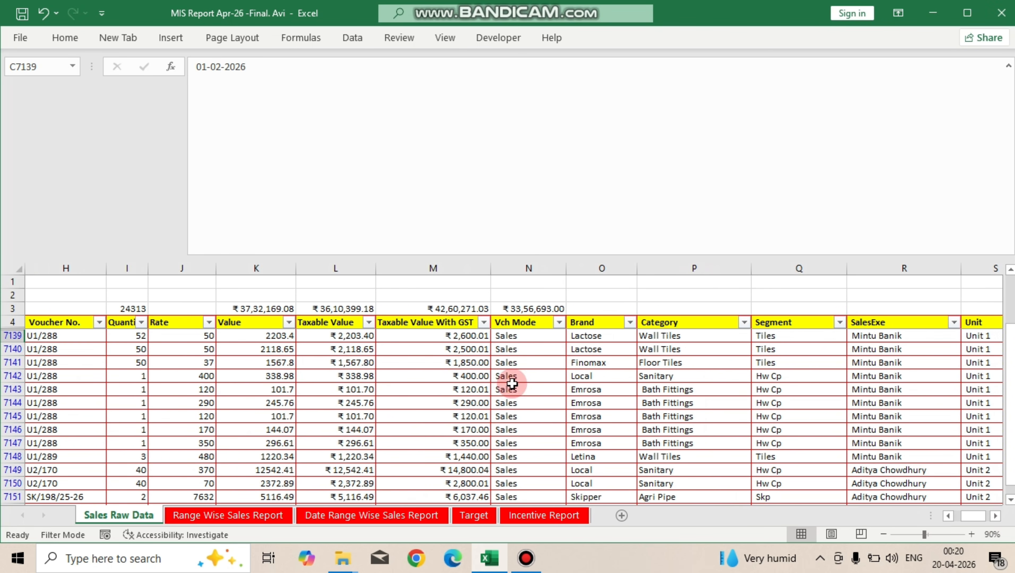
left_click(559, 322)
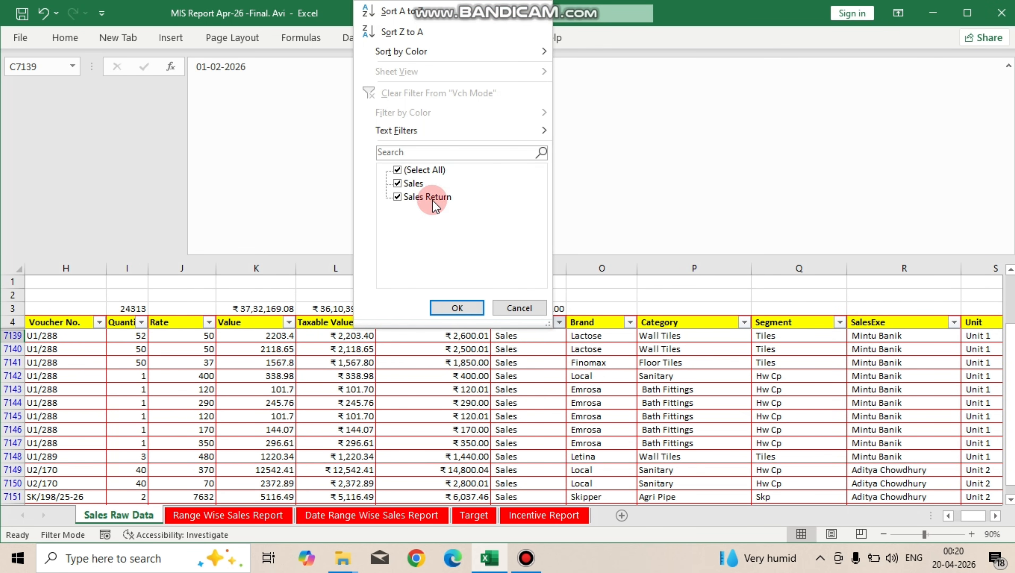
left_click(498, 307)
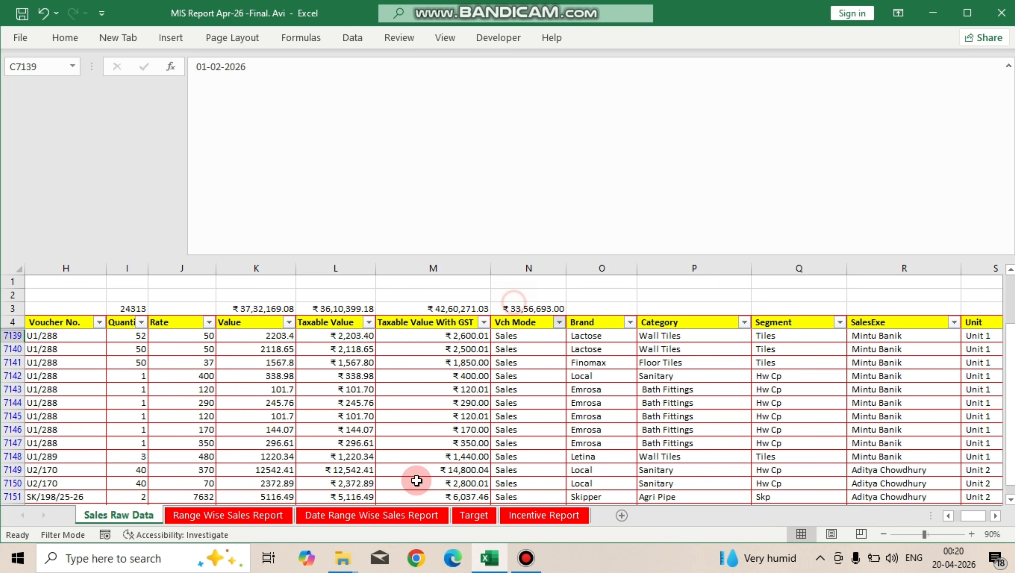
left_click(249, 517)
left_click(411, 369)
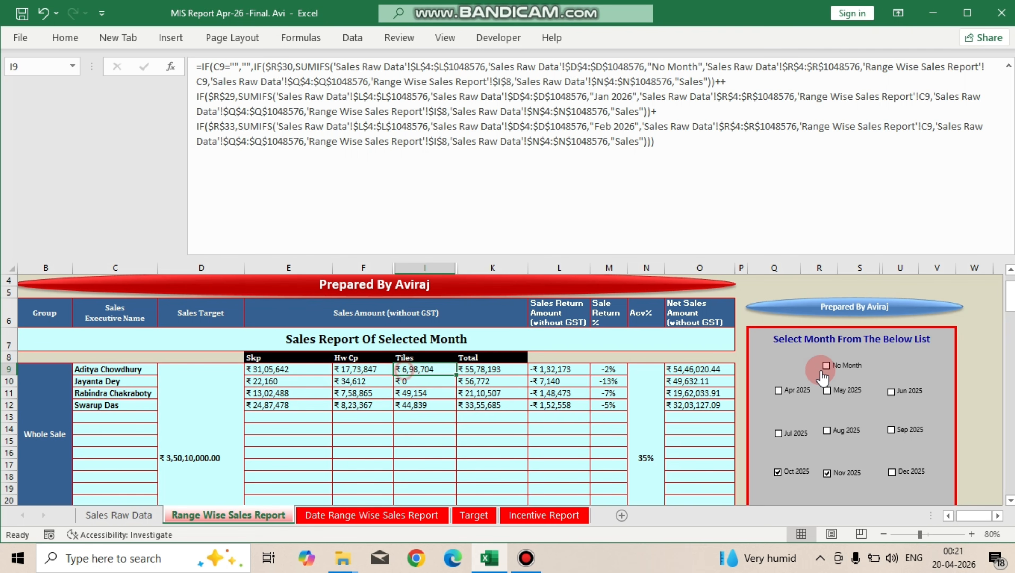
Step: Copy the full formula text of the Tiles cell I9
key("F2")
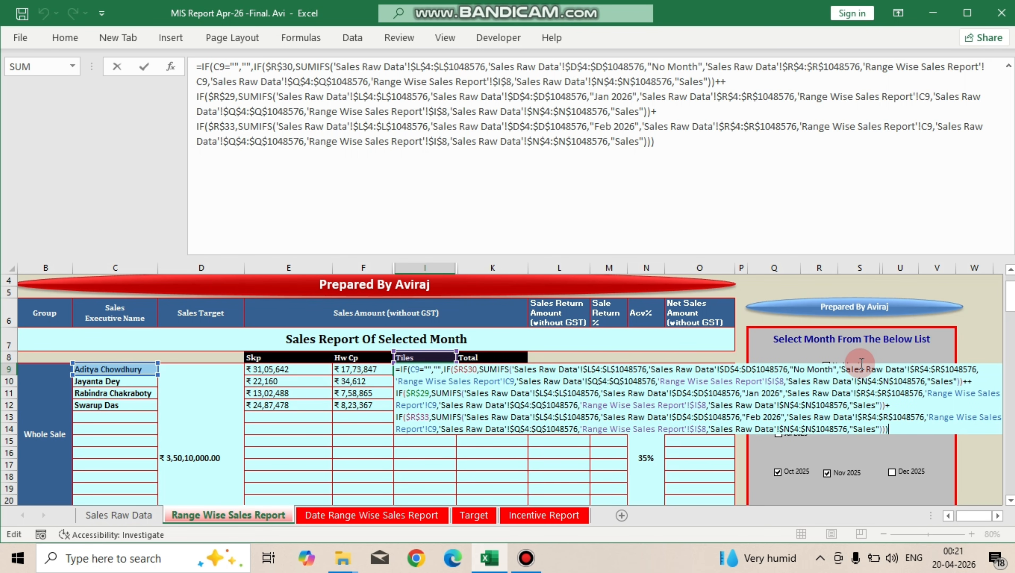
key("ctrl+a")
key("ctrl+Return")
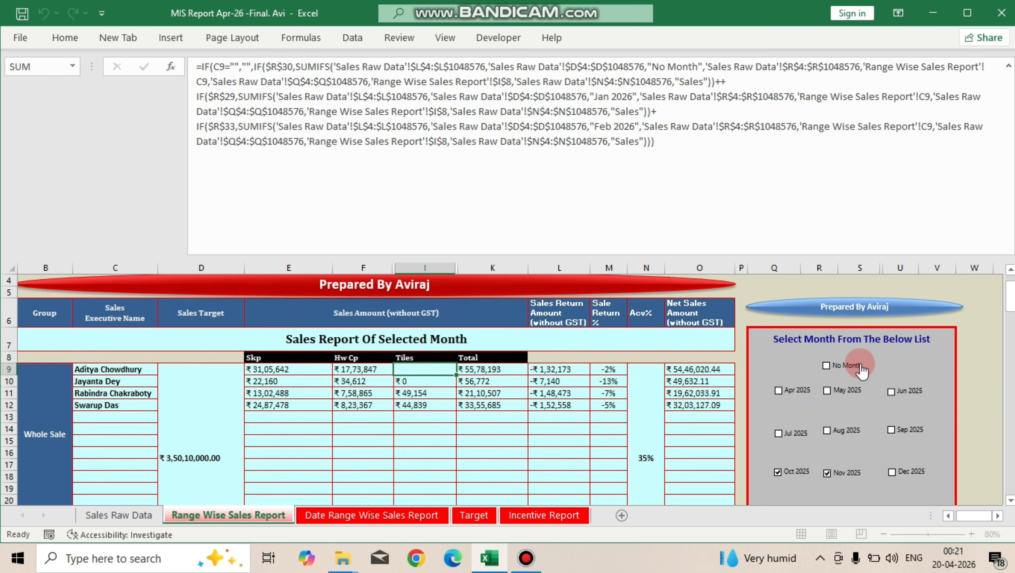
Step: Clear the existing Sales Return Amount formulas from L9 through L23 and paste the copied Tiles formula text into L9
left_click(545, 369)
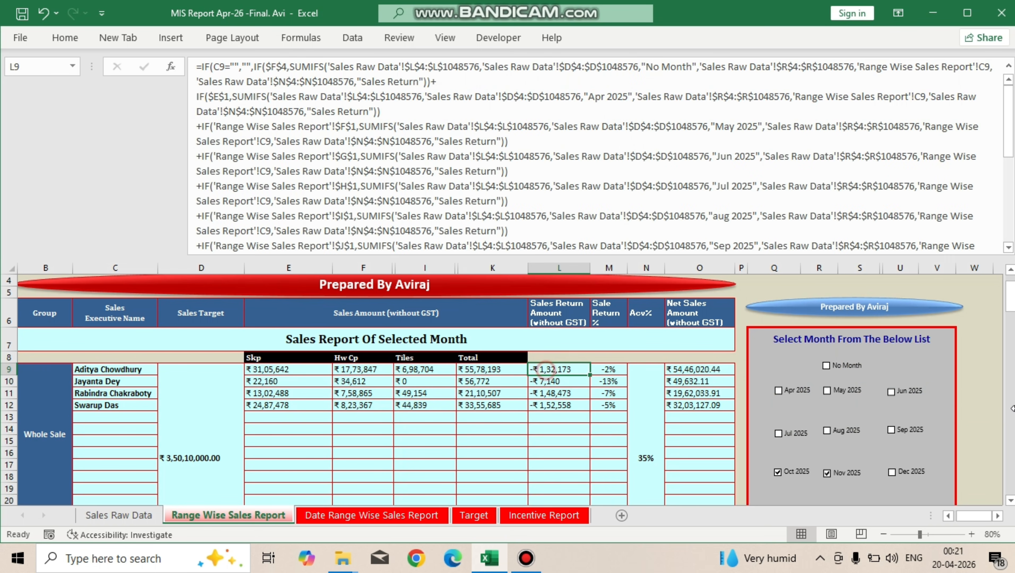
left_click_drag(545, 368, 560, 461)
key("Delete")
key("F2")
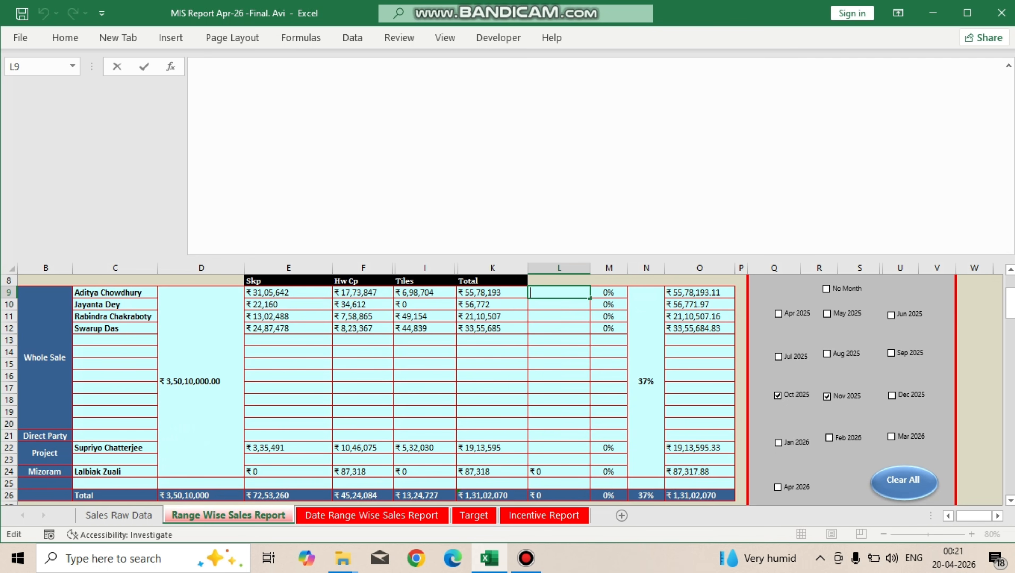
key("ctrl+v")
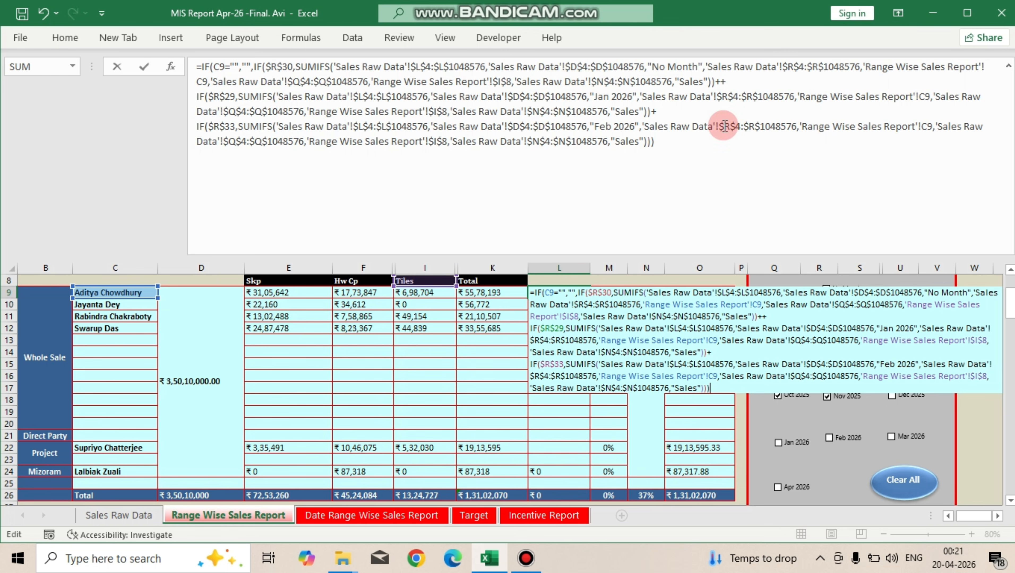
key("Return")
left_click(557, 291)
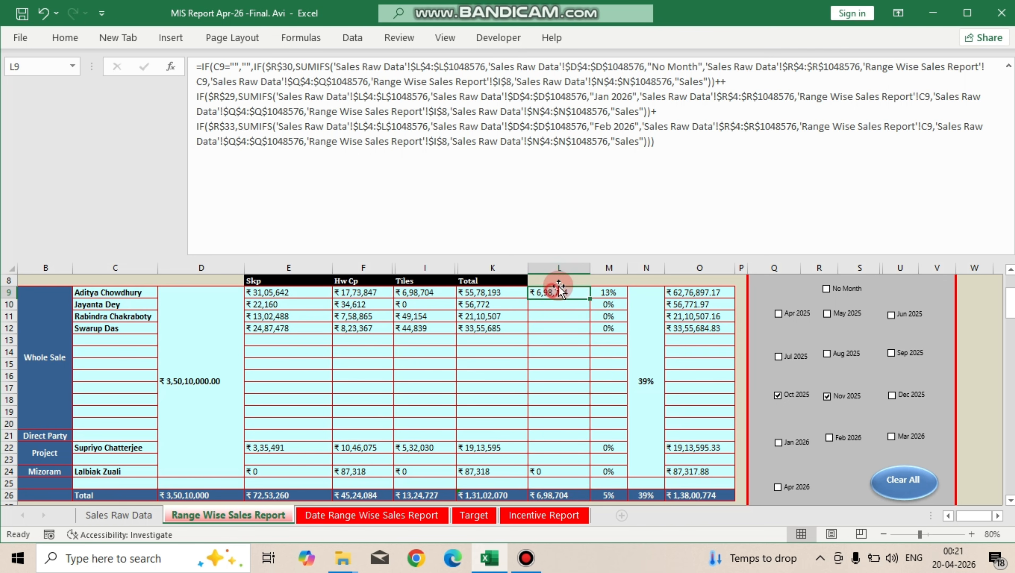
Step: Check the Segment column Q on Sales Raw Data that the L9 formula uses as a criterion, then return to Range Wise Sales Report
left_click(511, 81)
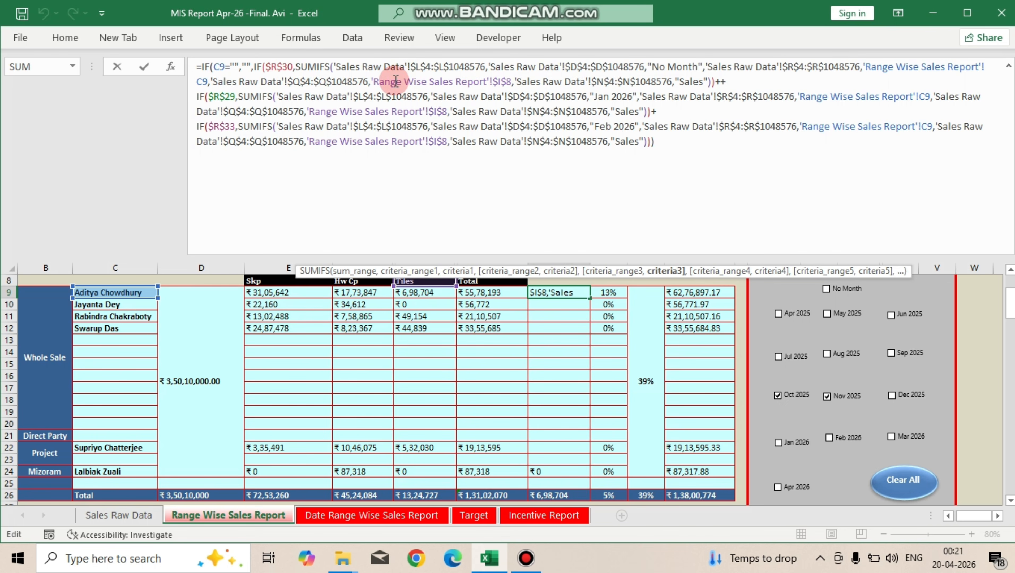
left_click(114, 516)
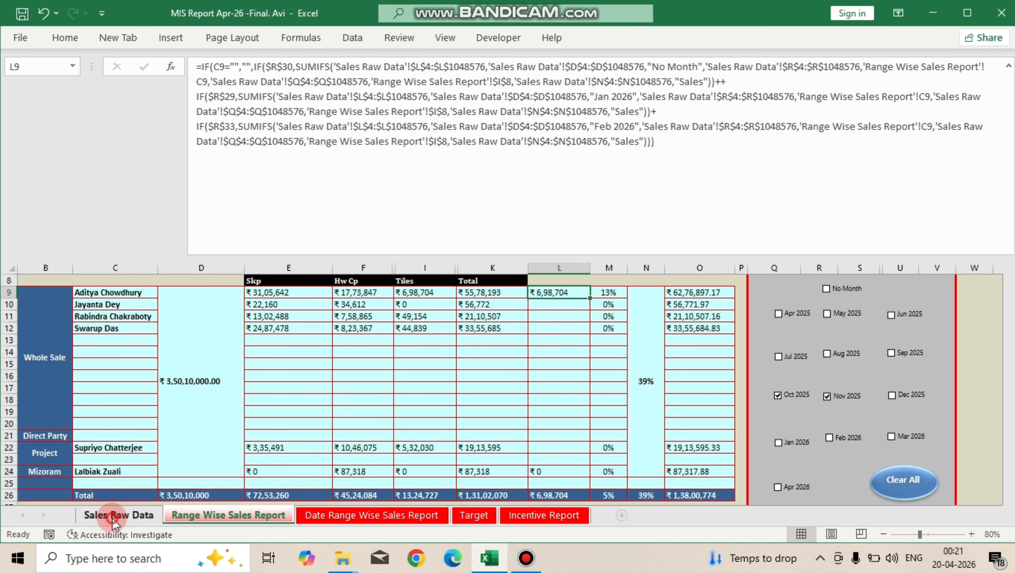
key("Escape")
left_click(789, 324)
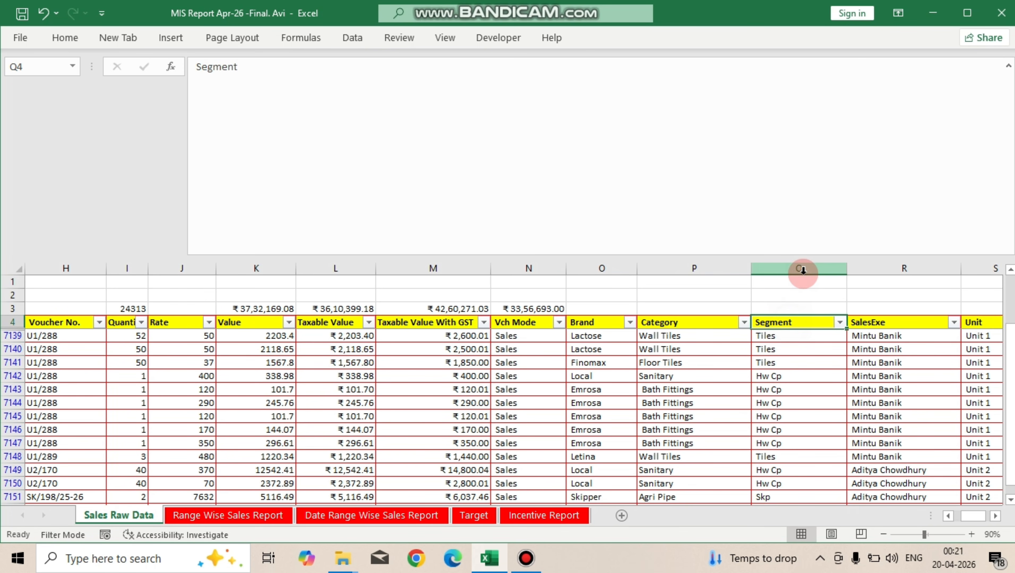
left_click(804, 267)
left_click(229, 517)
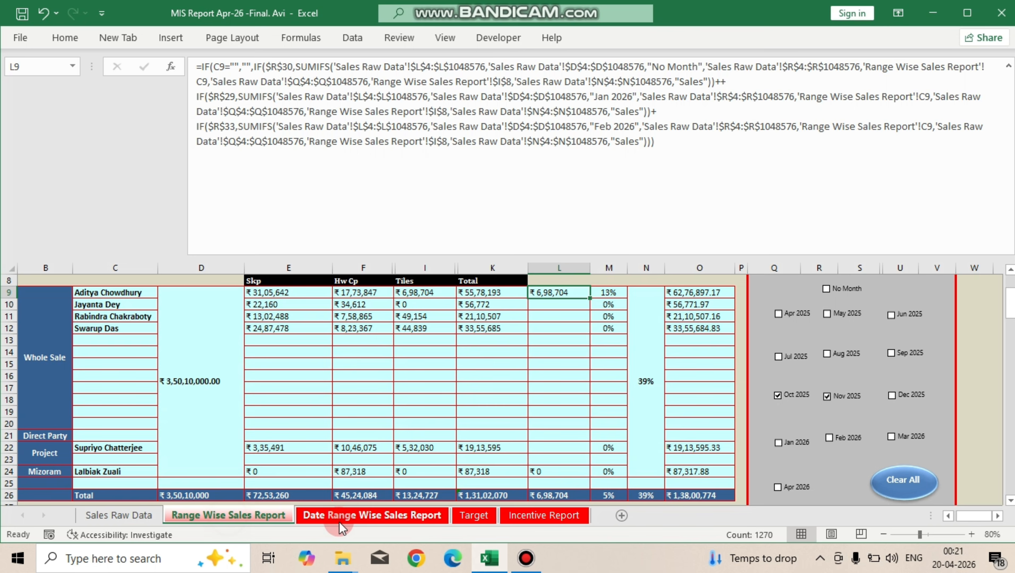
Step: In the No Month part of the L9 formula, remove the Segment range and $I$8 criterion and change "Sales" to "Sales Return"
left_click(514, 84)
left_click(962, 68)
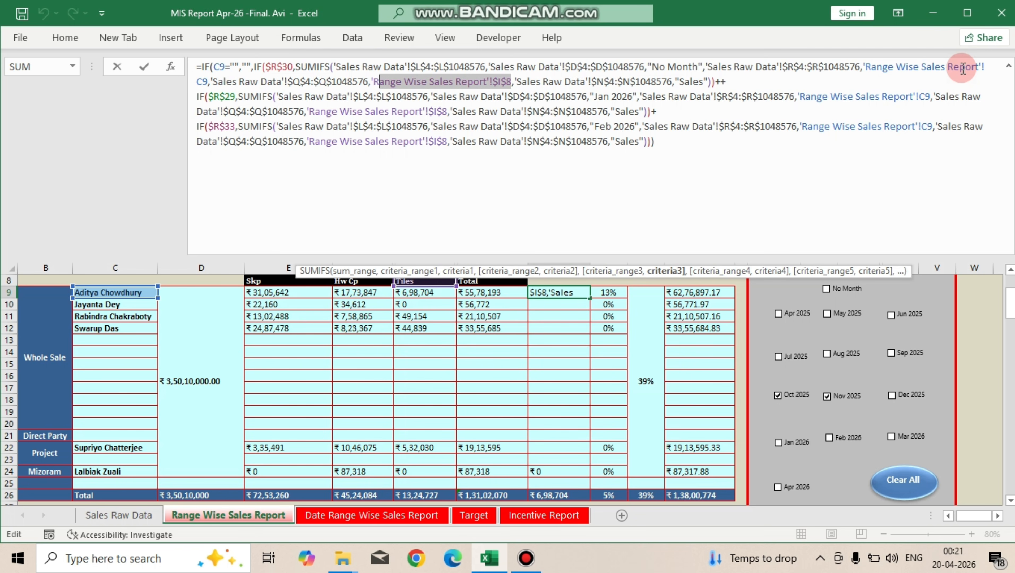
key("ctrl+shift+Left")
key("ctrl+shift+Left")
key("ctrl+shift+Left")
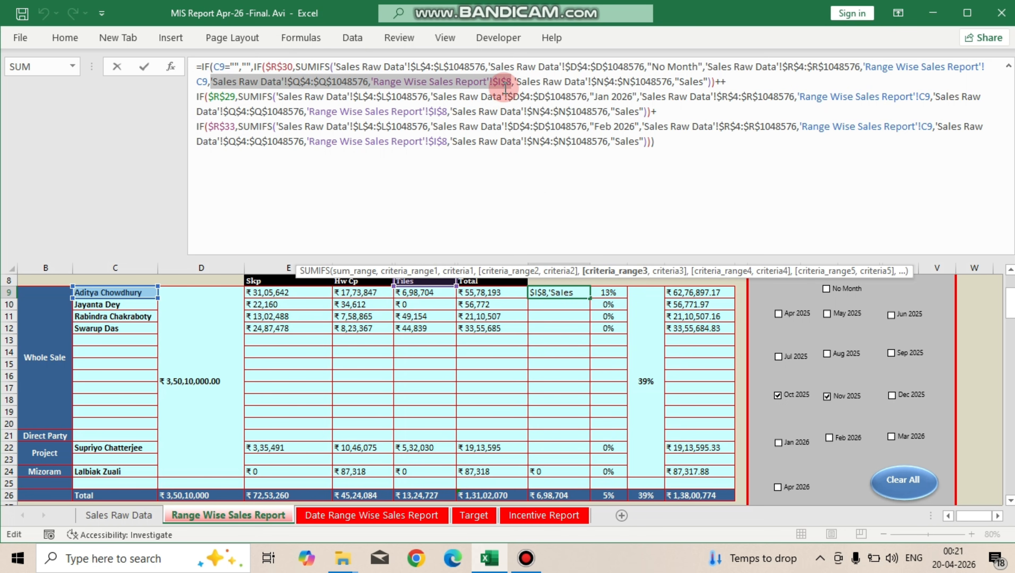
key("Delete")
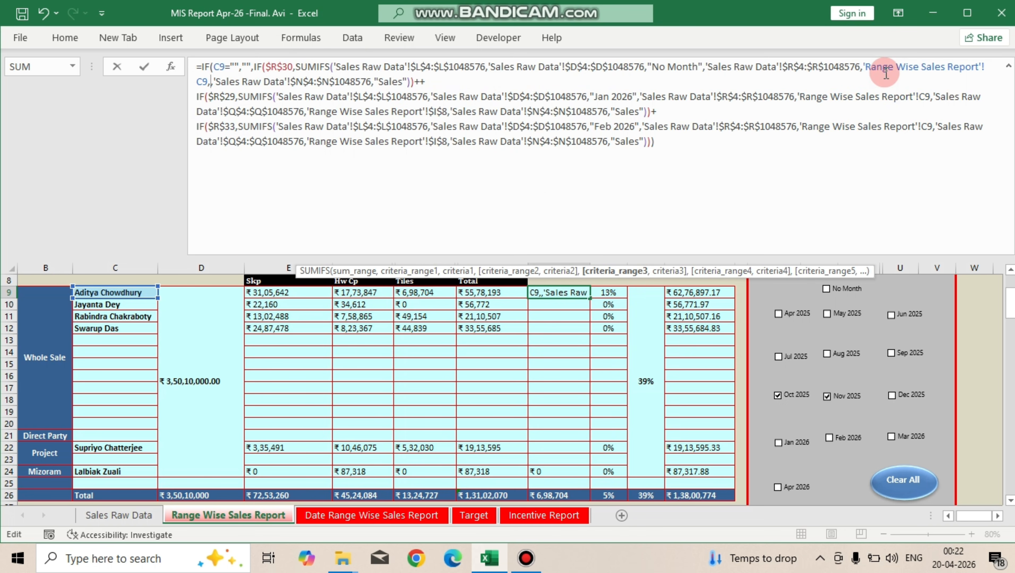
key("Delete")
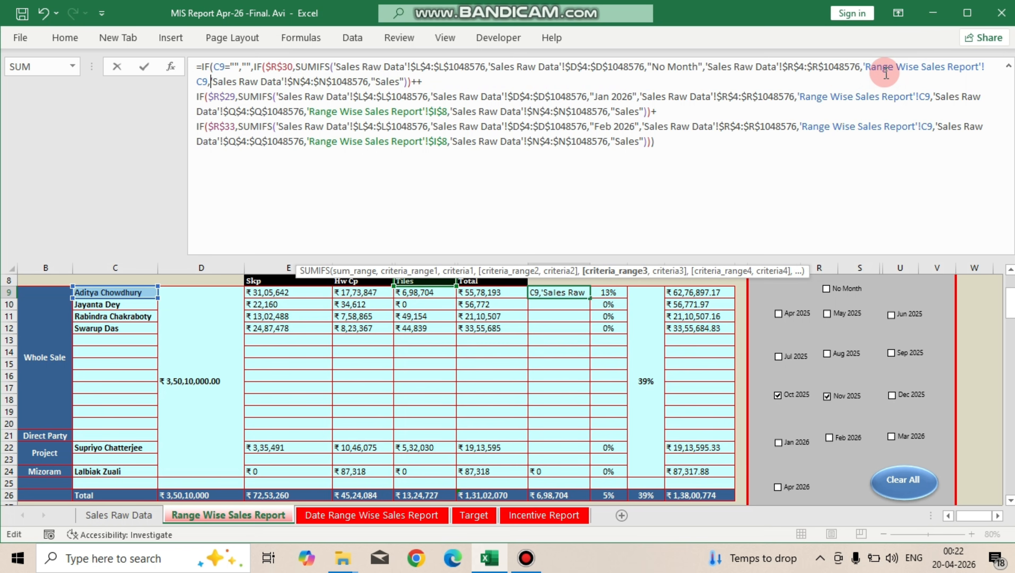
left_click(405, 84)
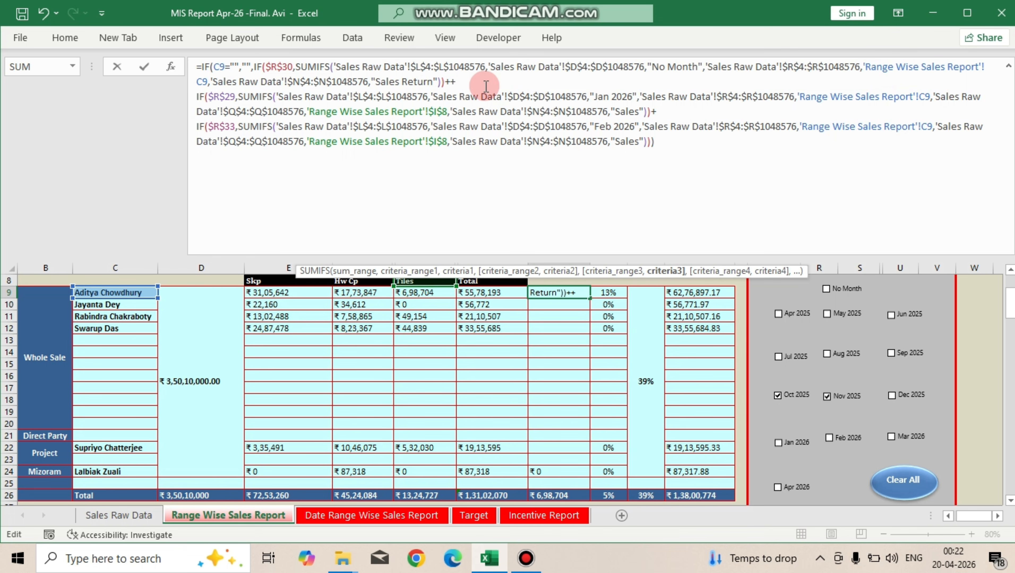
Step: Replace the SUMIFS in the $R$29 and $R$33 parts of the L9 formula with a copy of the edited No Month SUMIFS
left_click_drag(295, 66, 445, 81)
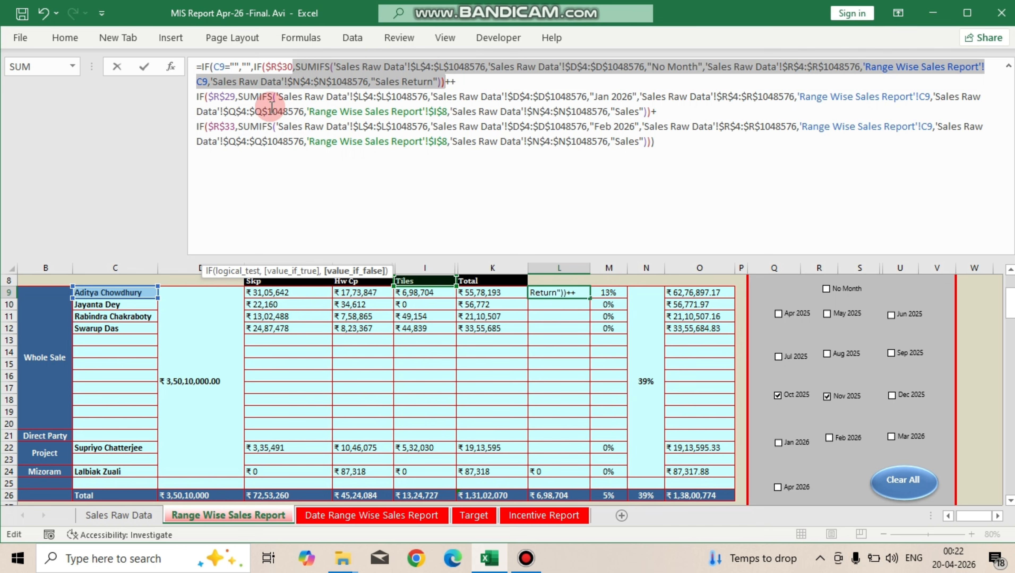
left_click(237, 100)
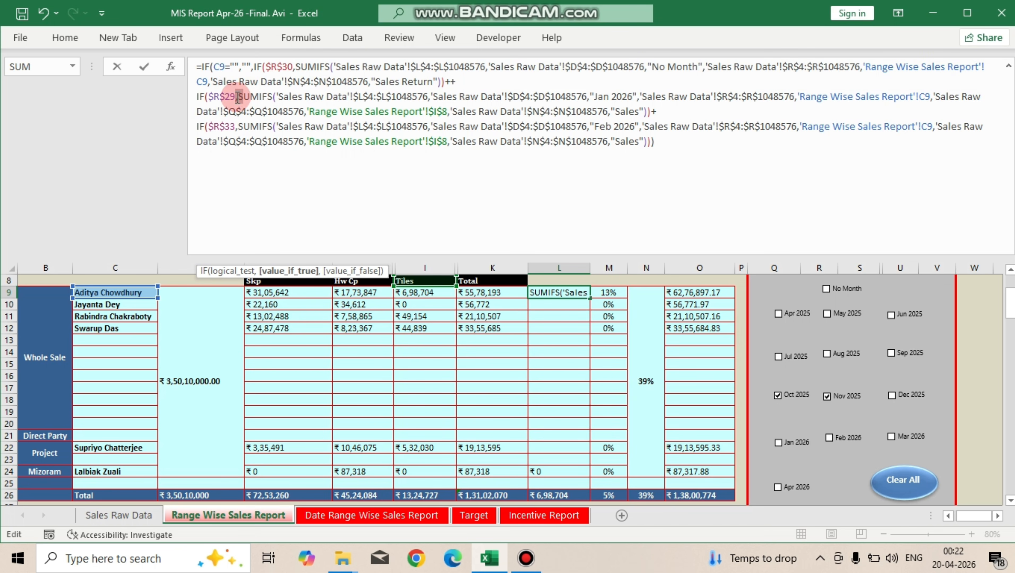
left_click_drag(238, 100, 650, 113)
type(",SUMIFS('Sales Raw Data'!$L$4:$L$1048576,'Sales Raw Data'!$D$4:$D$1048576,\"No Month\",'Sales Raw Data'!$R$4:$R$1048576,'Range Wise Sales Report'!C9,'Sales Raw Data'!$N$4:$N$1048576,\"Sales Return\"))")
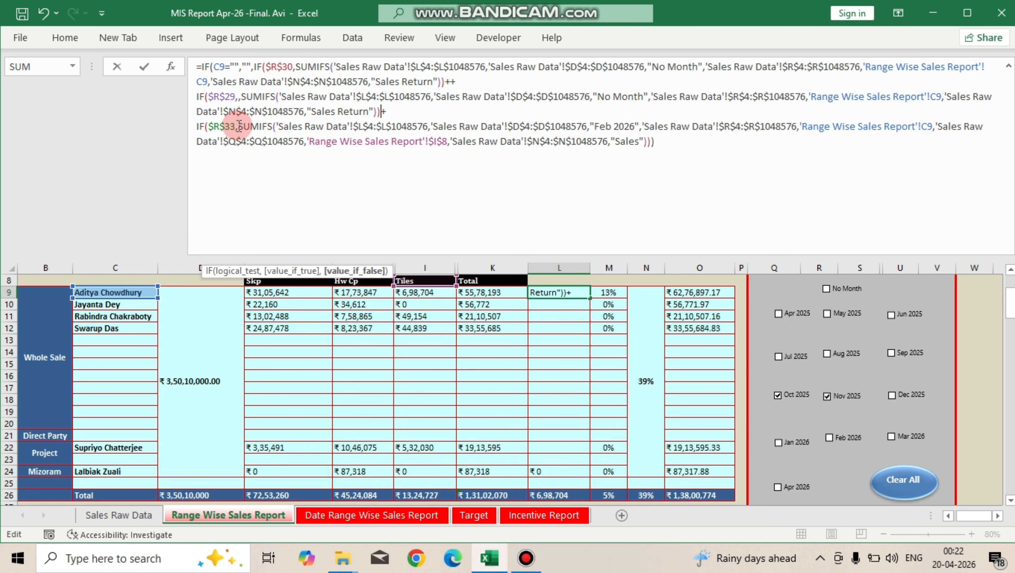
left_click_drag(239, 126, 883, 138)
type(",SUMIFS('Sales Raw Data'!$L$4:$L$1048576,'Sales Raw Data'!$D$4:$D$1048576,\"No Month\",'Sales Raw Data'!$R$4:$R$1048576,'Range Wise Sales Report'!C9,'Sales Raw Data'!$N$4:$N$1048576,\"Sales Return\"))")
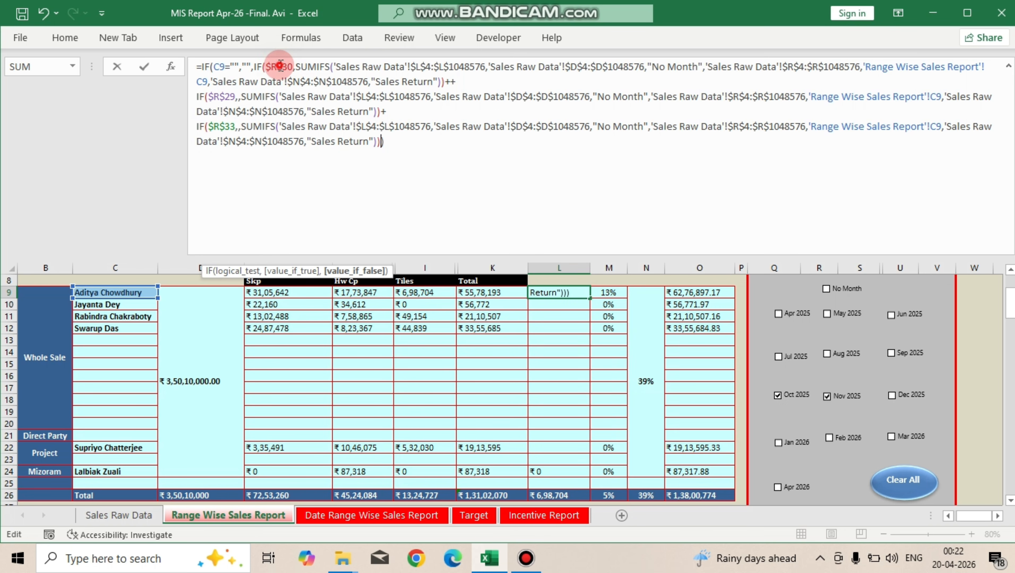
Step: Set the month criterion to "Jan 2026" in the $R$29 part and "Feb 2026" in the $R$33 part, then commit the L9 formula
left_click(214, 97)
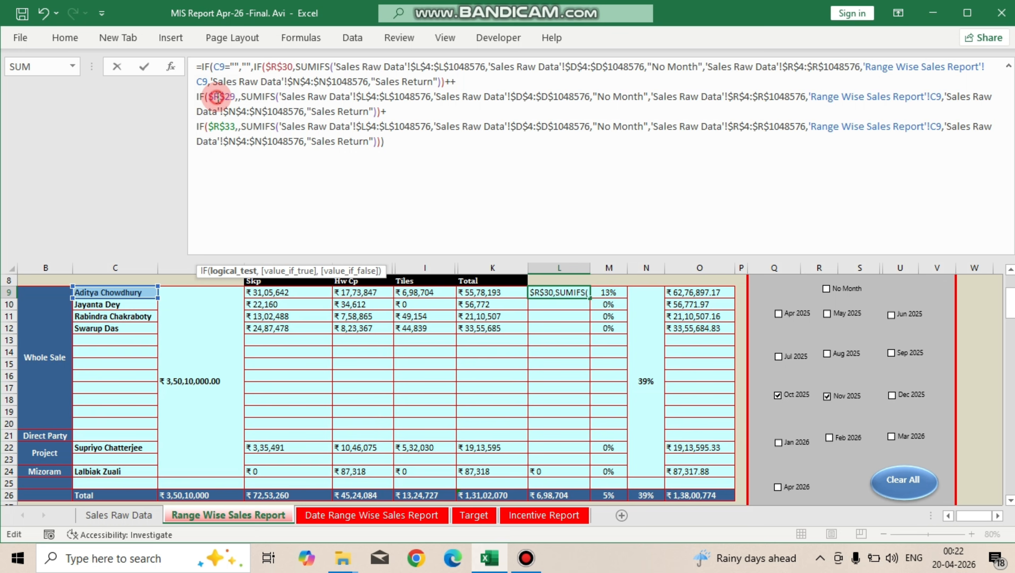
left_click(226, 127)
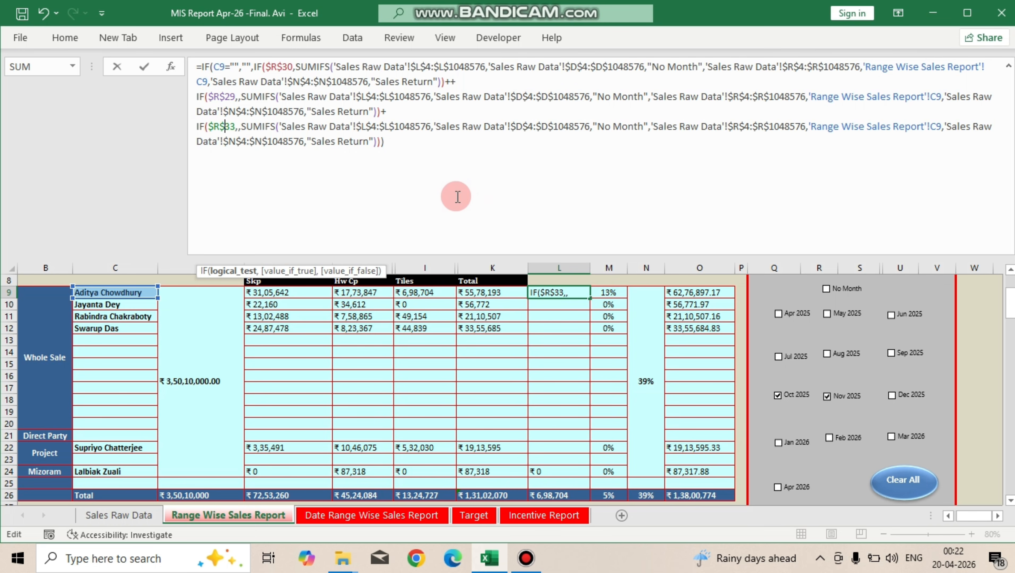
left_click_drag(596, 95, 643, 101)
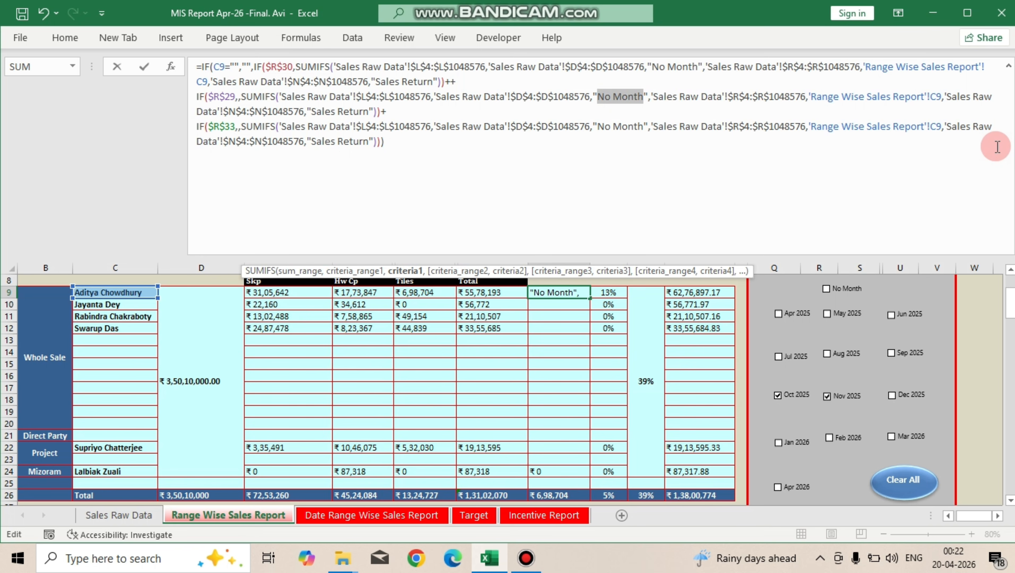
type("Jan 202")
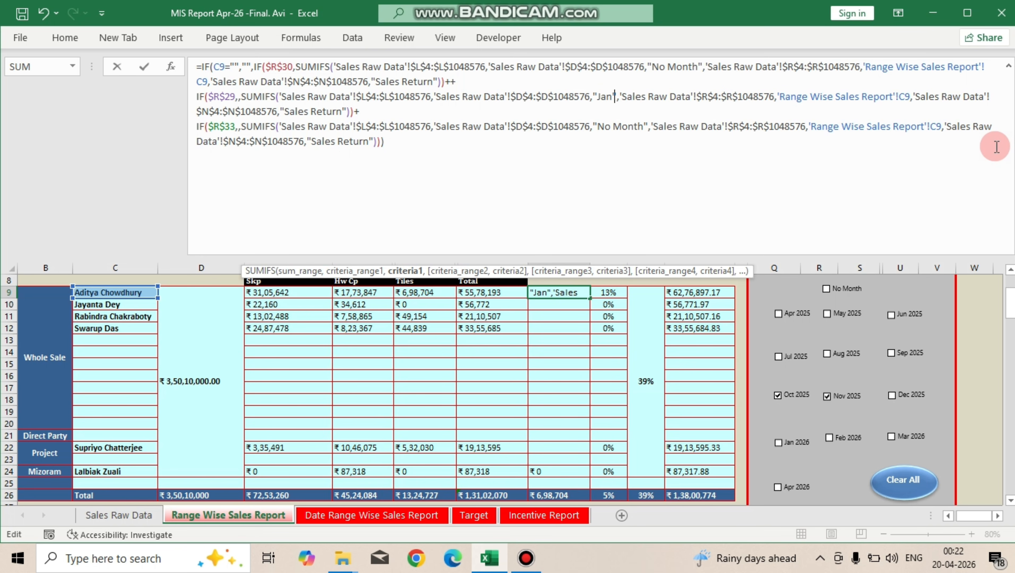
type("6")
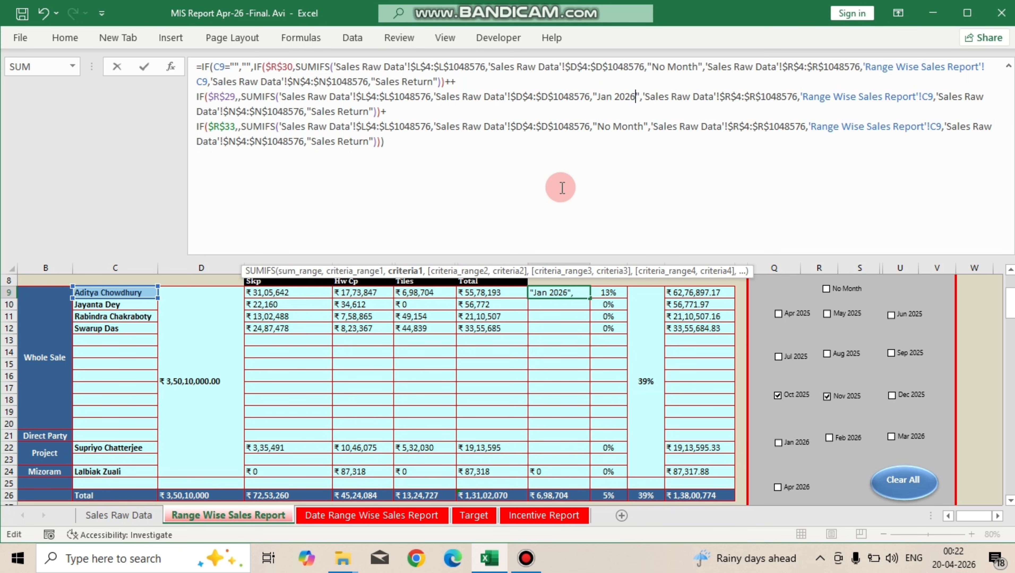
left_click_drag(598, 122, 645, 129)
type("Feb ")
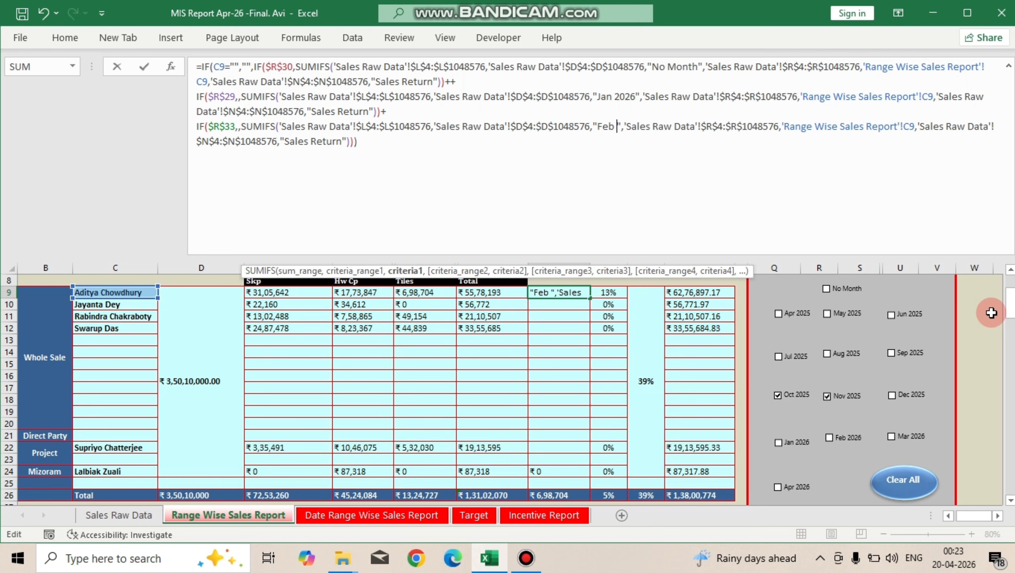
type("2026")
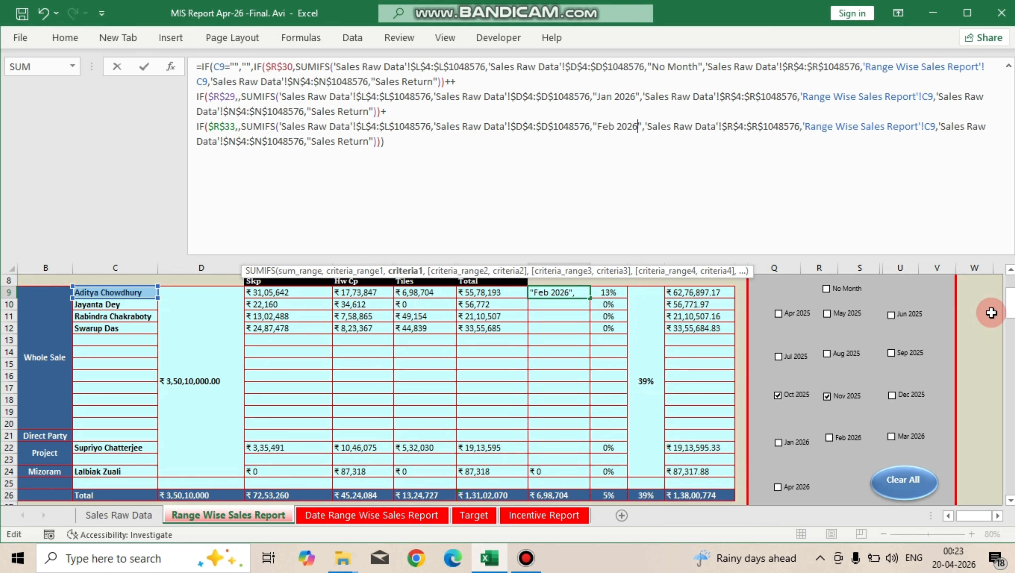
key("Return")
key("Up")
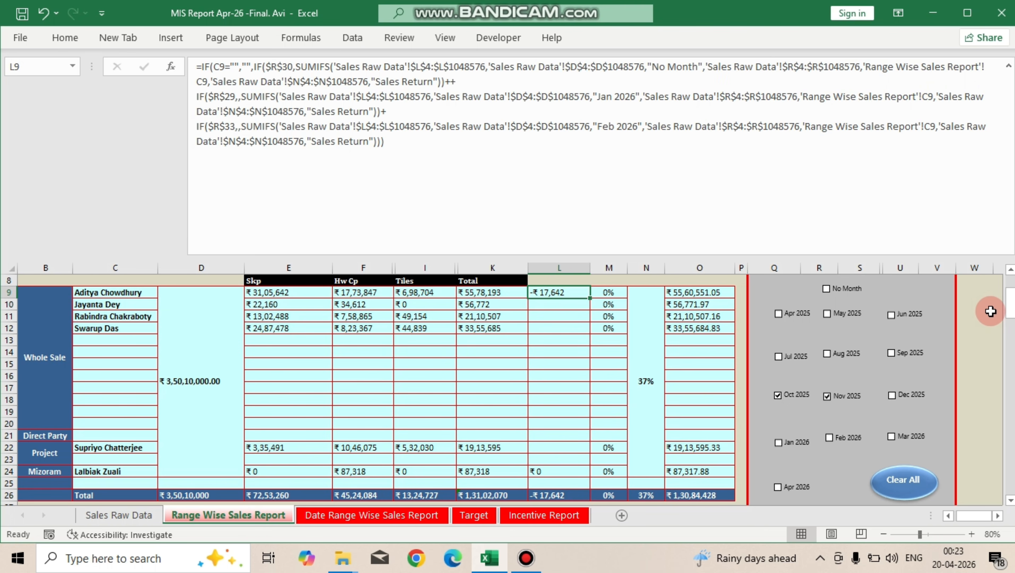
Step: On Sales Raw Data, filter Vch Mode to Sales Return only and inspect the Taxable Value amounts
scroll(546, 354, "up", 1)
scroll(546, 354, "up", 2)
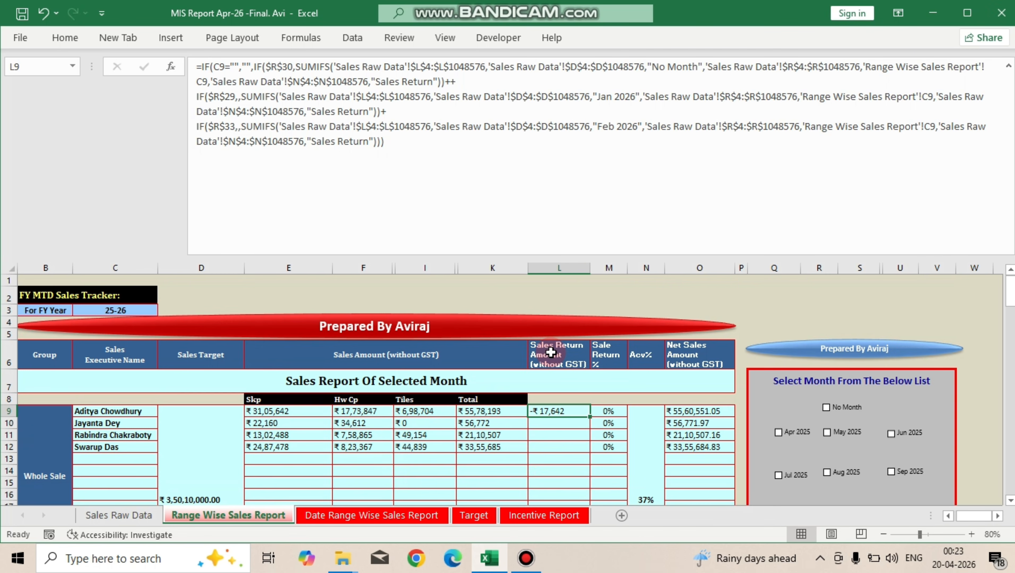
left_click(116, 521)
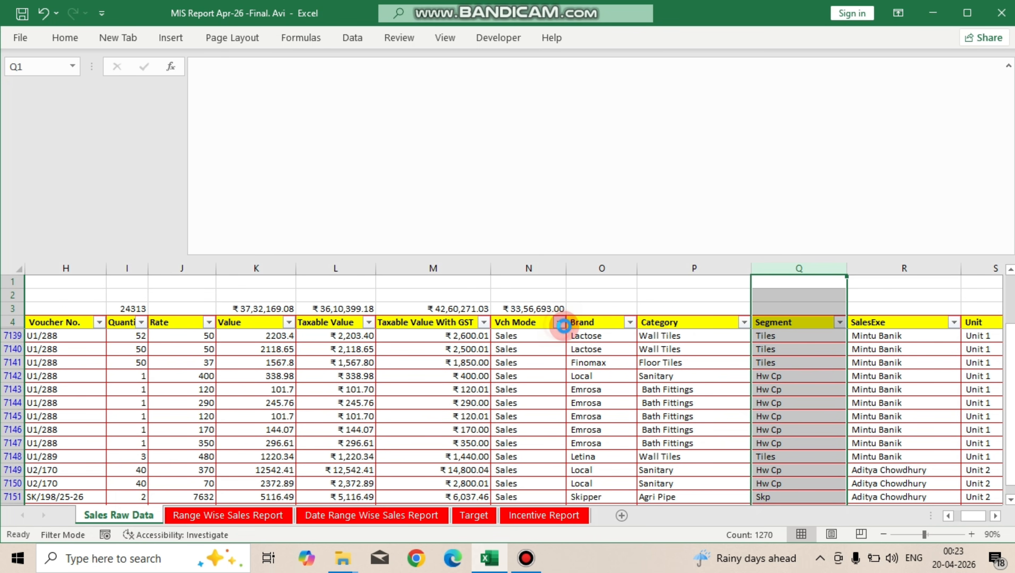
left_click(560, 323)
left_click(406, 185)
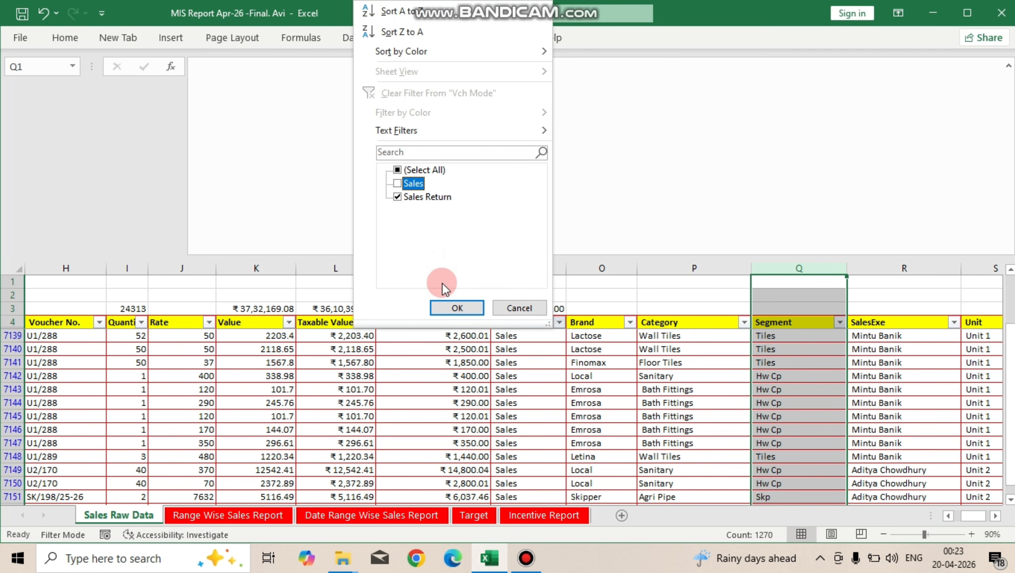
left_click(456, 308)
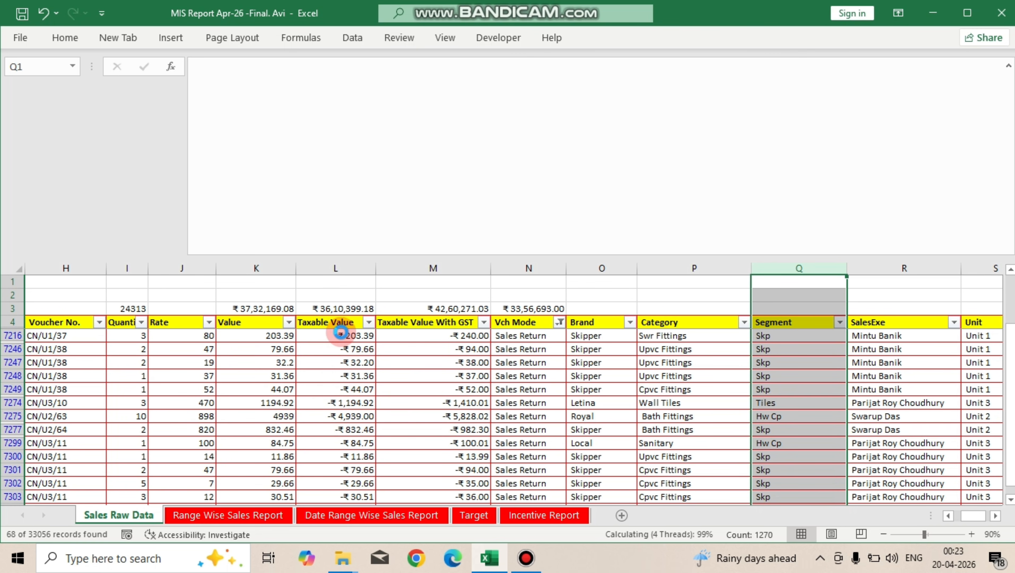
left_click(336, 339)
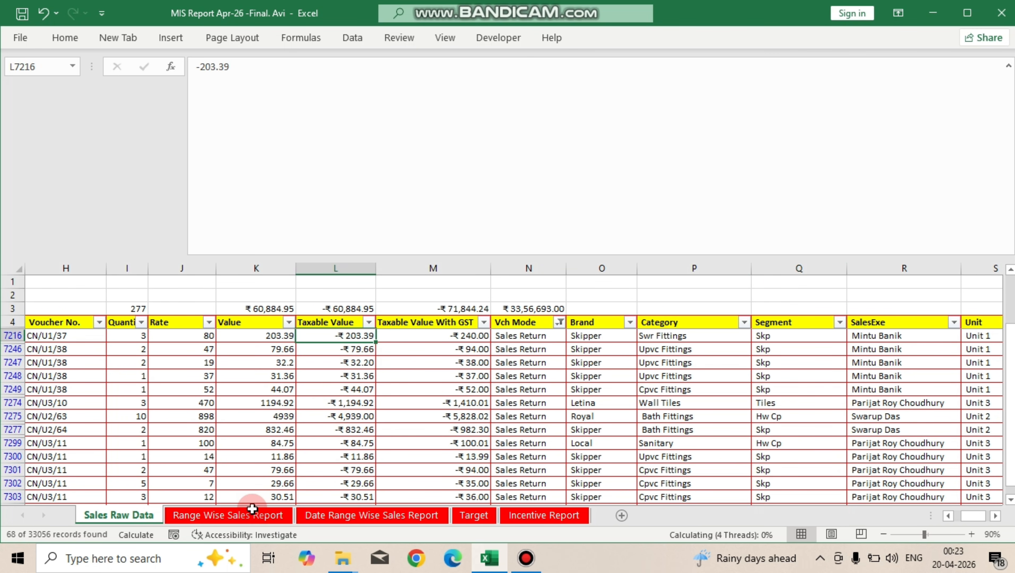
Step: On Range Wise Sales Report, copy the Sales Return Amount formula in L9 down through L22
left_click(239, 514)
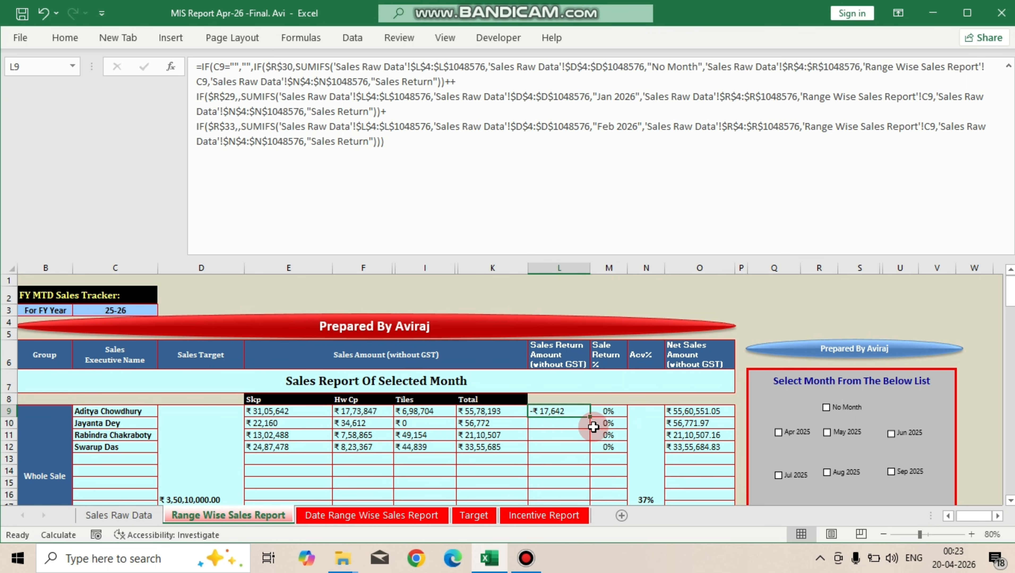
key("ctrl+c")
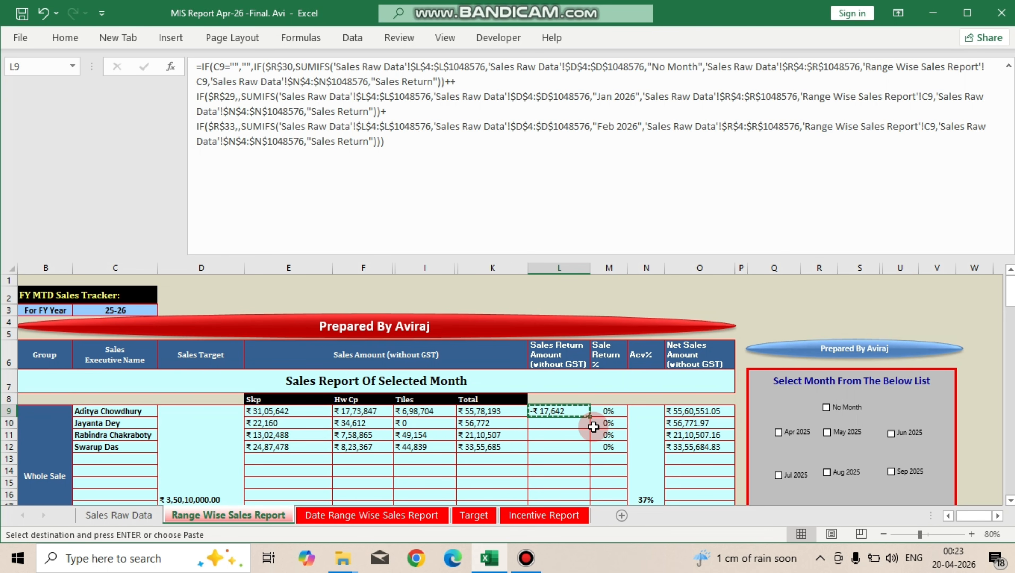
key("ctrl+shift+Down")
key("shift+Up")
key("shift+Up")
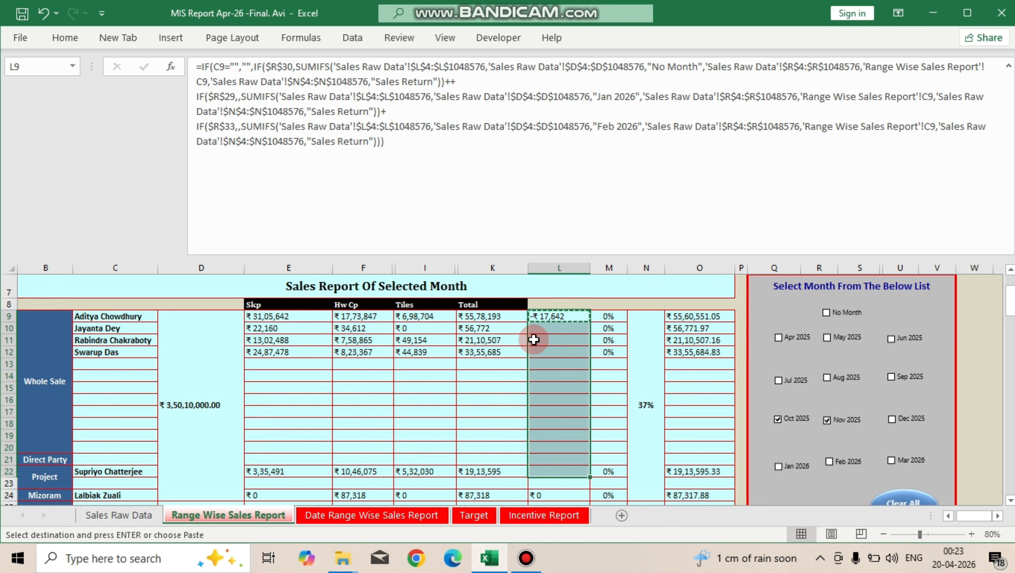
key("ctrl+v")
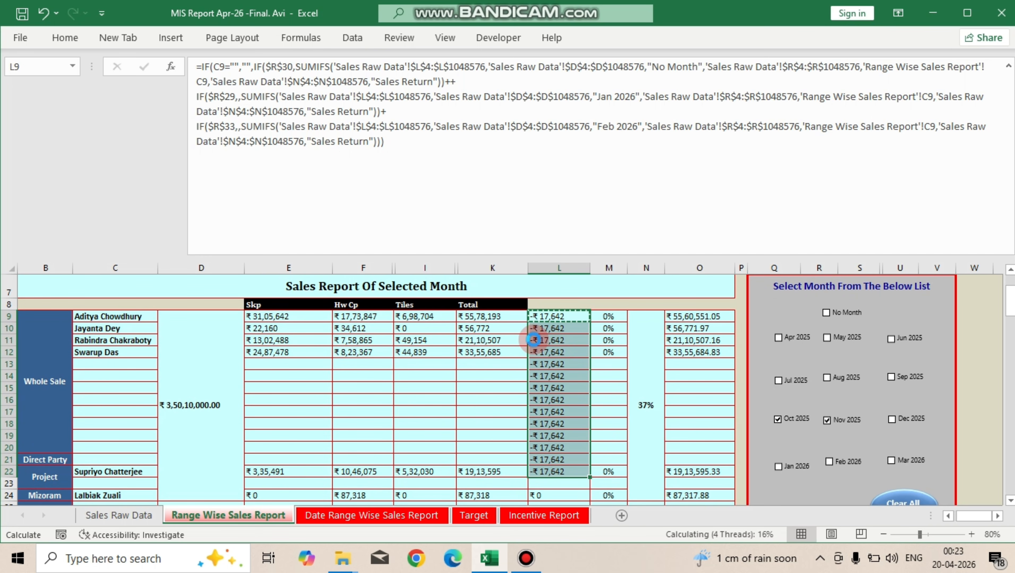
key("Down")
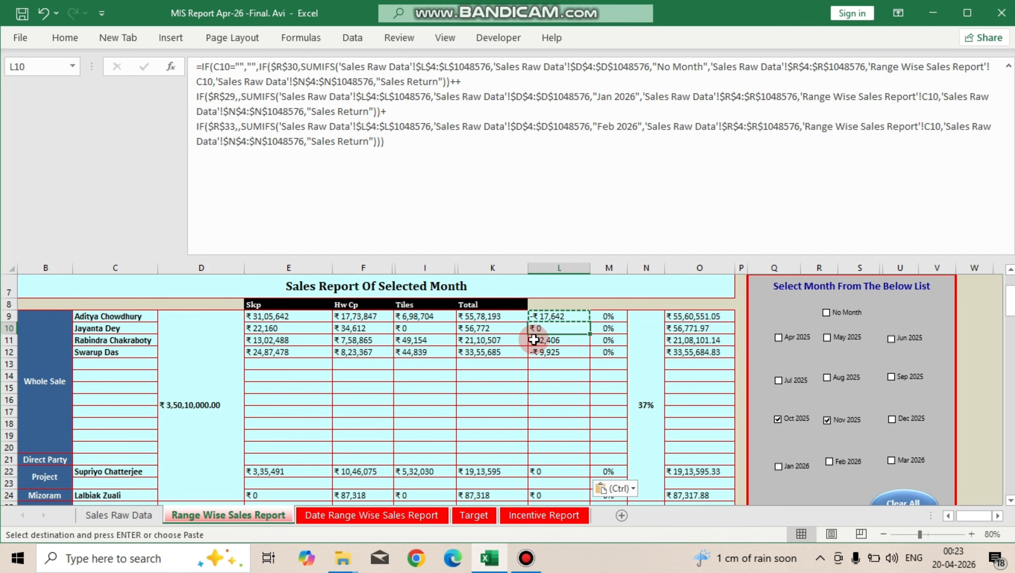
key("Escape")
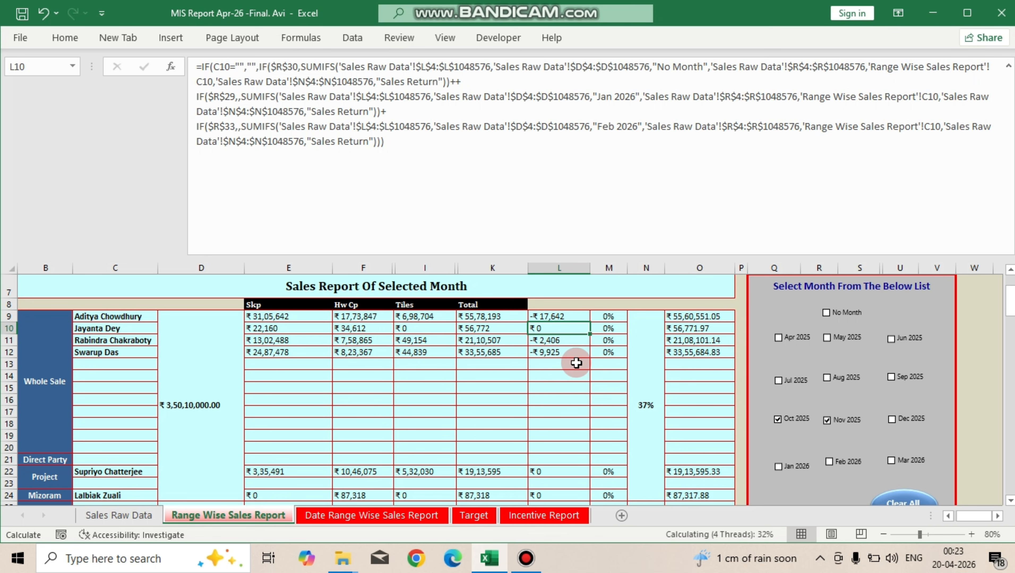
scroll(555, 361, "up", 2)
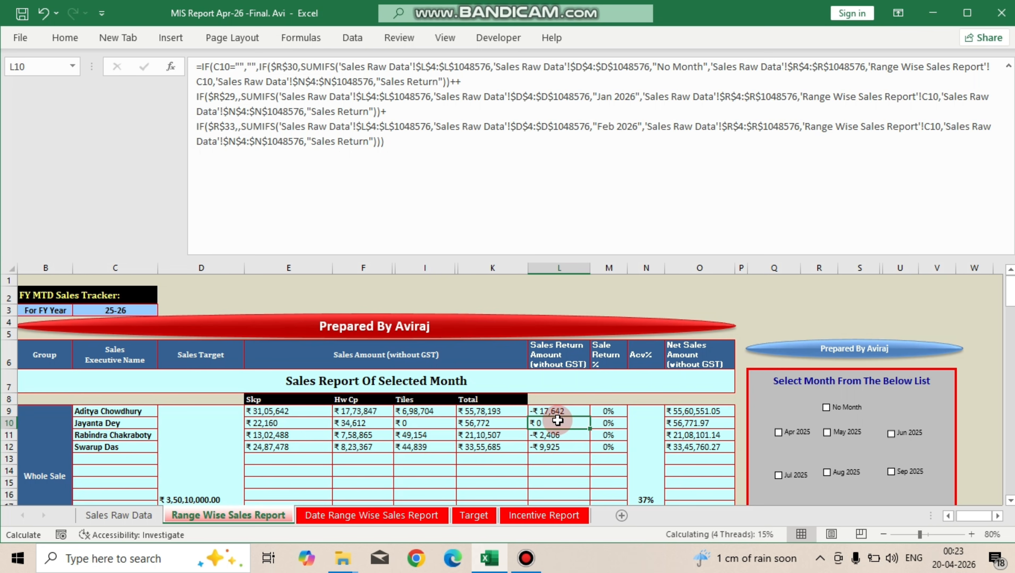
Step: Clear the existing Sale Return % formulas from M9 down to M23
left_click_drag(557, 411, 558, 423)
left_click(609, 410)
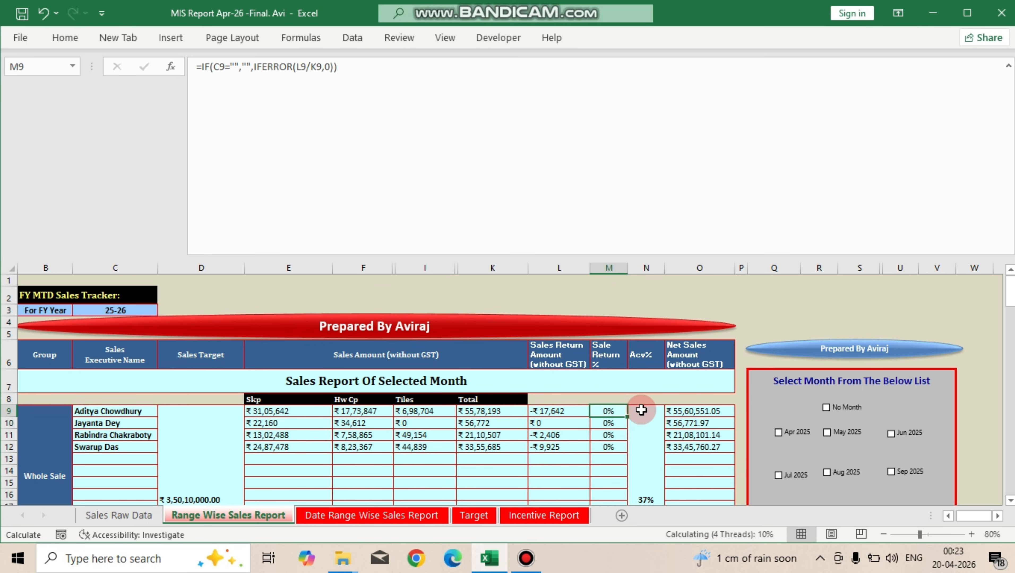
key("ctrl+shift+Down")
key("shift+Up")
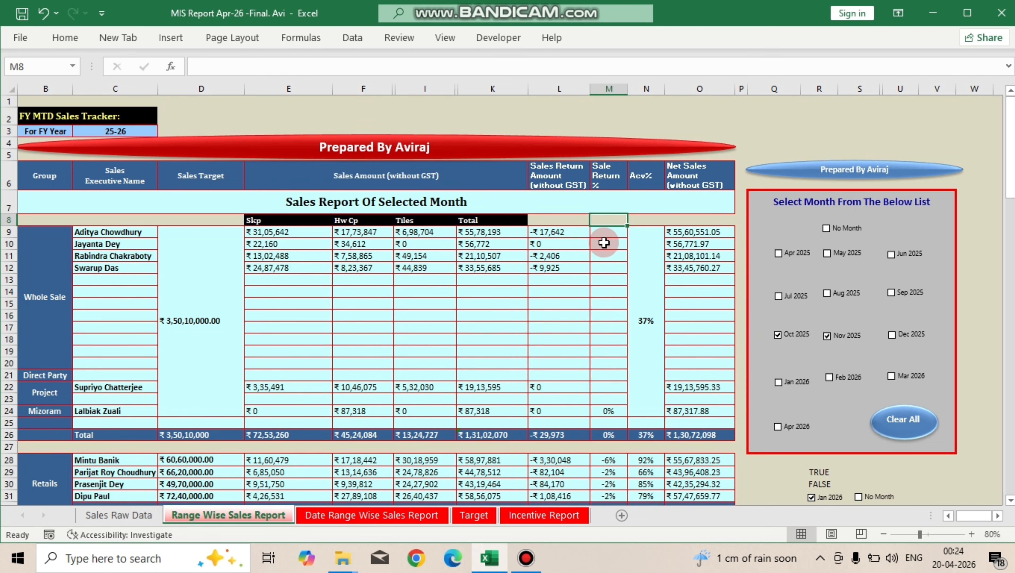
Step: Enter =IFERROR(L9/K9,0) in M9 to calculate Sale Return % from Sales Return Amount and Total
left_click(607, 233)
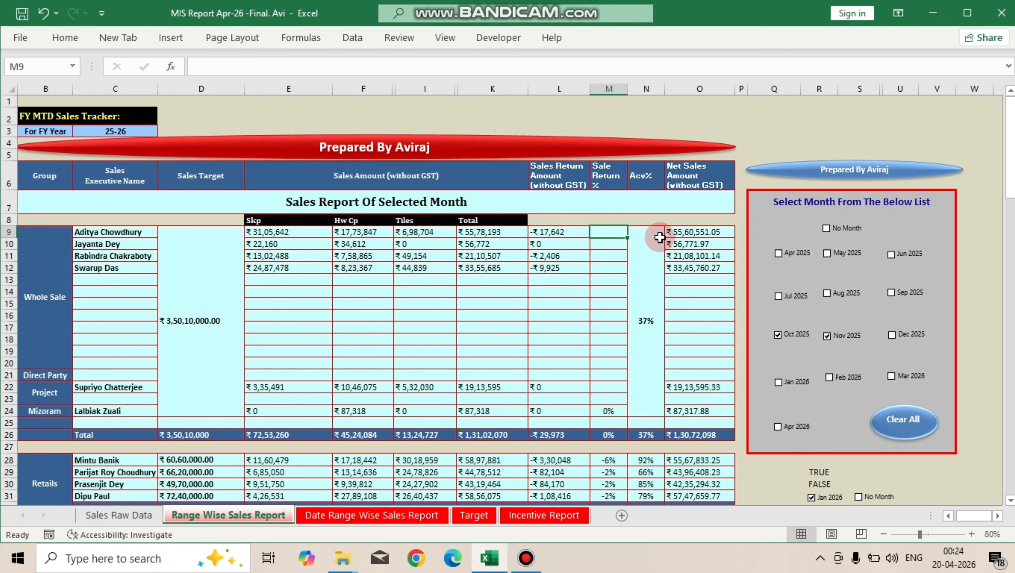
type("=iferr")
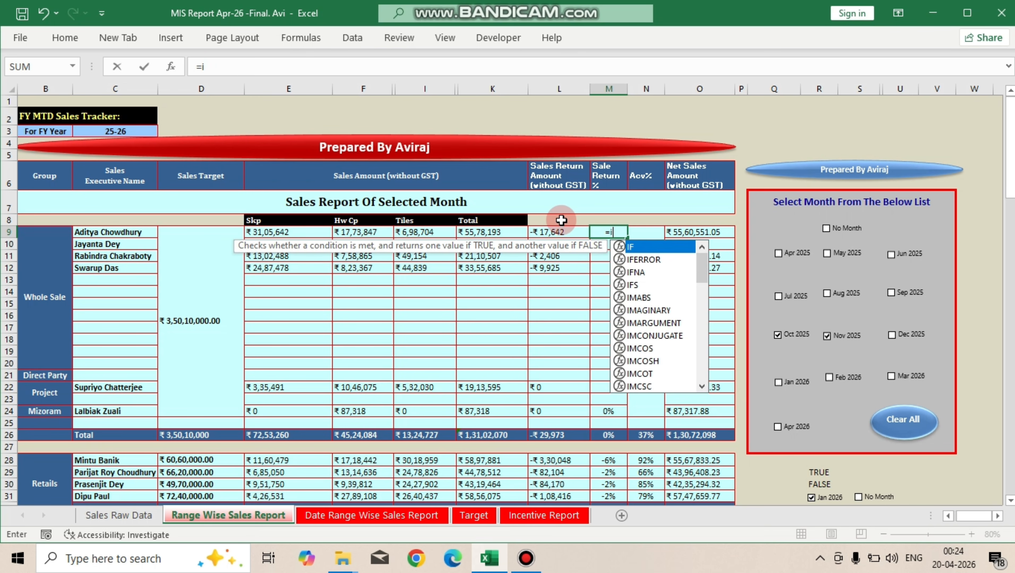
key("Tab")
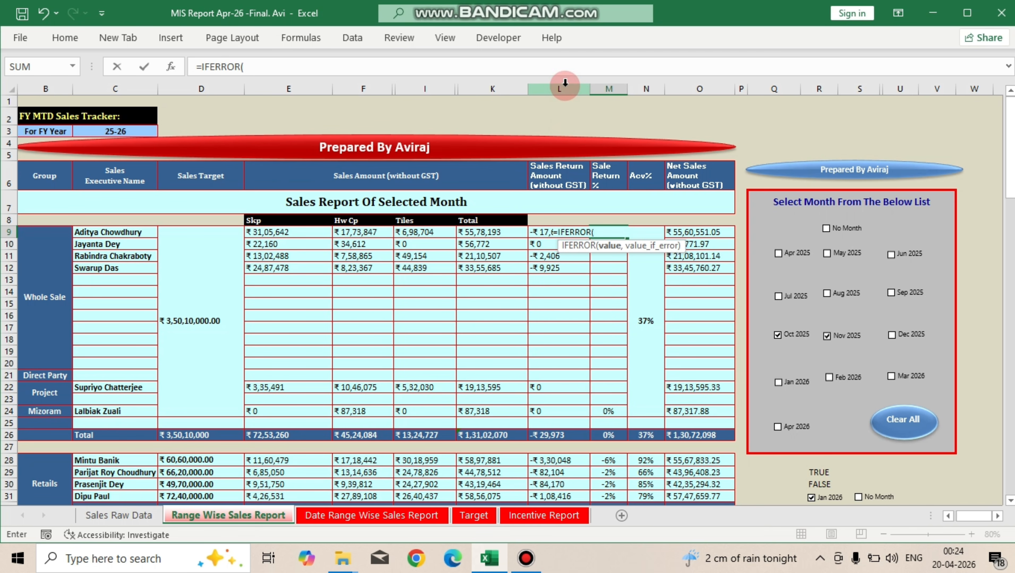
left_click(549, 260)
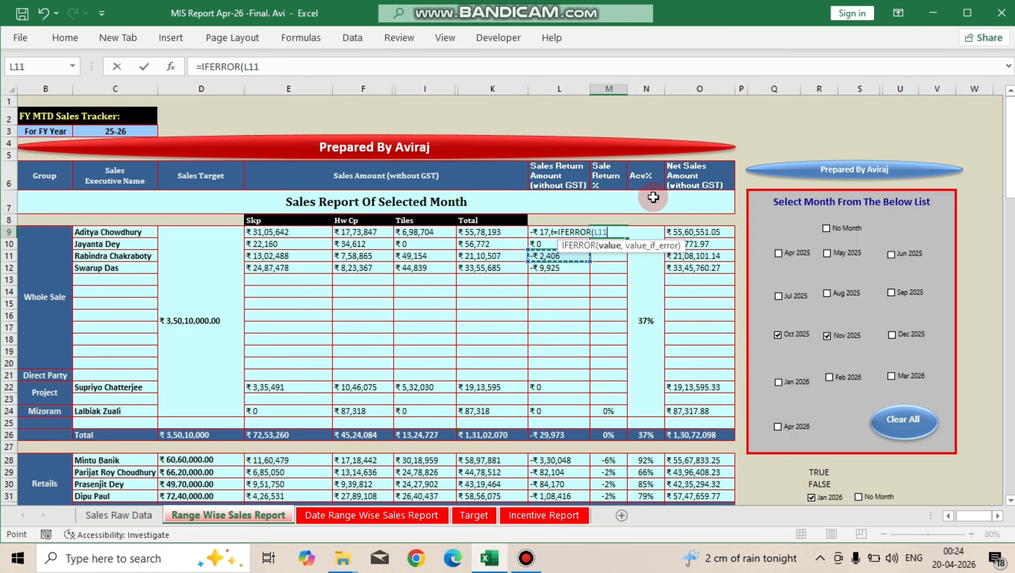
key("Up")
key("Up")
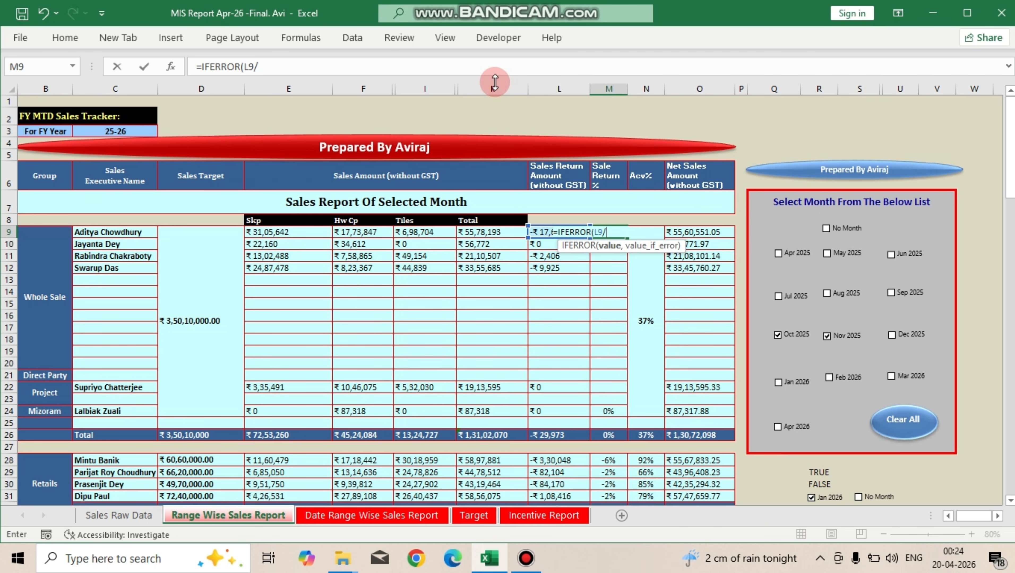
left_click(478, 234)
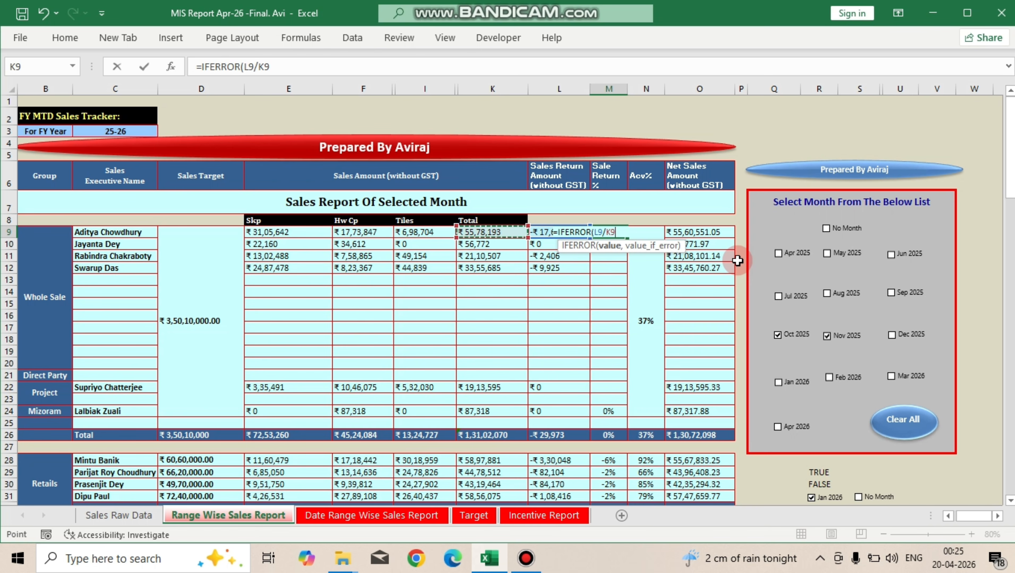
type(",0")
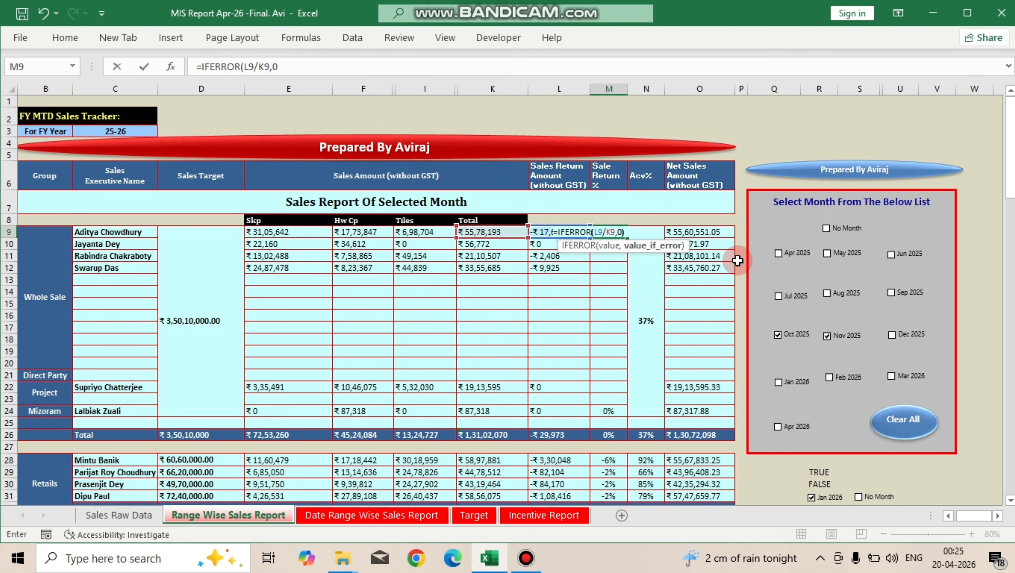
type(")")
key("Return")
key("Up")
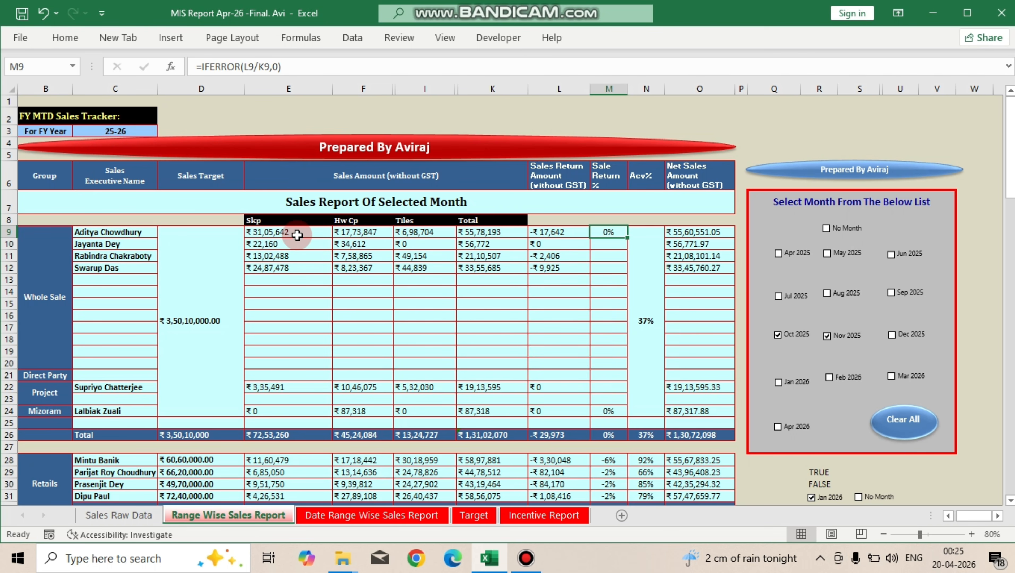
Step: Wrap the M9 formula in a blank-name check so it reads =IF(C9="","",IFERROR(L9/K9,0))
left_click(282, 233)
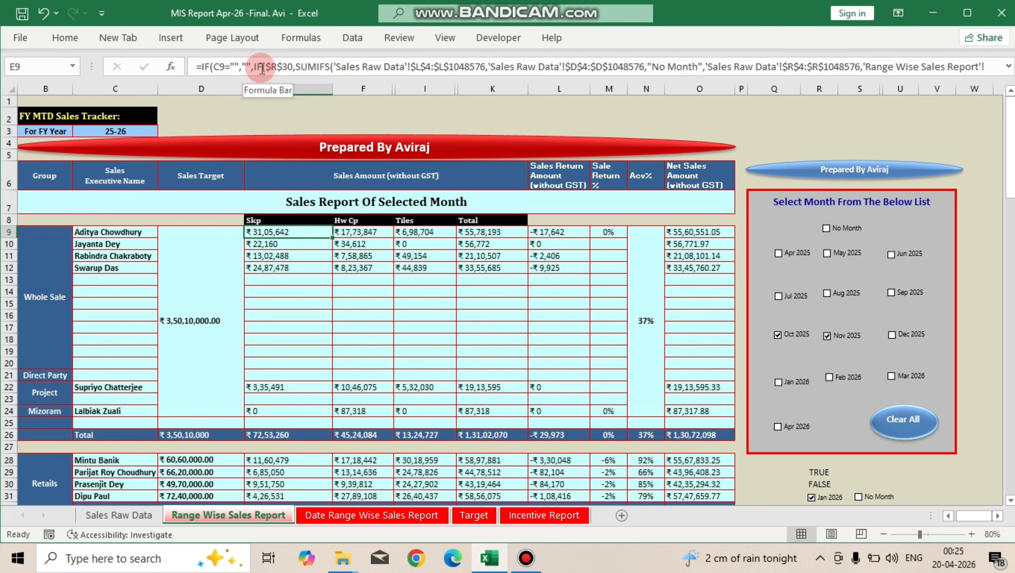
left_click(131, 234)
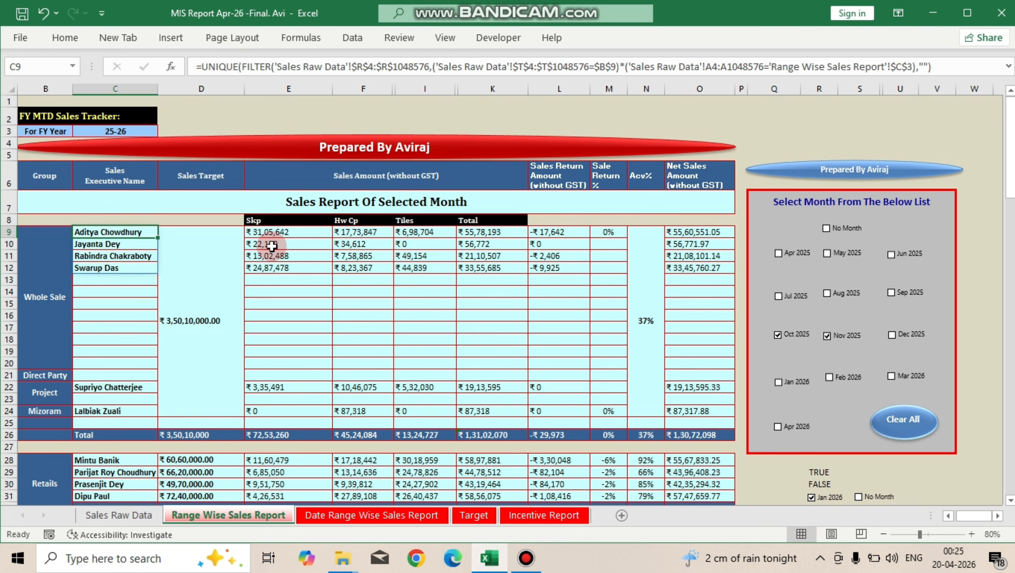
left_click(267, 232)
left_click(606, 233)
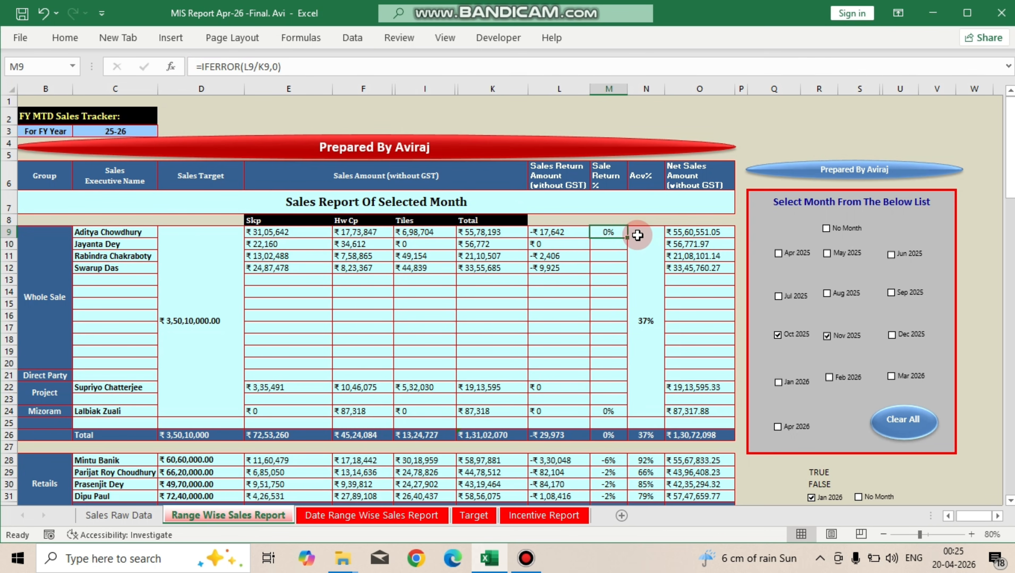
left_click(201, 67)
type("IF(")
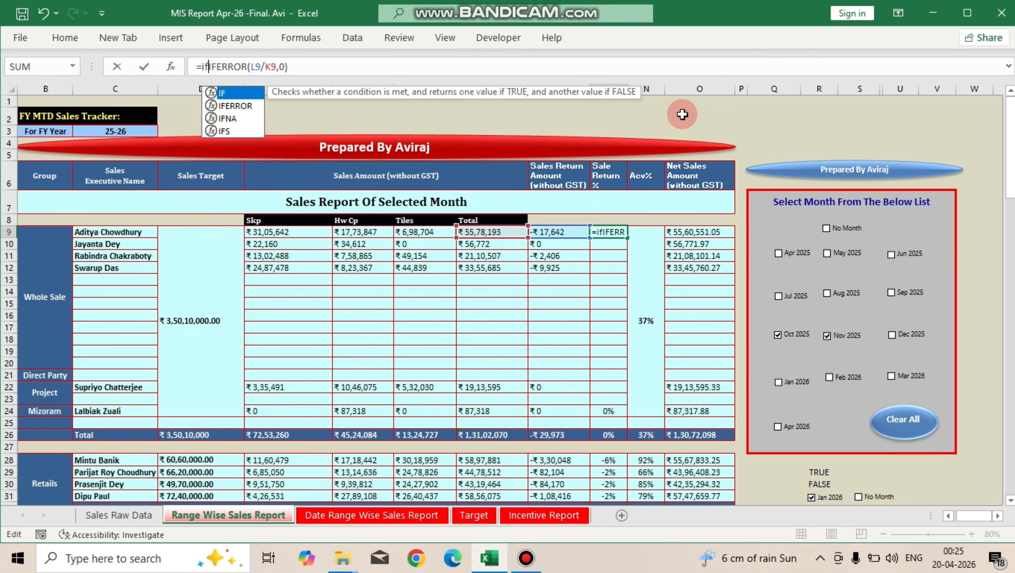
left_click(125, 236)
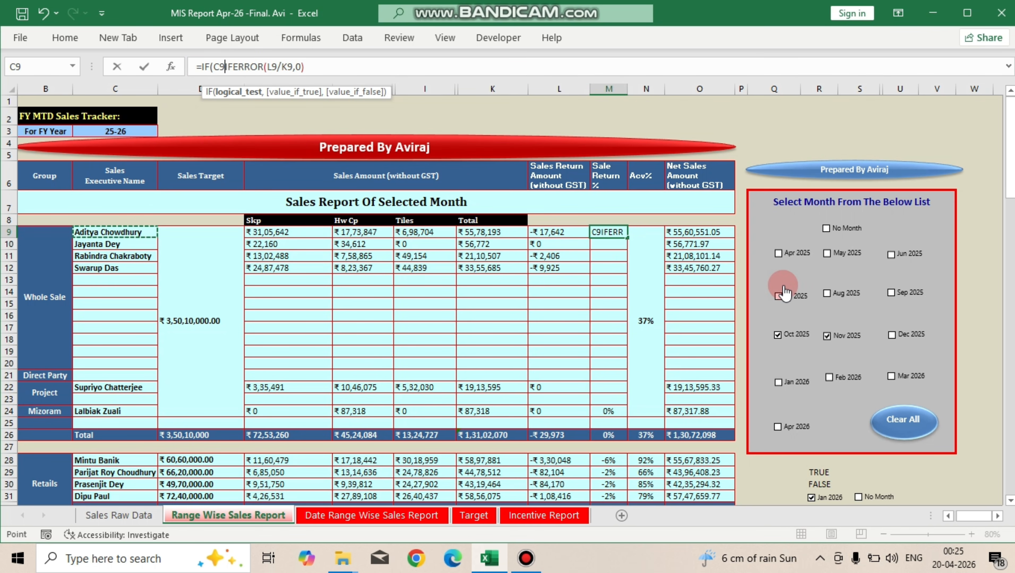
type("=\"\"")
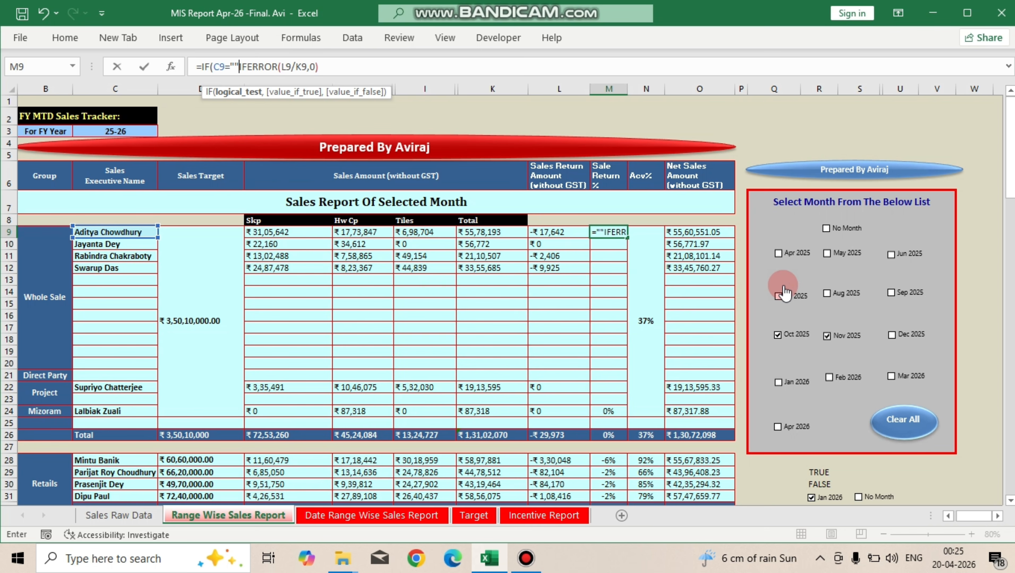
type(",\"\"")
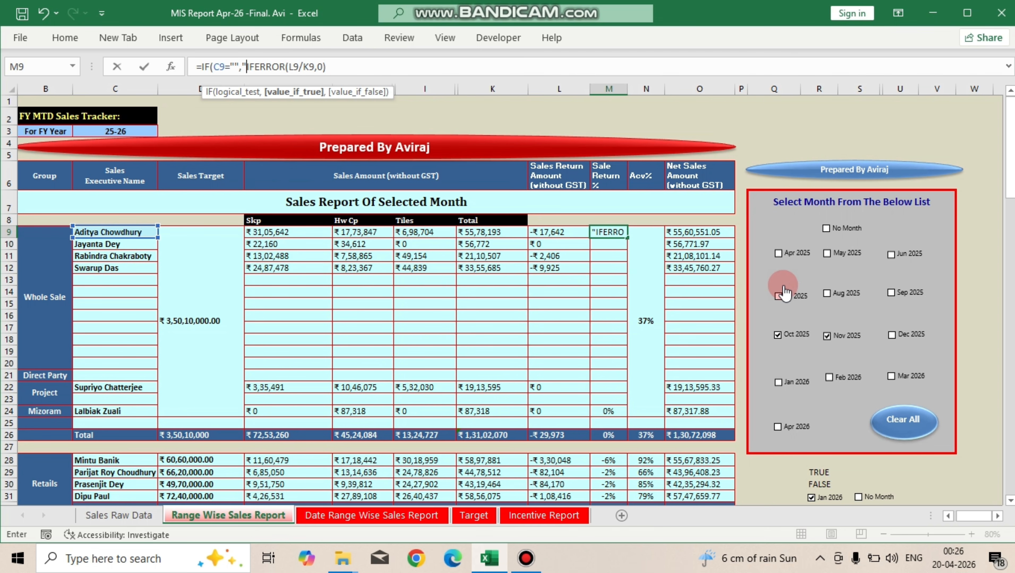
type(",")
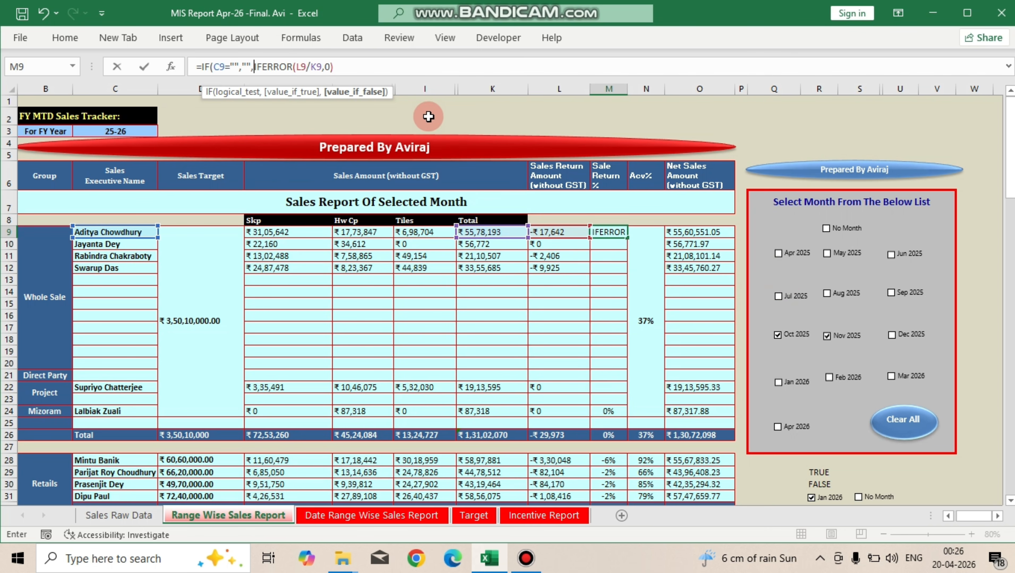
left_click(375, 72)
type(")")
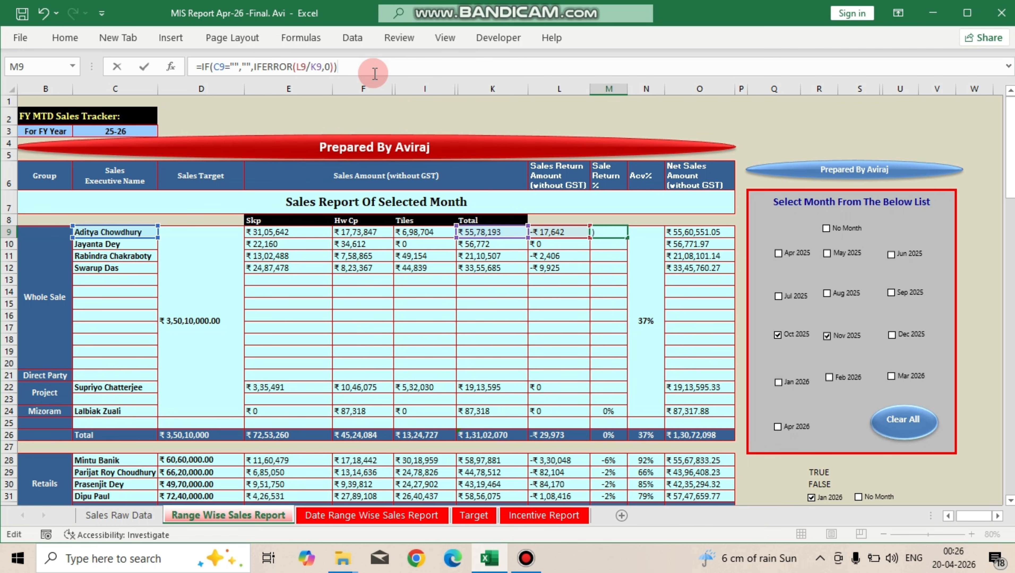
key("Return")
key("Up")
Step: Copy the Sale Return % formula in M9 down through M23
key("ctrl+c")
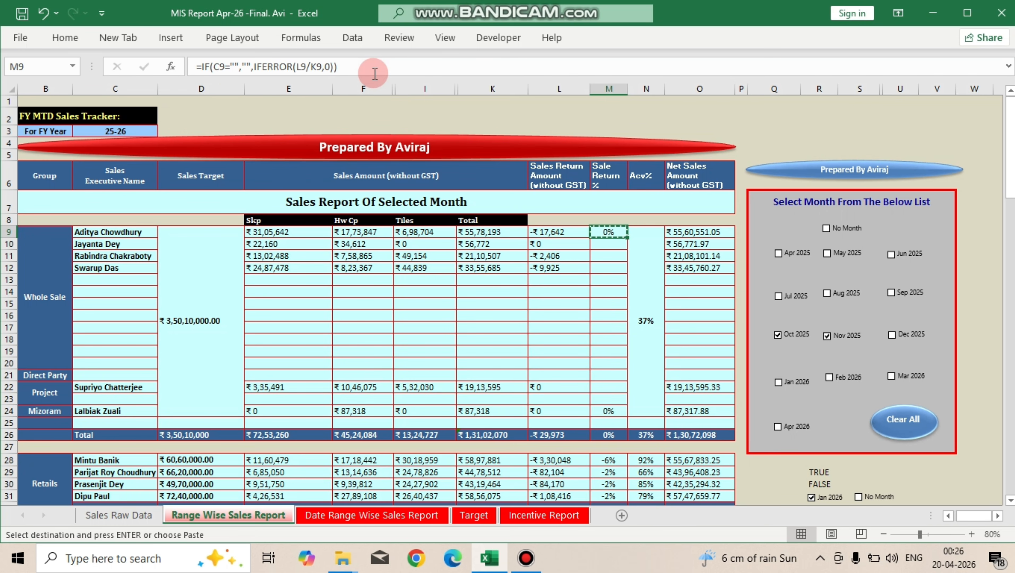
key("ctrl+shift+Down")
key("shift+Up")
key("shift+Up")
key("shift+Down")
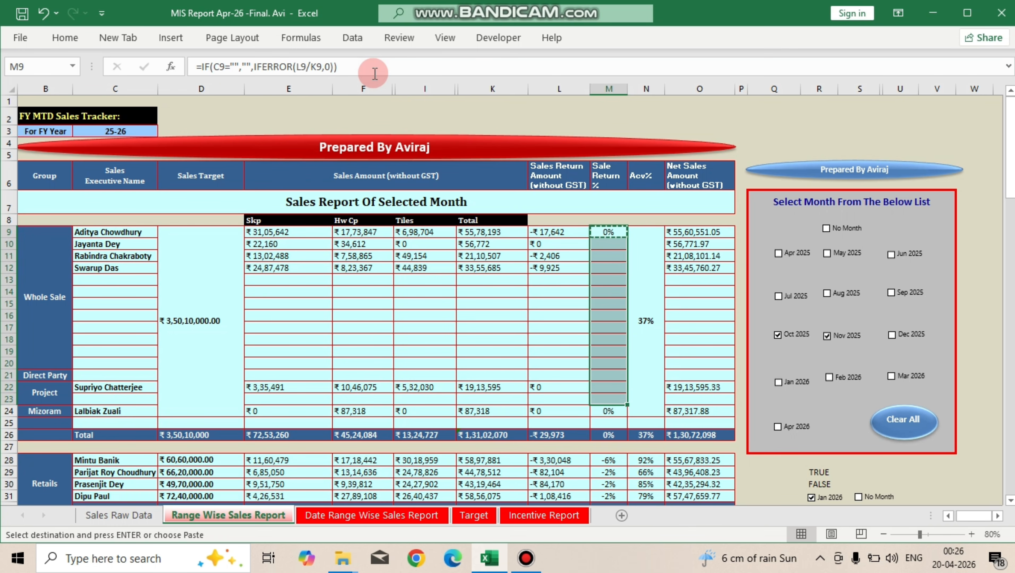
key("Return")
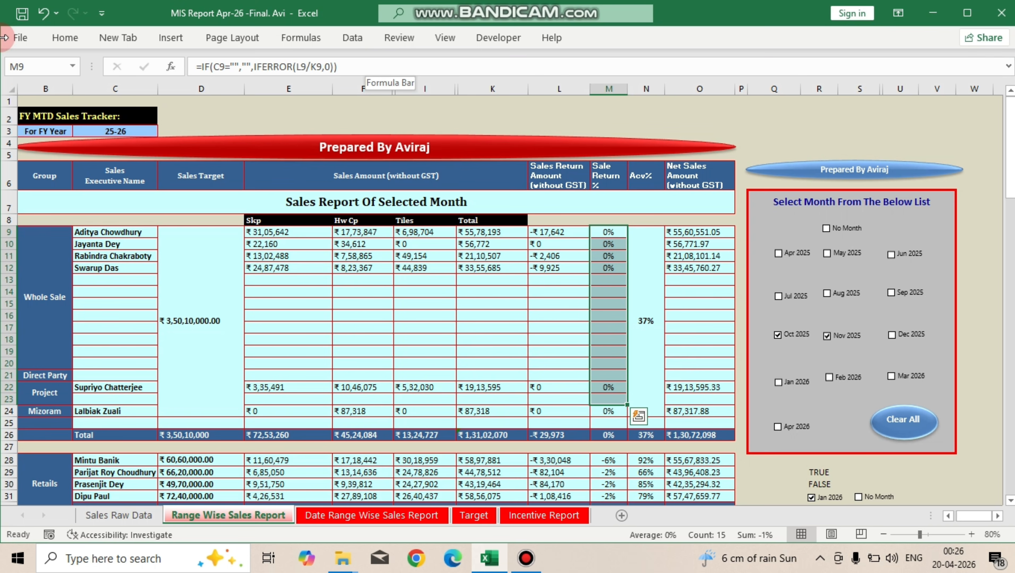
Step: Set the FY Year in C3 to 24-25 and check the Sale Return % in M9
left_click(114, 132)
left_click(164, 131)
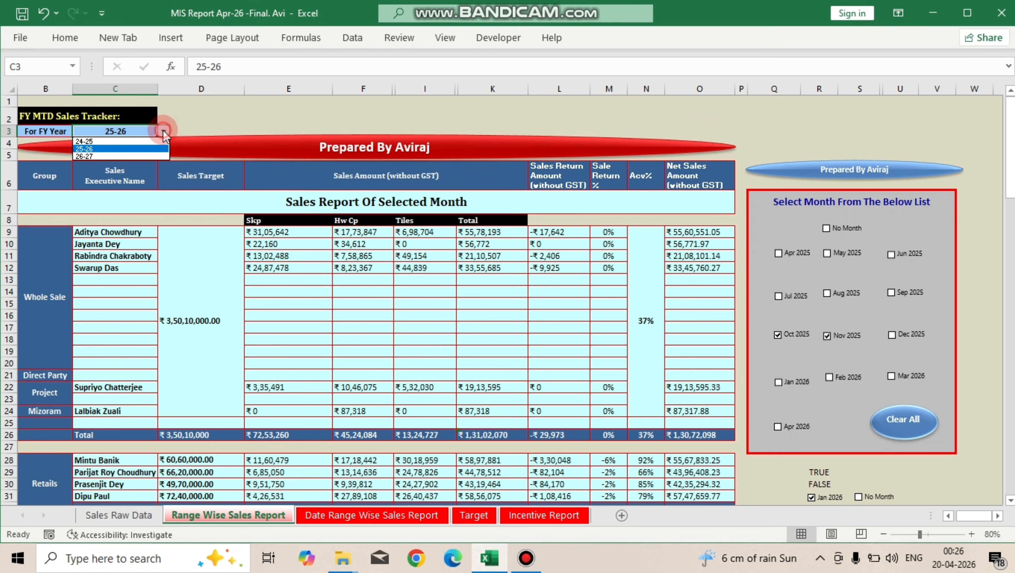
left_click(92, 143)
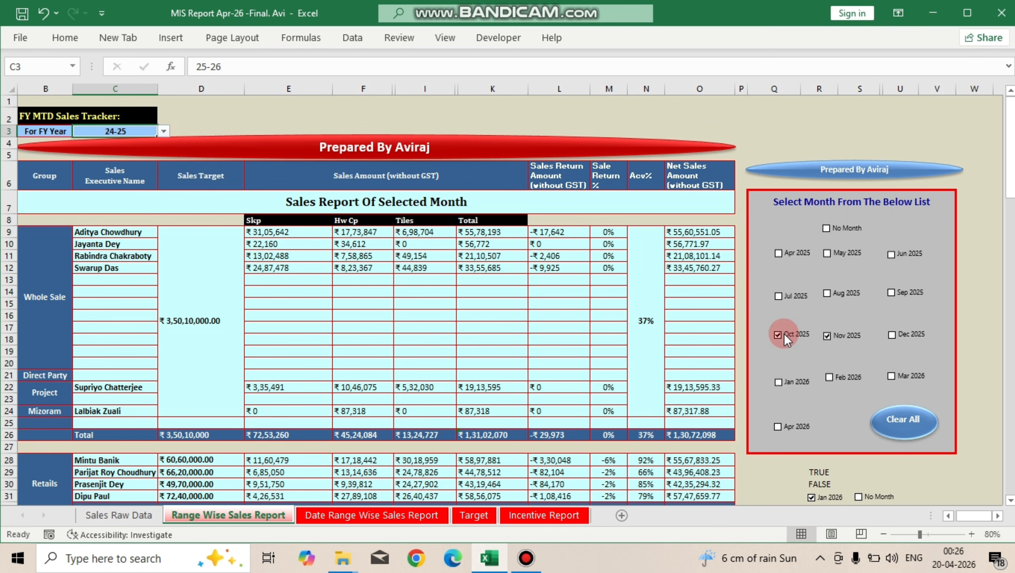
left_click(607, 233)
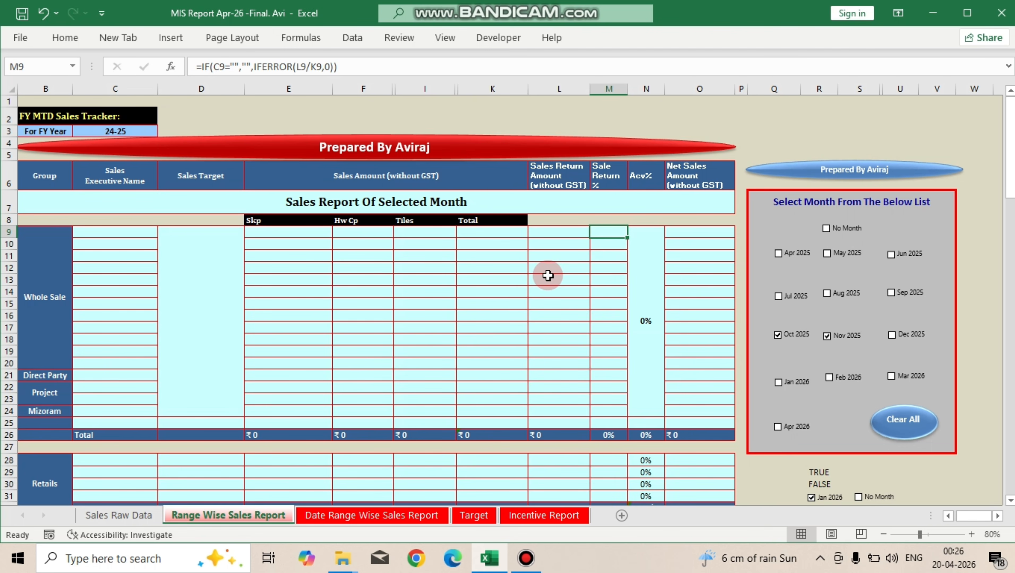
Step: Set the FY Year in C3 back to 25-26
left_click(120, 132)
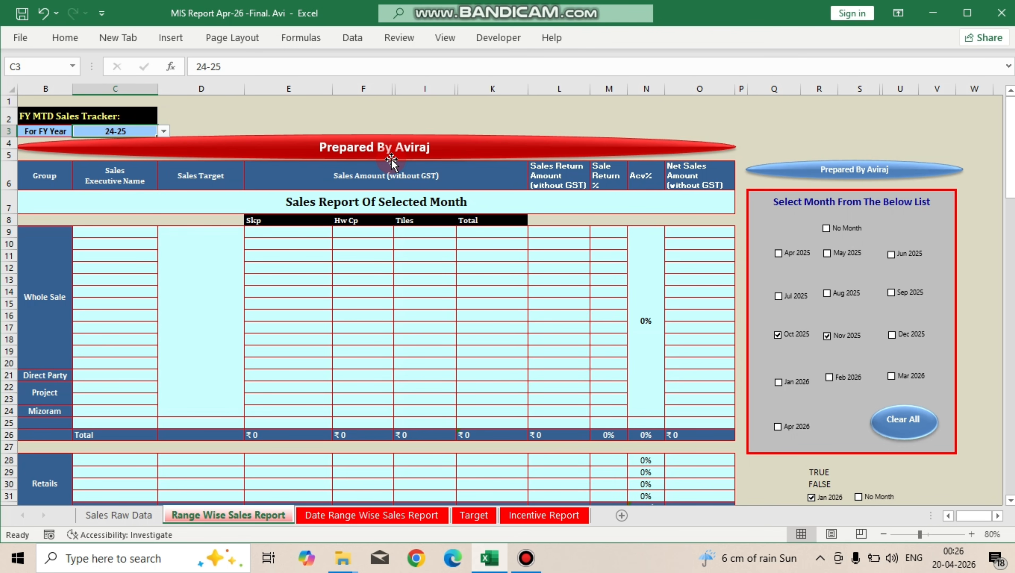
key("alt+Down")
key("Down")
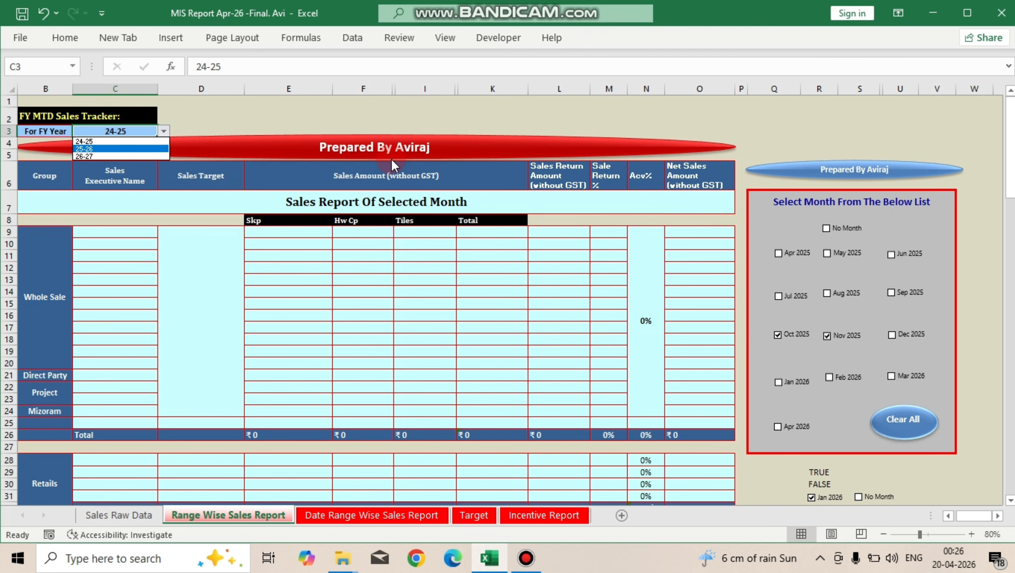
key("Return")
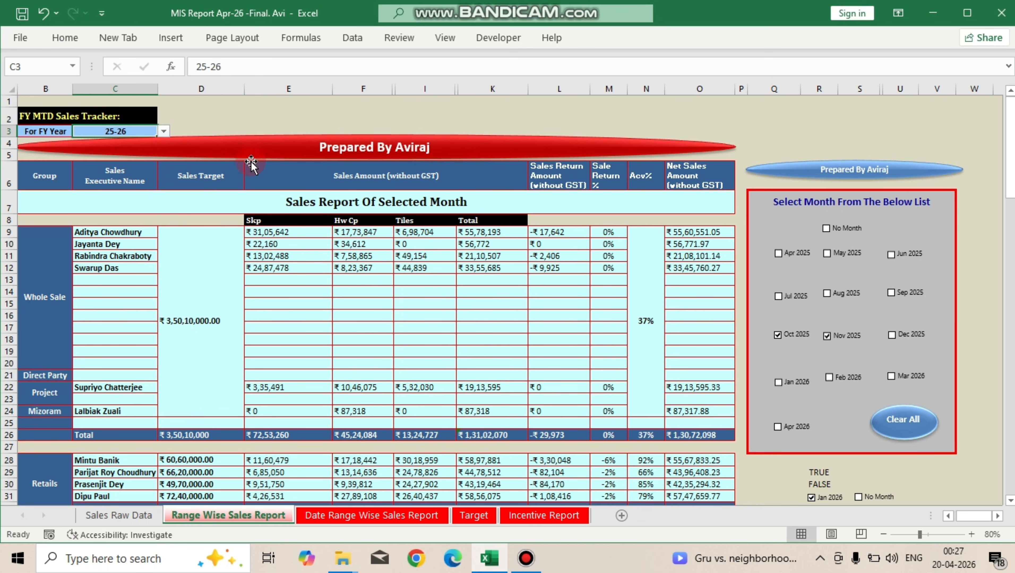
Step: Enter the FY year values 25-26, 26-27 and 27-28 in cells Y5 to Y7
left_click(998, 516)
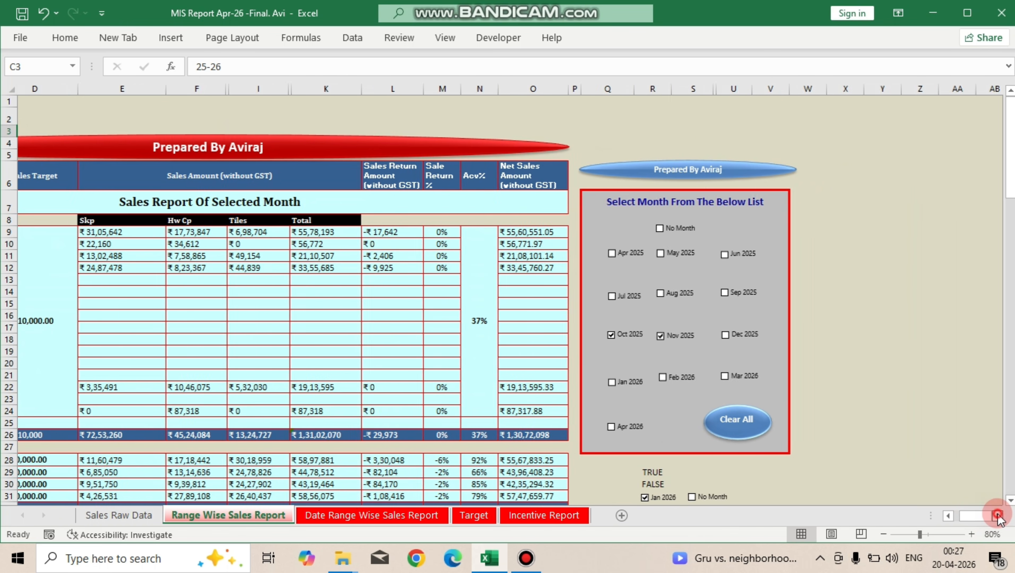
left_click(997, 515)
left_click(821, 154)
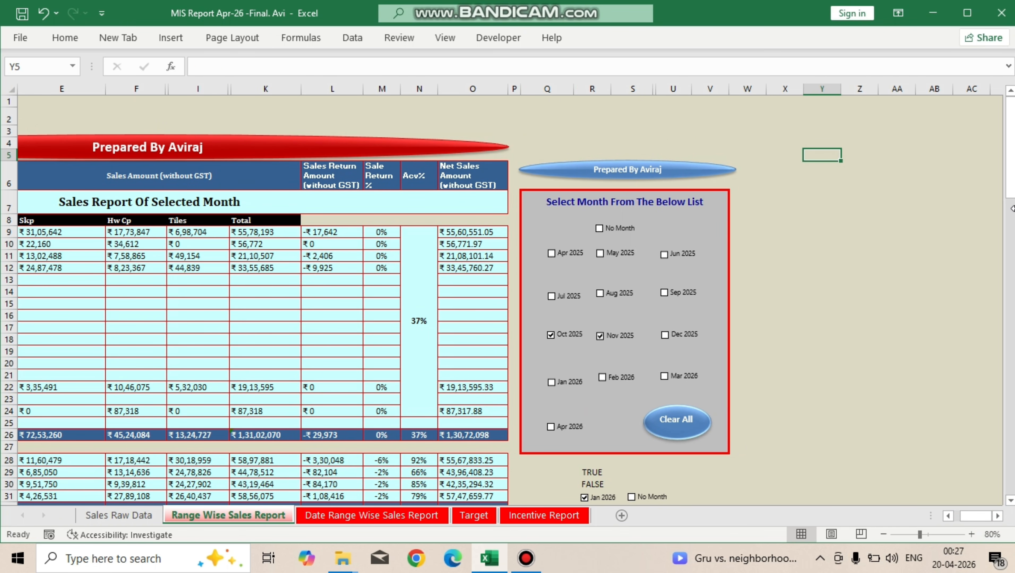
type("25-")
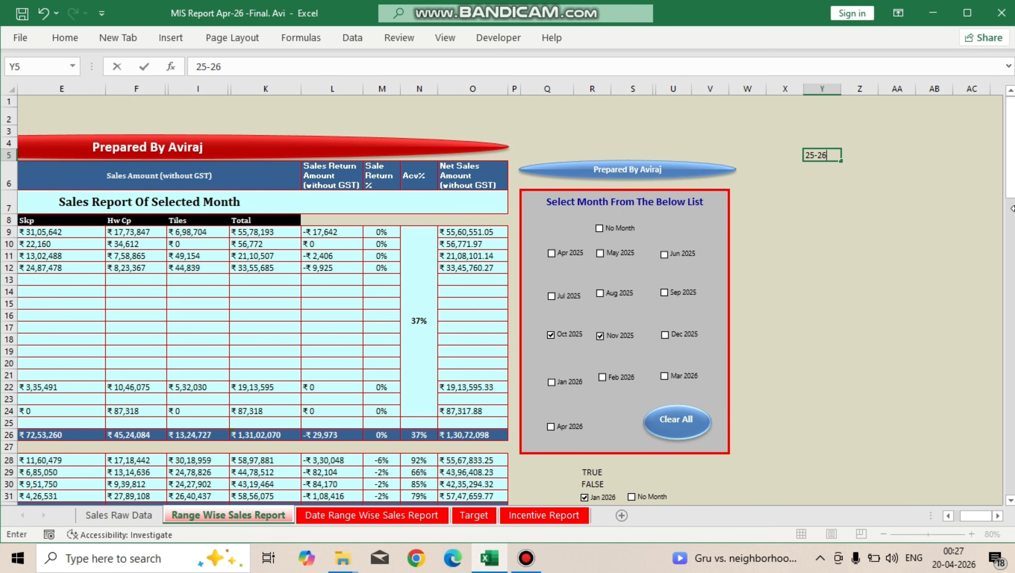
type("26")
key("Return")
type("26-")
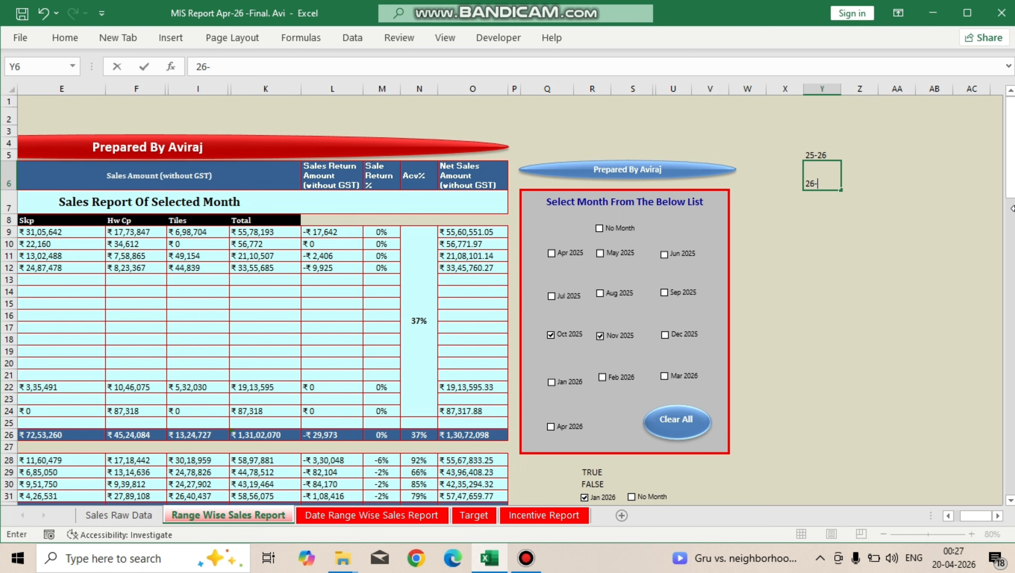
key("Return")
type("27-")
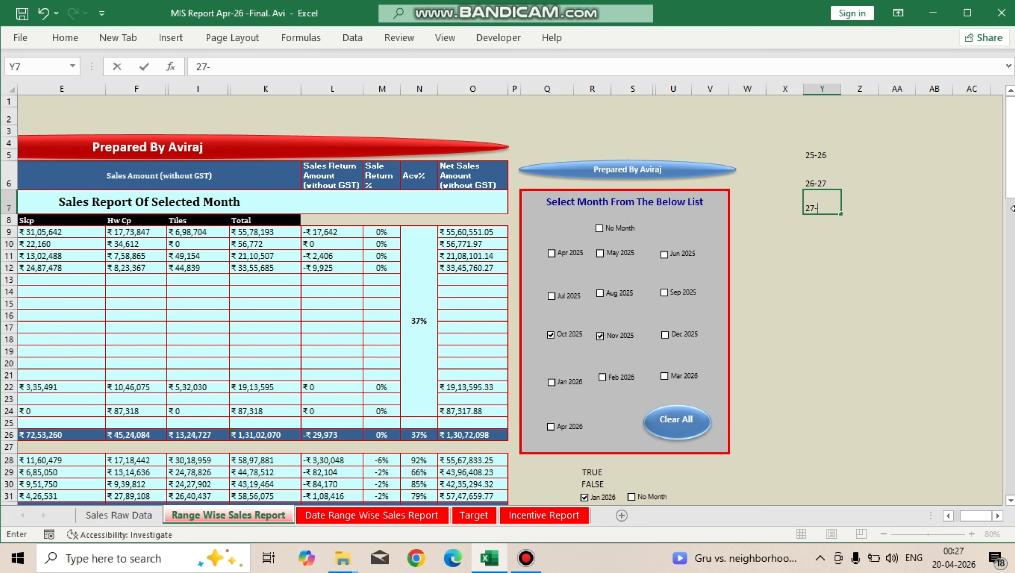
type("28")
key("Return")
left_click_drag(815, 155, 815, 220)
left_click(924, 174)
Step: Add List data validation to cell AA5 with the source =$Y$5:$Y$7
left_click(883, 157)
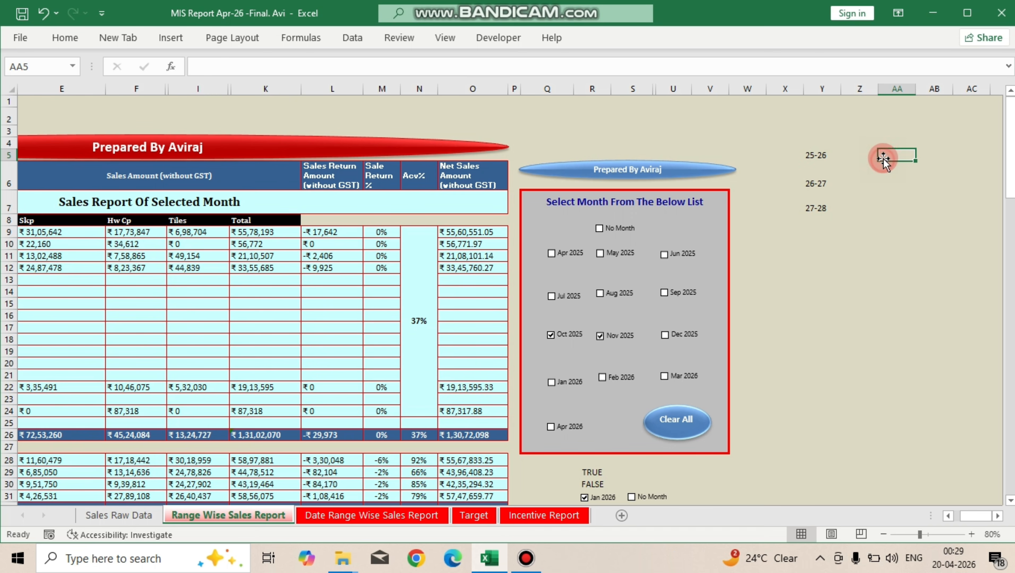
left_click(353, 37)
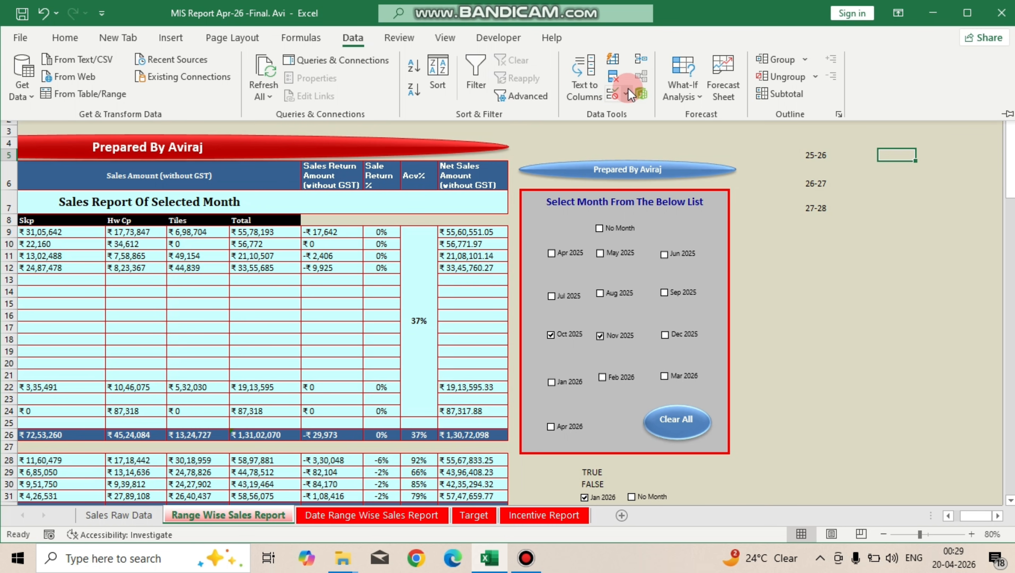
left_click(626, 94)
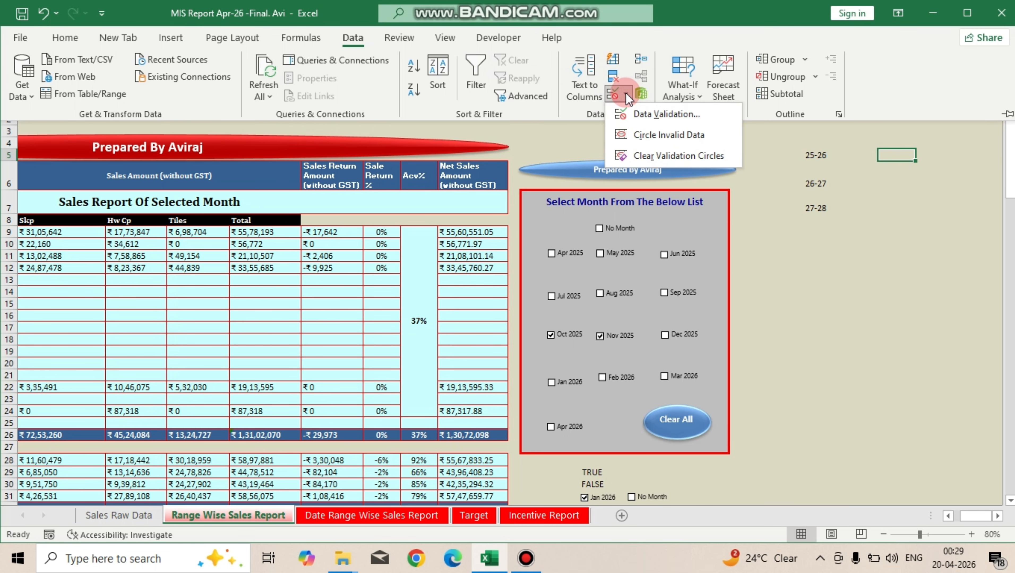
left_click(639, 117)
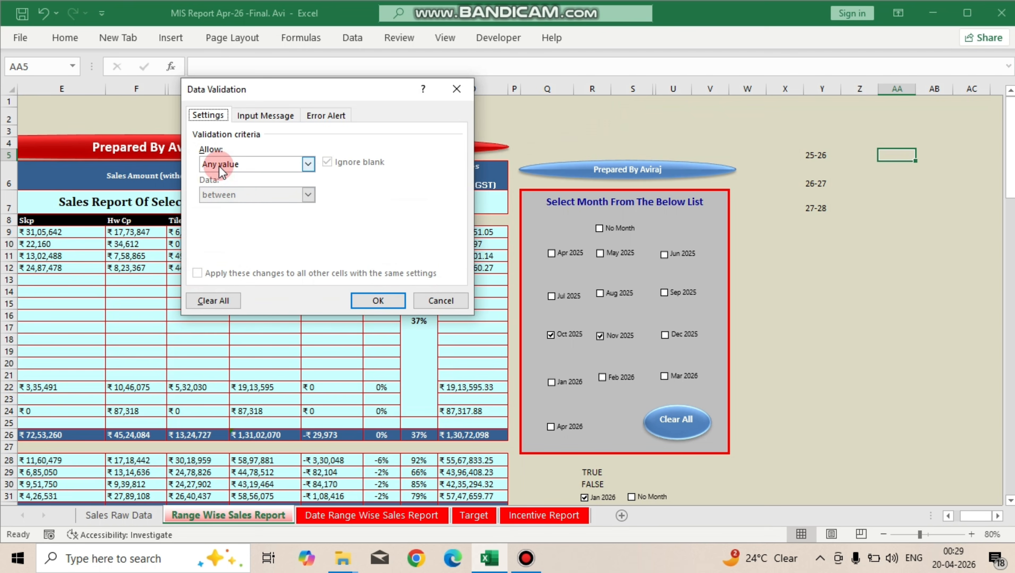
left_click(229, 165)
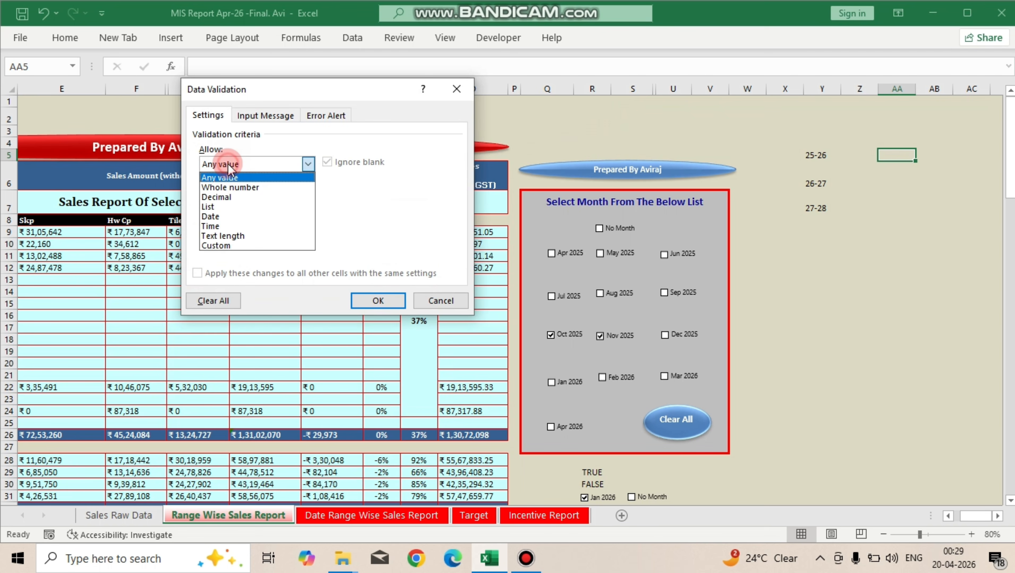
left_click(215, 207)
left_click(219, 224)
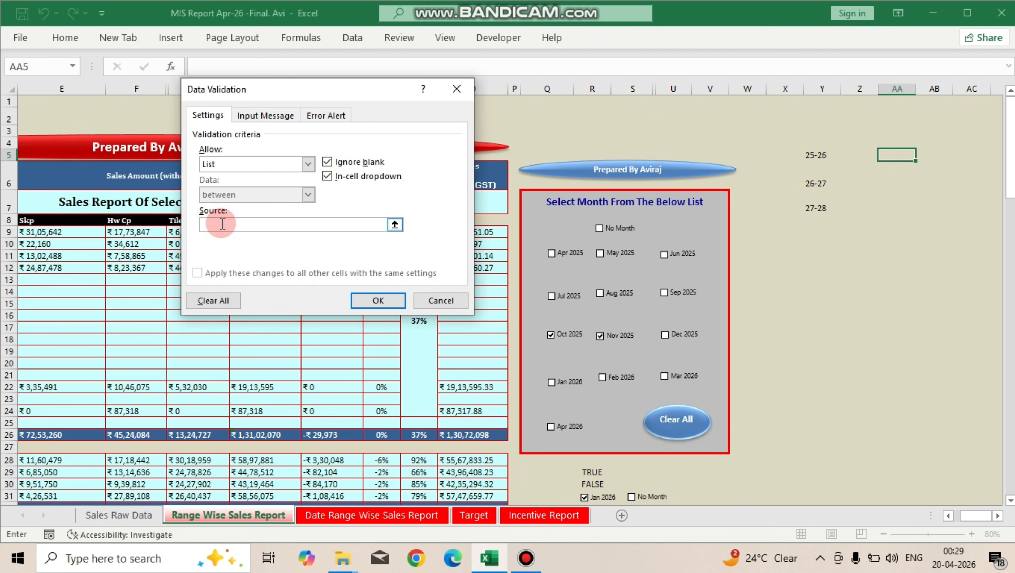
left_click_drag(816, 158, 815, 206)
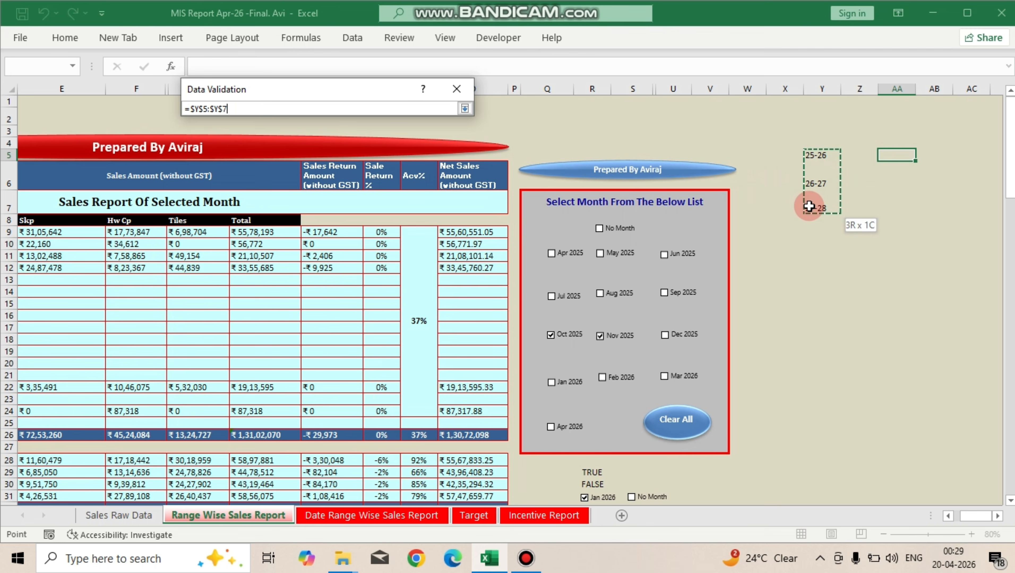
left_click(371, 309)
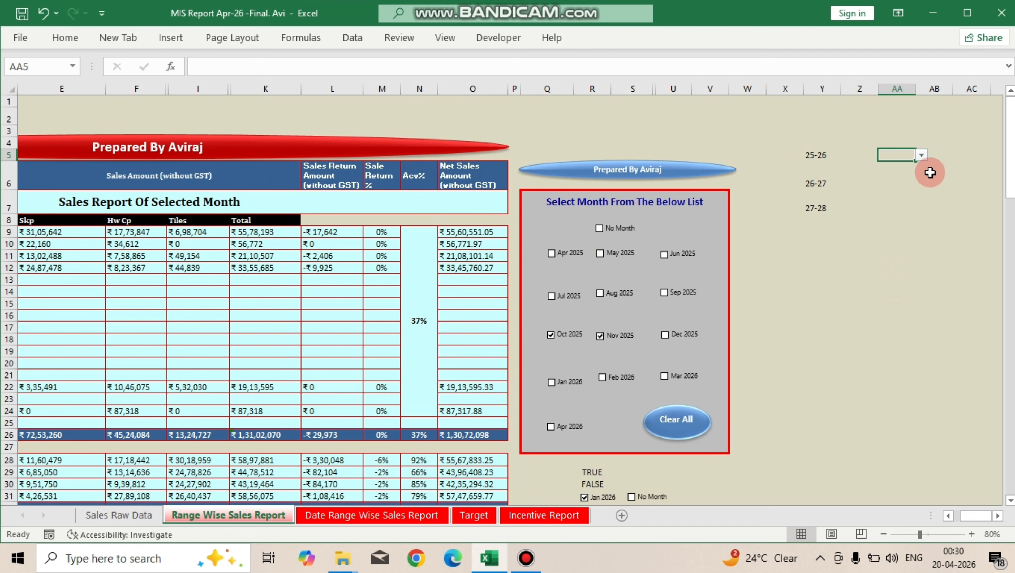
Step: Try the year choices in AA5 by picking 26-27 and 25-26, ending on 27-28
left_click(921, 157)
left_click(867, 173)
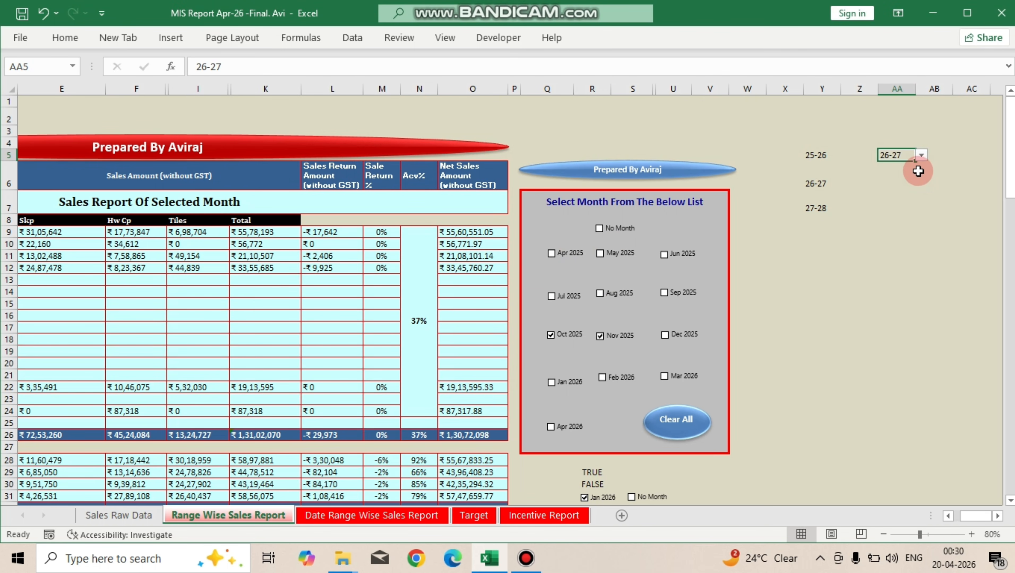
left_click(922, 158)
left_click(857, 165)
left_click(921, 157)
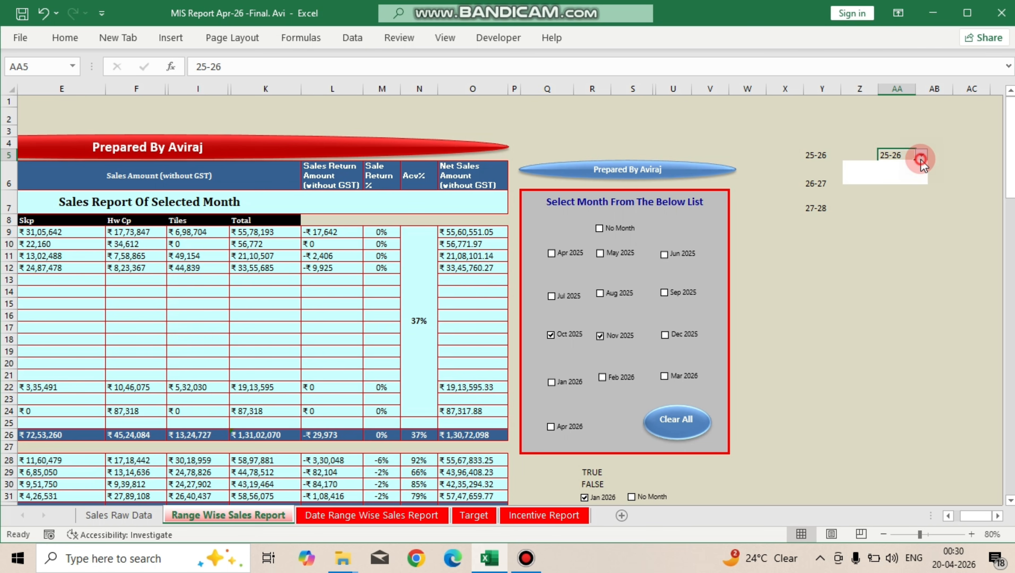
left_click(867, 180)
left_click(872, 234)
left_click(901, 155)
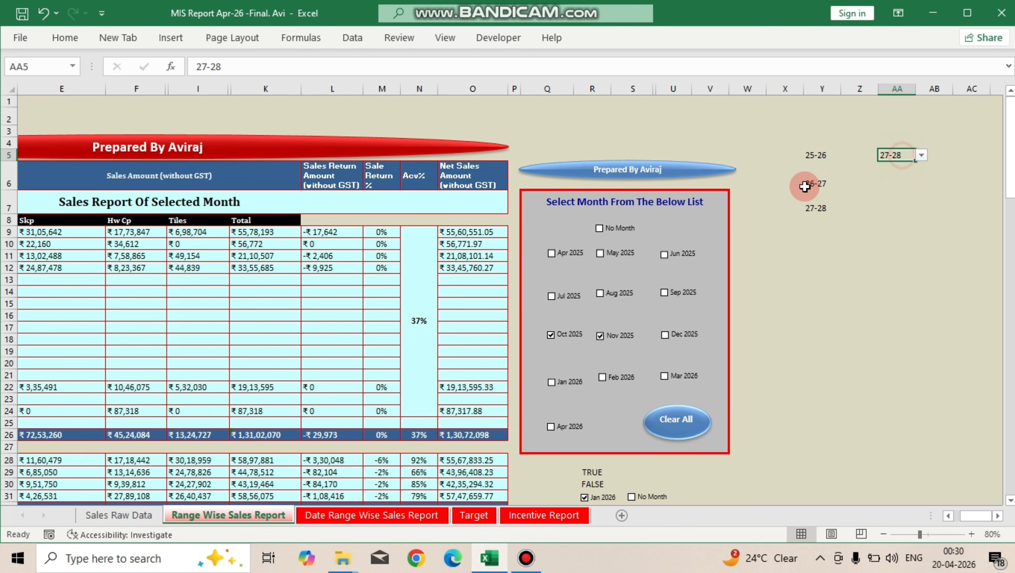
Step: Examine the UNIQUE/FILTER formula in C9 that lists the Whole Sale executive names for the chosen FY year
left_click(948, 516)
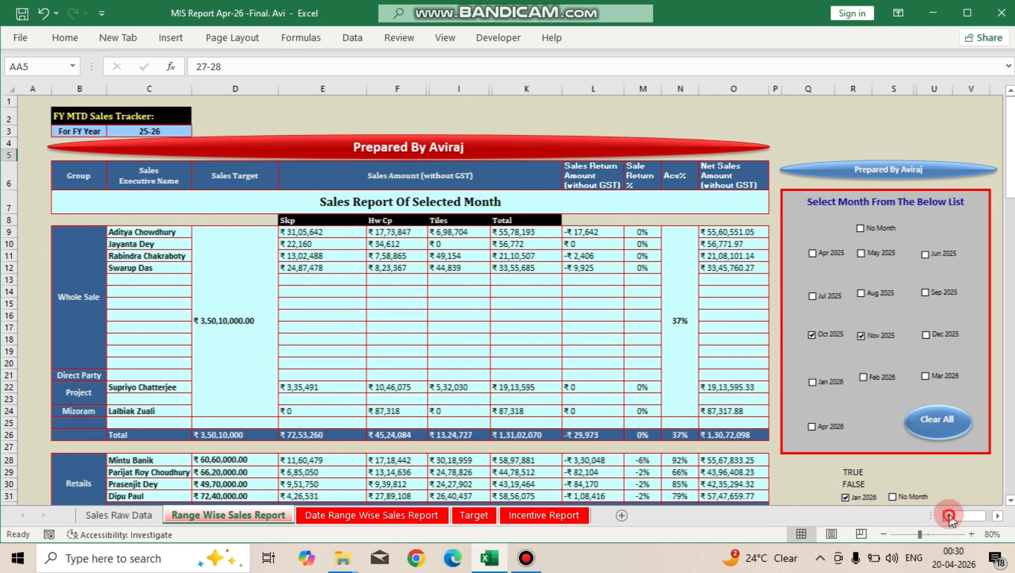
left_click(149, 238)
left_click(157, 141)
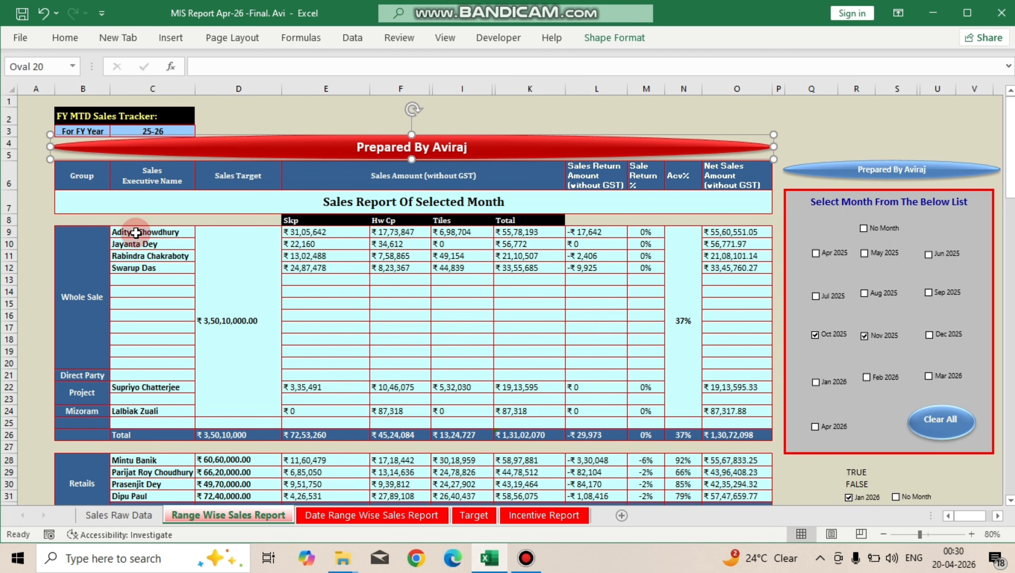
left_click(162, 126)
left_click_drag(119, 232, 133, 284)
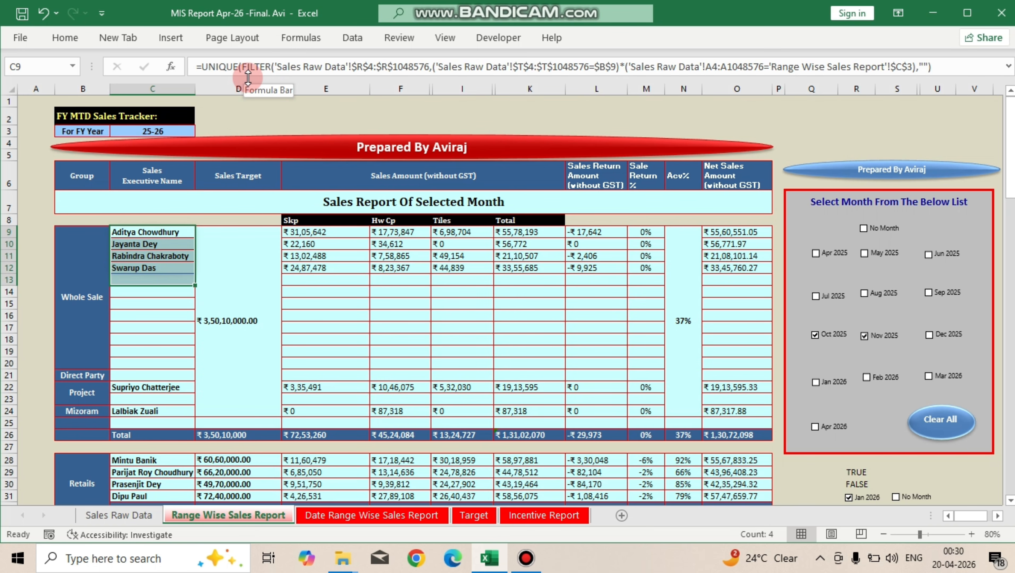
left_click(135, 244)
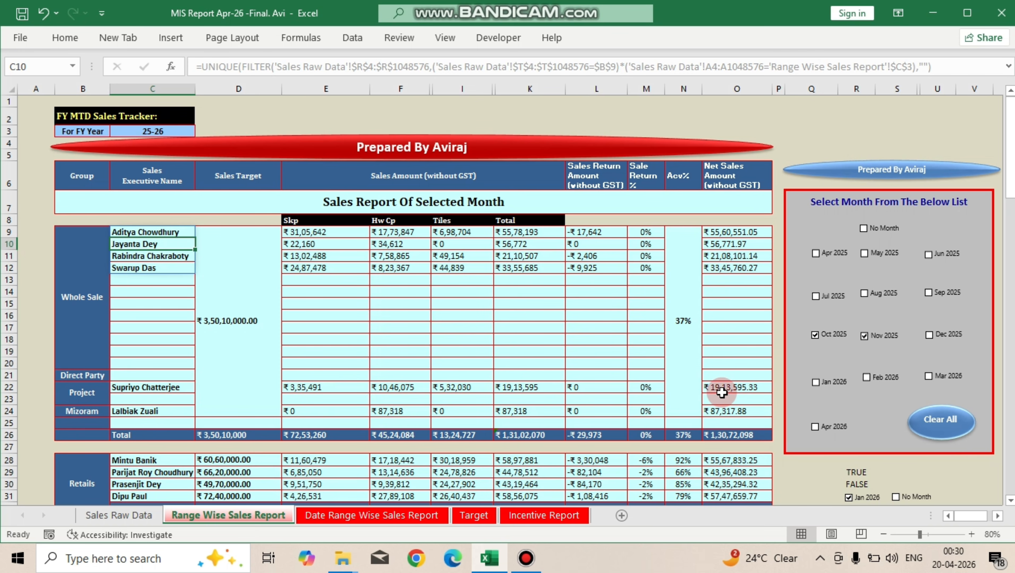
scroll(721, 392, "down", 1)
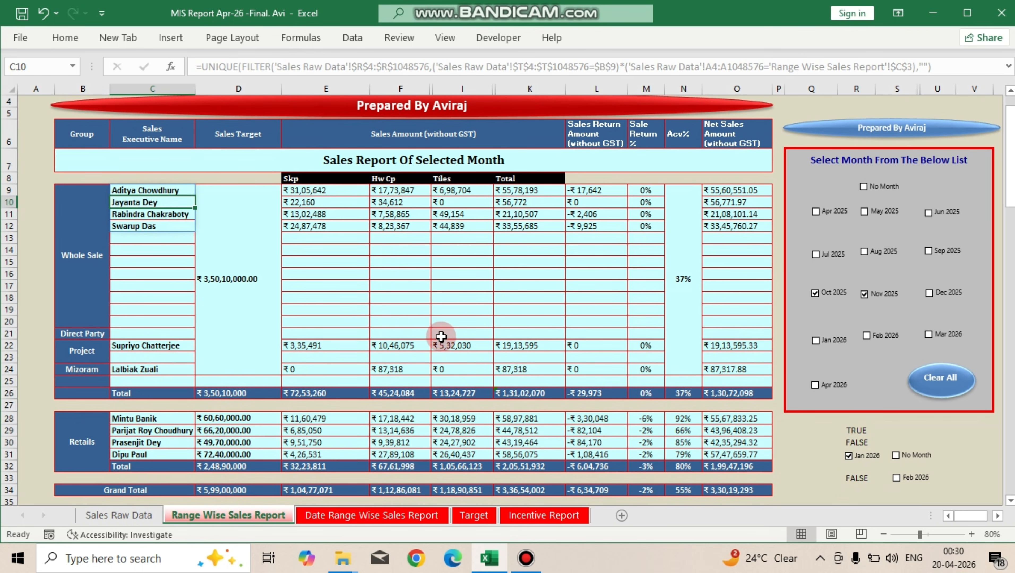